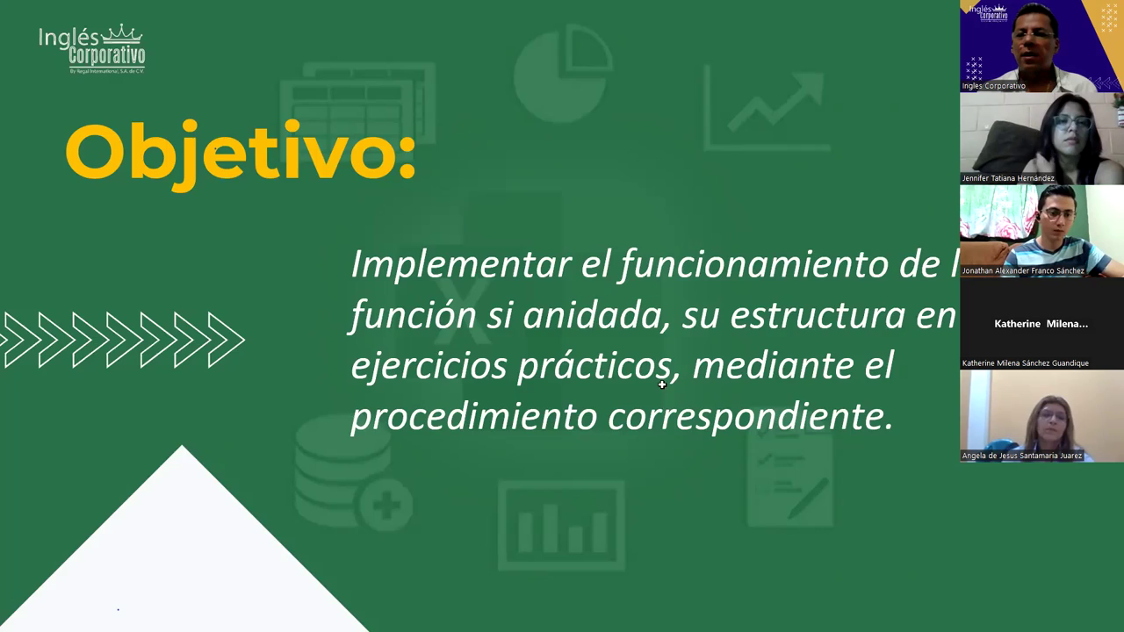
# Step: Leave the PowerPoint slideshow and bring up the Sesión 3 Excel Intermedio workbook
pyautogui.hotkey('alt', 'Tab')
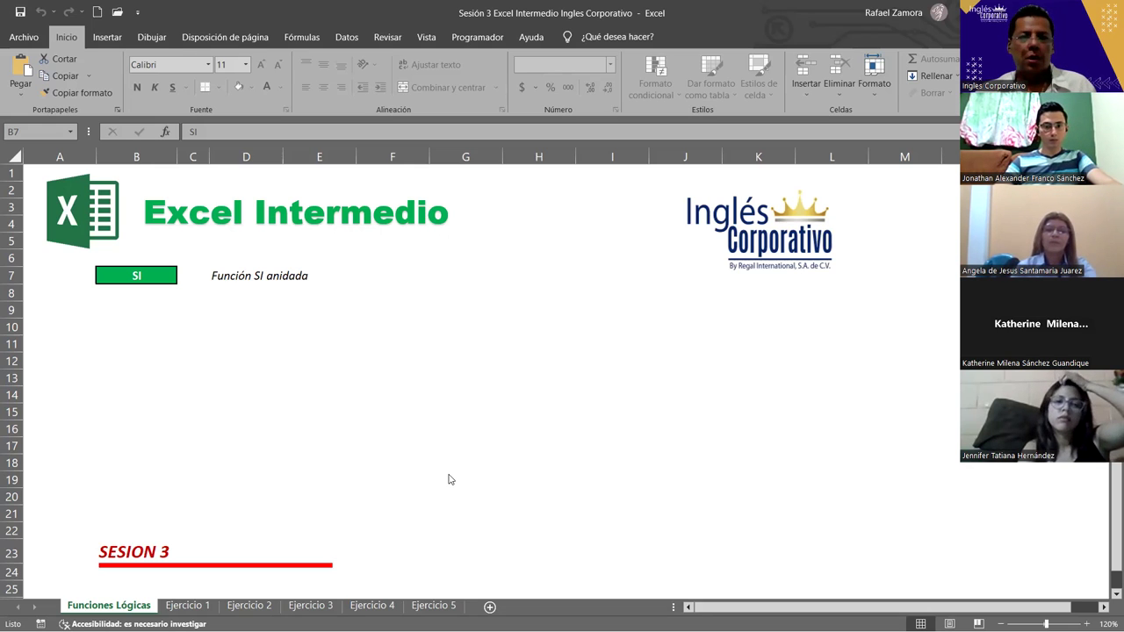
# Step: Switch to Ejercicio 1, back to Funciones Lógicas, then return to the Ejercicio 1 sheet
pyautogui.click(187, 606)
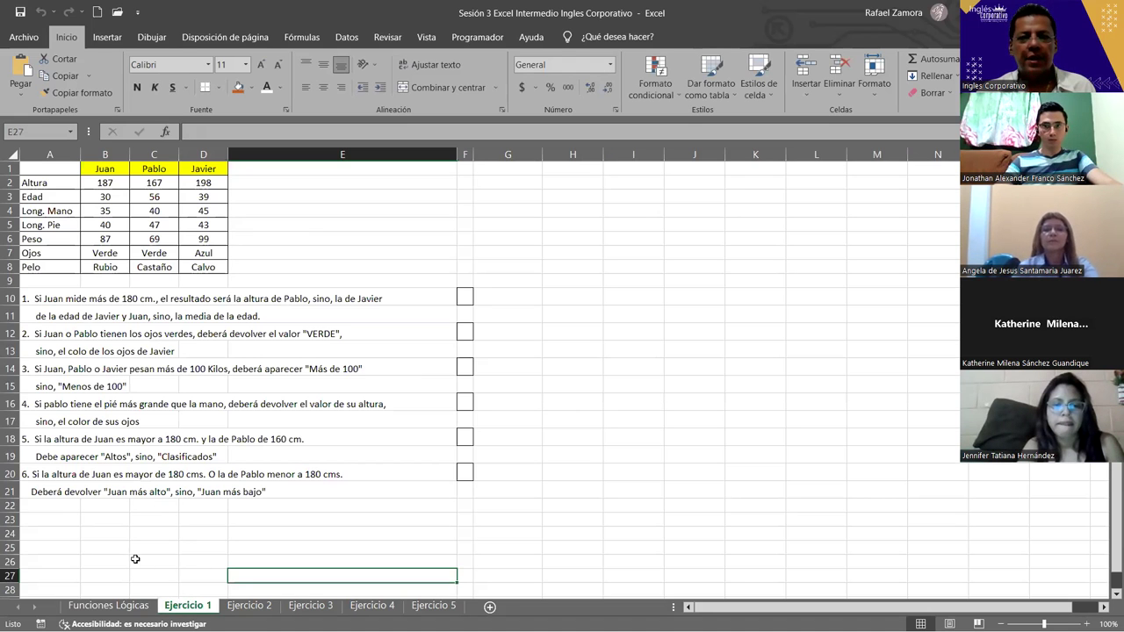
pyautogui.click(109, 605)
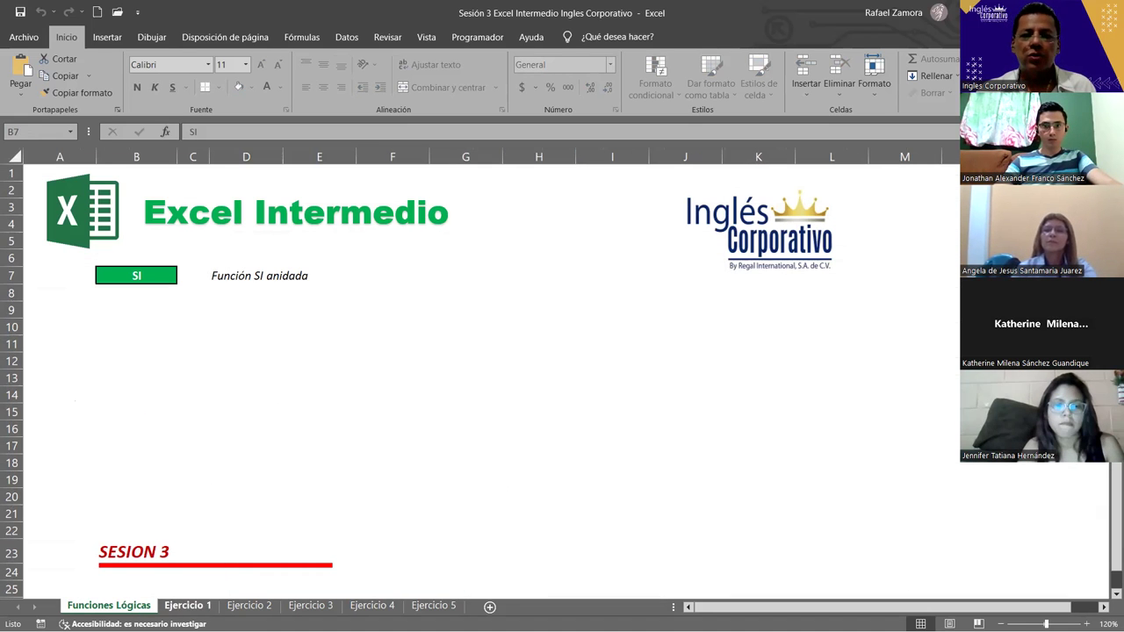
pyautogui.click(187, 606)
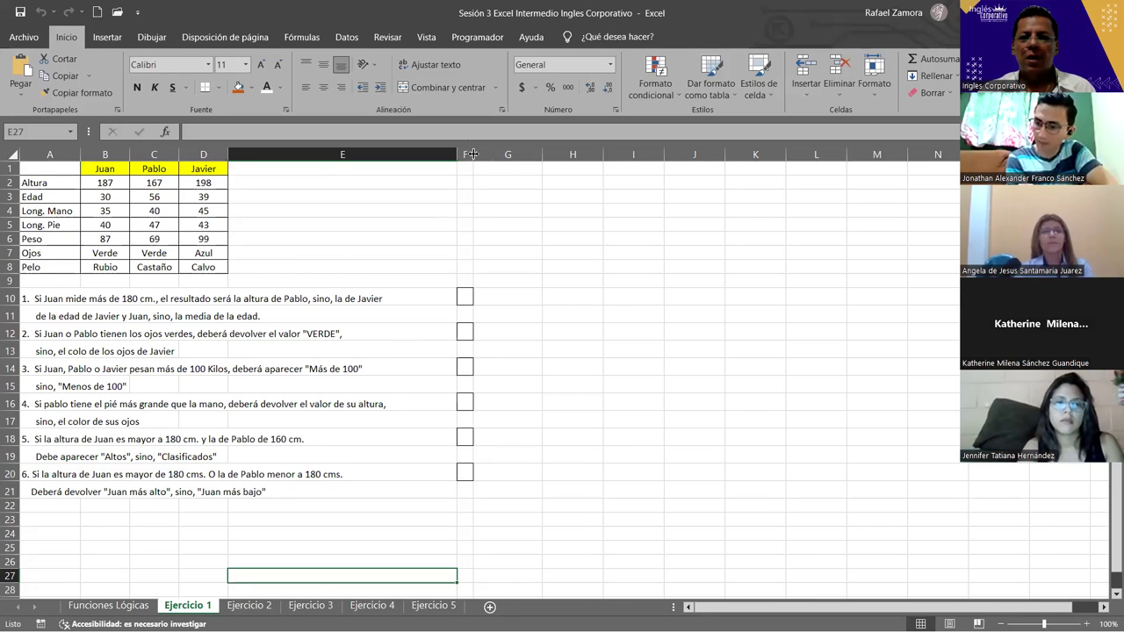
pyautogui.moveTo(474, 153); pyautogui.dragTo(486, 154)
pyautogui.click(297, 316)
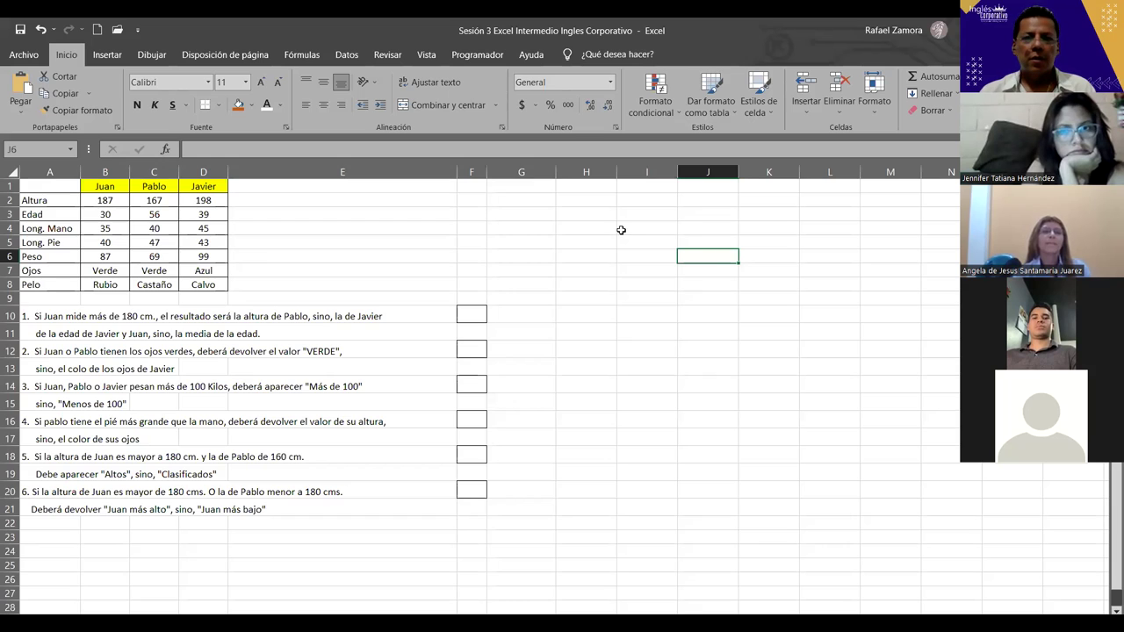
pyautogui.press('Down')
pyautogui.press('Down')
pyautogui.press('Down')
pyautogui.press('Left')
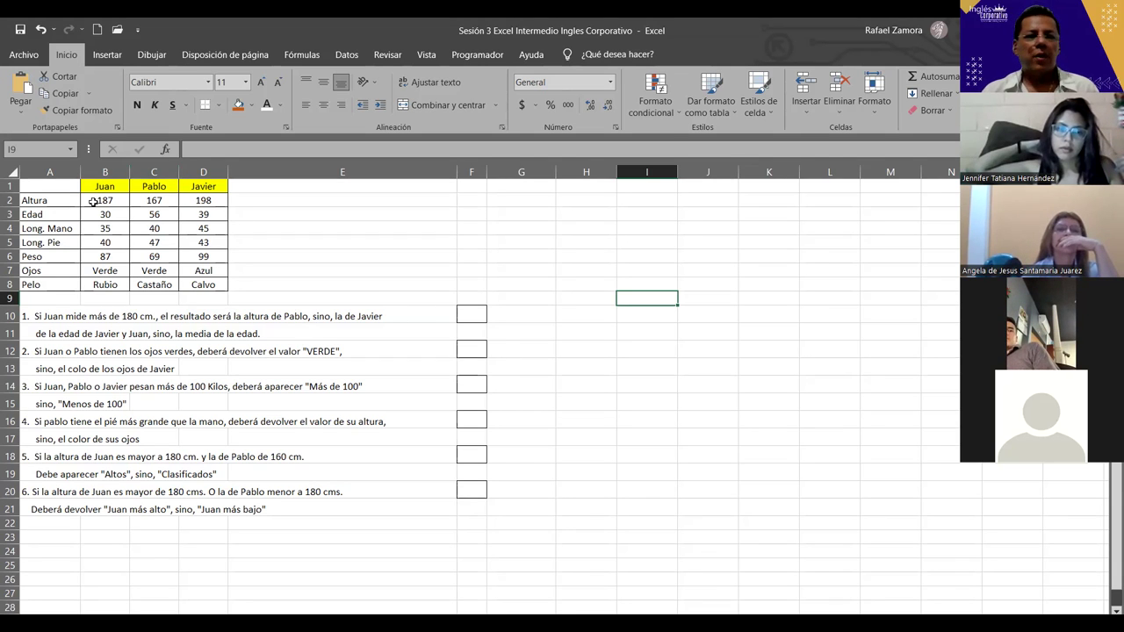
# Step: Make the Juan, Pablo, Javier headers bold and the Altura–Pelo labels bold italic
pyautogui.keyDown('ctrl'); pyautogui.scroll(2, 289, 459); pyautogui.keyUp('ctrl')
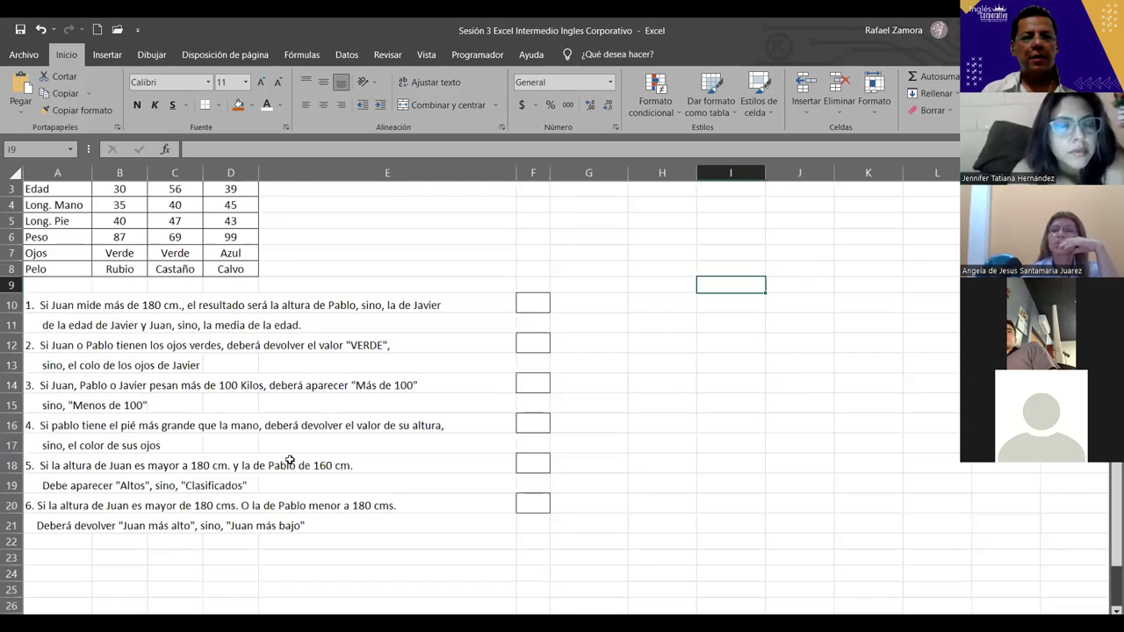
pyautogui.keyDown('ctrl'); pyautogui.scroll(1, 290, 459); pyautogui.keyUp('ctrl')
pyautogui.scroll(1, 234, 264)
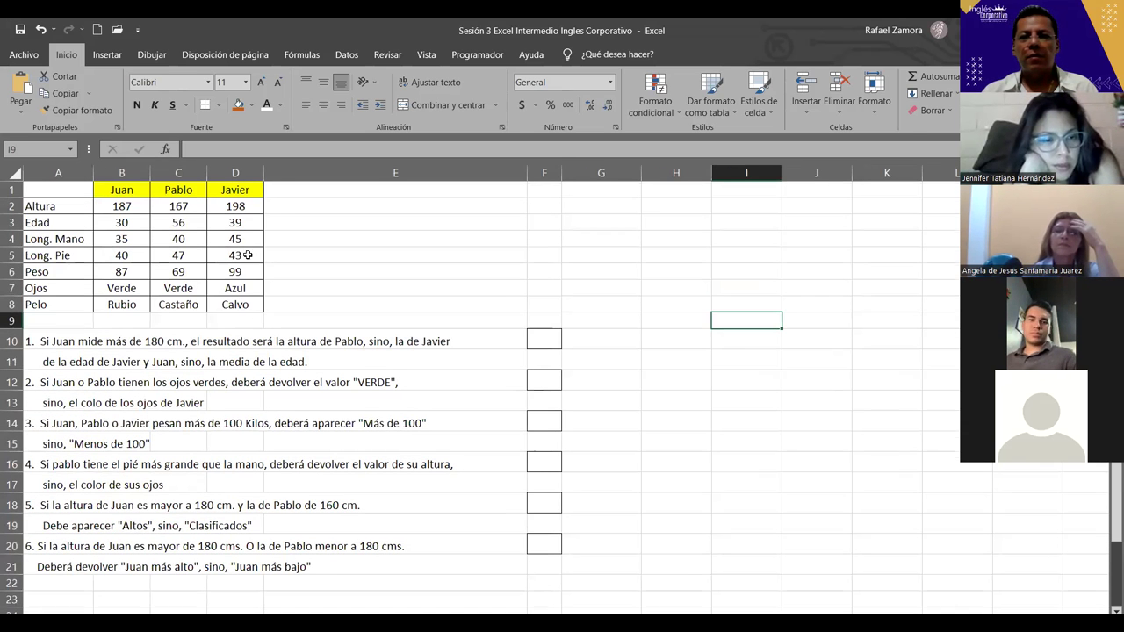
pyautogui.moveTo(124, 190); pyautogui.dragTo(235, 189)
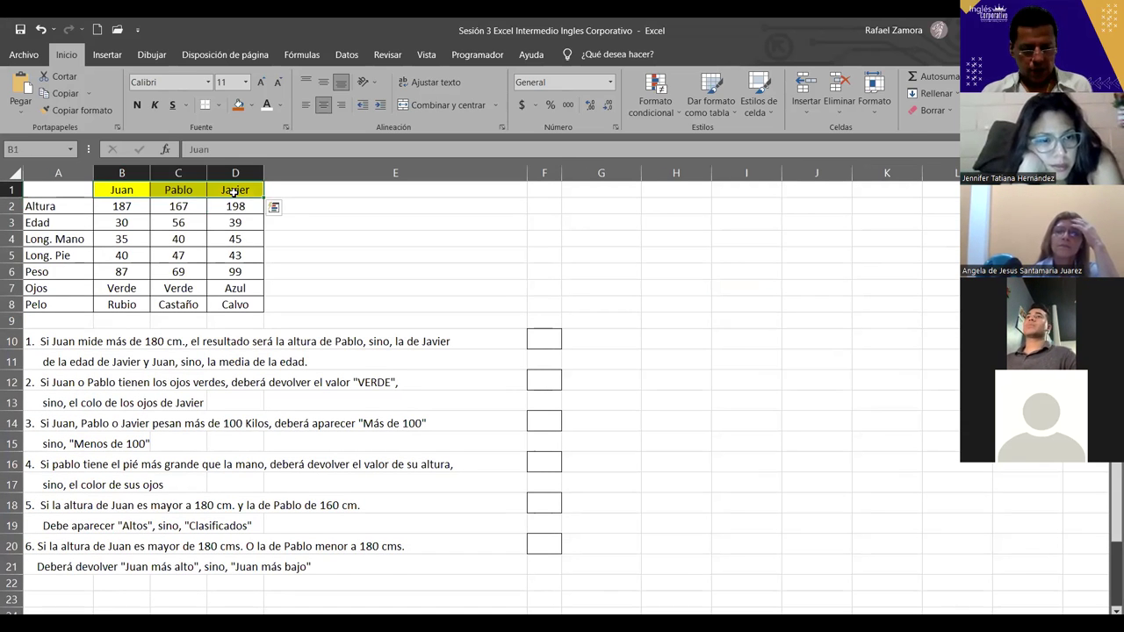
pyautogui.moveTo(69, 211); pyautogui.dragTo(62, 303)
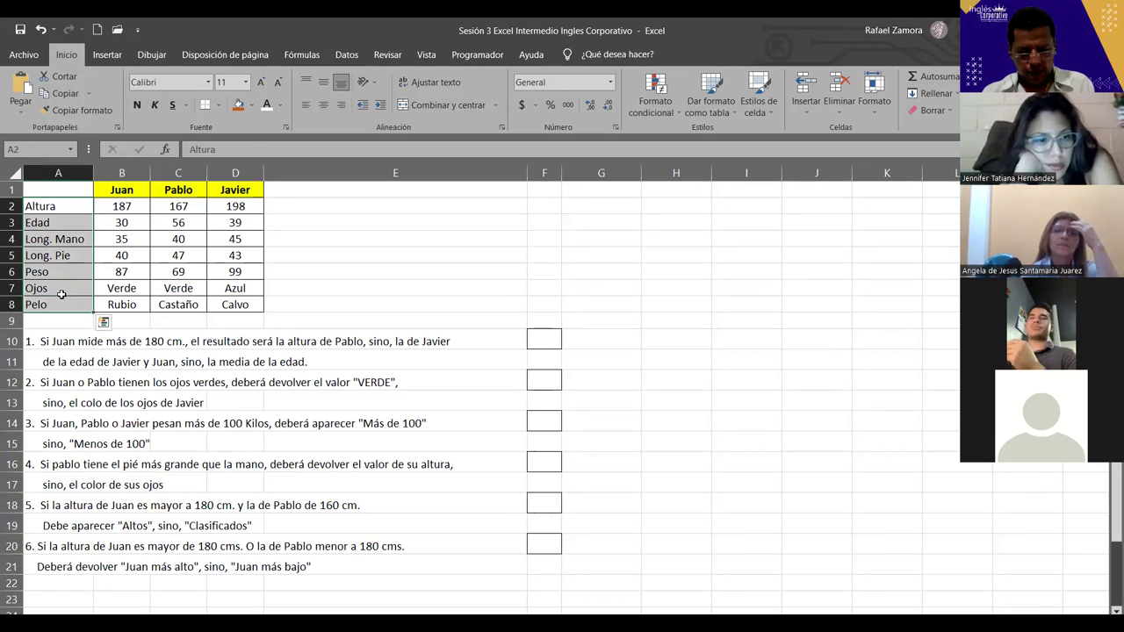
pyautogui.click(137, 104)
pyautogui.click(155, 104)
pyautogui.click(190, 358)
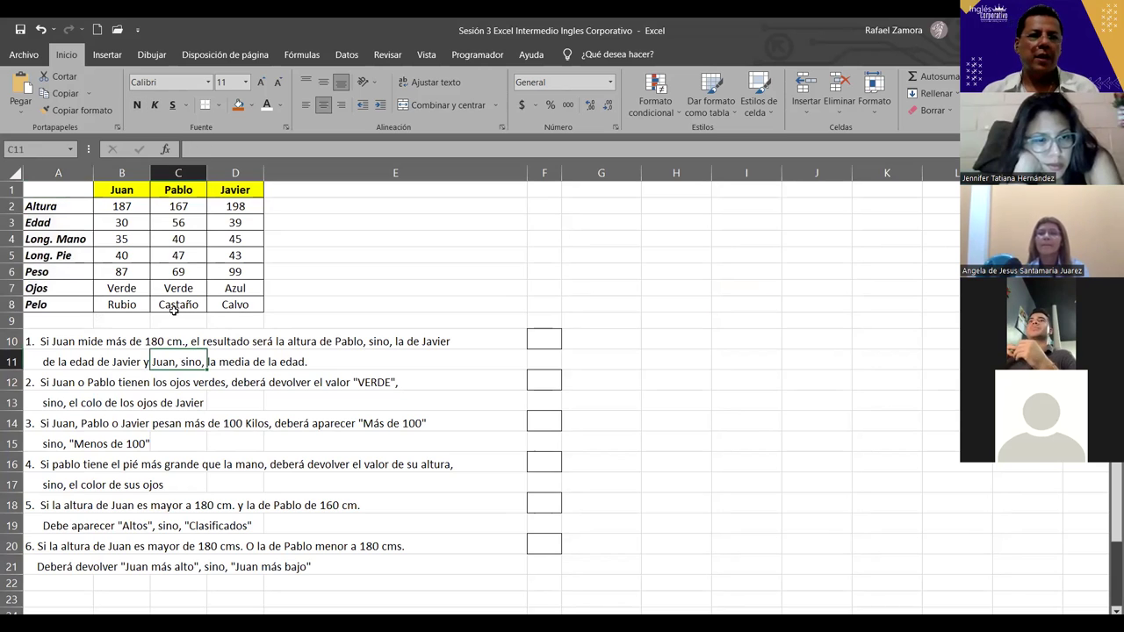
# Step: Autofit column A and fill the Altura–Pelo labels light orange
pyautogui.doubleClick(94, 175)
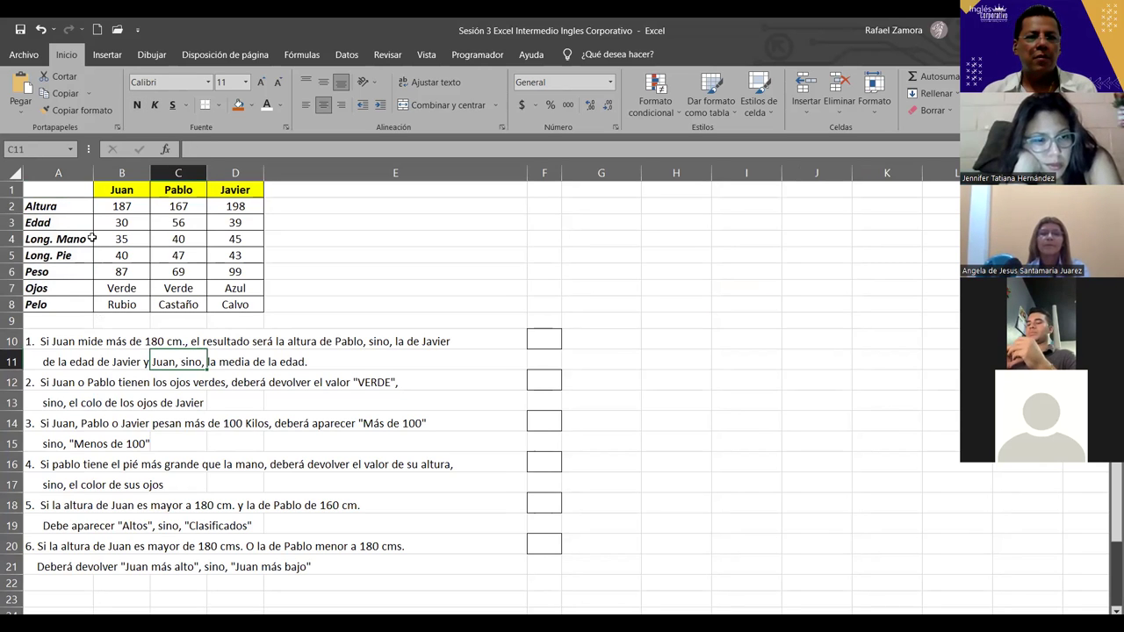
pyautogui.moveTo(61, 207); pyautogui.dragTo(77, 297)
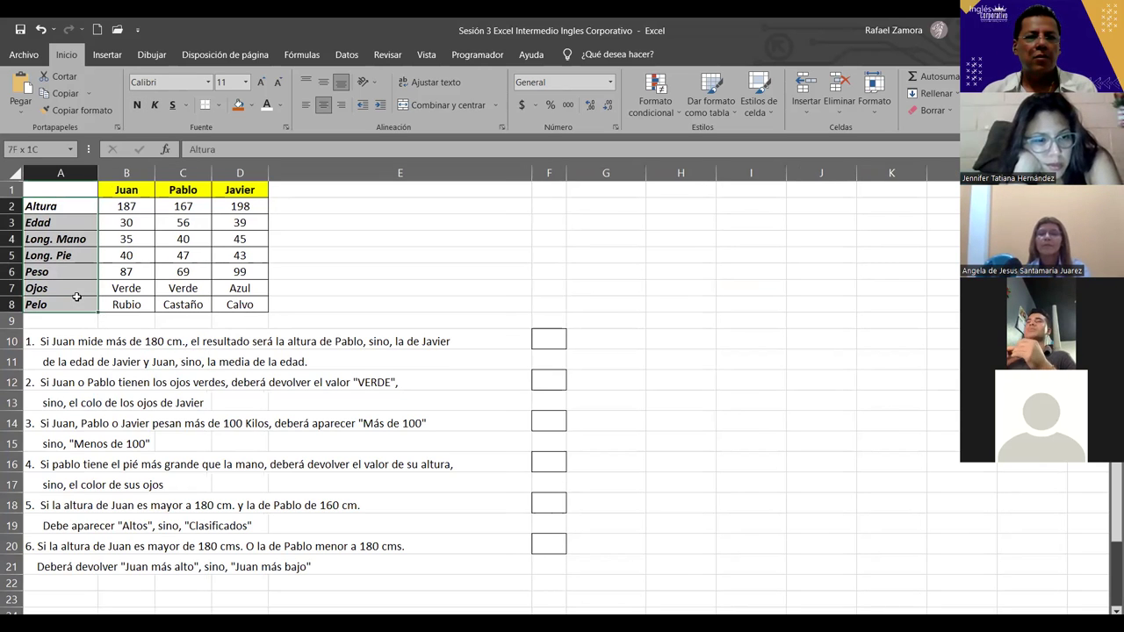
pyautogui.click(247, 104)
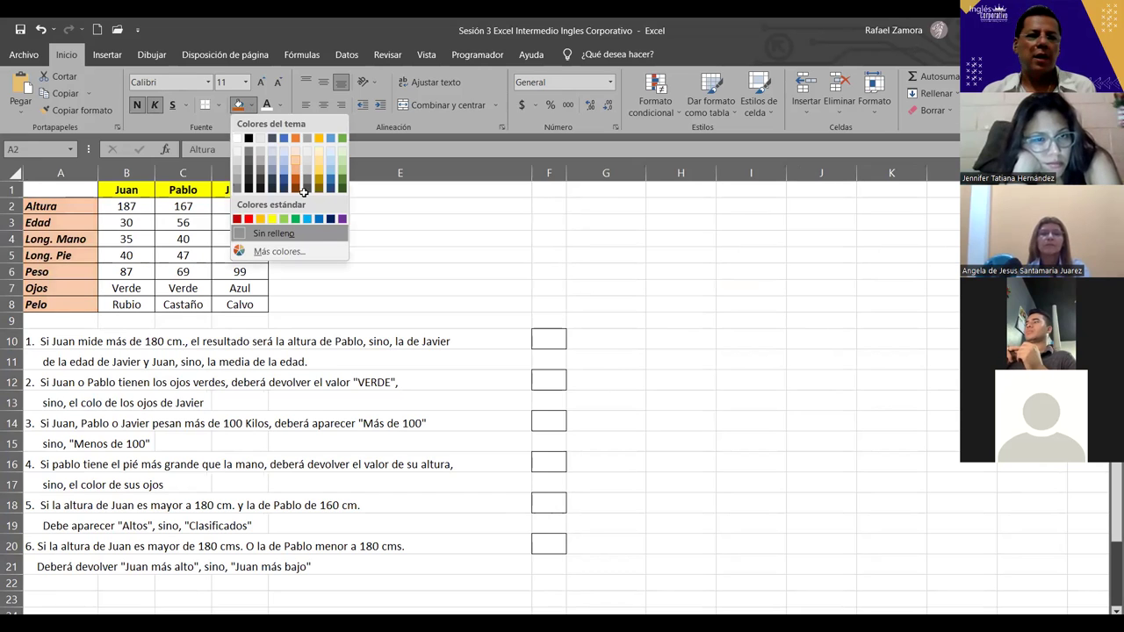
pyautogui.click(304, 193)
pyautogui.click(299, 364)
pyautogui.click(544, 344)
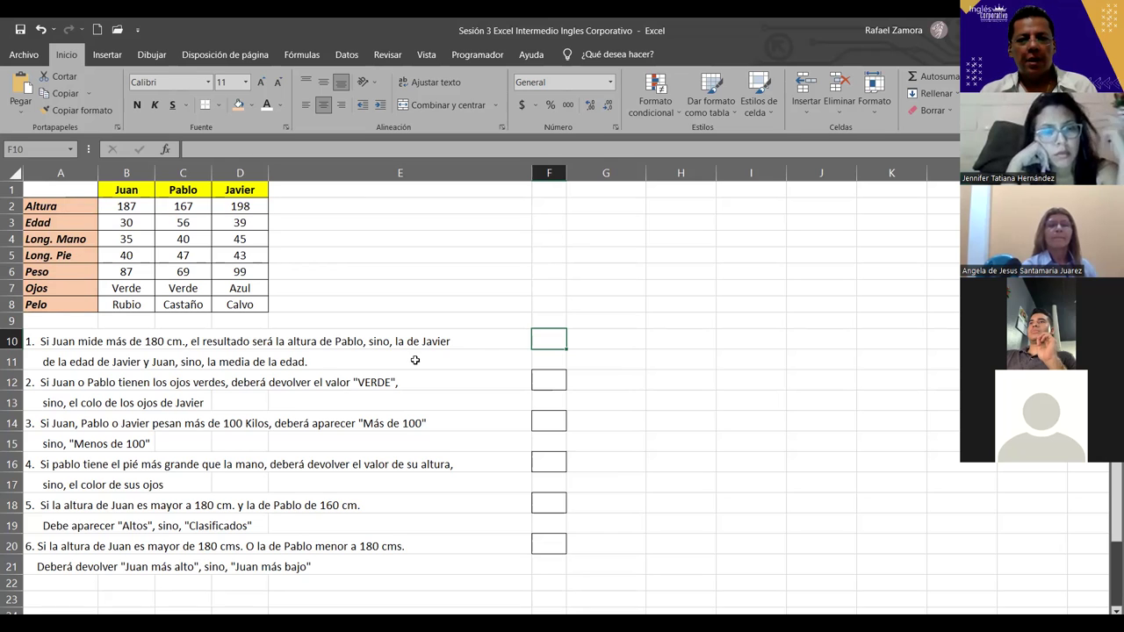
# Step: Delete the second line of exercise 1's statement and view its full text
pyautogui.click(13, 361)
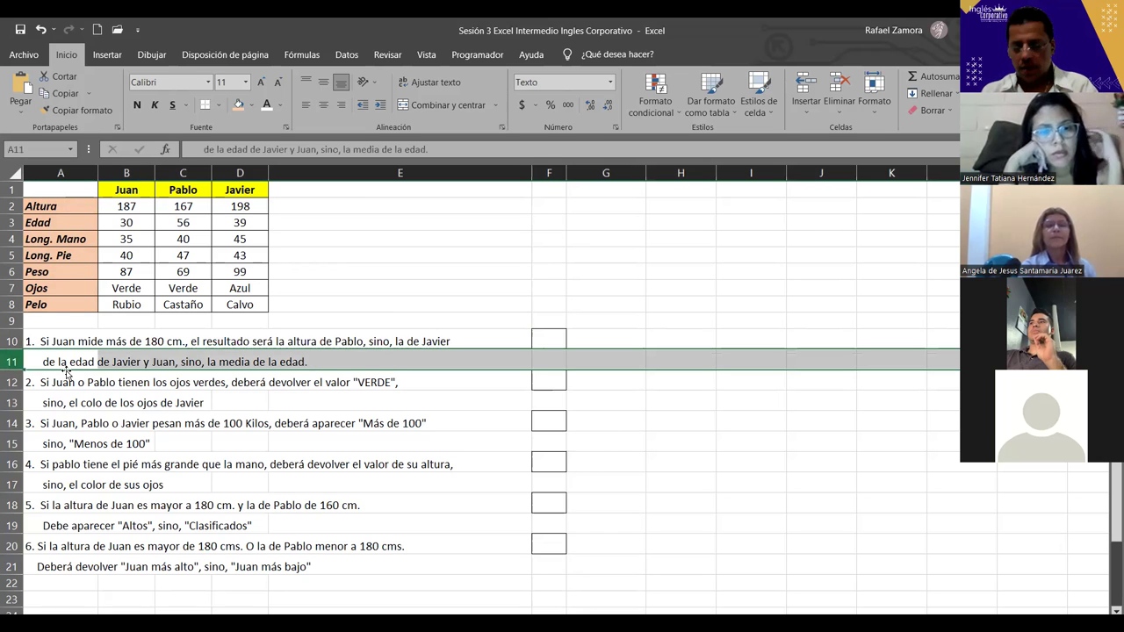
pyautogui.press('Delete')
pyautogui.click(167, 483)
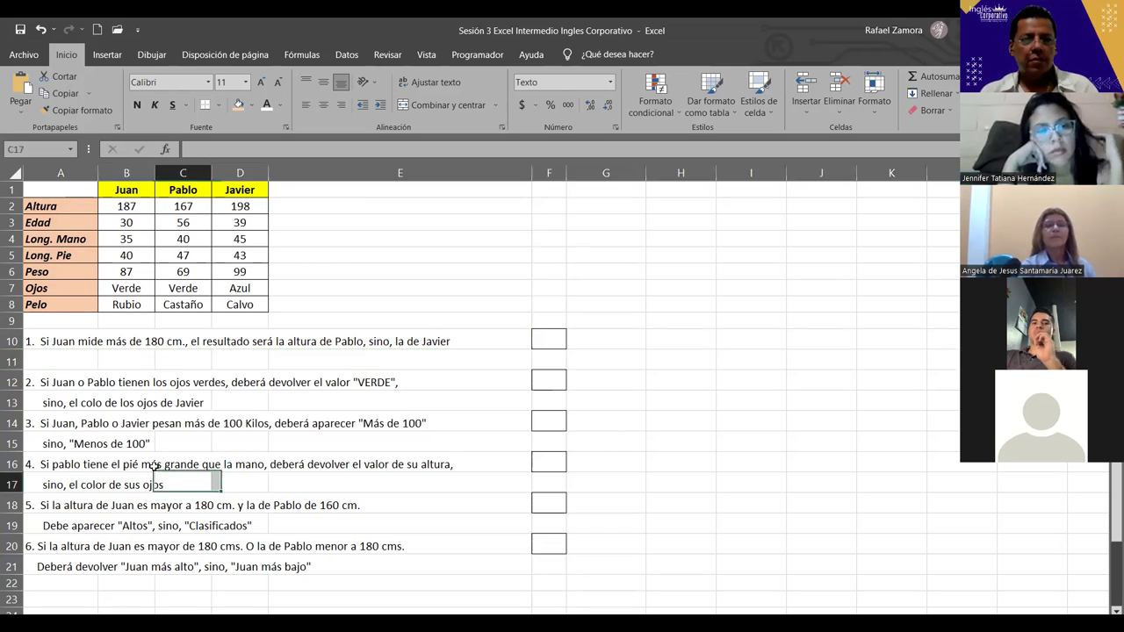
pyautogui.click(48, 357)
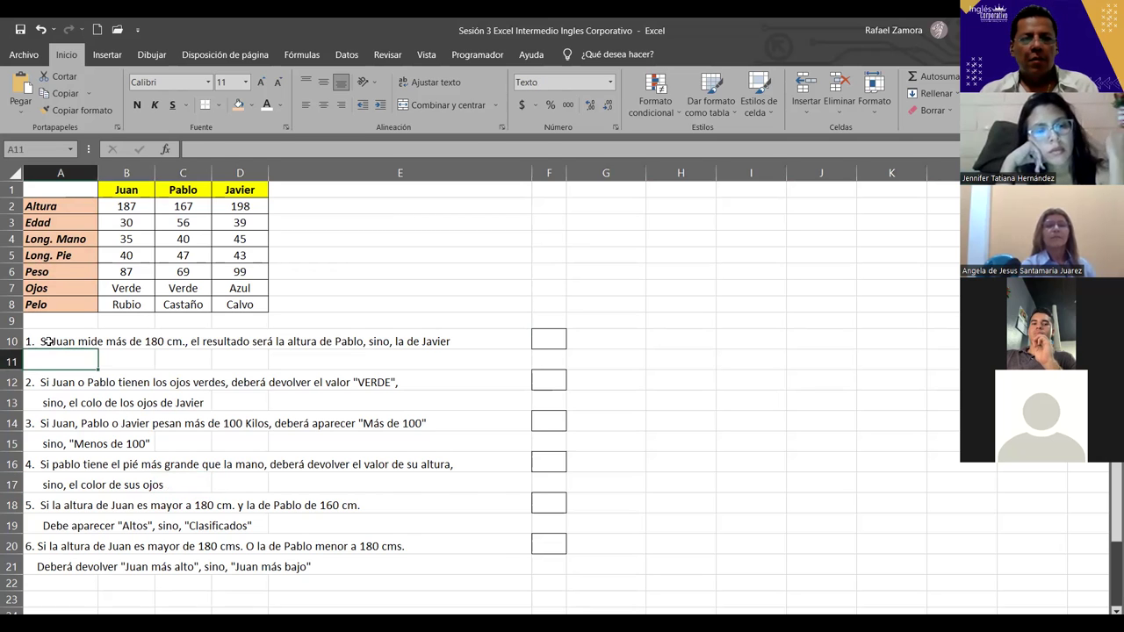
pyautogui.click(48, 341)
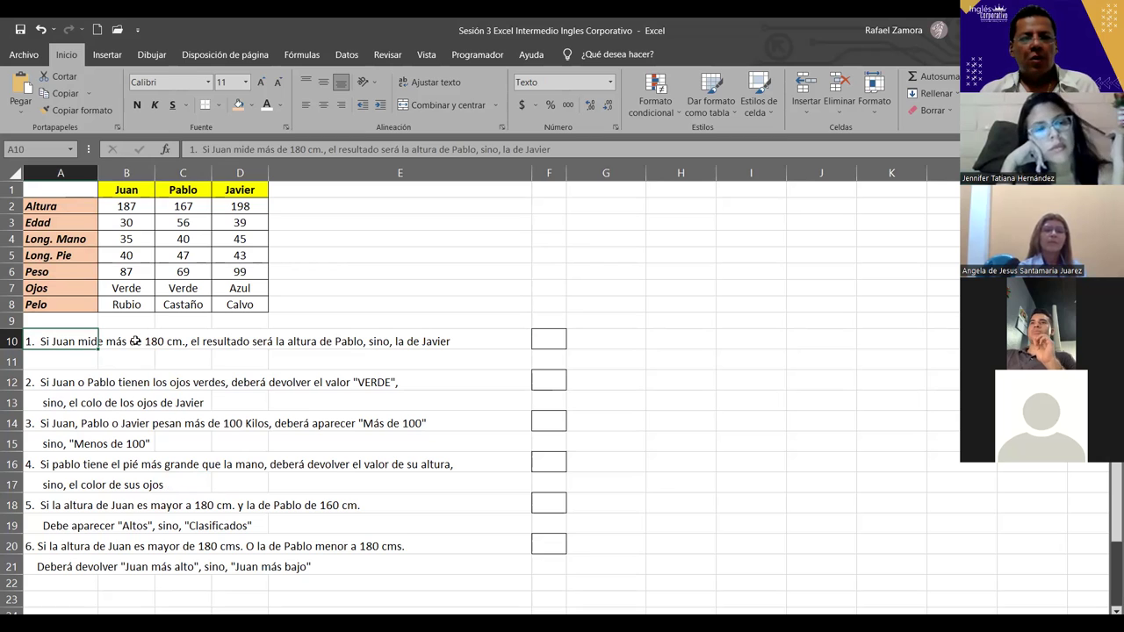
# Step: Start an SI formula in F10 testing whether B2 is greater than 180
pyautogui.click(544, 342)
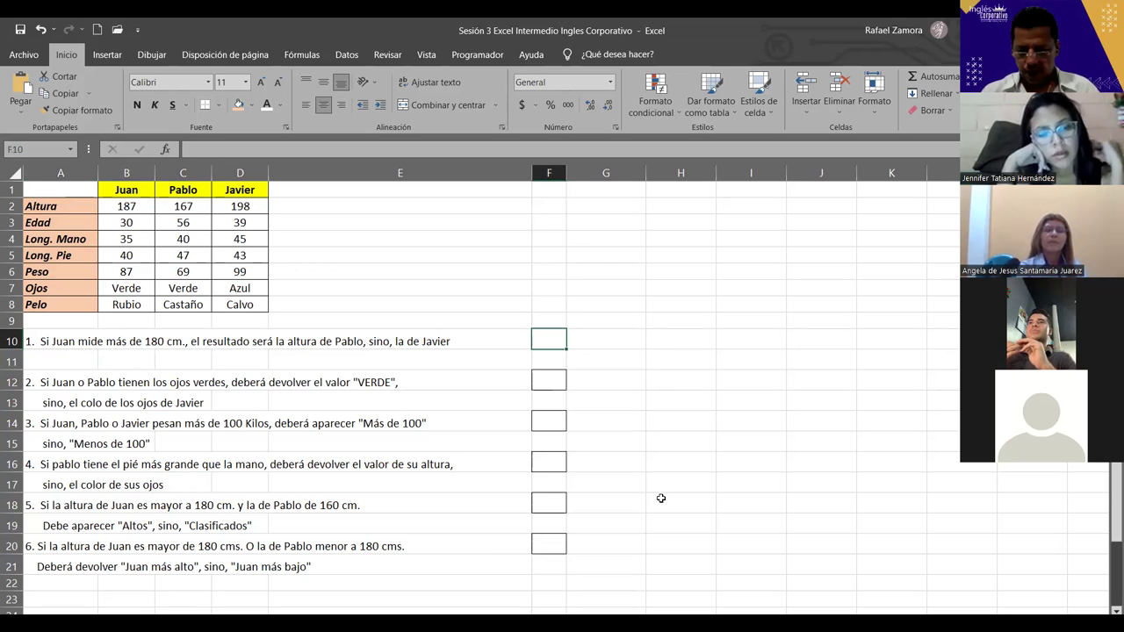
pyautogui.write('=')
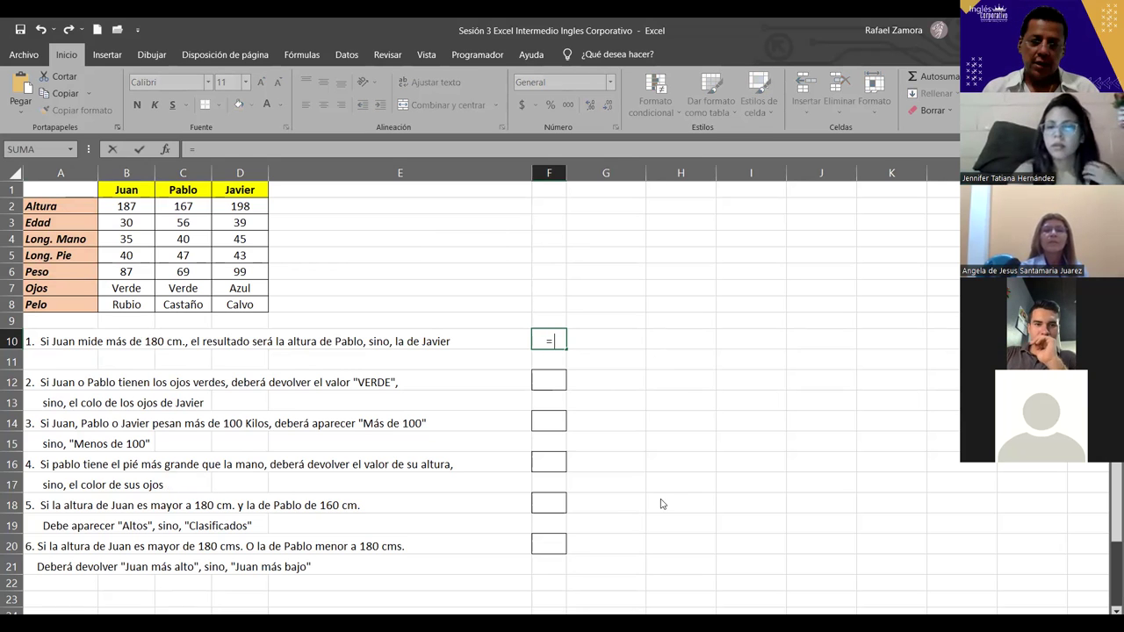
pyautogui.write('si')
pyautogui.press('Tab')
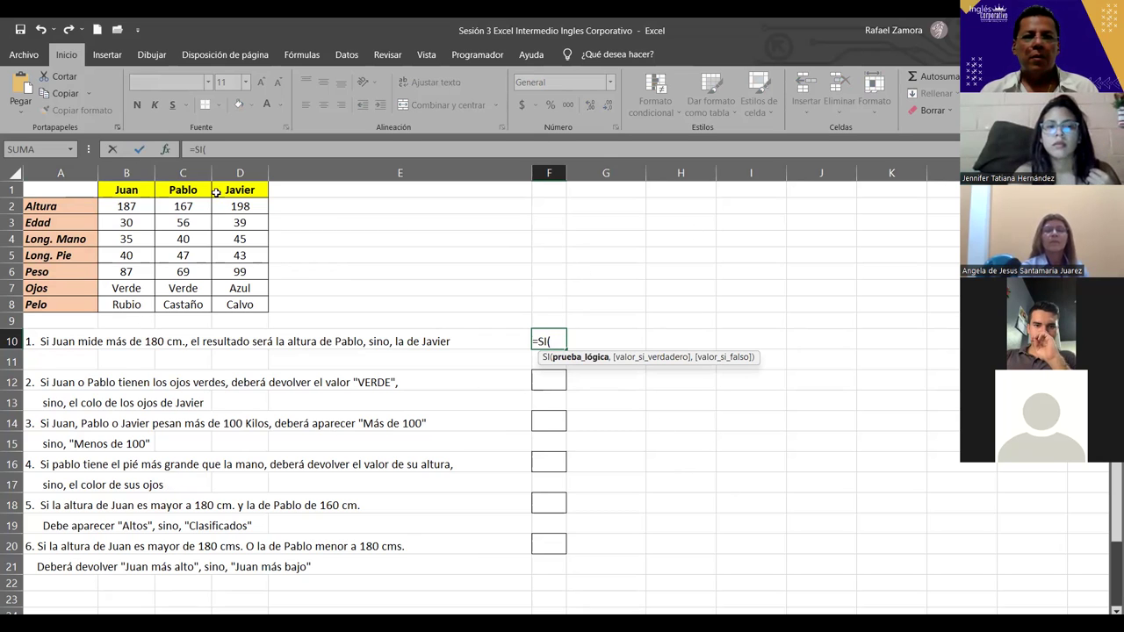
pyautogui.click(128, 207)
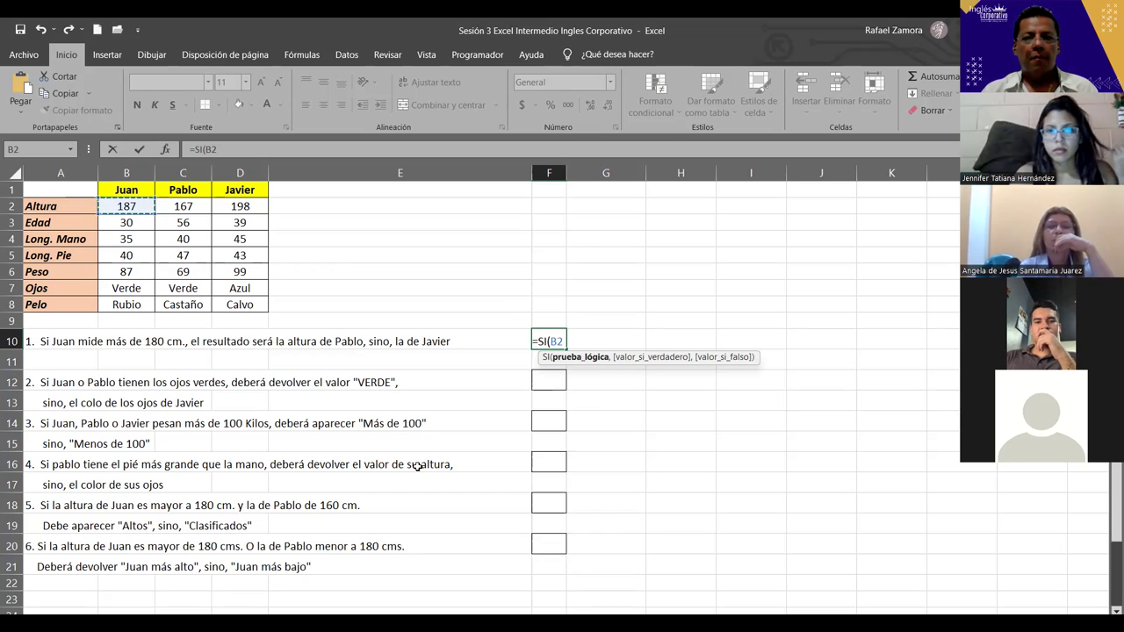
pyautogui.write('>180')
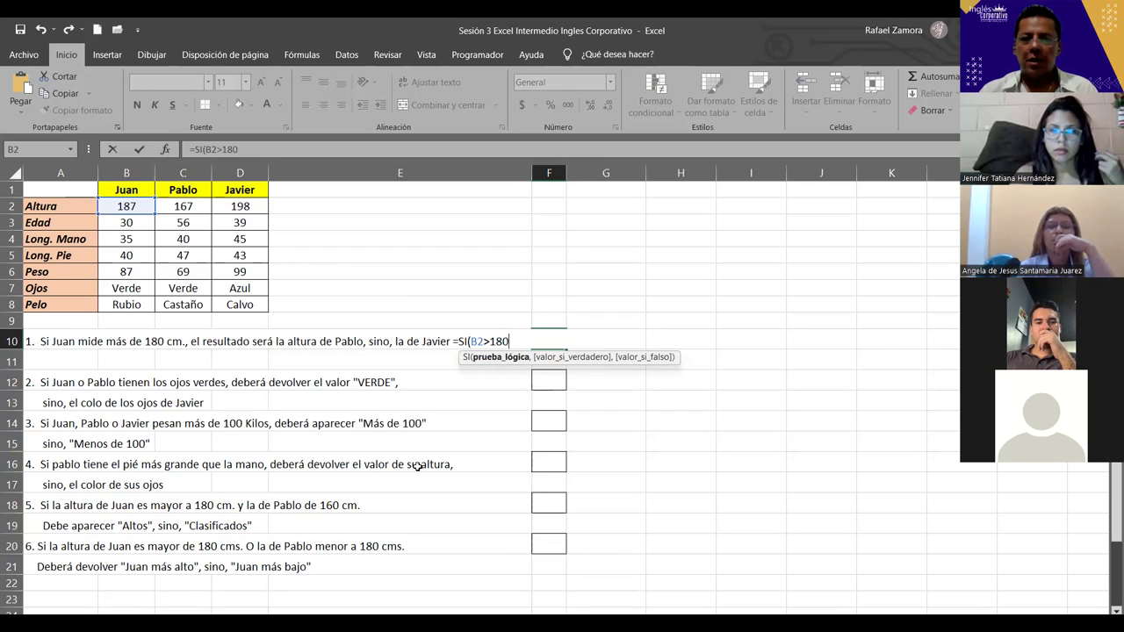
pyautogui.write(',')
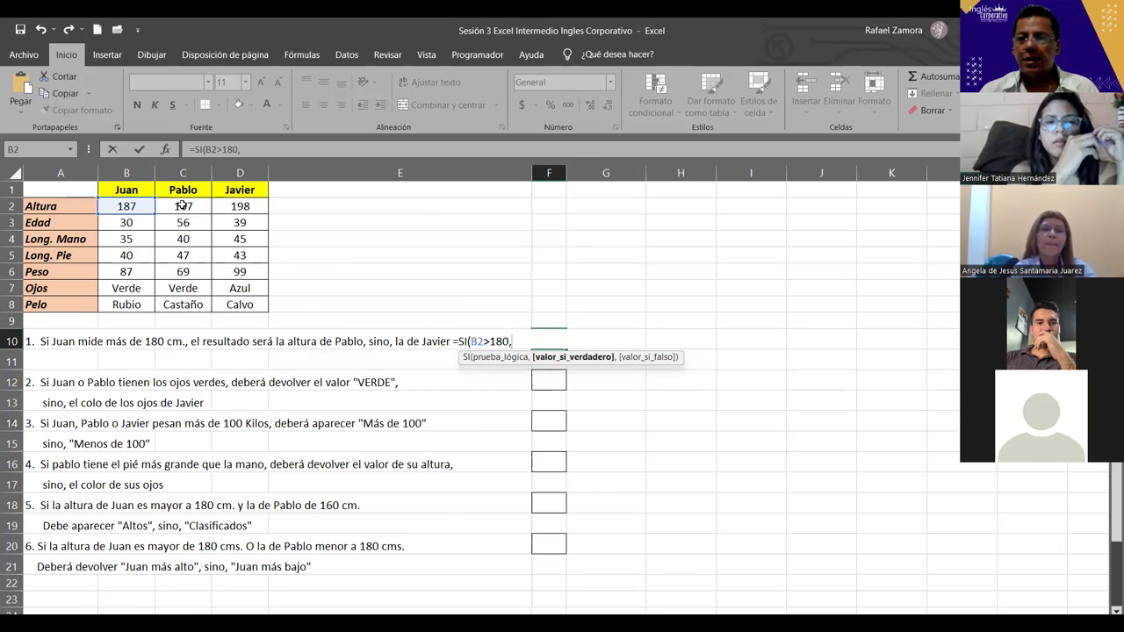
# Step: Complete the formula as =SI(B2>180,C2,D2), returning C2 if true and D2 otherwise
pyautogui.click(181, 204)
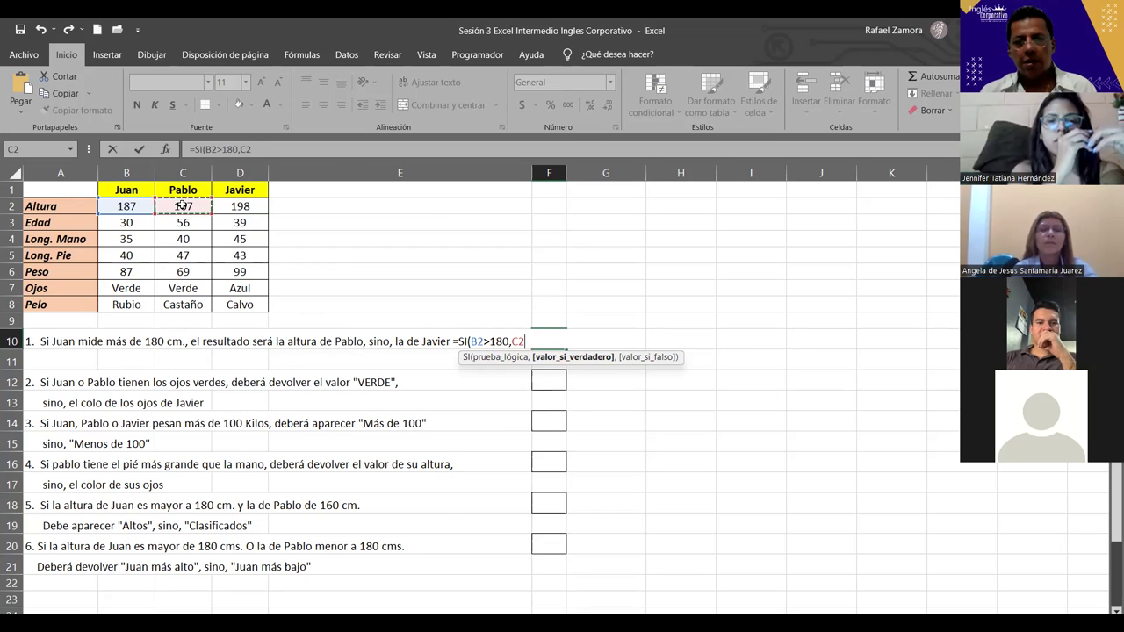
pyautogui.write(',')
pyautogui.click(233, 207)
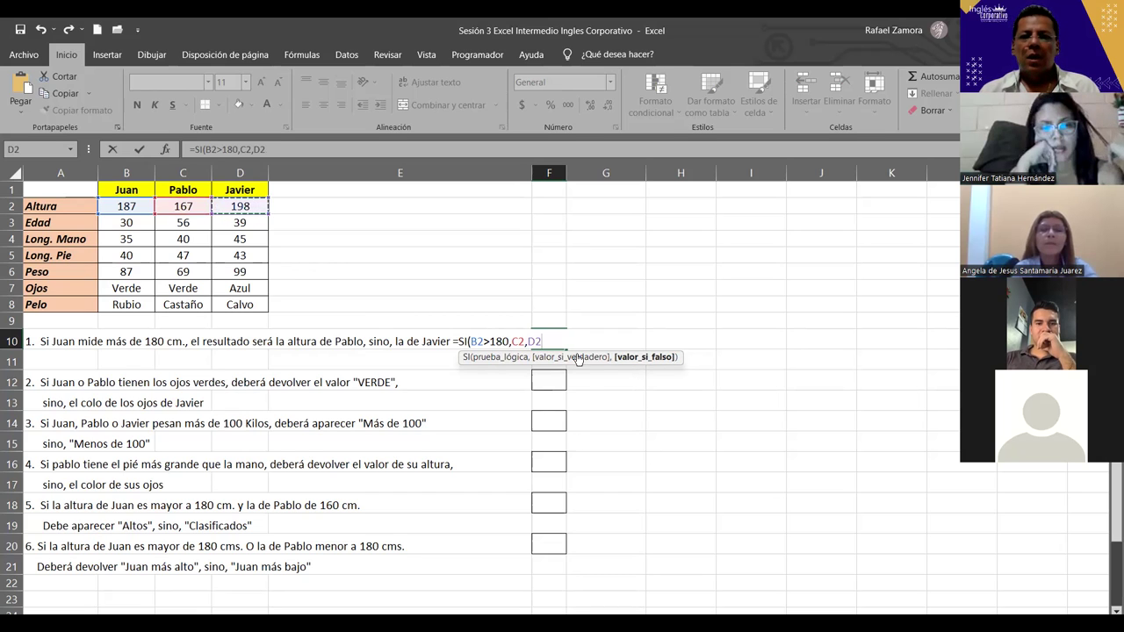
pyautogui.moveTo(470, 342); pyautogui.dragTo(509, 347)
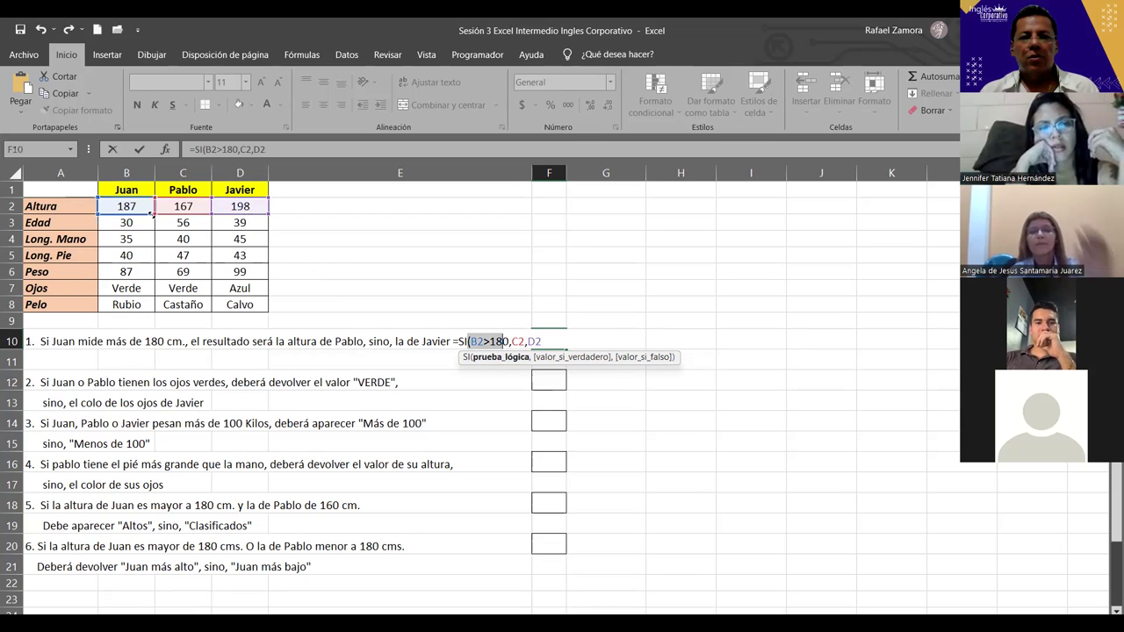
pyautogui.click(516, 342)
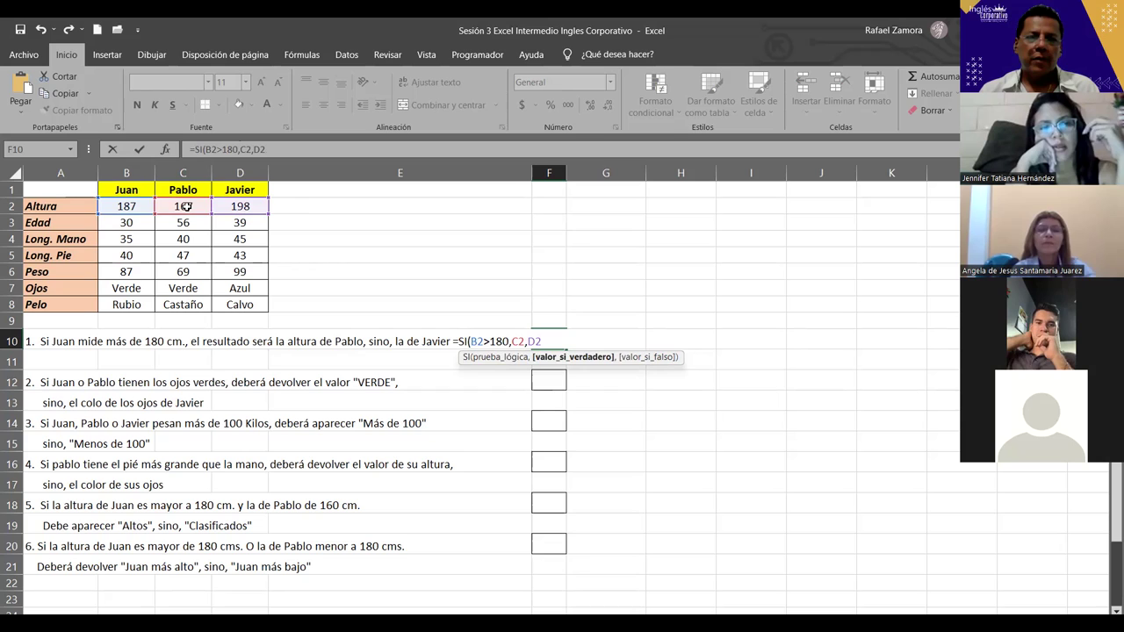
pyautogui.click(561, 340)
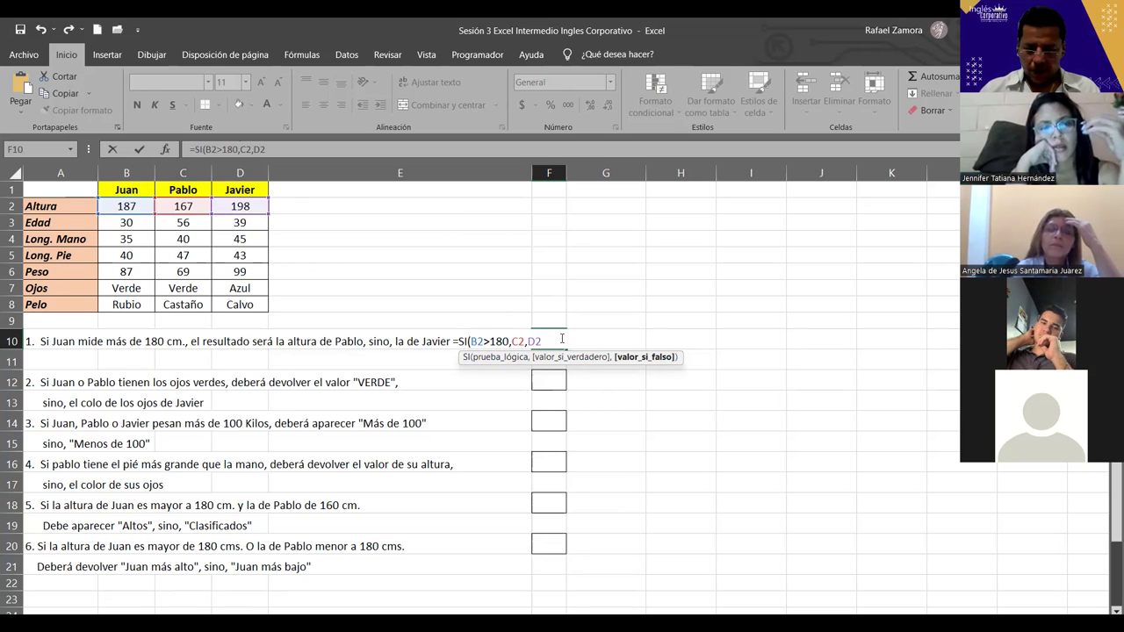
pyautogui.write(')')
pyautogui.press('Return')
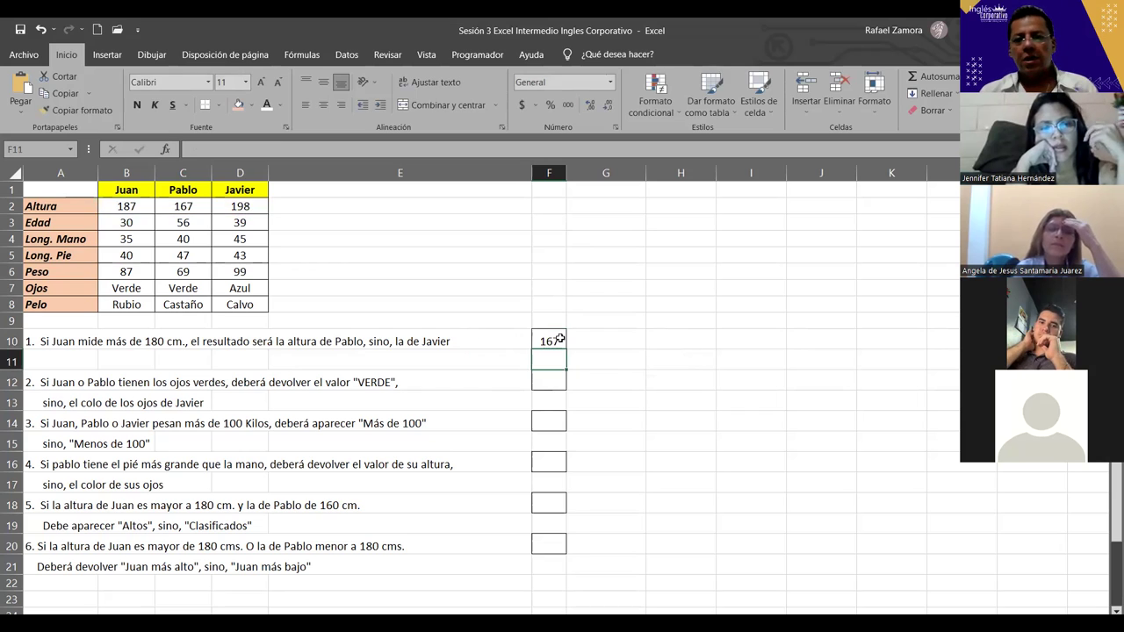
pyautogui.click(691, 379)
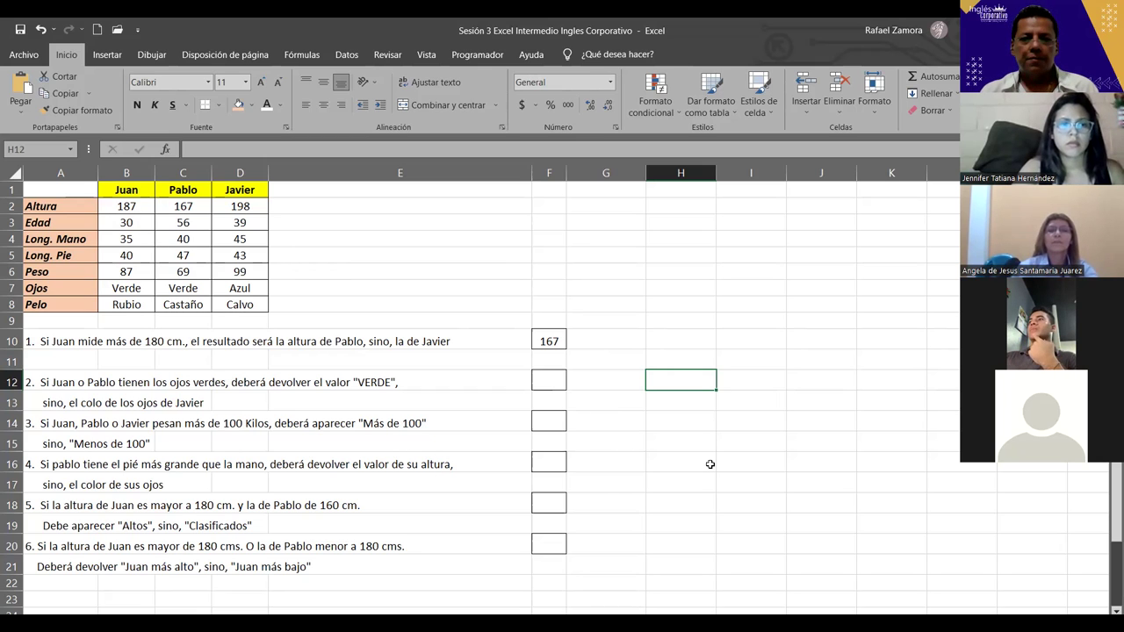
# Step: Change Juan's height in B2 to 179 so F10 recalculates to 198
pyautogui.click(140, 209)
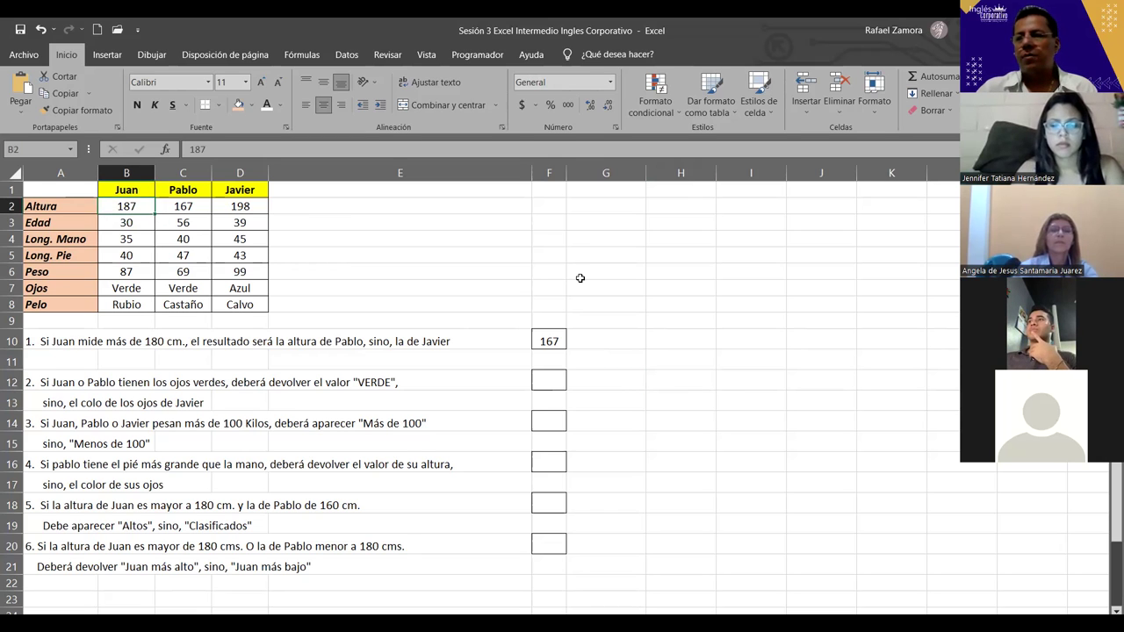
pyautogui.write('179')
pyautogui.press('Return')
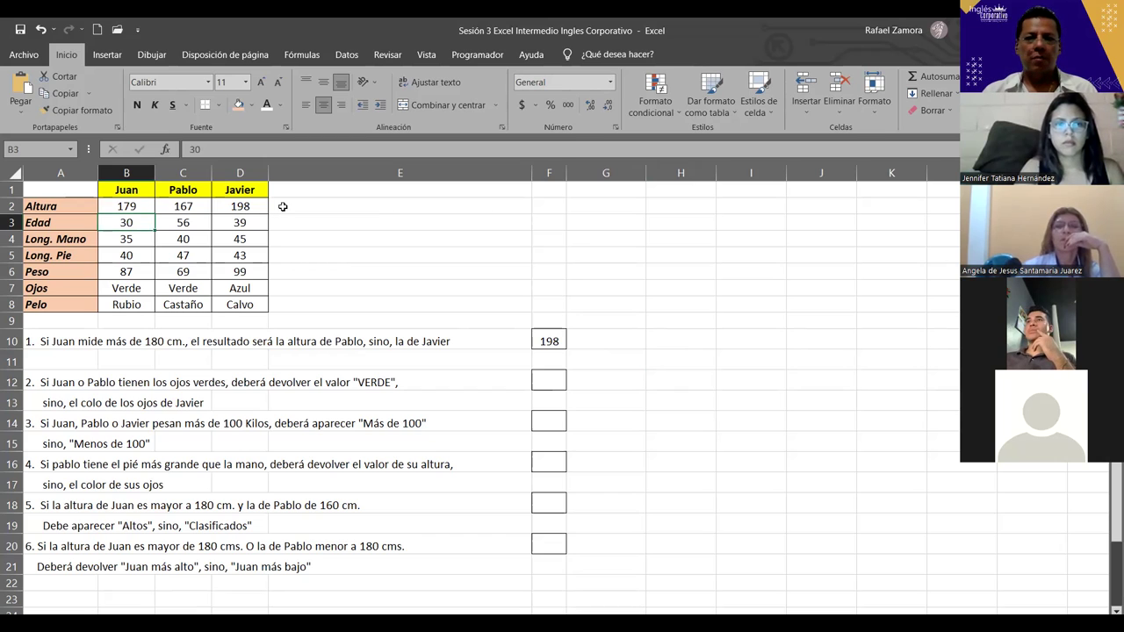
pyautogui.click(558, 382)
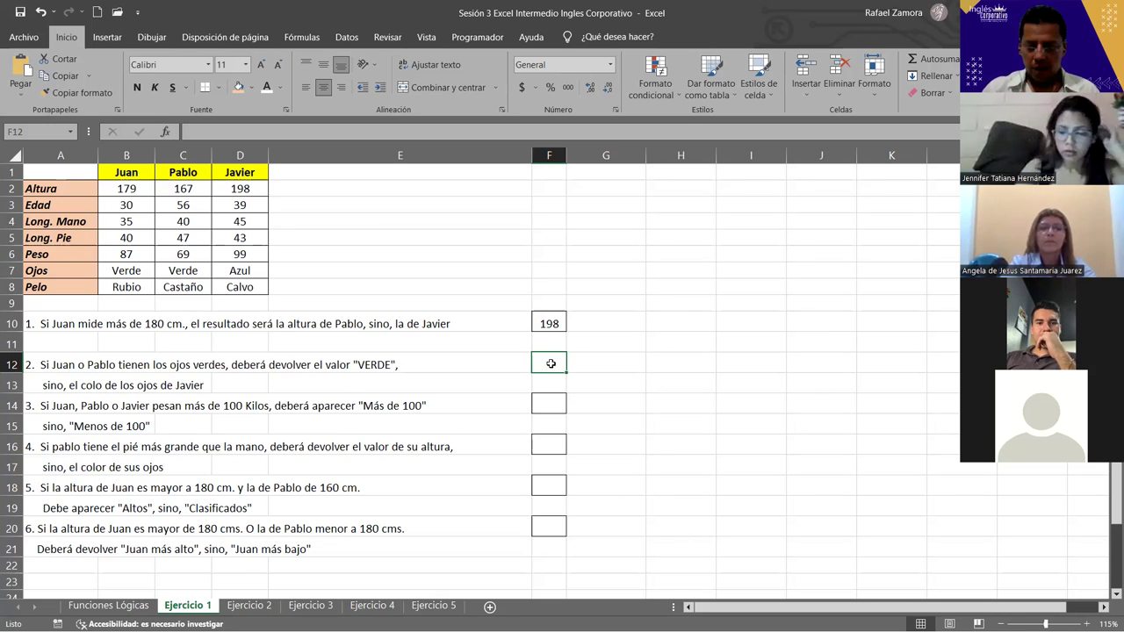
# Step: Begin exercise 2's formula in F12 as =SI( with an O function nested inside
pyautogui.write('=')
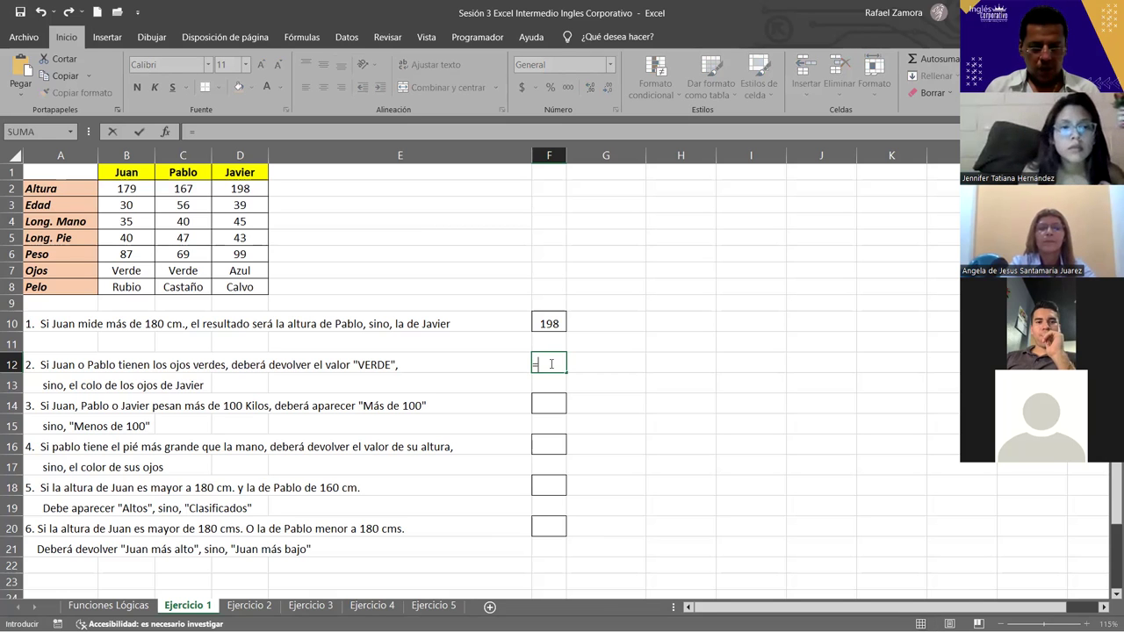
pyautogui.write('si')
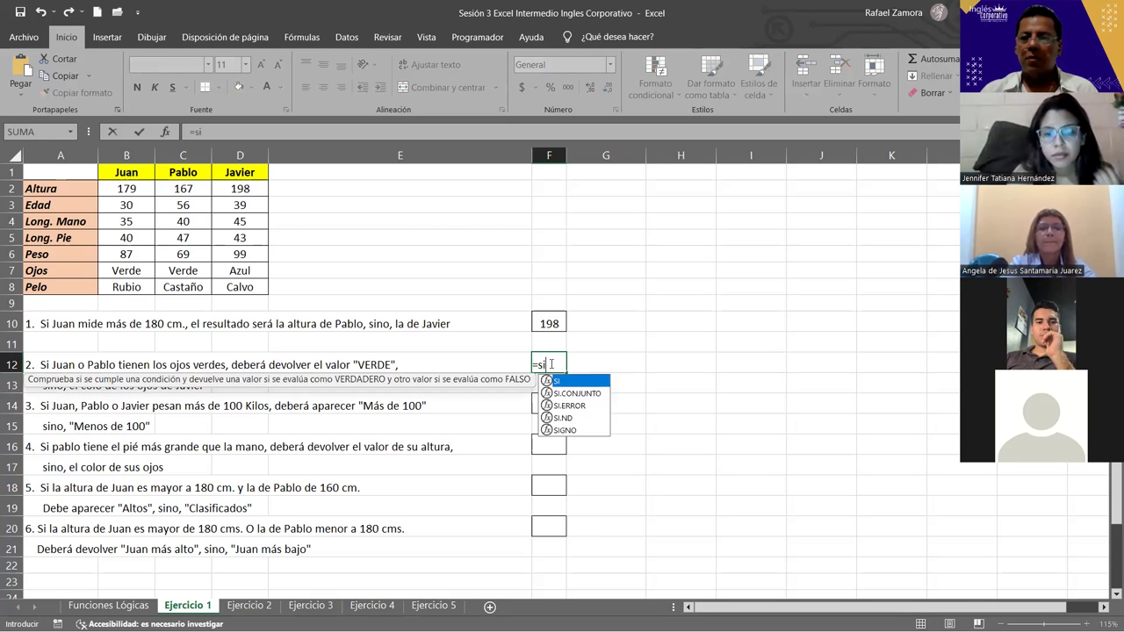
pyautogui.press('Tab')
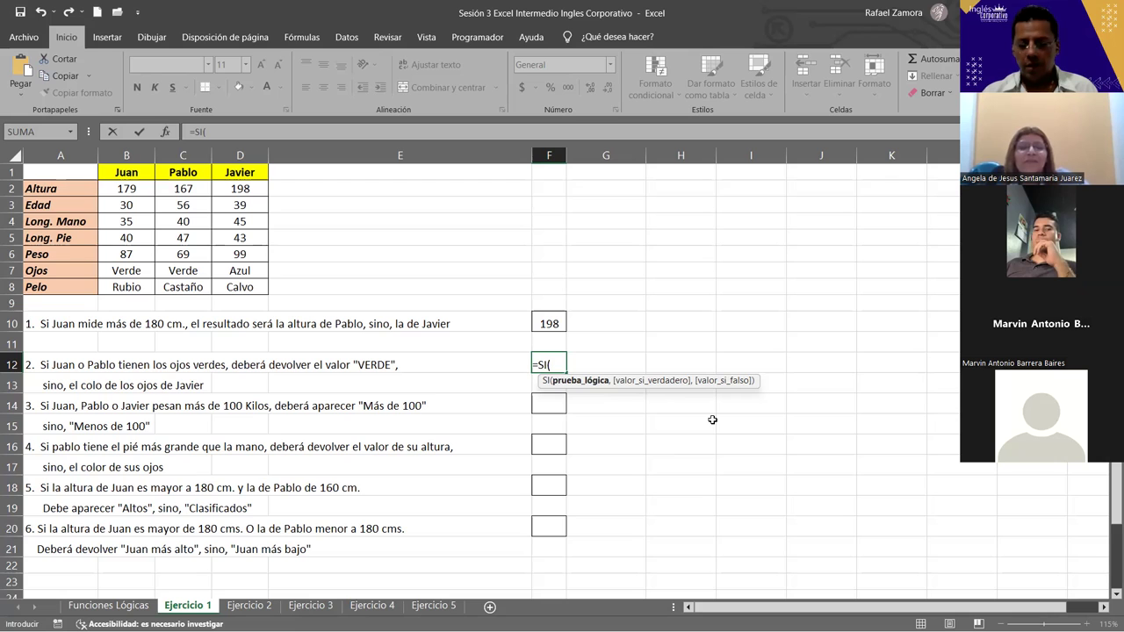
pyautogui.write('o')
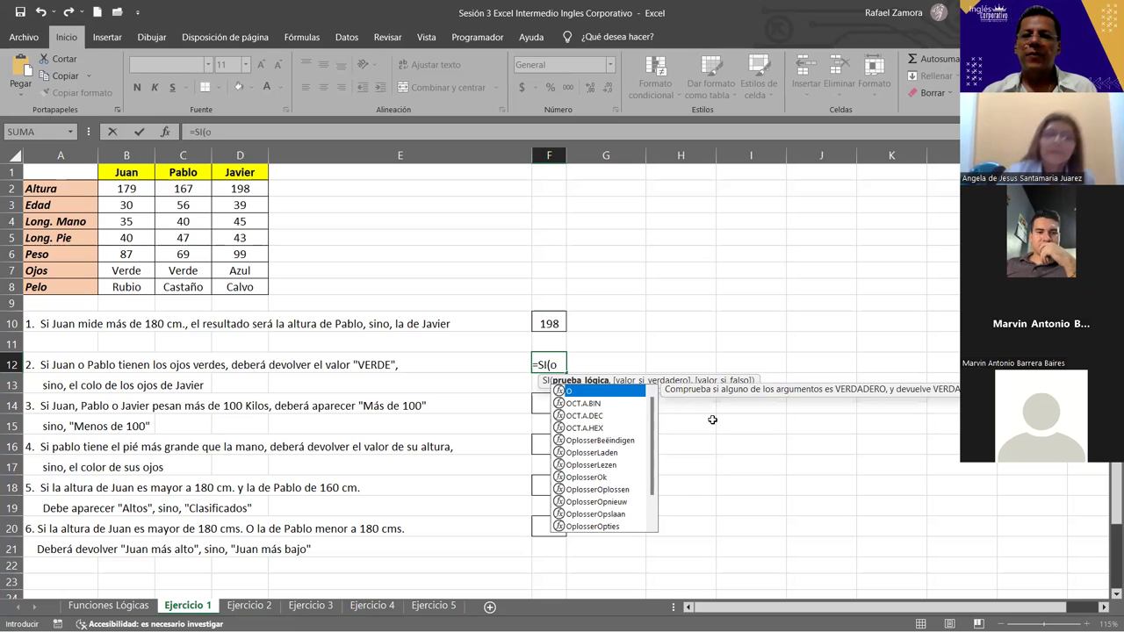
# Step: Build the O test checking whether B7 or C7 equals "verde"
pyautogui.press('Tab')
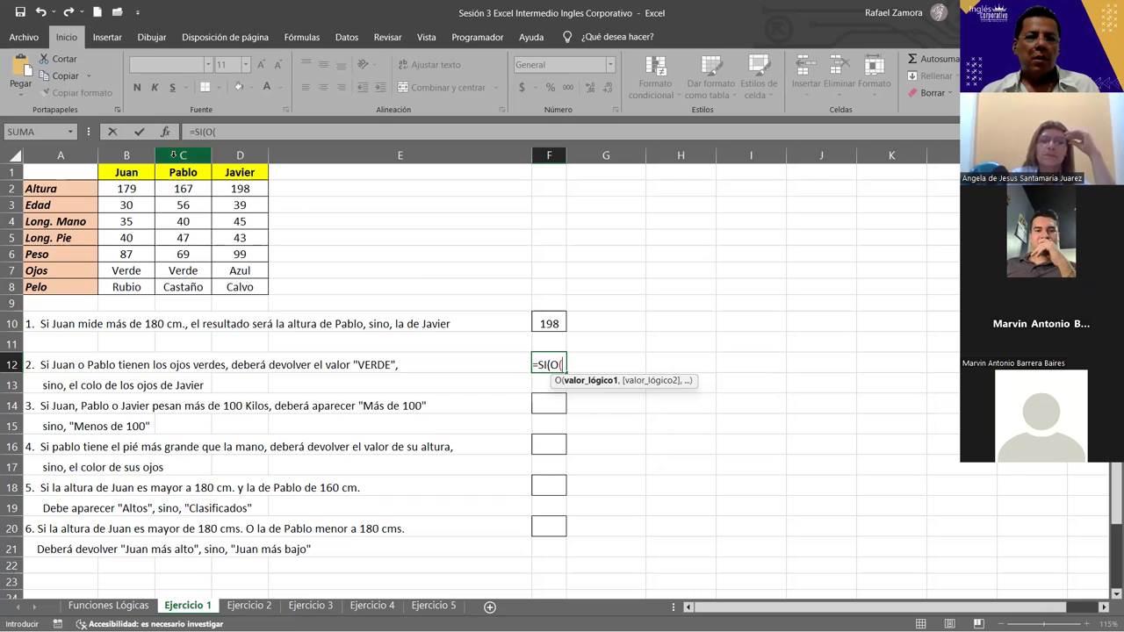
pyautogui.click(135, 273)
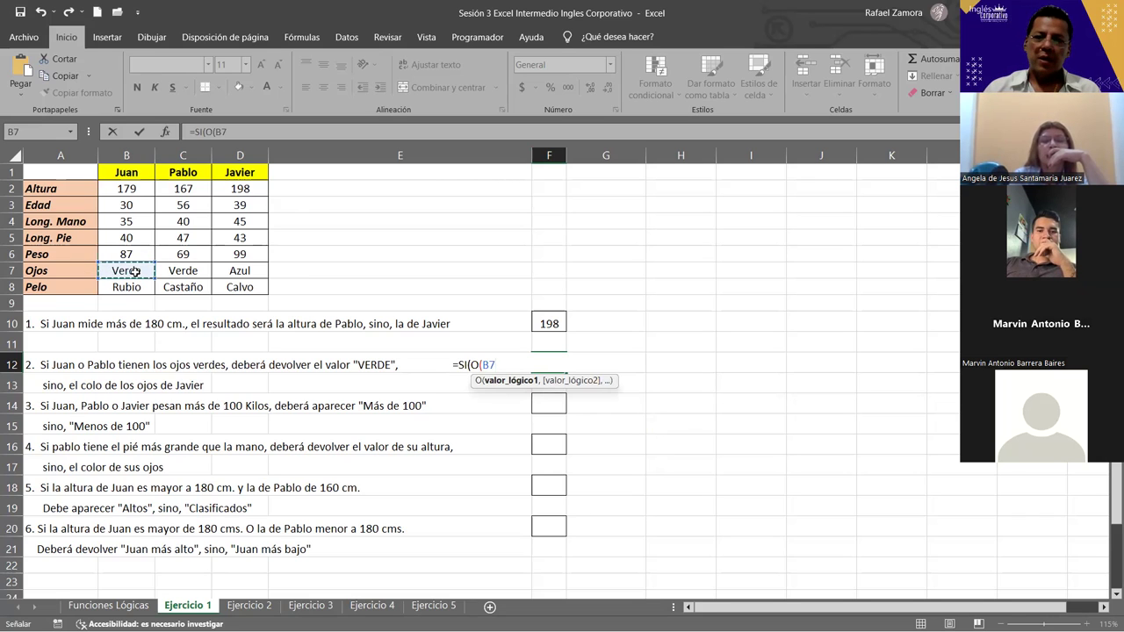
pyautogui.write('=')
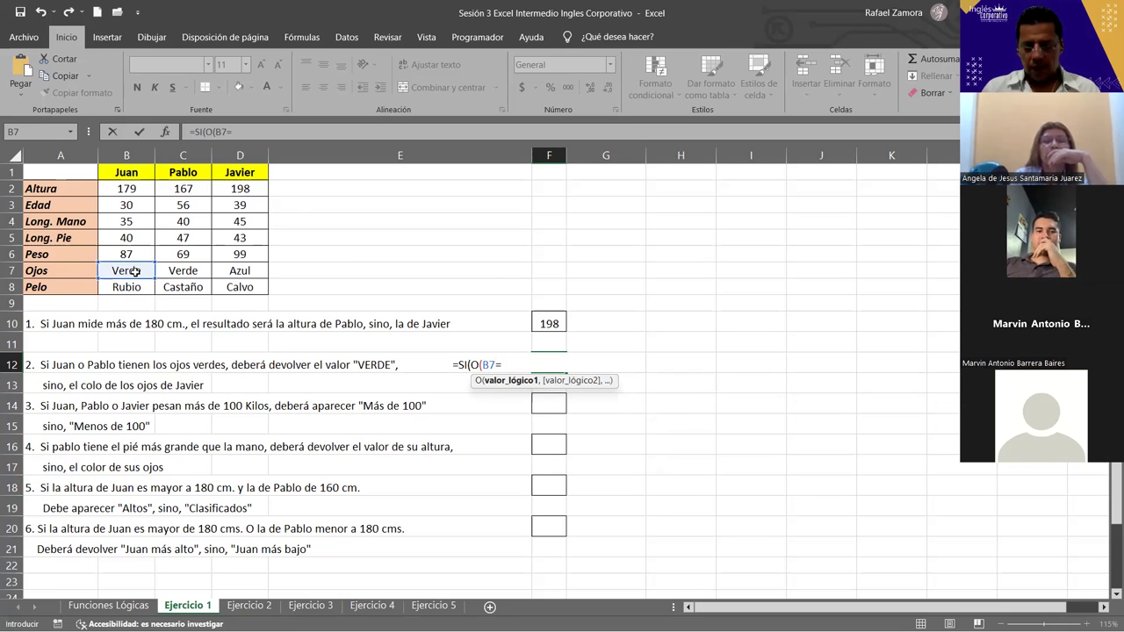
pyautogui.write('"verde"')
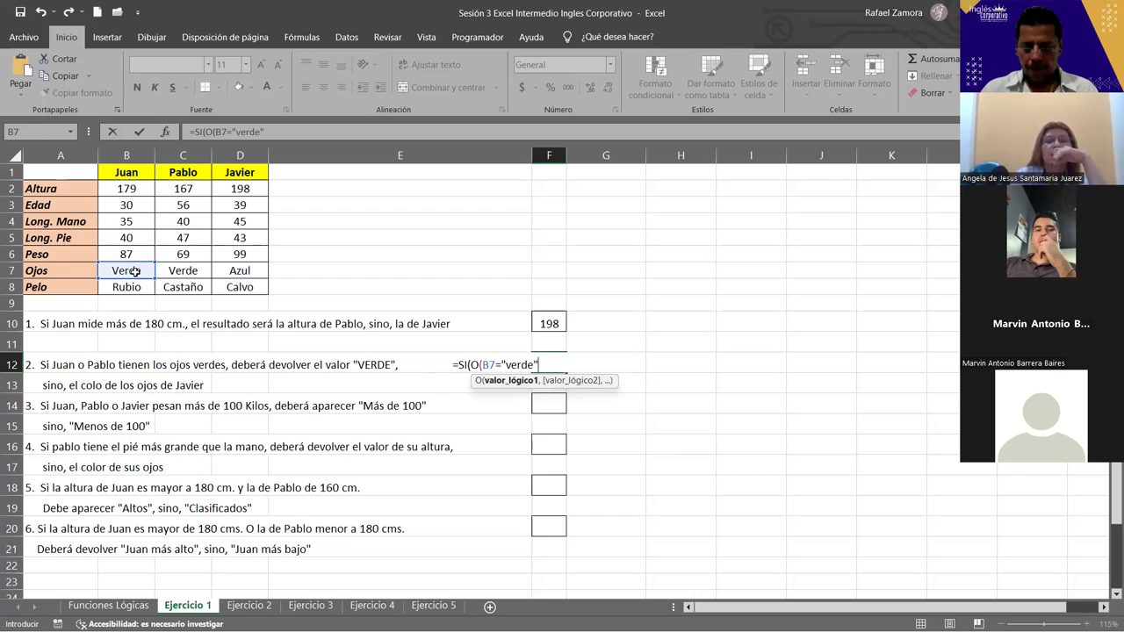
pyautogui.write(',')
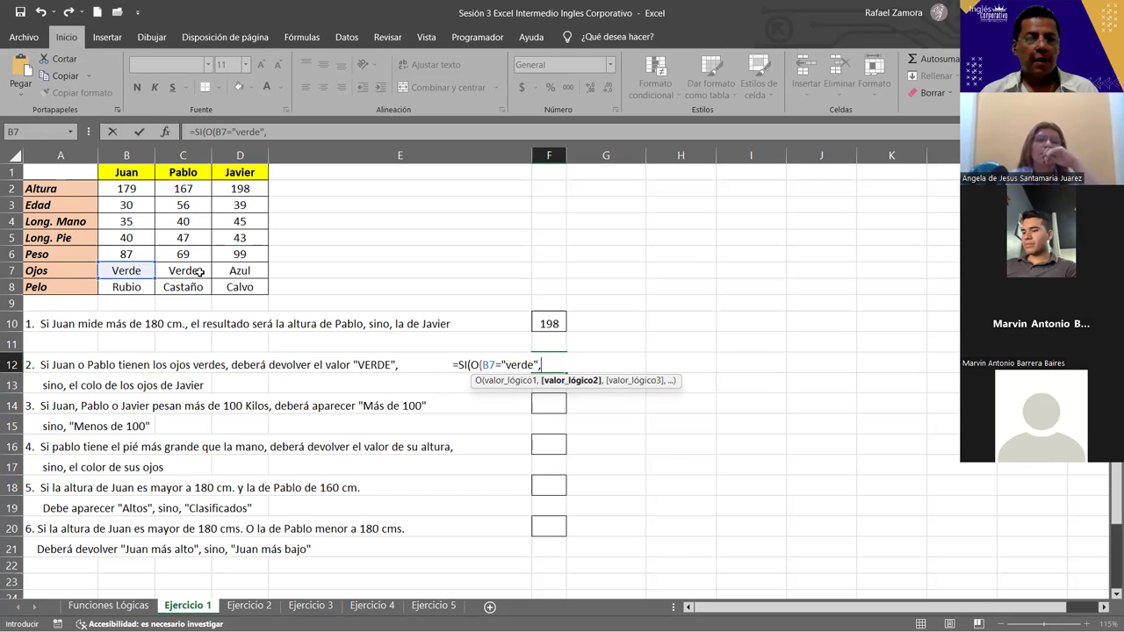
pyautogui.click(190, 269)
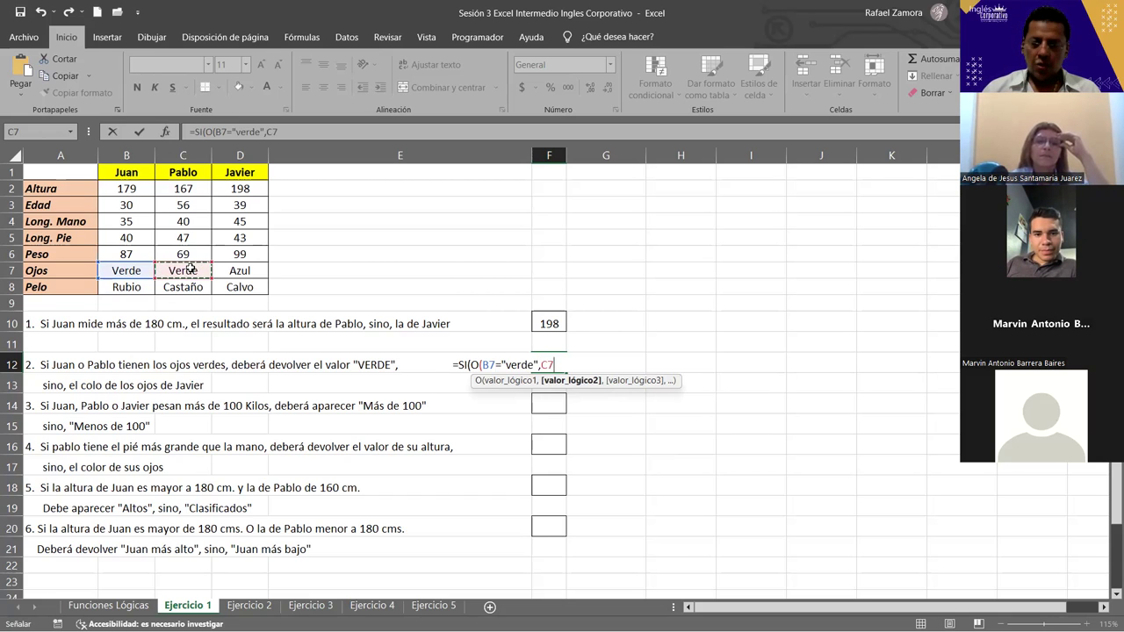
pyautogui.write('=')
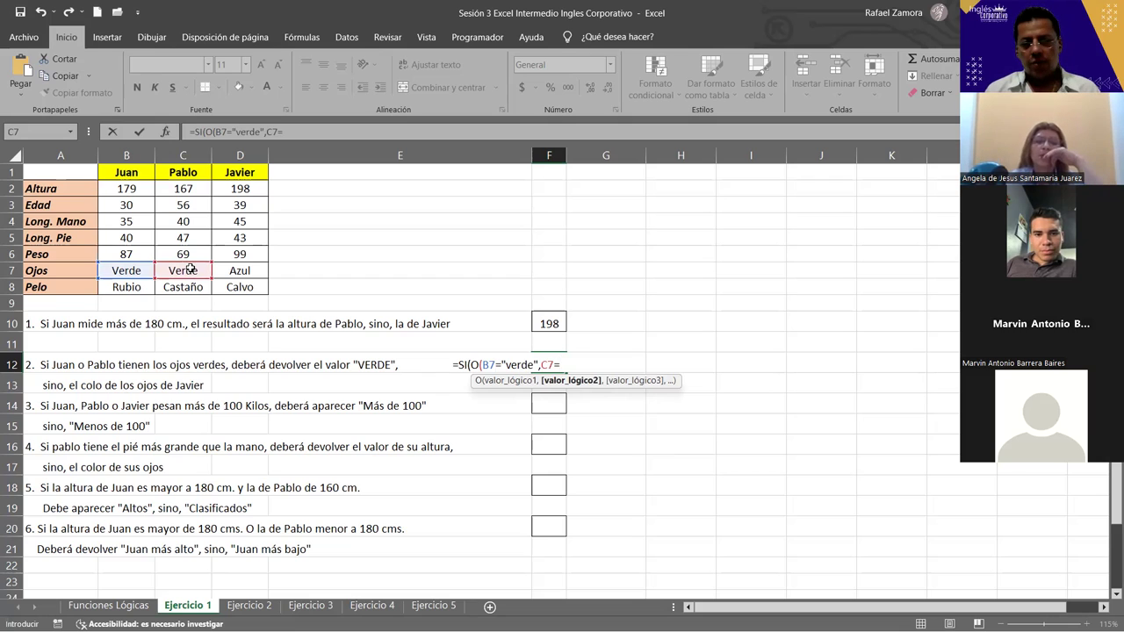
pyautogui.write('"ver')
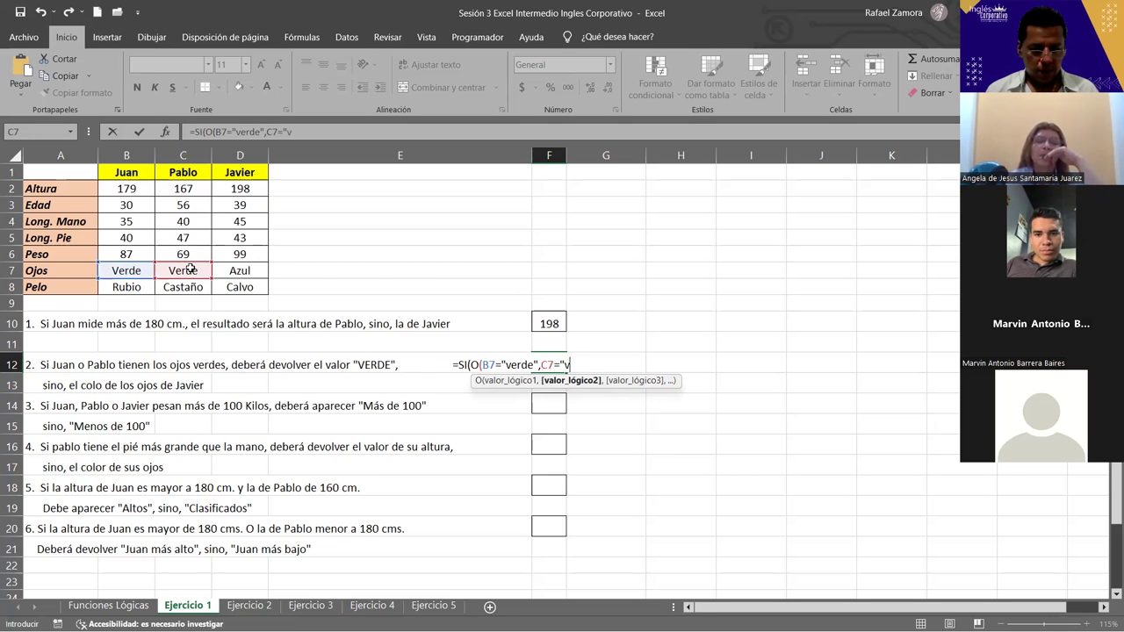
pyautogui.write('de')
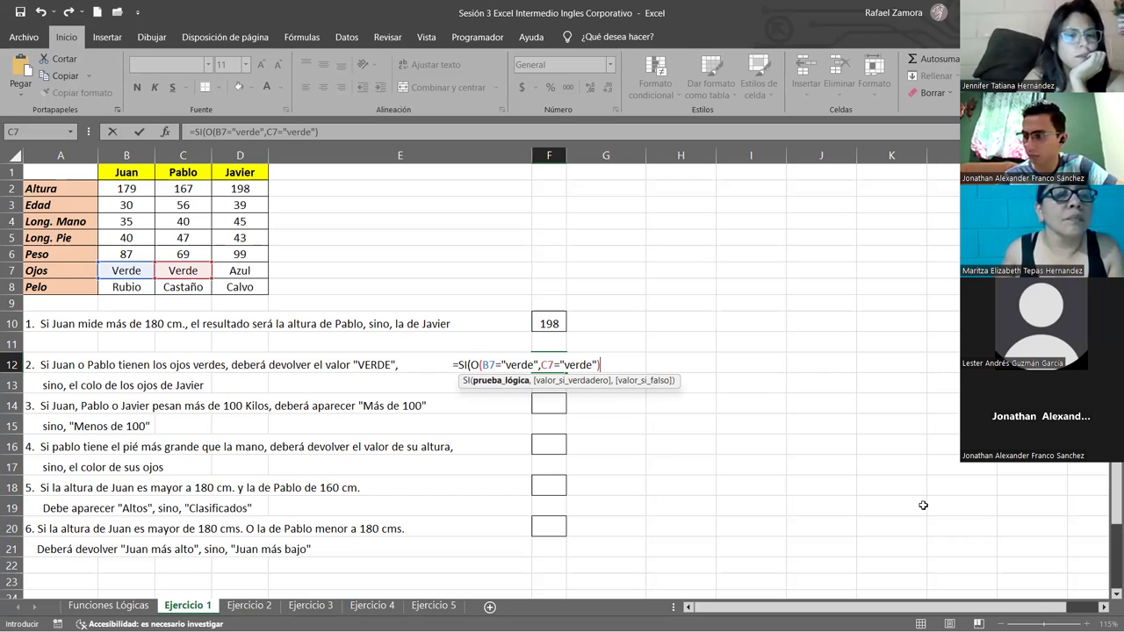
# Step: Finish F12 as =SI(O(B7="verde",C7="verde"),"VERDE",D7), returning "VERDE" or Javier's D7
pyautogui.write('),')
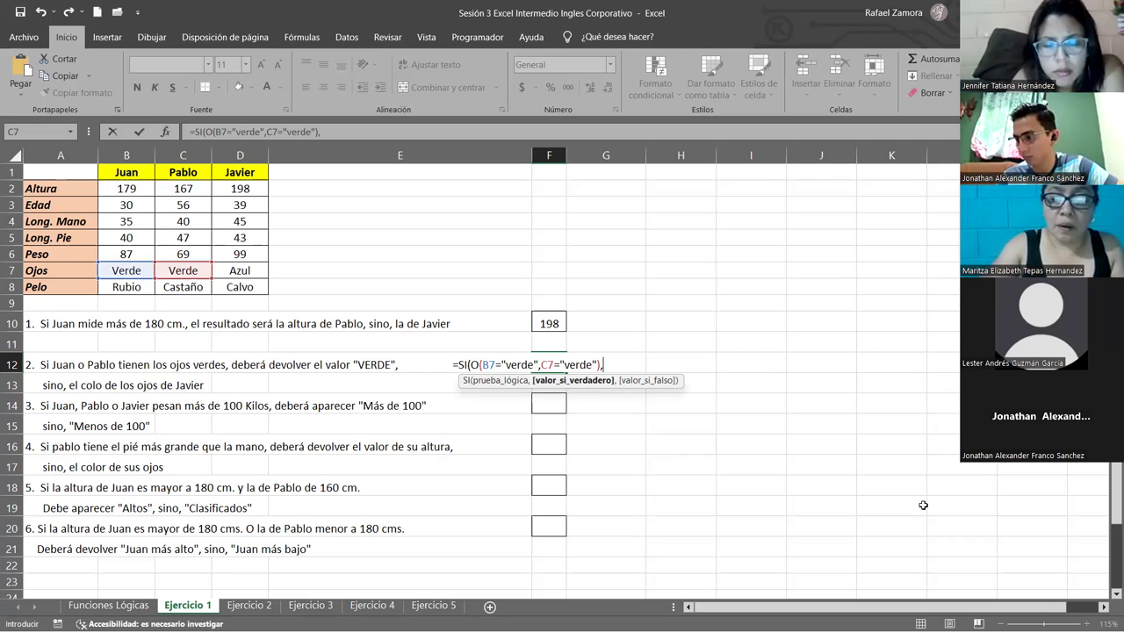
pyautogui.moveTo(472, 365); pyautogui.dragTo(602, 366)
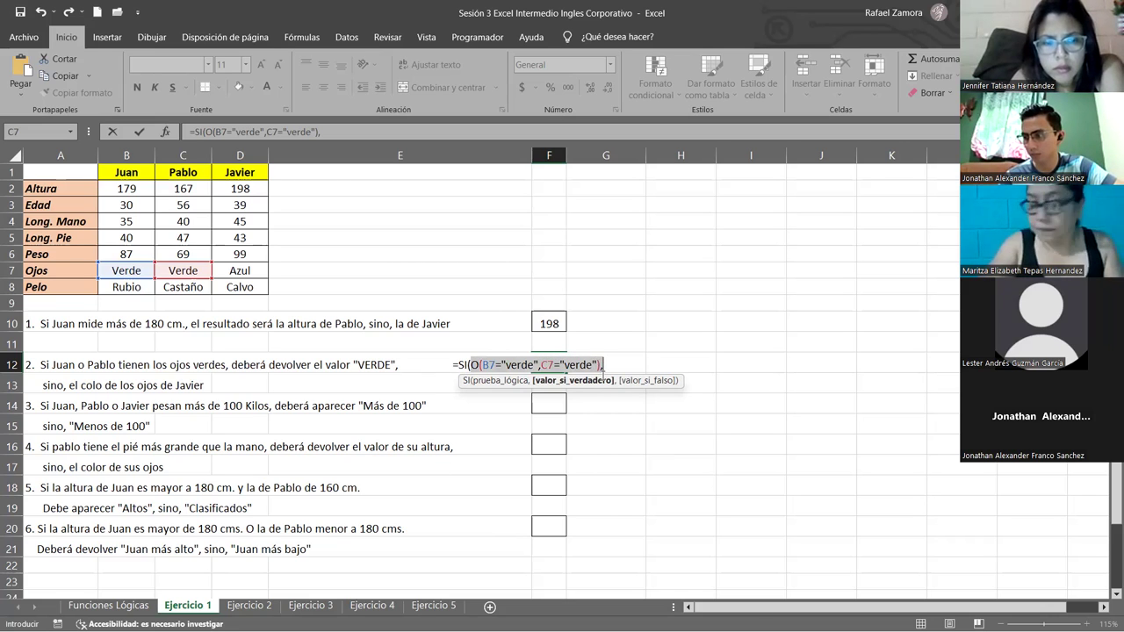
pyautogui.click(616, 365)
pyautogui.write('"')
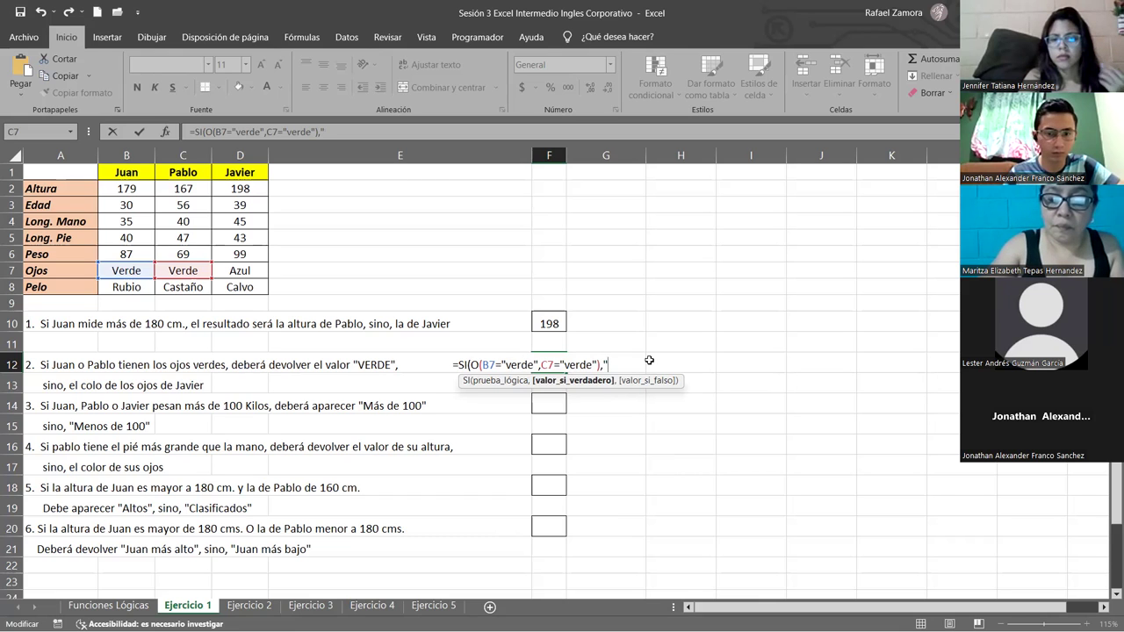
pyautogui.write('DER')
pyautogui.press('BackSpace')
pyautogui.press('BackSpace')
pyautogui.press('BackSpace')
pyautogui.write('VERDE')
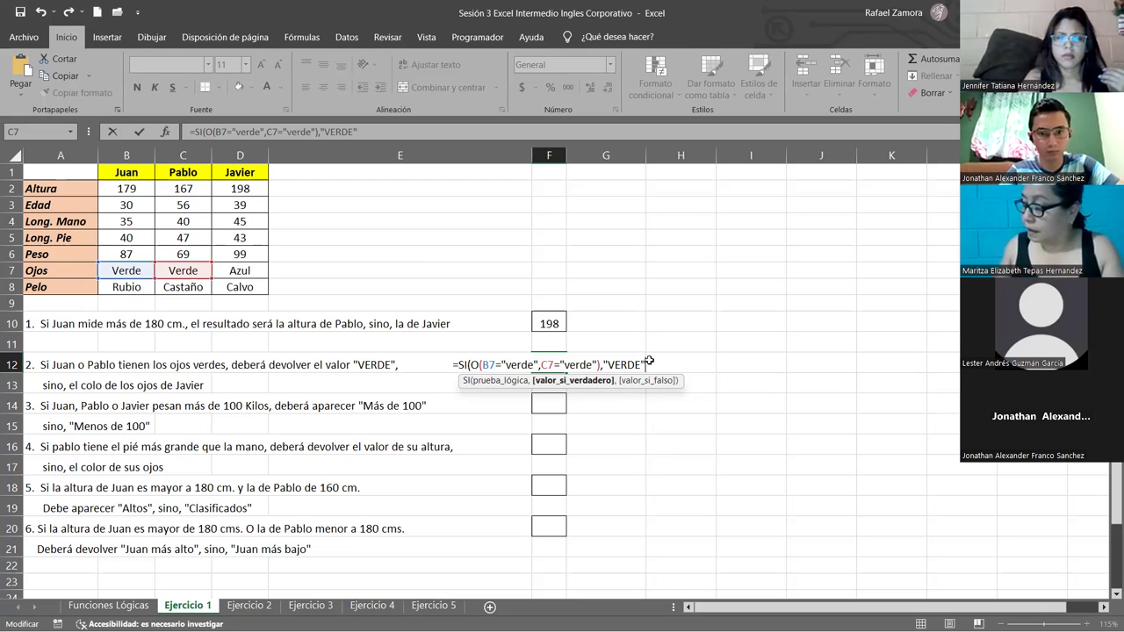
pyautogui.write(',')
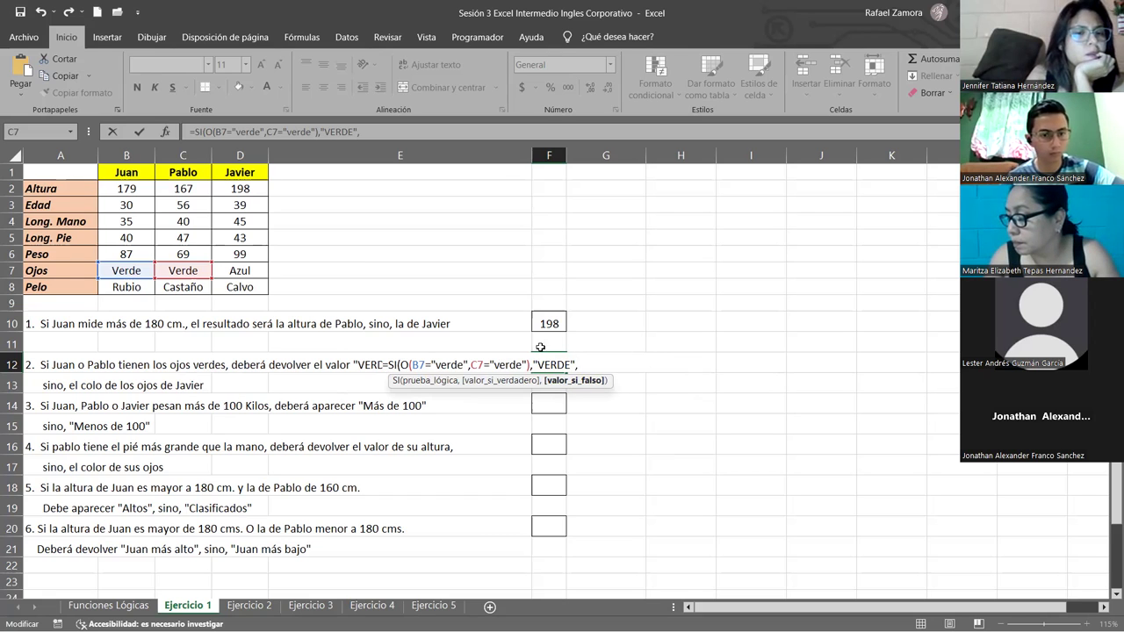
pyautogui.click(250, 270)
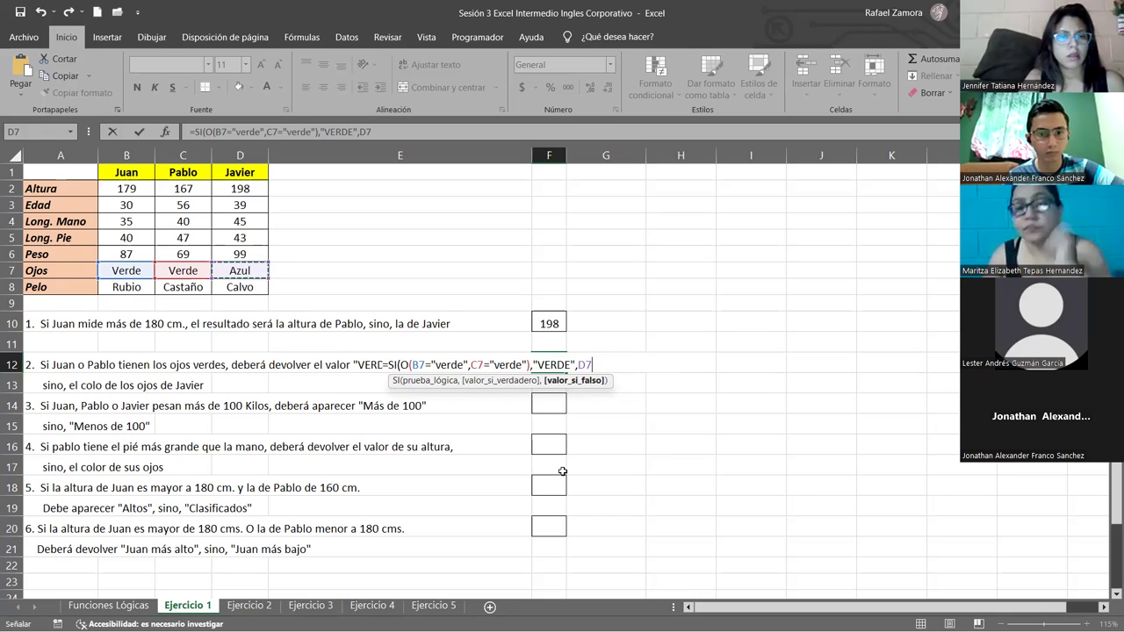
pyautogui.write(')')
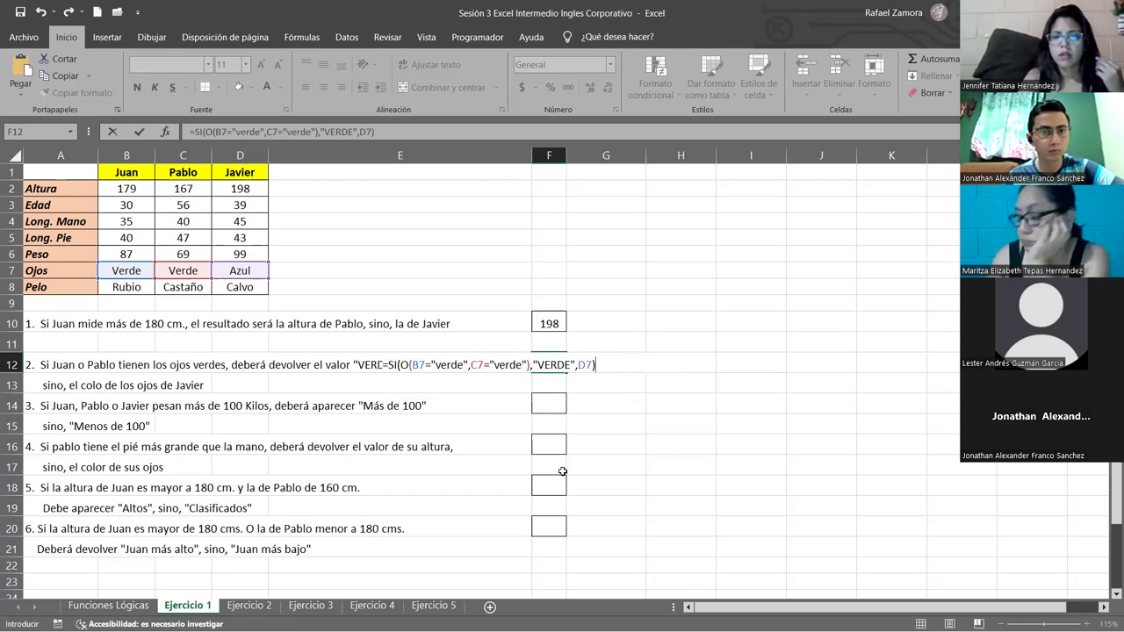
pyautogui.press('Return')
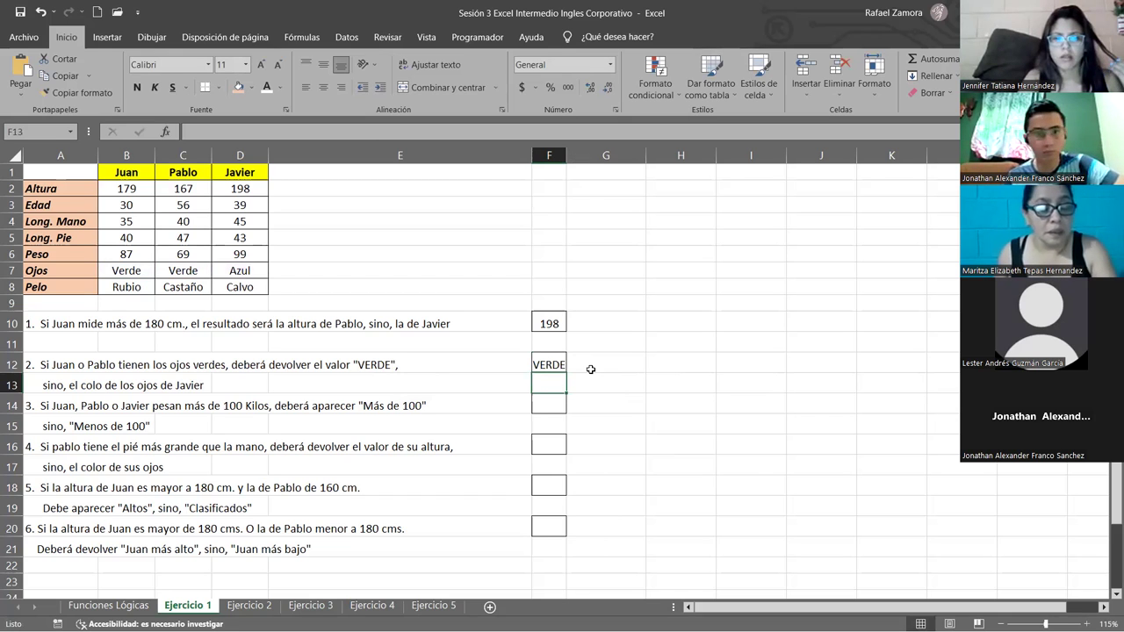
# Step: Fix 'colo' to 'color' in A13's sentence, then check F12's formula
pyautogui.click(548, 365)
pyautogui.click(55, 386)
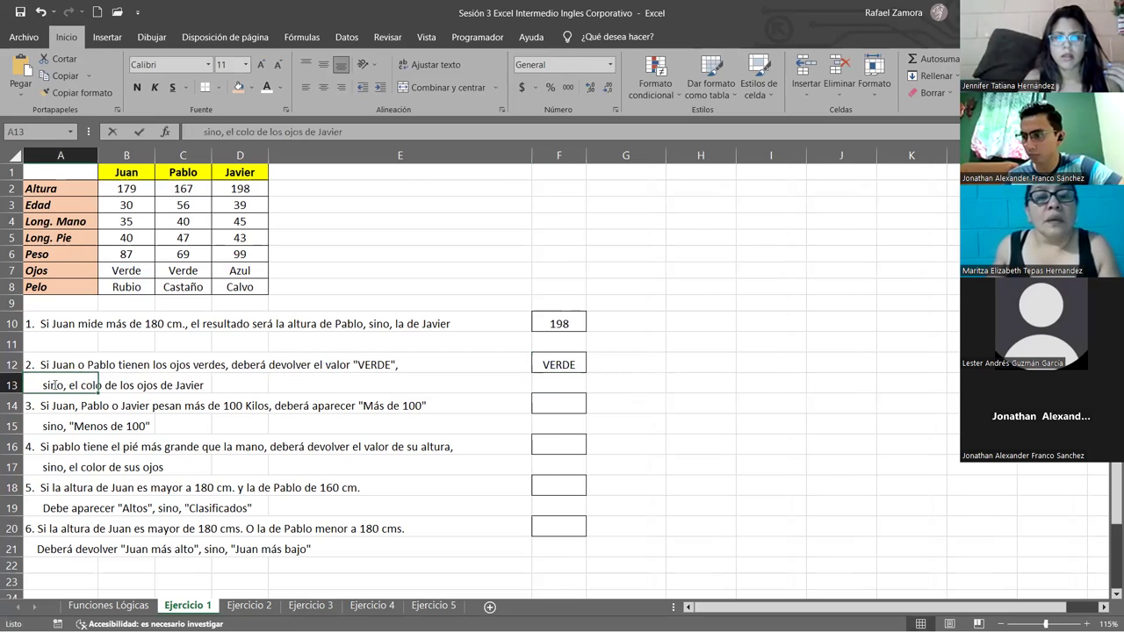
pyautogui.doubleClick(99, 387)
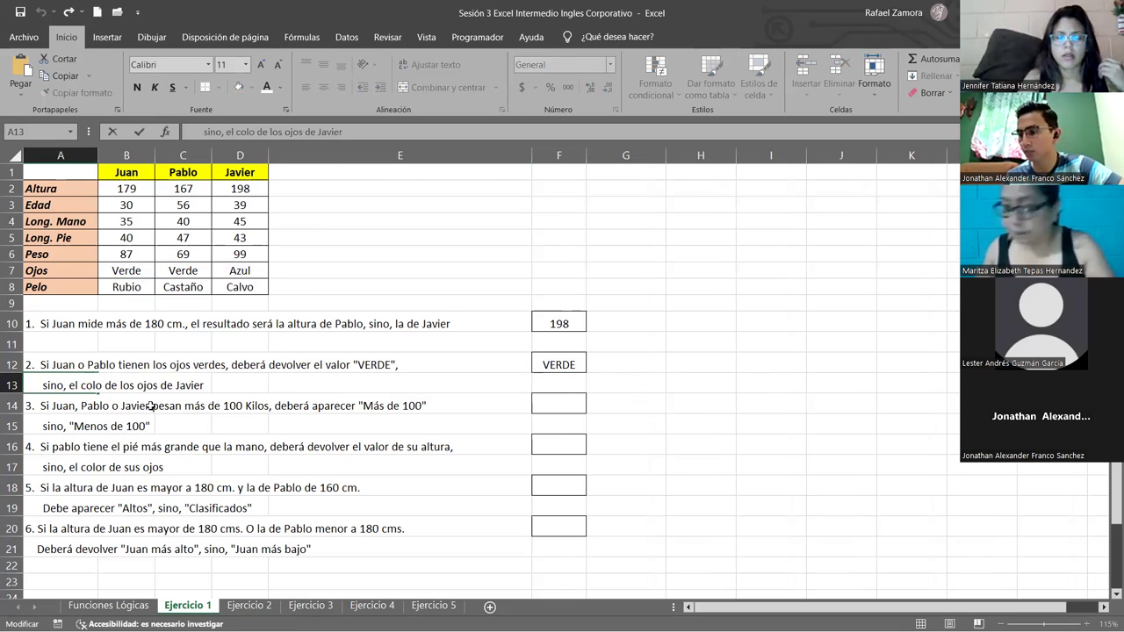
pyautogui.write('r')
pyautogui.click(327, 369)
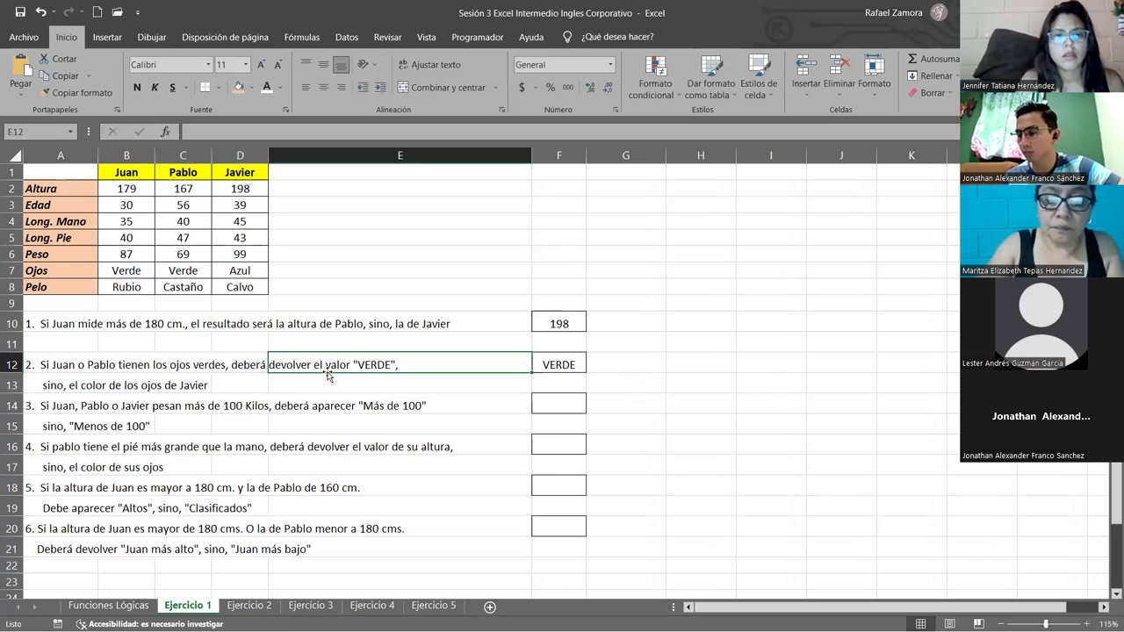
pyautogui.click(560, 365)
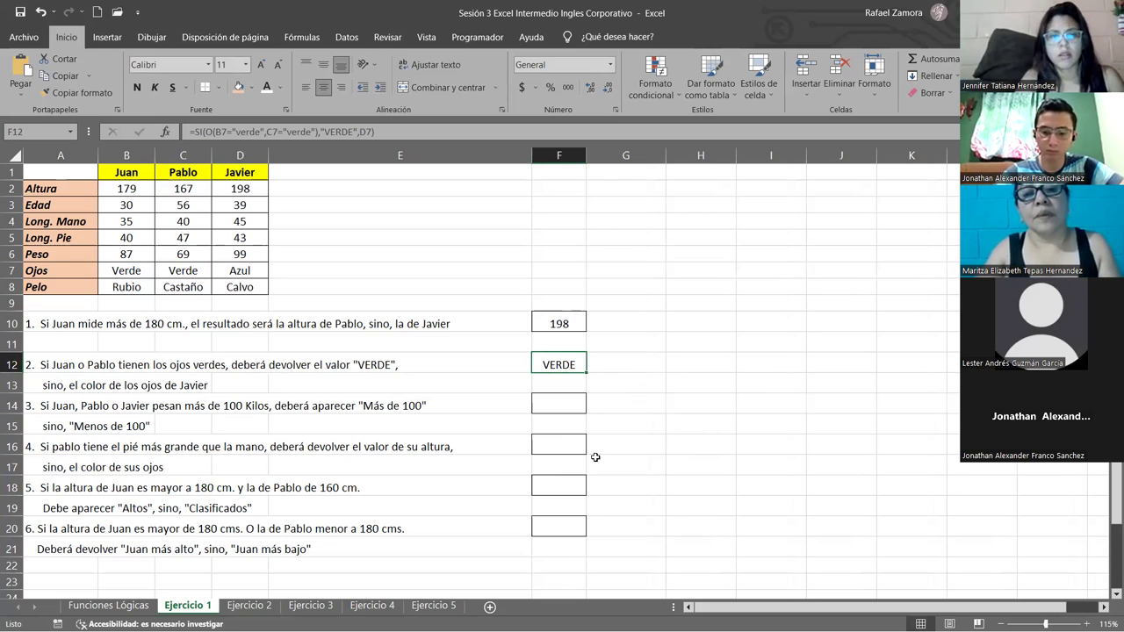
pyautogui.click(124, 273)
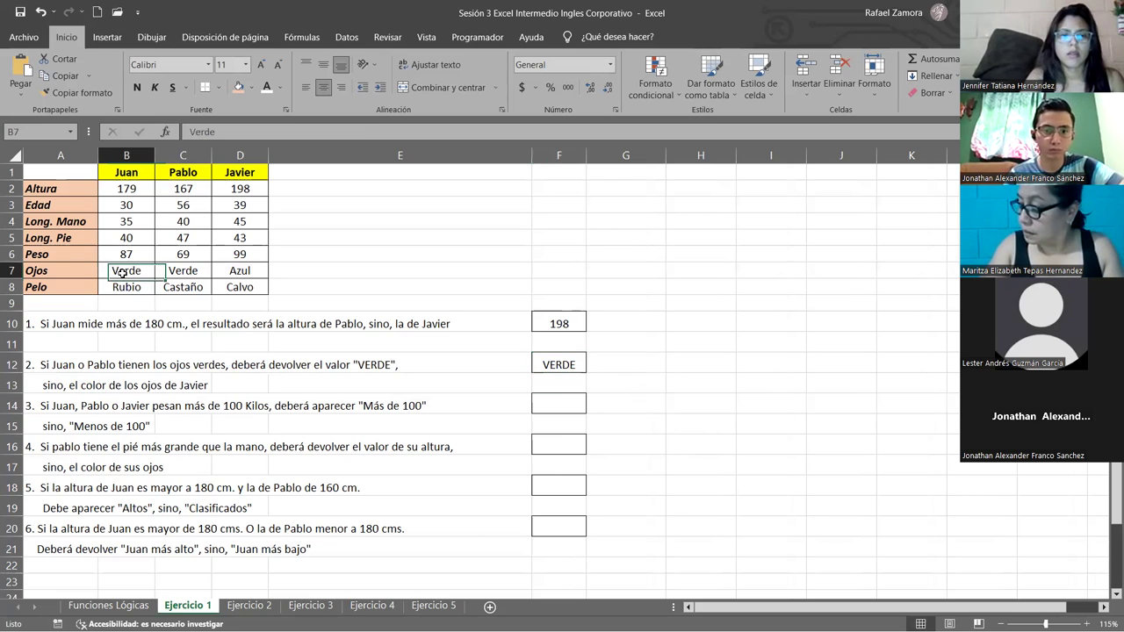
pyautogui.click(178, 274)
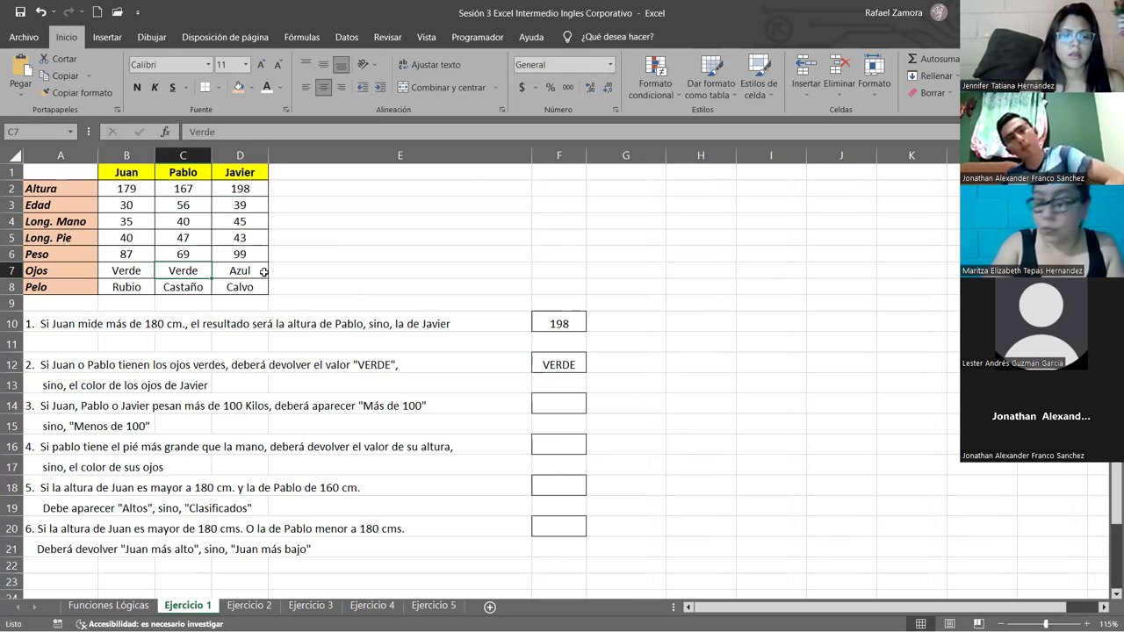
pyautogui.press('Right')
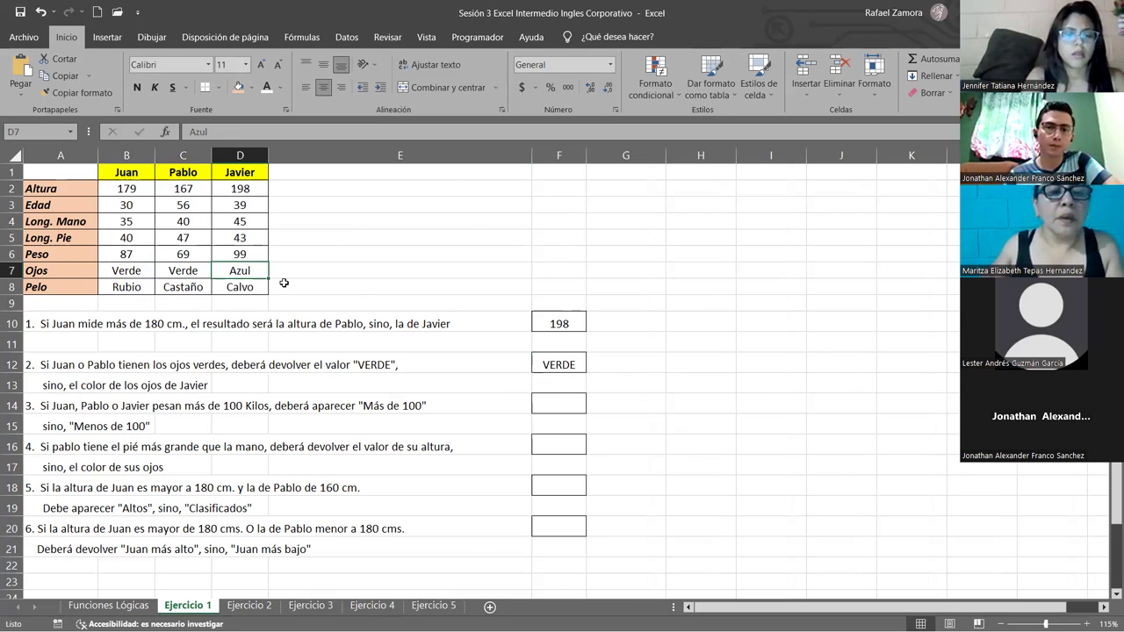
pyautogui.moveTo(128, 270); pyautogui.dragTo(177, 270)
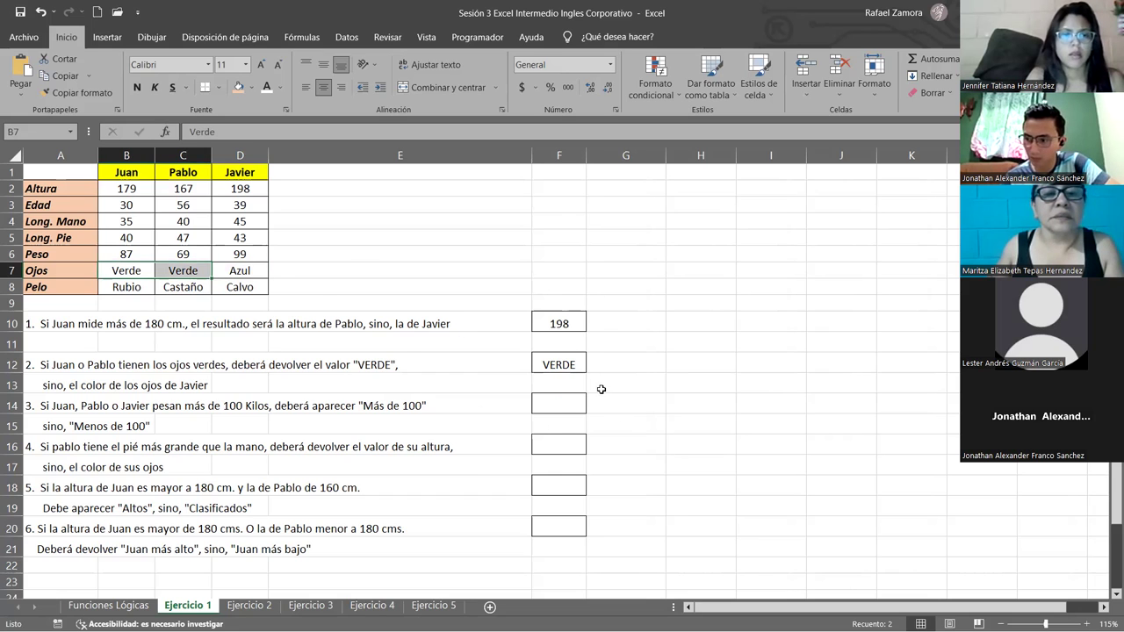
pyautogui.click(567, 402)
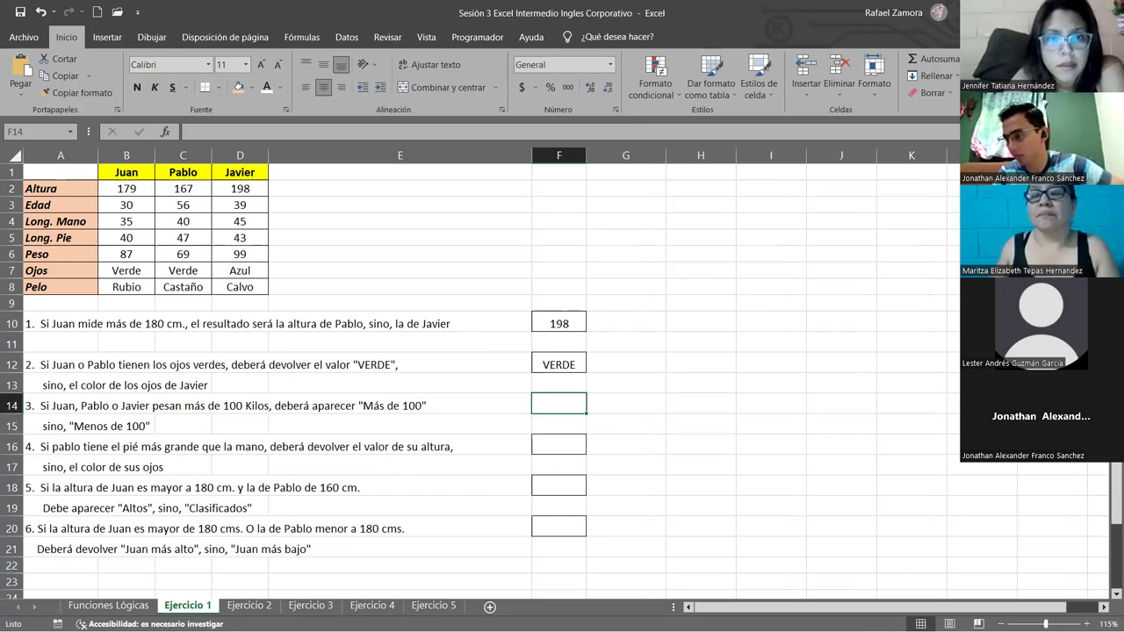
pyautogui.click(556, 364)
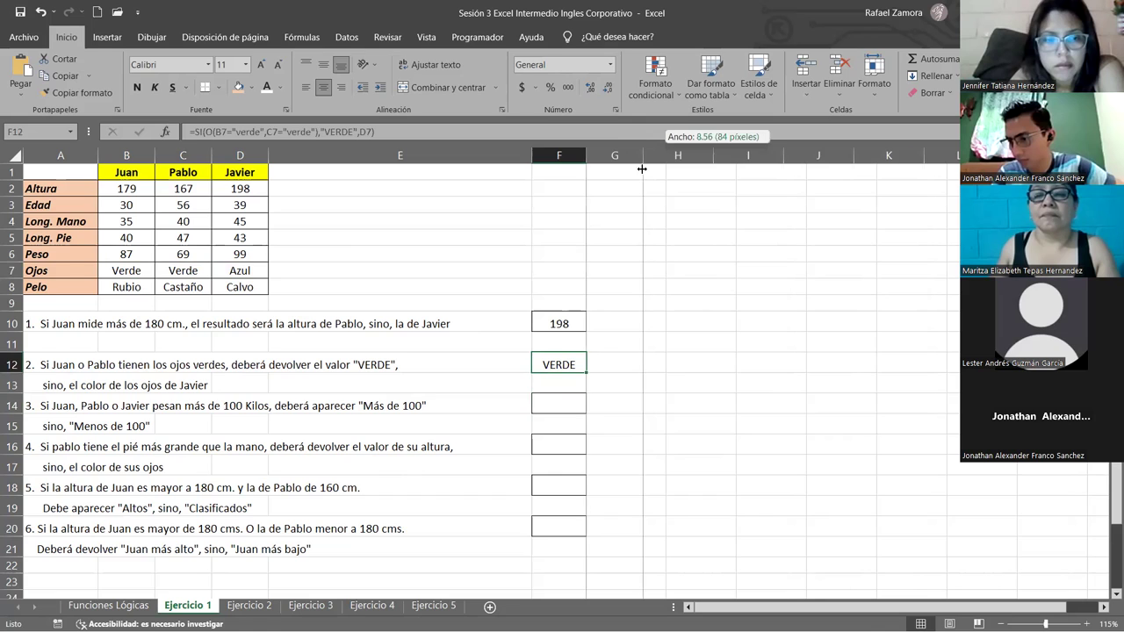
# Step: Narrow column G and fill =FORMULATEXTO(F10) from H10 down to H20
pyautogui.moveTo(664, 153); pyautogui.dragTo(642, 153)
pyautogui.click(683, 327)
pyautogui.write('=')
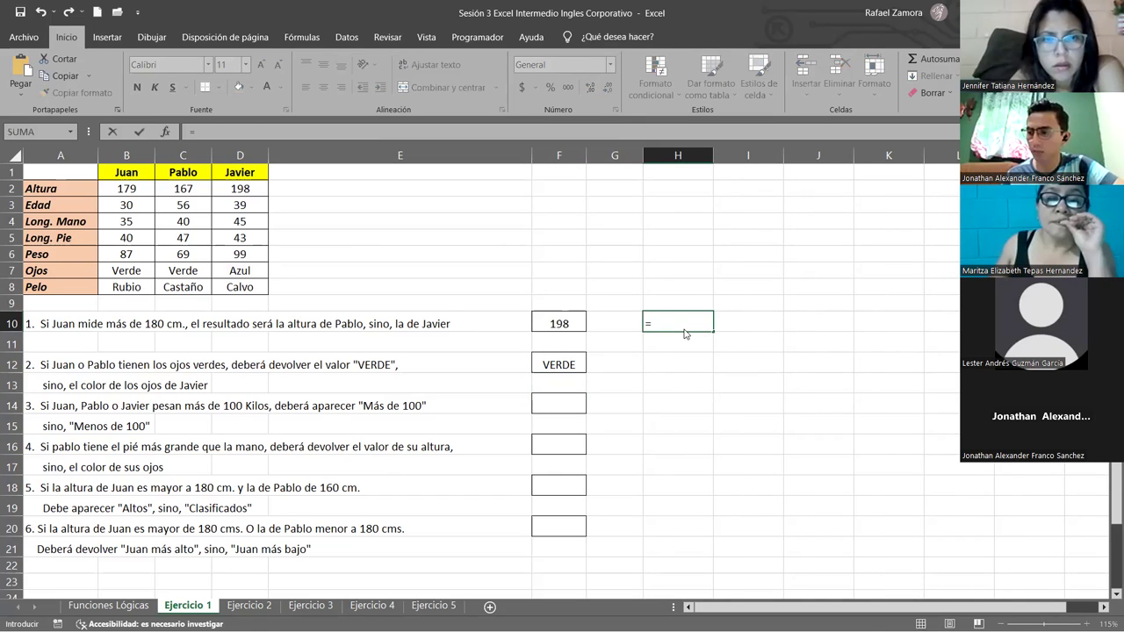
pyautogui.write('form')
pyautogui.press('Tab')
pyautogui.press('Left')
pyautogui.press('Left')
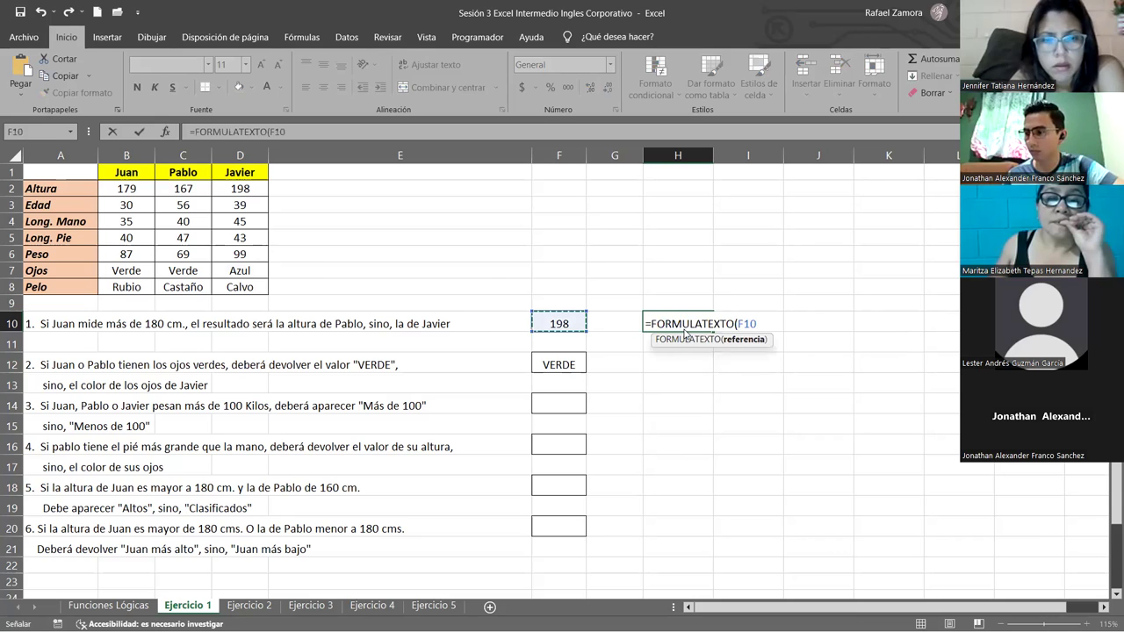
pyautogui.press('Return')
pyautogui.click(689, 325)
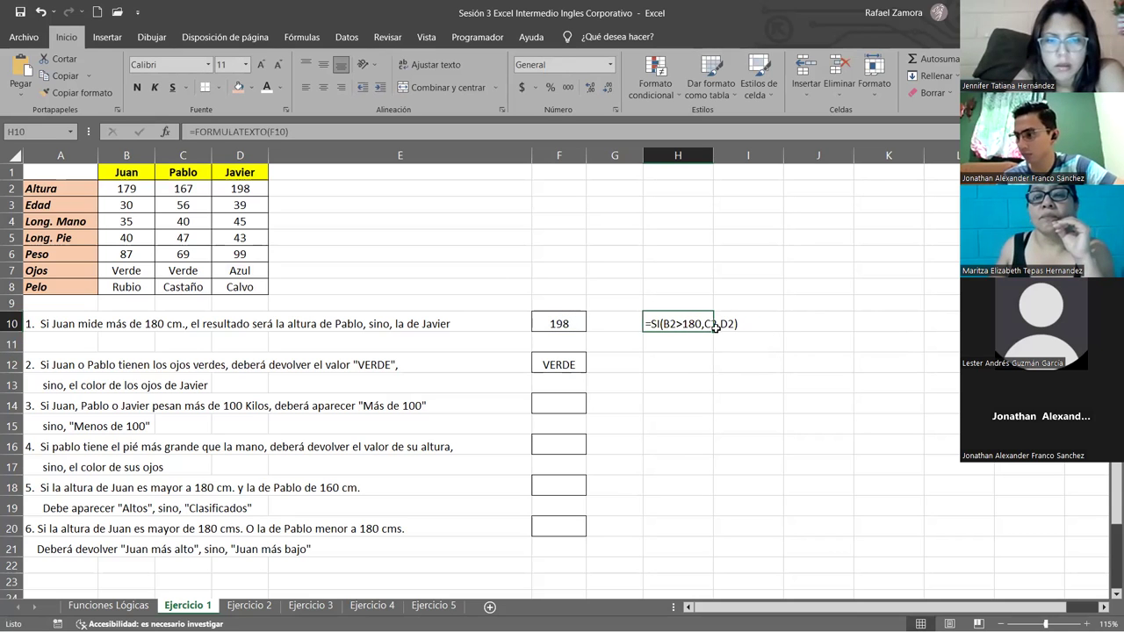
pyautogui.moveTo(715, 326); pyautogui.dragTo(685, 531)
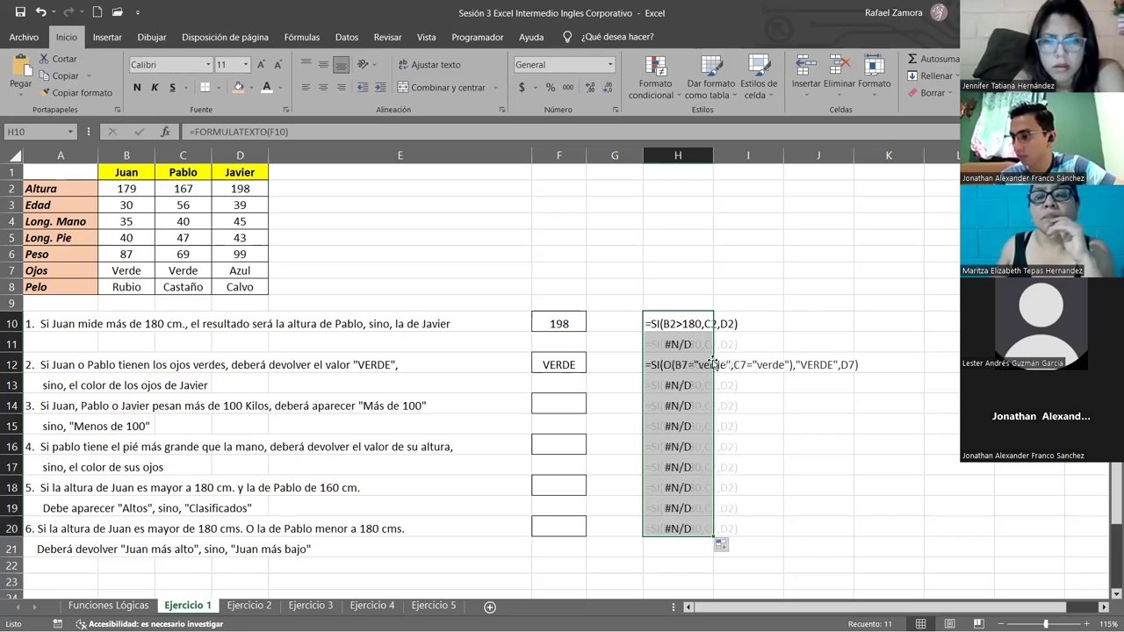
# Step: Delete the unneeded formula-text copies in H11, H13, H15, H17 and H19
pyautogui.click(689, 344)
pyautogui.press('Delete')
pyautogui.click(689, 385)
pyautogui.press('Delete')
pyautogui.click(689, 426)
pyautogui.press('Delete')
pyautogui.click(688, 467)
pyautogui.press('Delete')
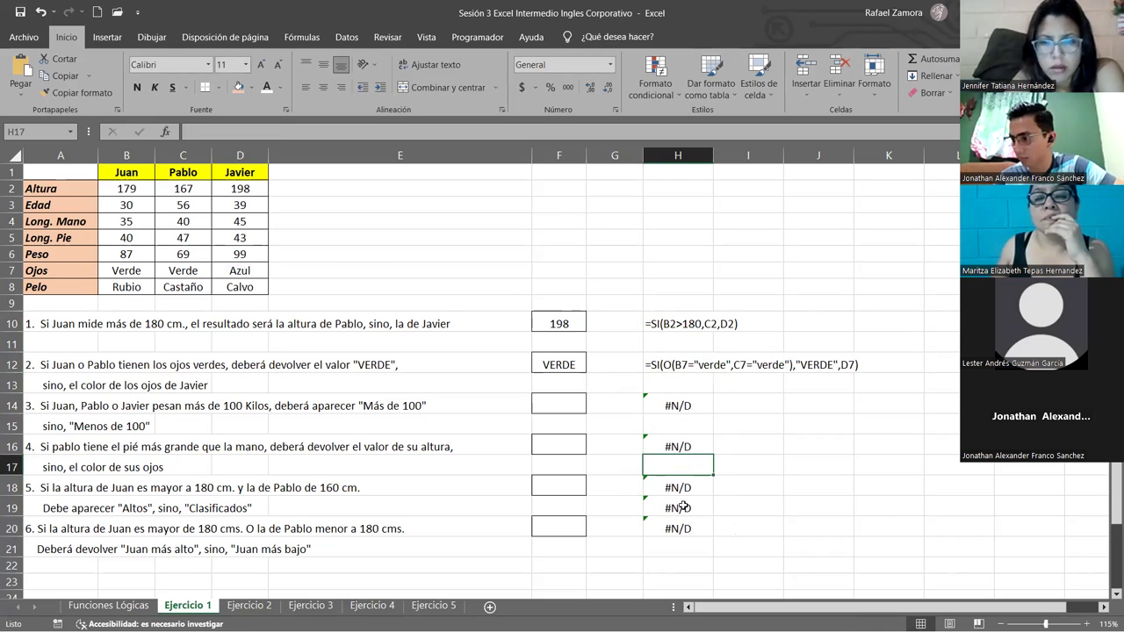
pyautogui.click(683, 507)
pyautogui.press('Delete')
pyautogui.click(712, 576)
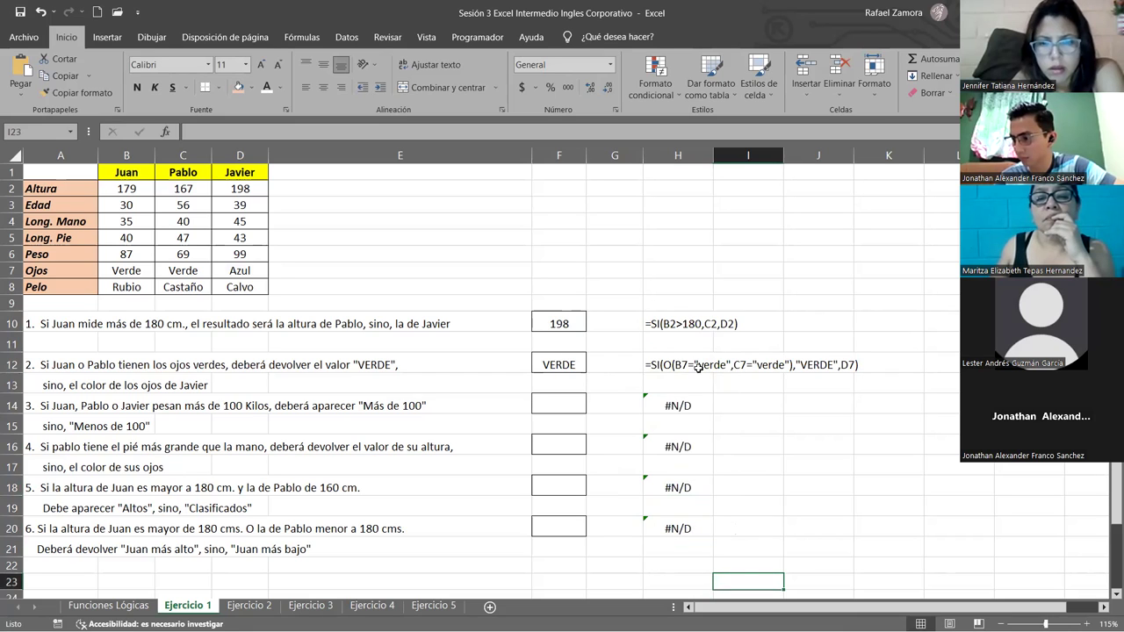
pyautogui.click(556, 403)
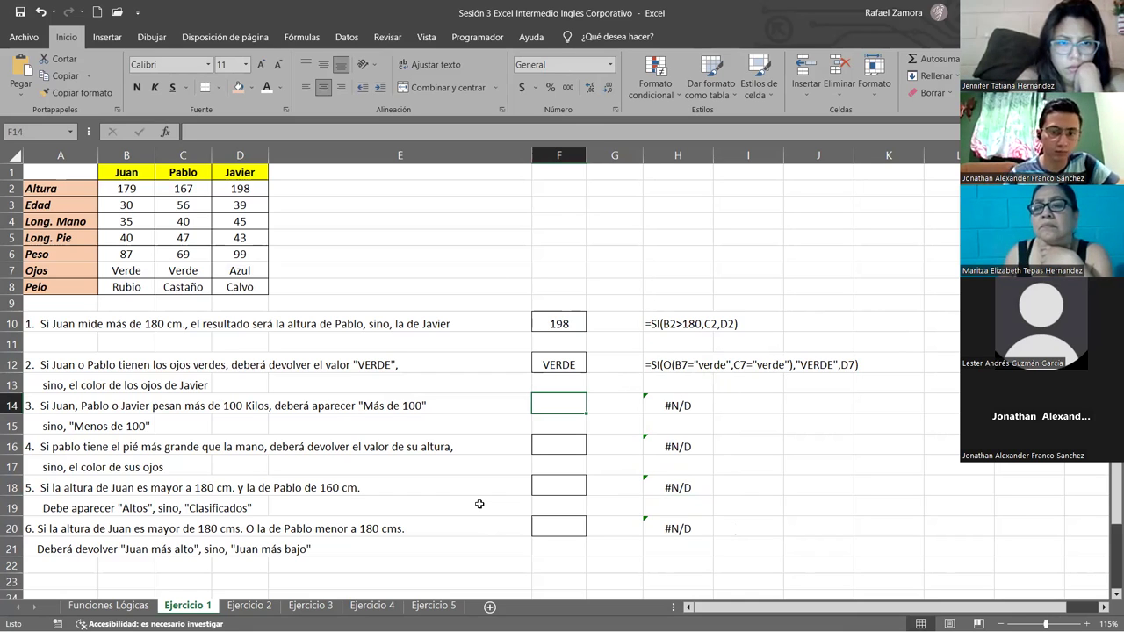
# Step: Start F14's formula as =SI(O(B6>100, using the suggested O function and B6
pyautogui.write('=')
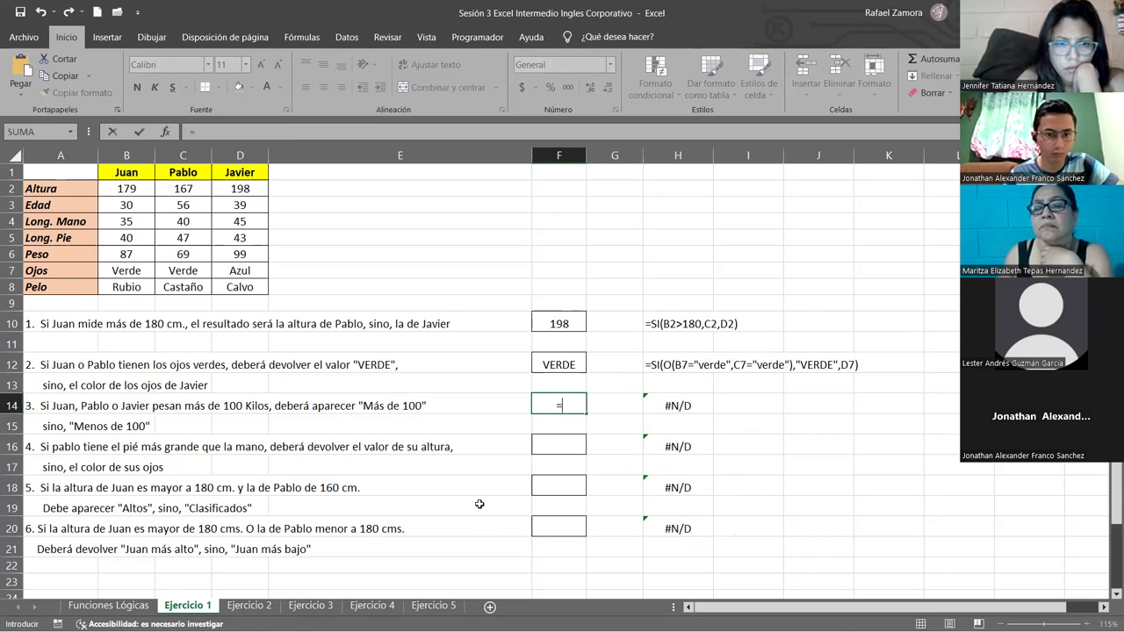
pyautogui.write('SI(')
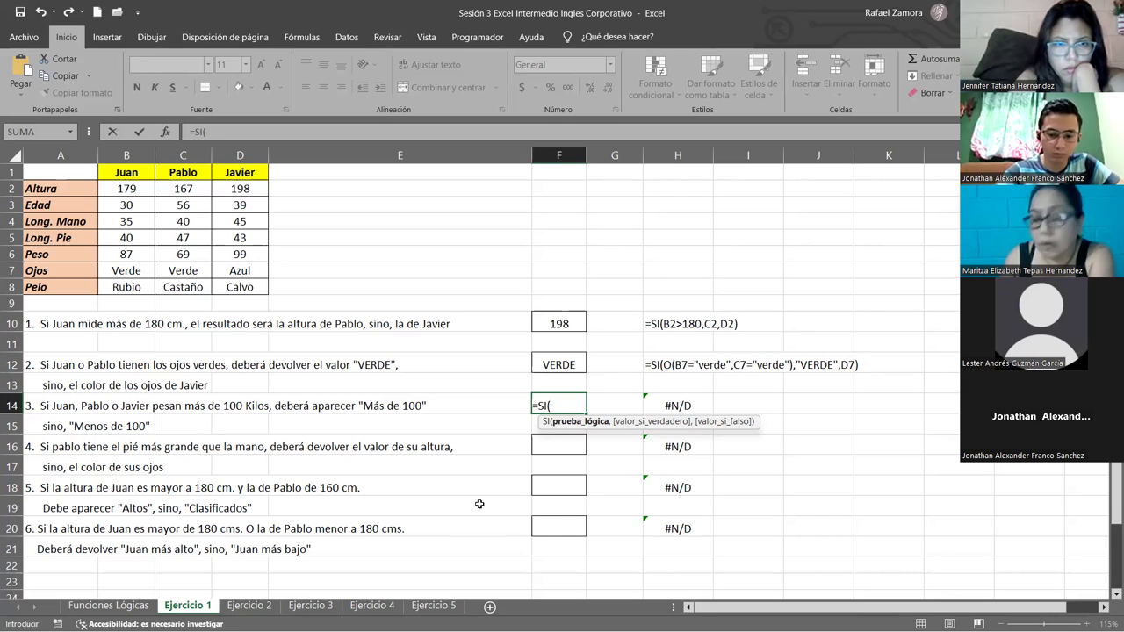
pyautogui.write('o')
pyautogui.press('Tab')
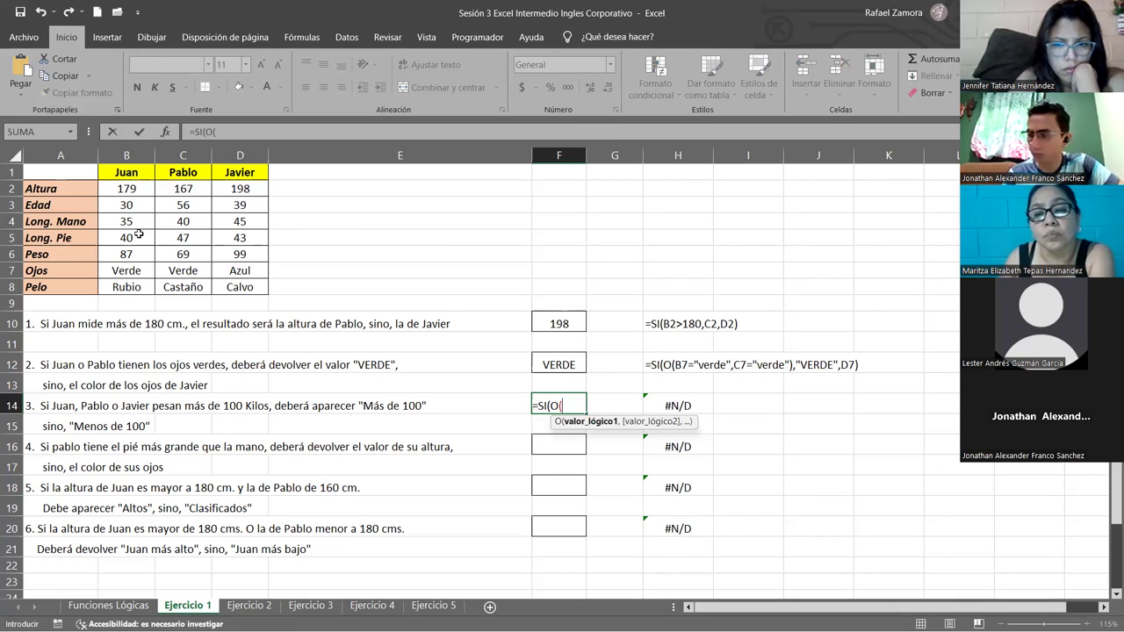
pyautogui.click(137, 253)
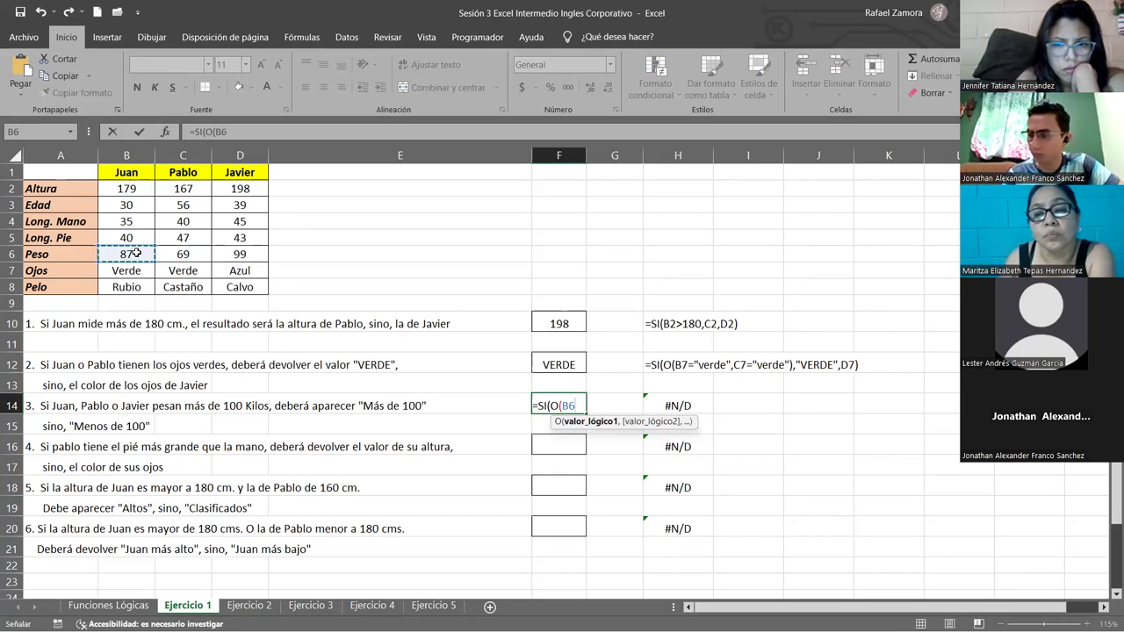
pyautogui.write('>')
pyautogui.write('100')
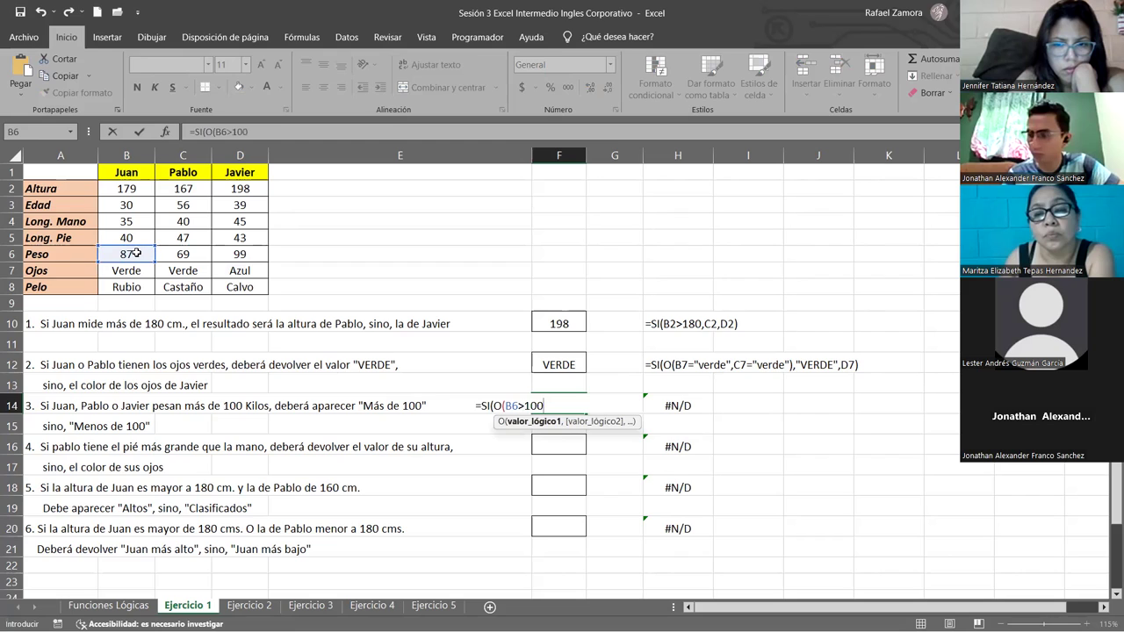
pyautogui.moveTo(518, 405); pyautogui.dragTo(543, 406)
pyautogui.click(548, 408)
# Step: Add the C6>100 and D6>100 conditions to the O test
pyautogui.write(',')
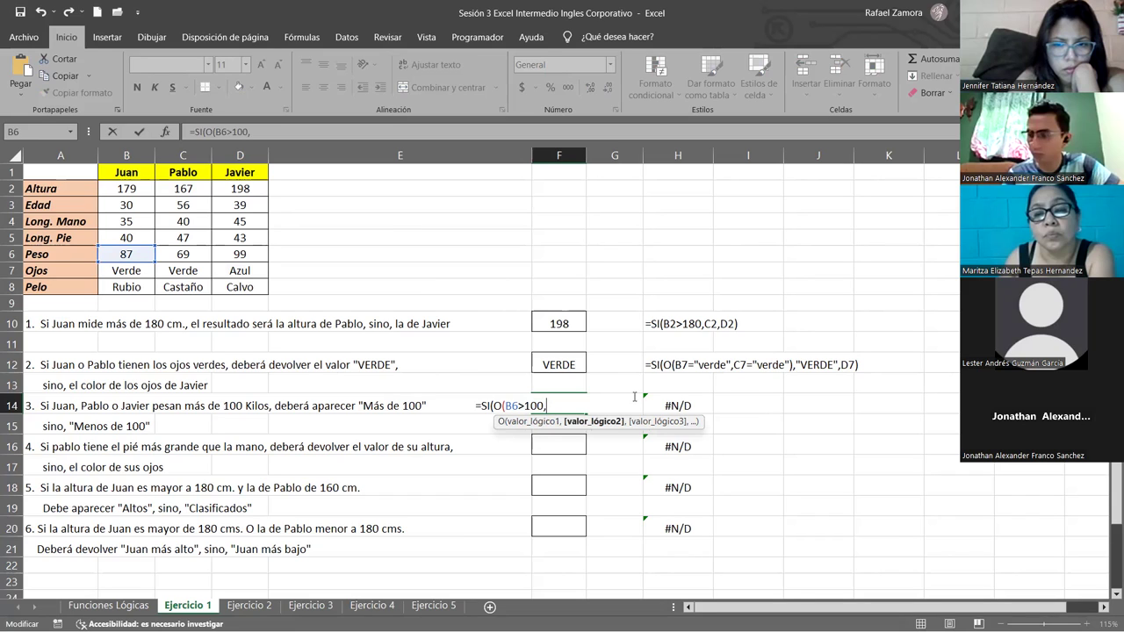
pyautogui.click(198, 254)
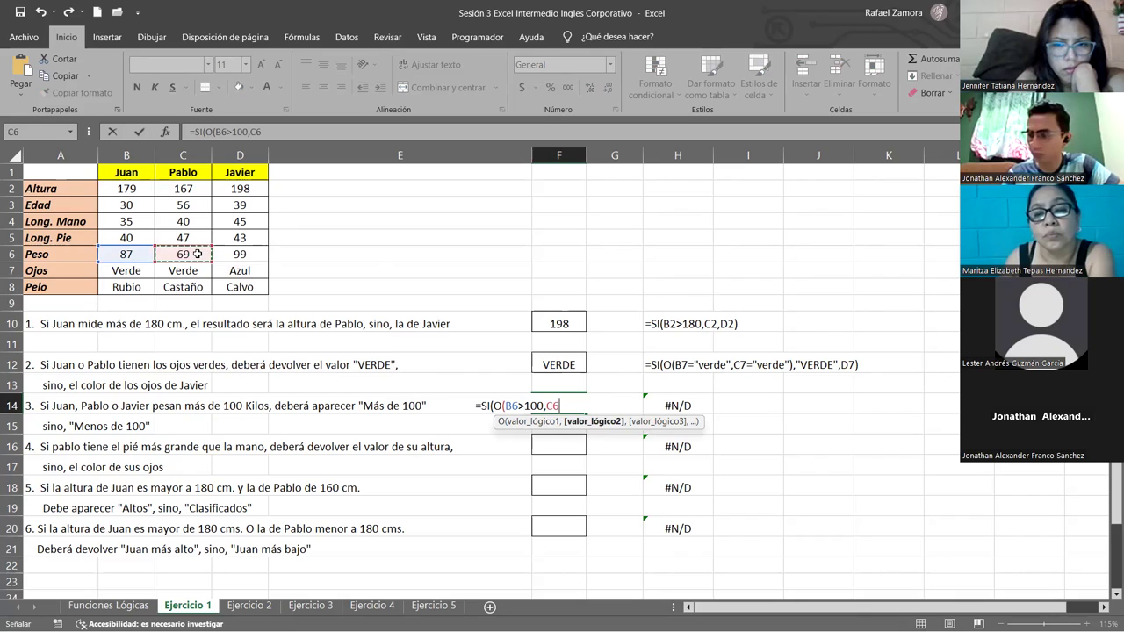
pyautogui.write('>100')
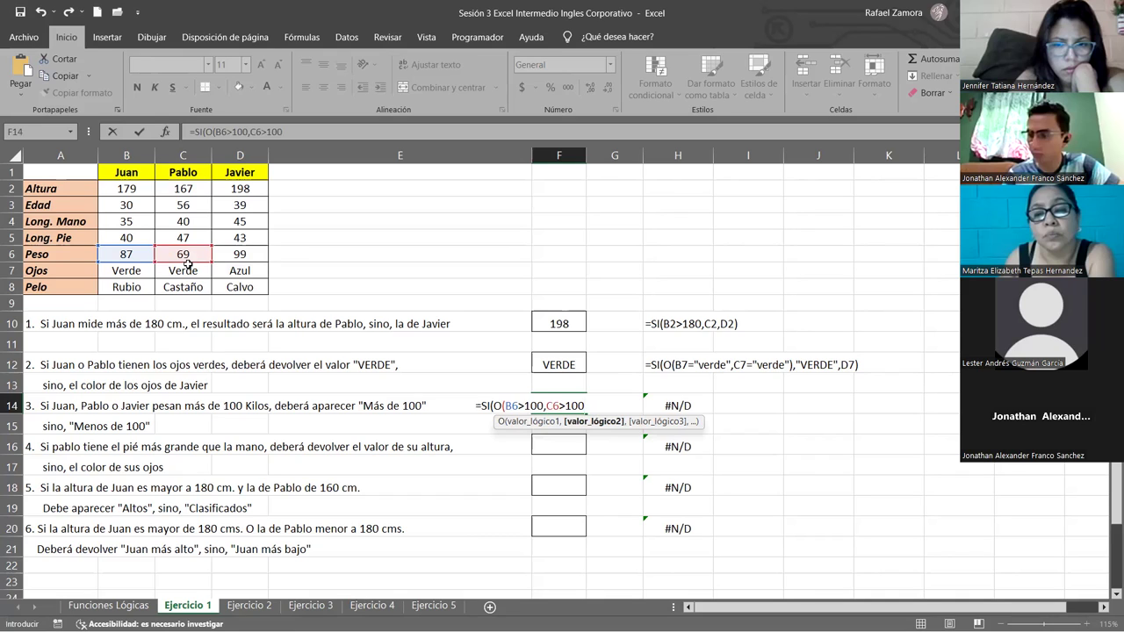
pyautogui.write(',')
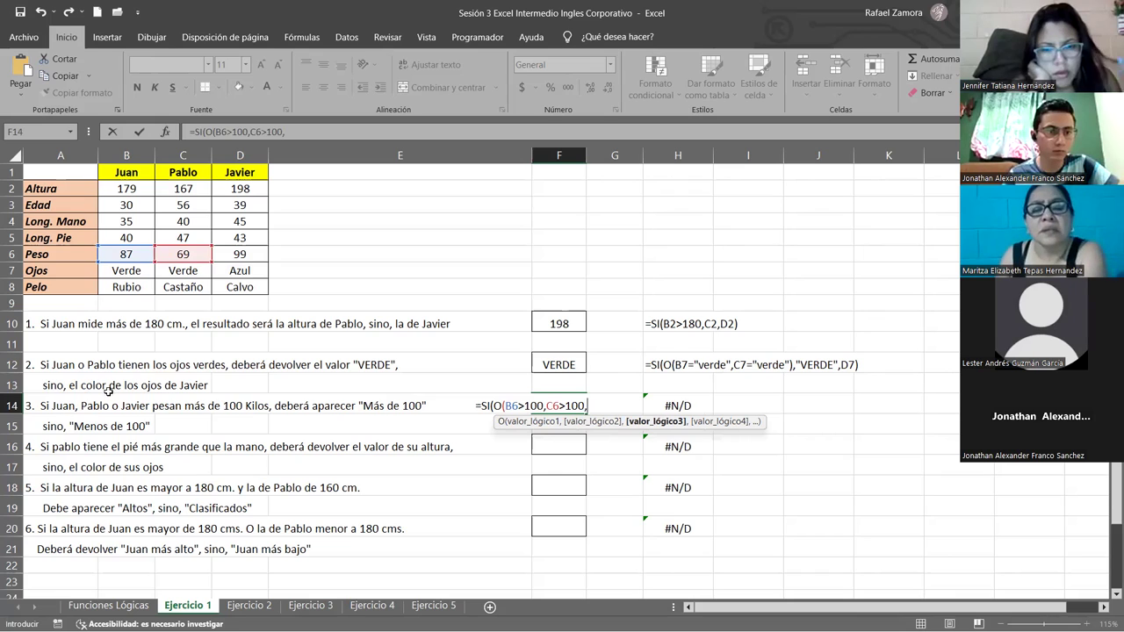
pyautogui.click(246, 253)
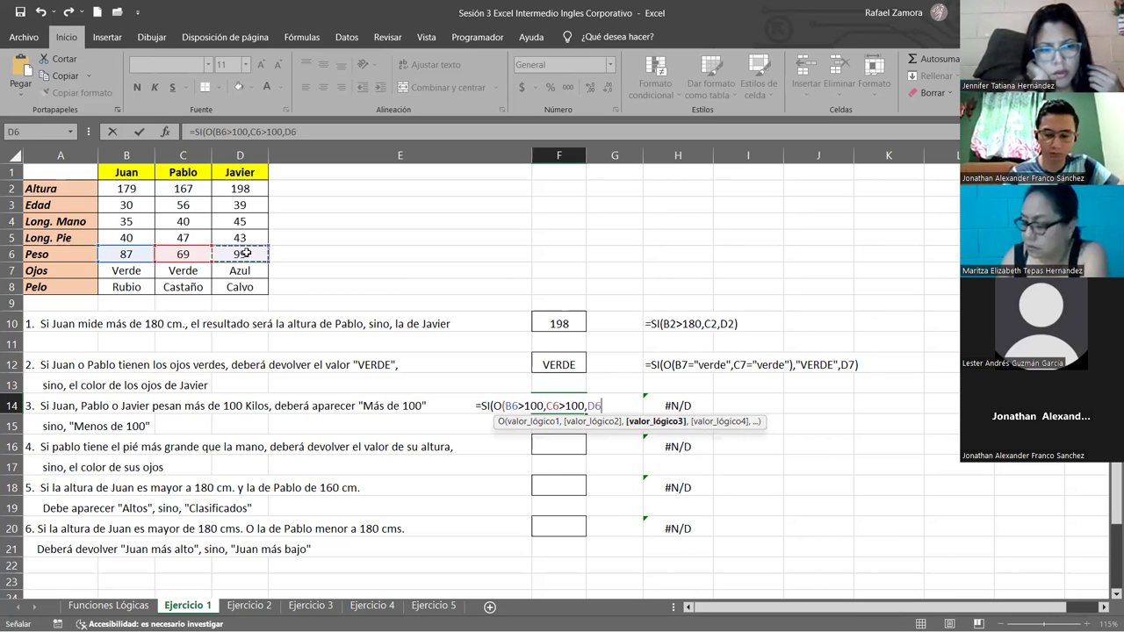
pyautogui.write('>100')
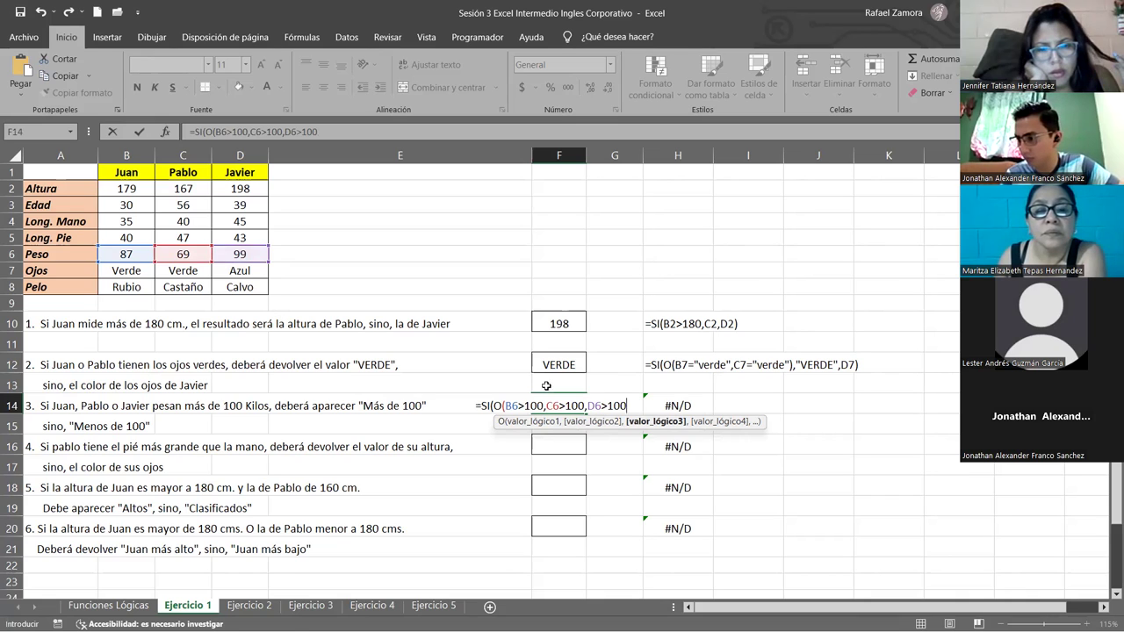
pyautogui.moveTo(506, 405); pyautogui.dragTo(630, 406)
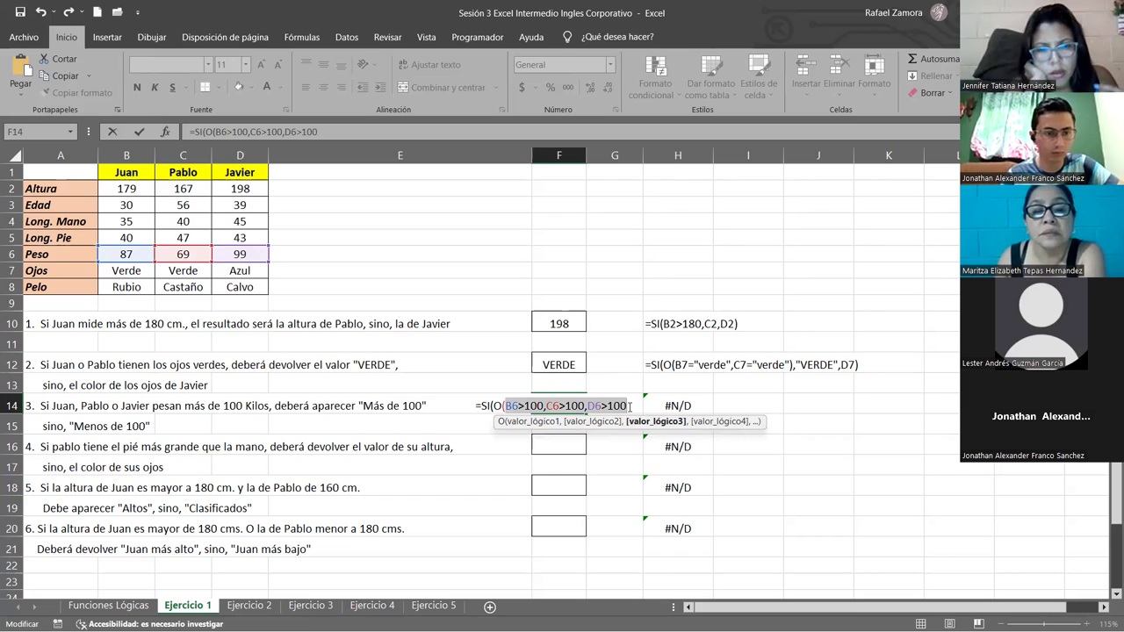
pyautogui.click(630, 406)
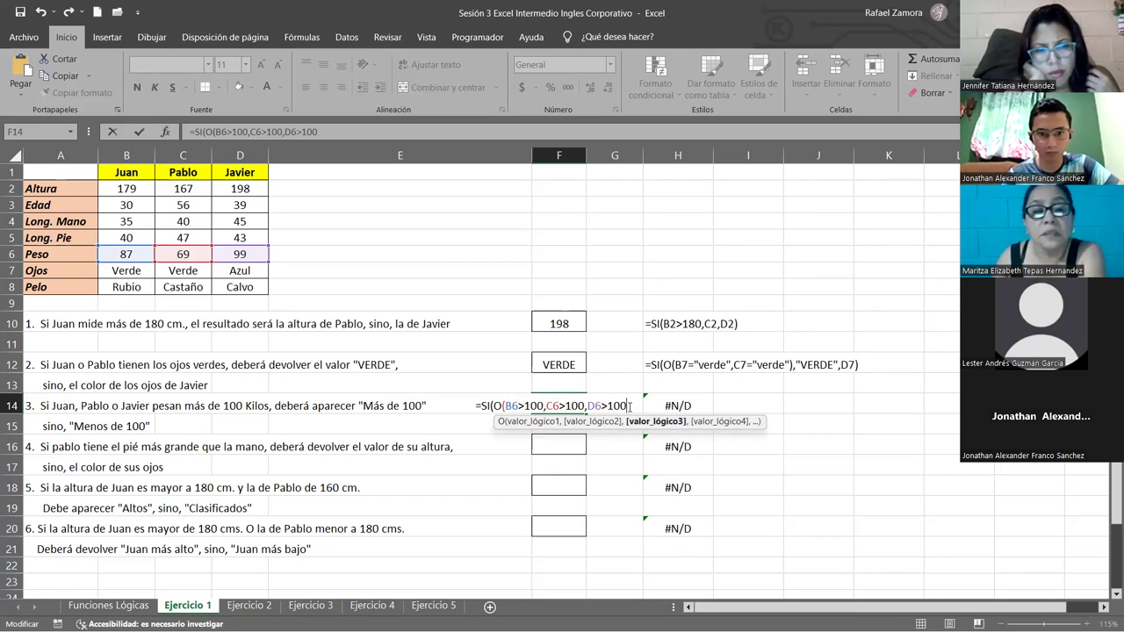
# Step: Close the O test and add the results "Más de 100" and "Menos de 100" to F14's formula
pyautogui.write(')')
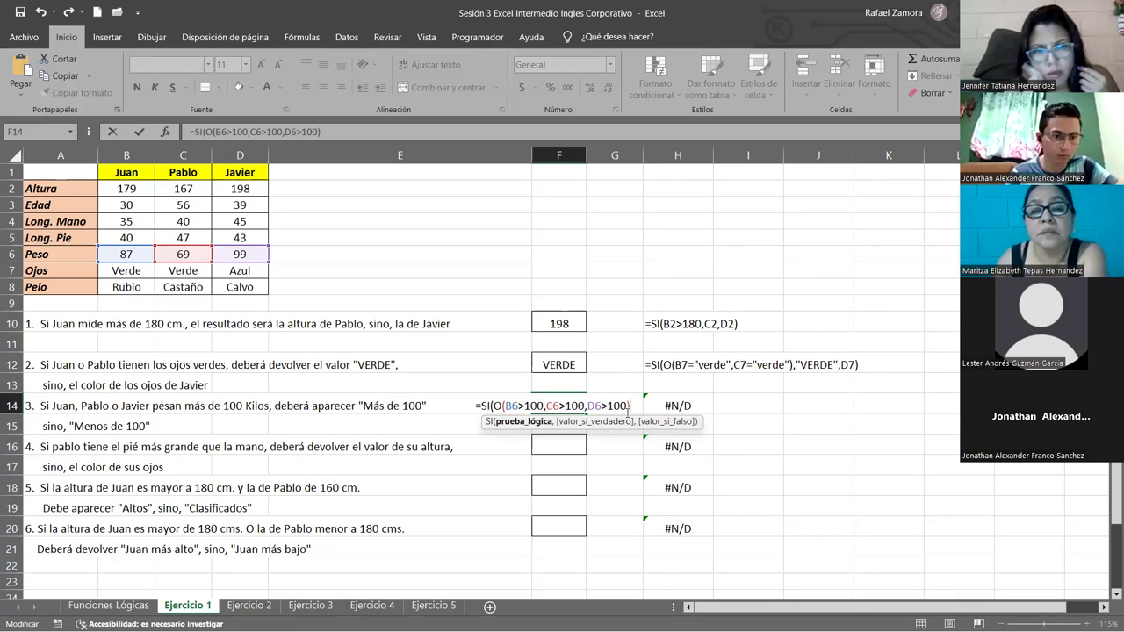
pyautogui.write('),')
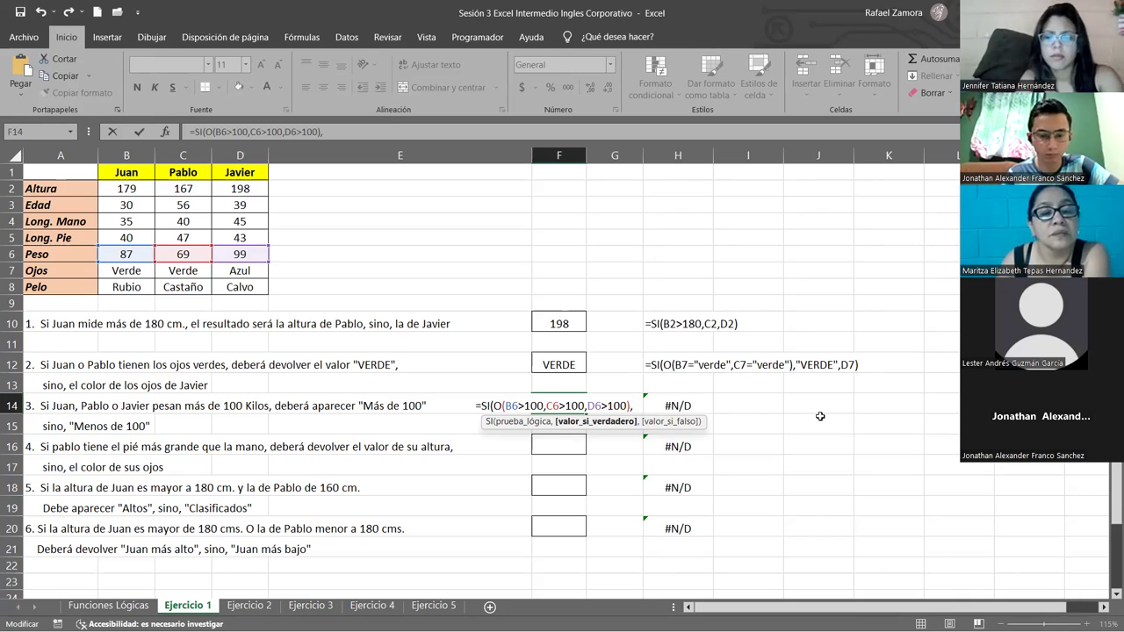
pyautogui.write('"')
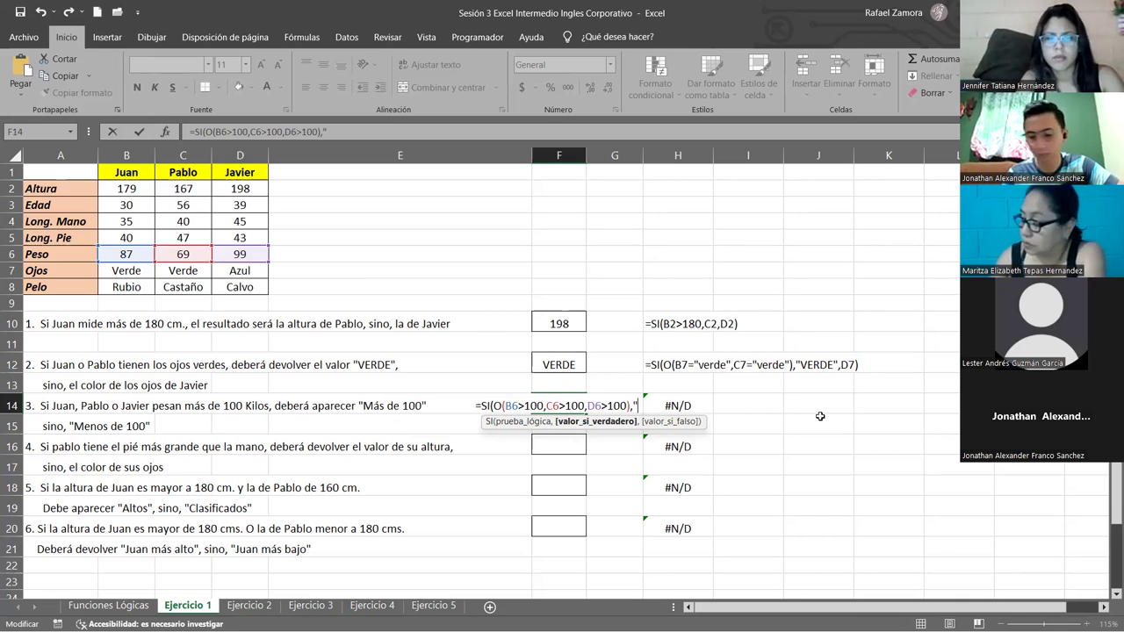
pyautogui.write('Más de 100"')
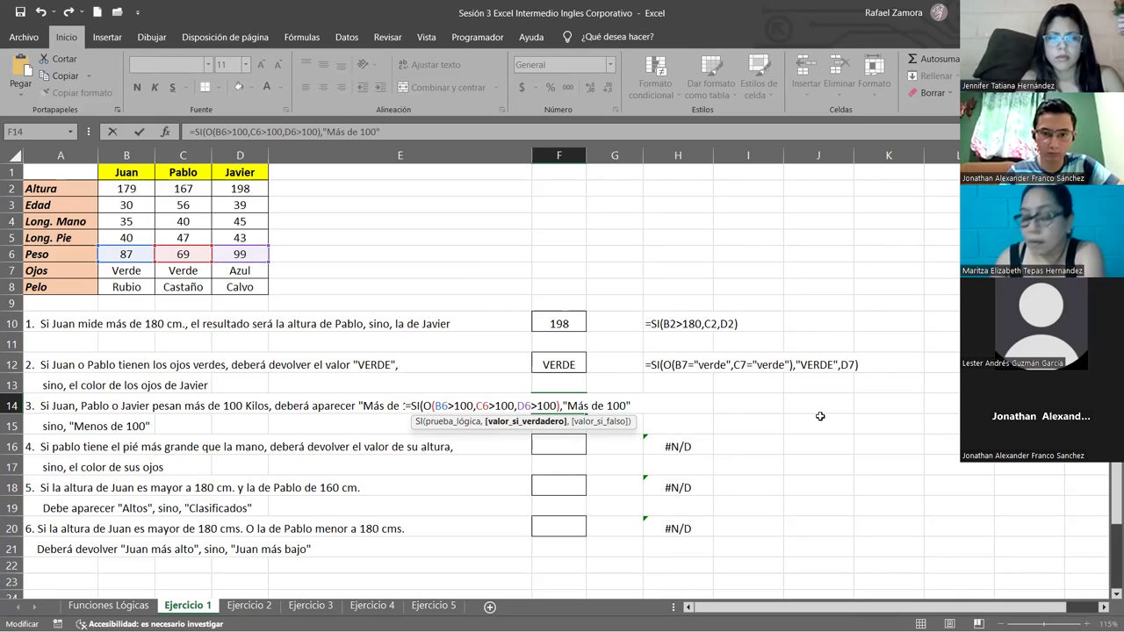
pyautogui.write(',')
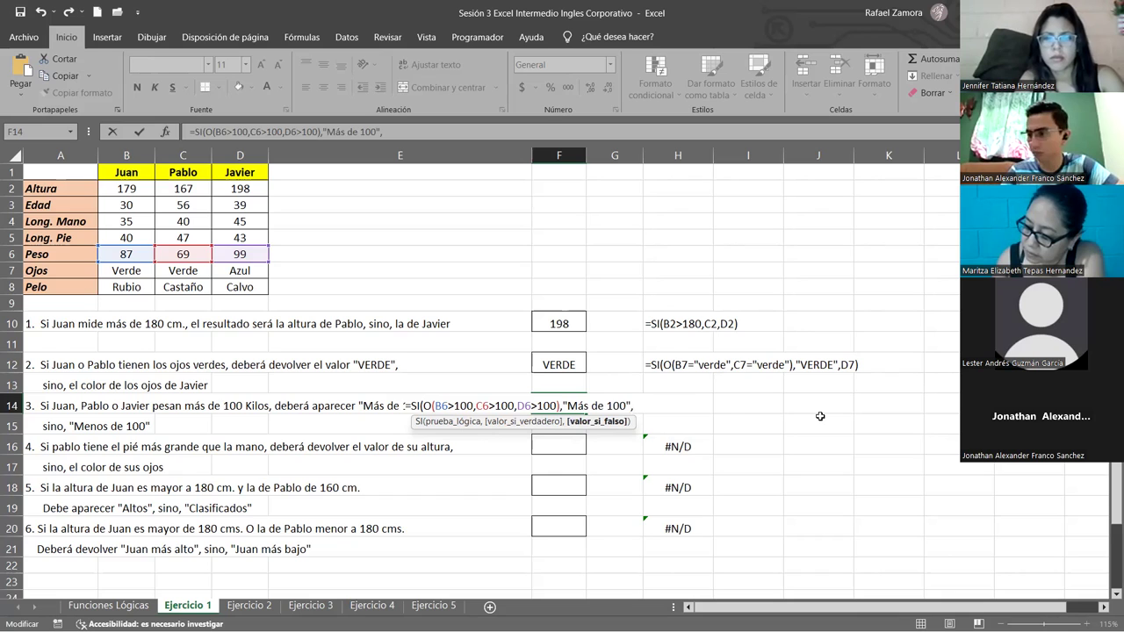
pyautogui.write('"')
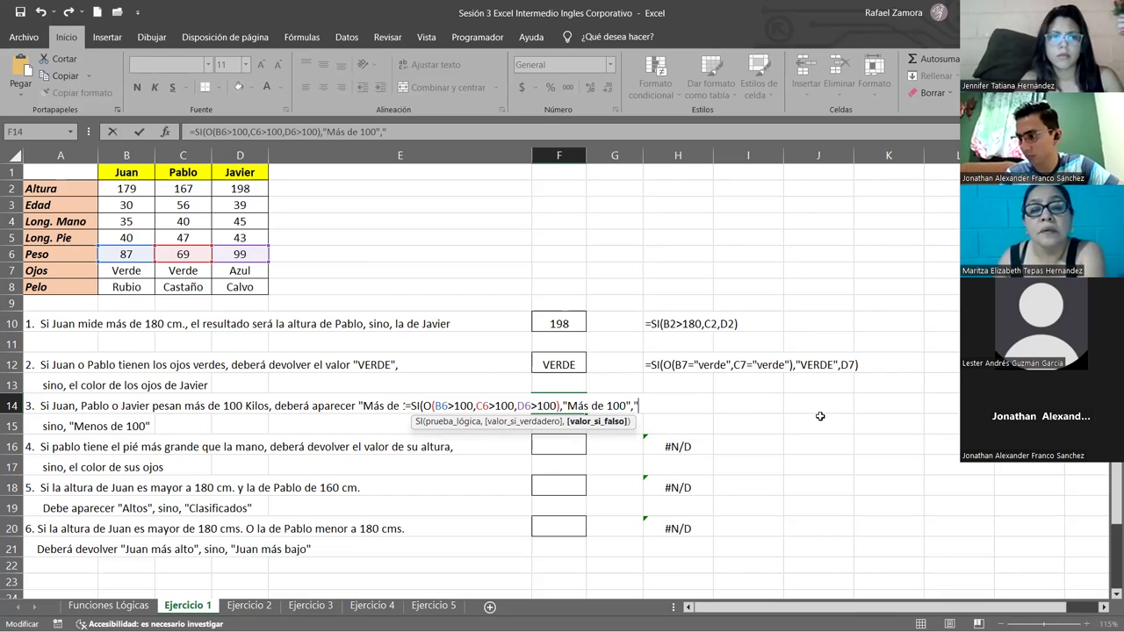
pyautogui.write('Menos de 100')
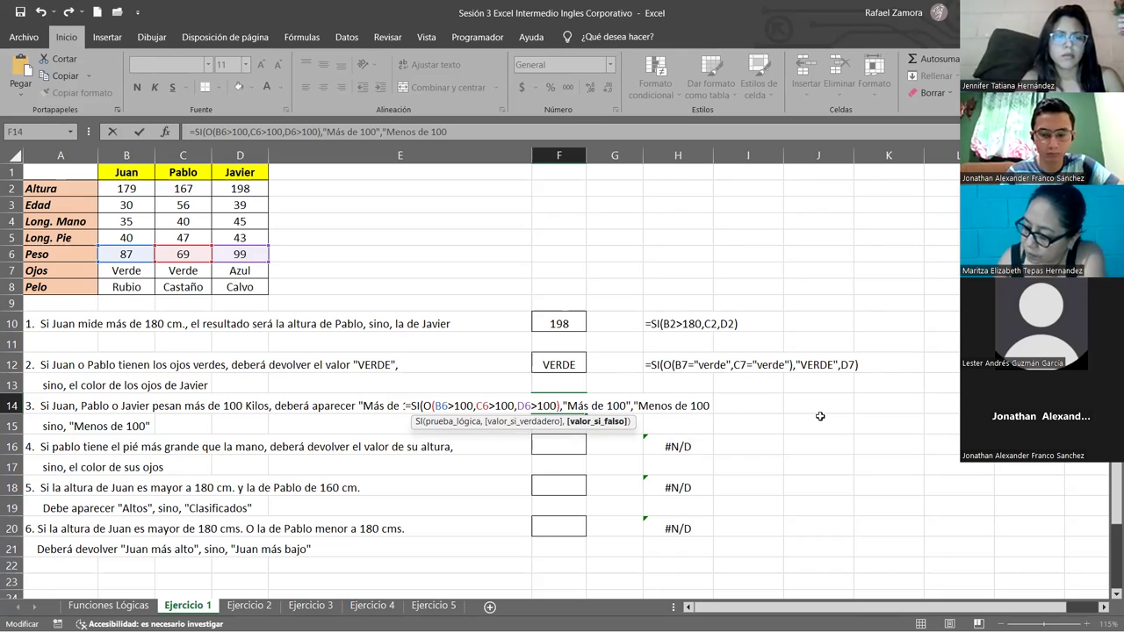
pyautogui.write('"')
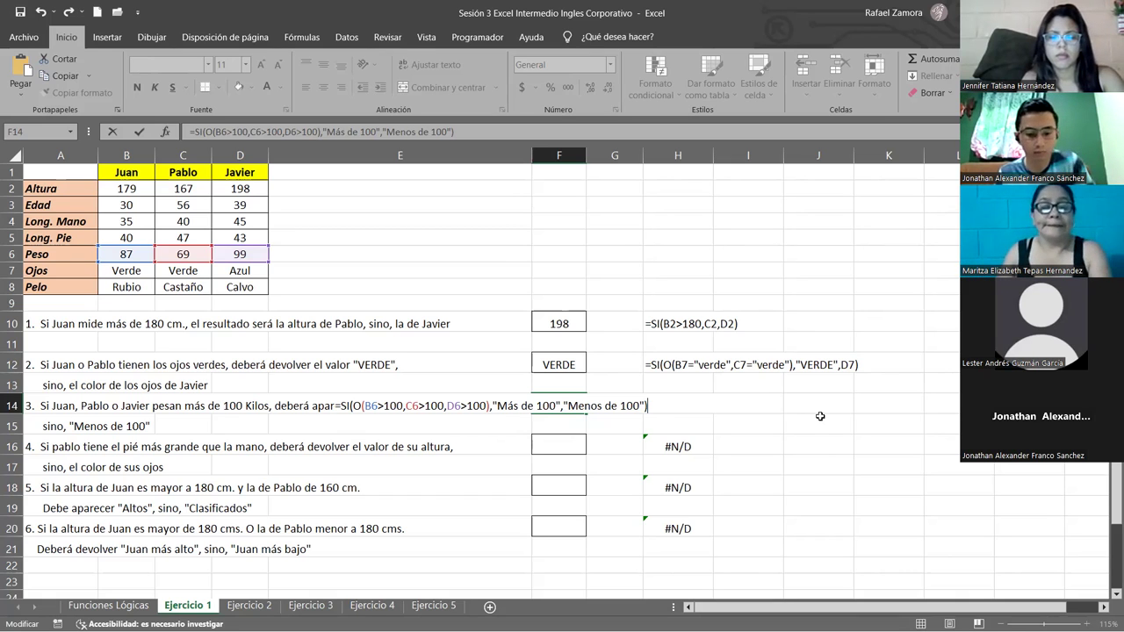
# Step: Commit F14, widen column F to fit 'Menos de 100', and check the weights in B6:D6
pyautogui.press('Return')
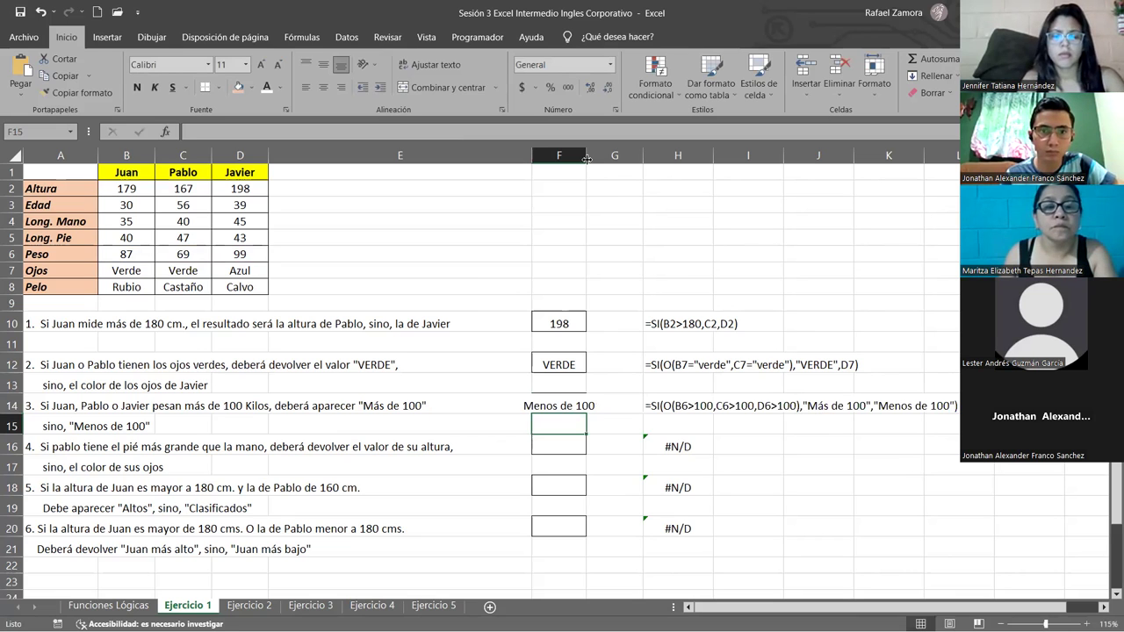
pyautogui.moveTo(587, 158); pyautogui.dragTo(608, 158)
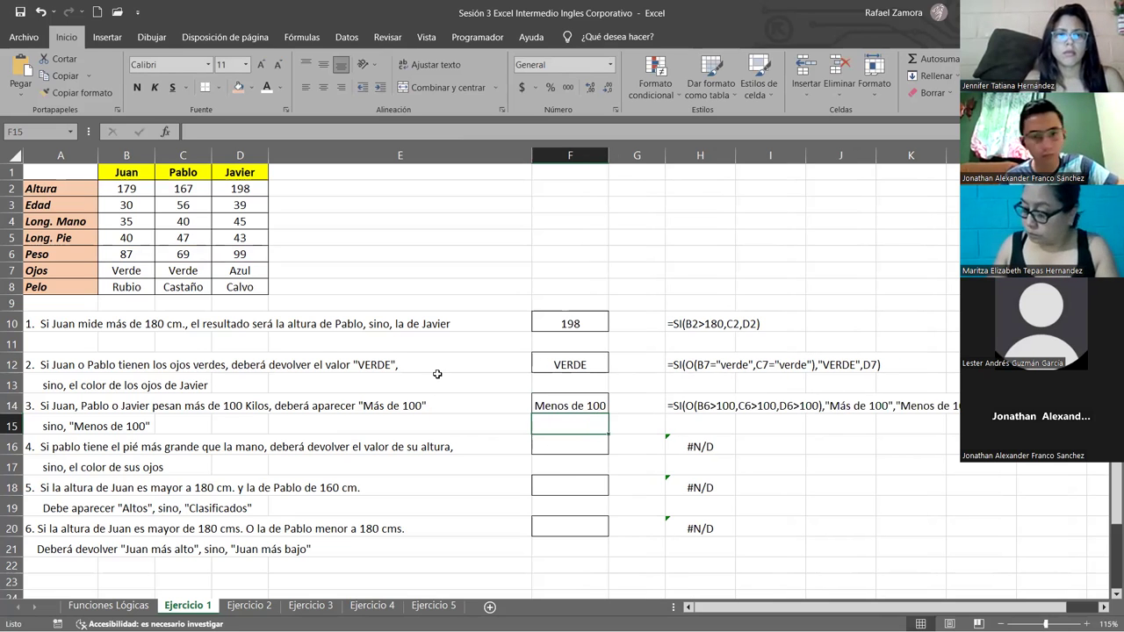
pyautogui.moveTo(126, 254); pyautogui.dragTo(242, 262)
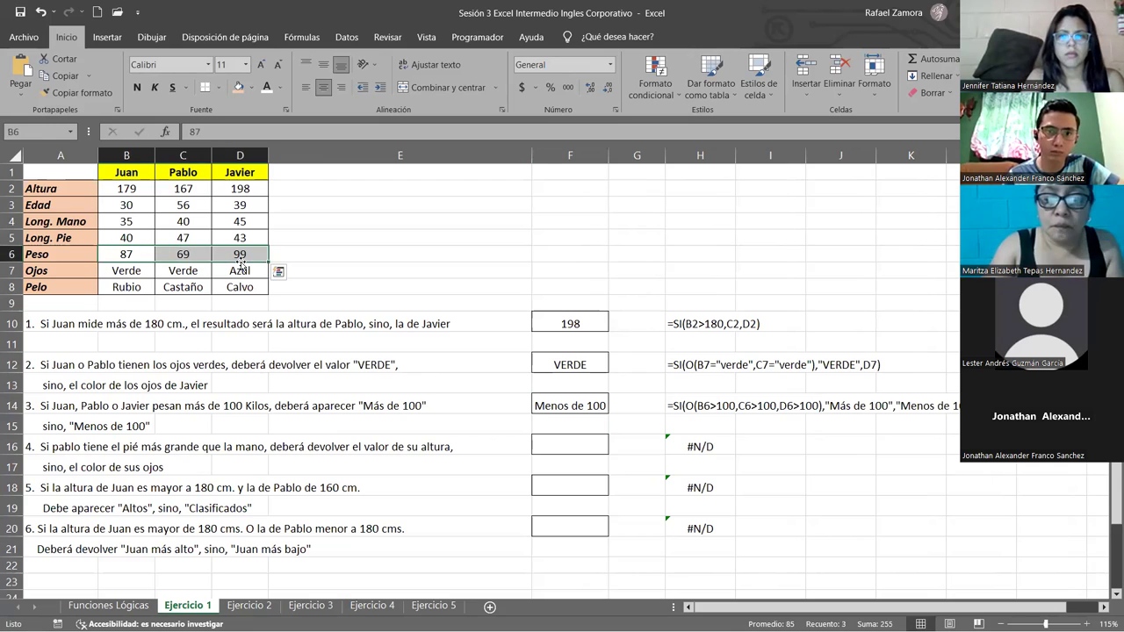
pyautogui.click(135, 254)
pyautogui.click(187, 254)
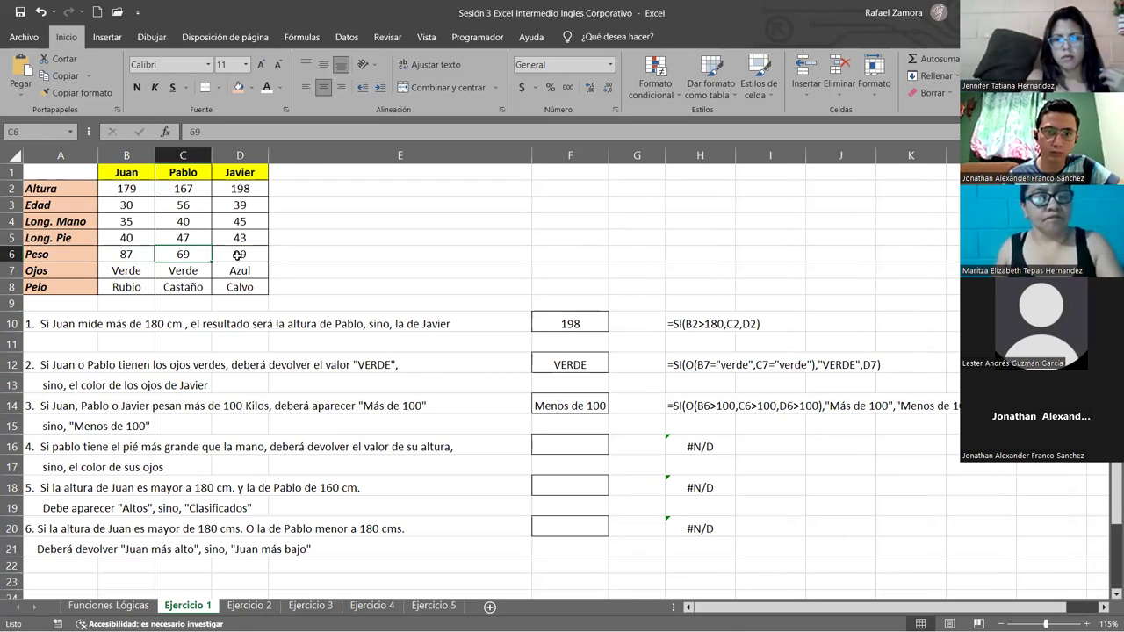
pyautogui.click(237, 256)
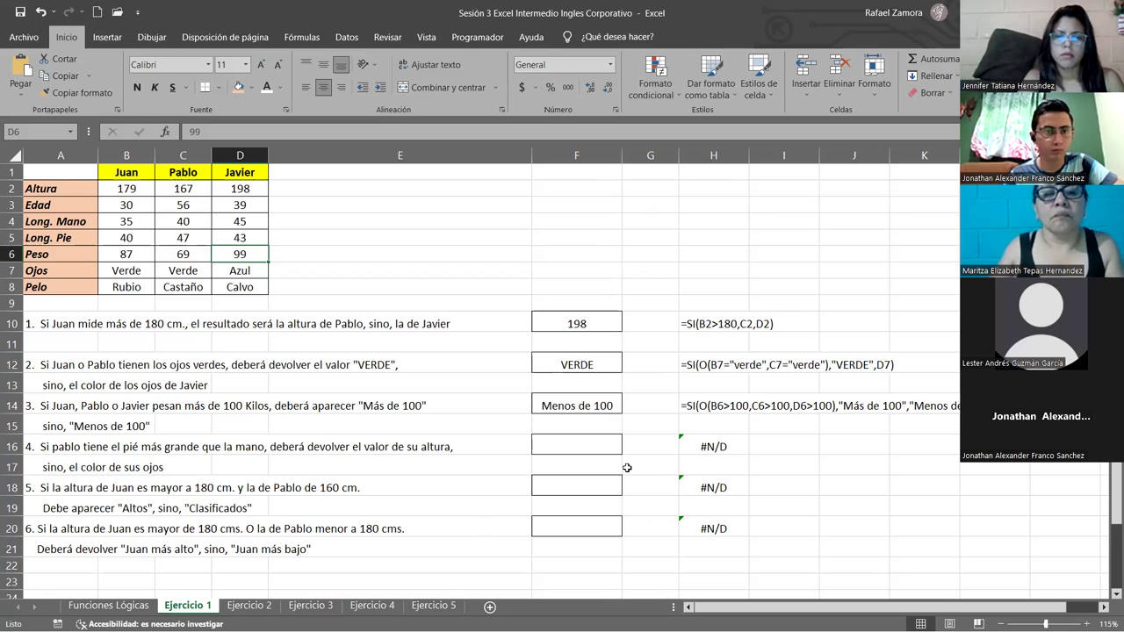
pyautogui.click(605, 443)
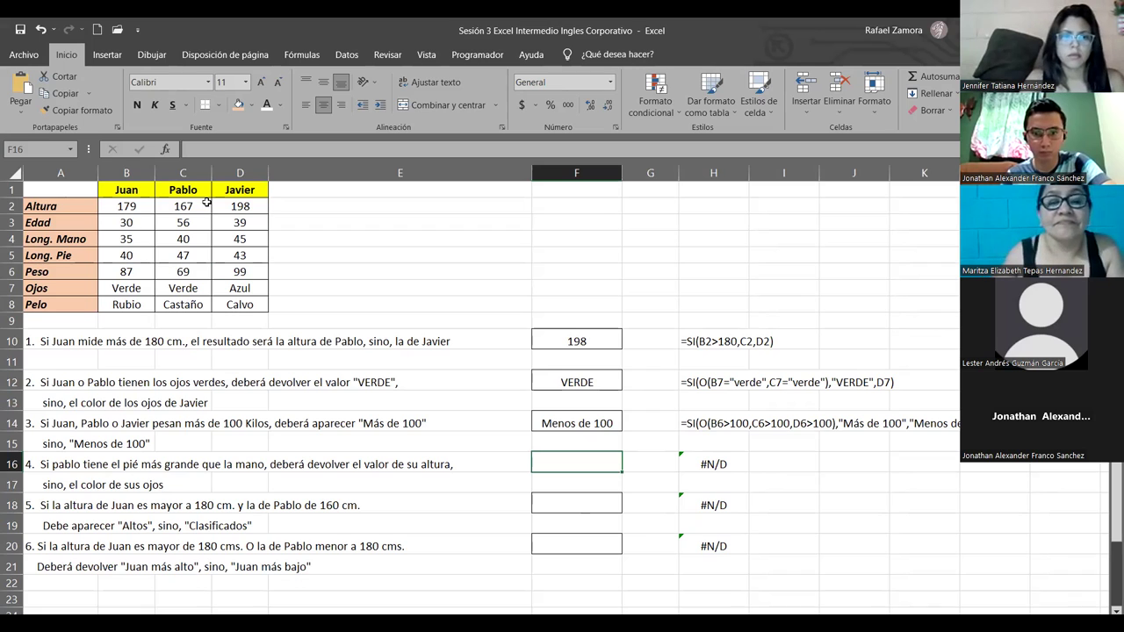
pyautogui.click(199, 252)
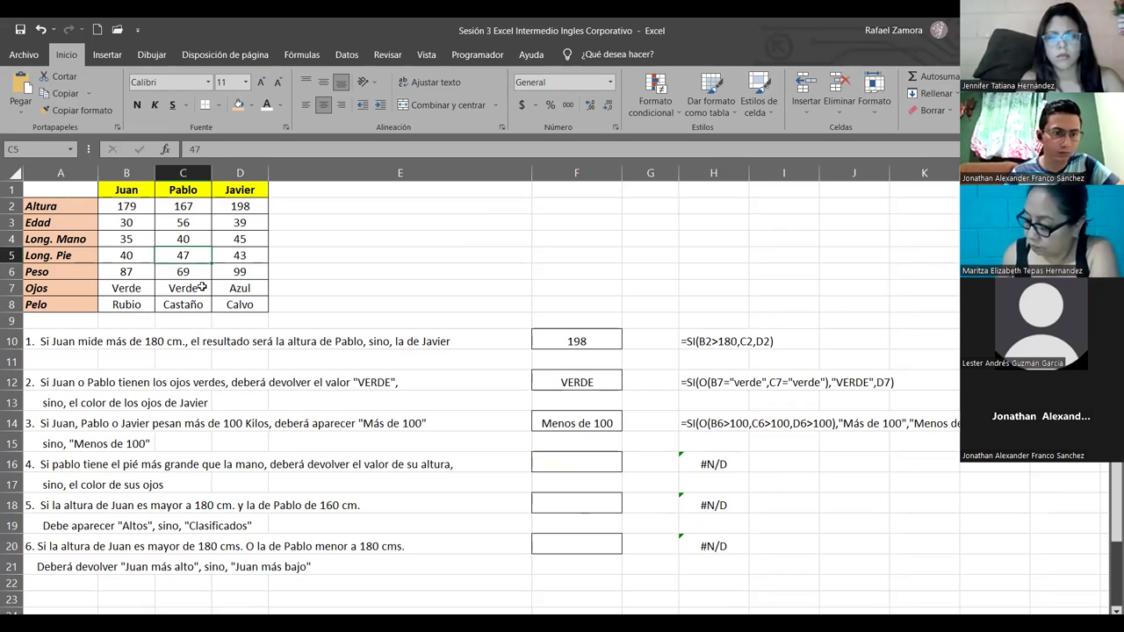
# Step: Start the F16 formula with the condition =SI(C5>C4, comparing Pablo's foot and hand
pyautogui.click(601, 463)
pyautogui.write('=si(')
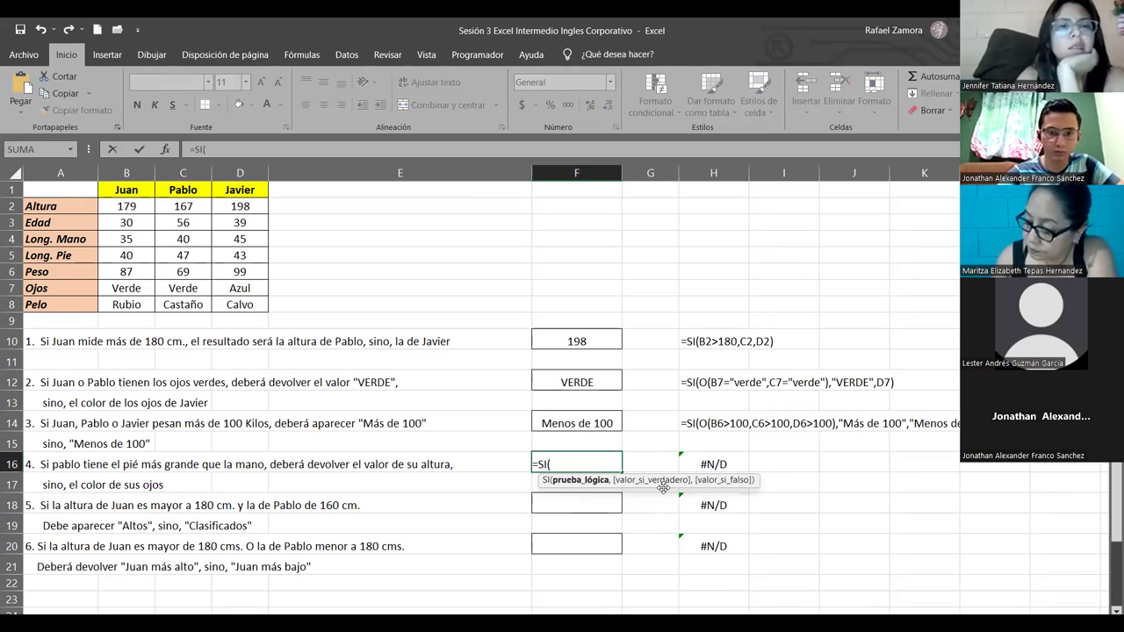
pyautogui.click(195, 253)
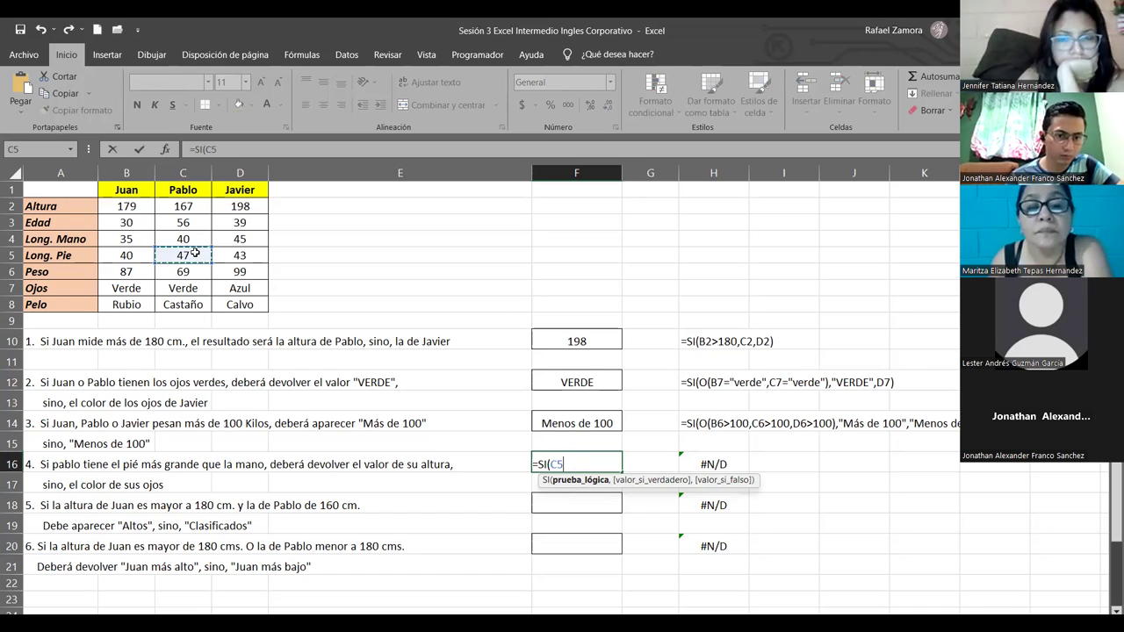
pyautogui.write('>')
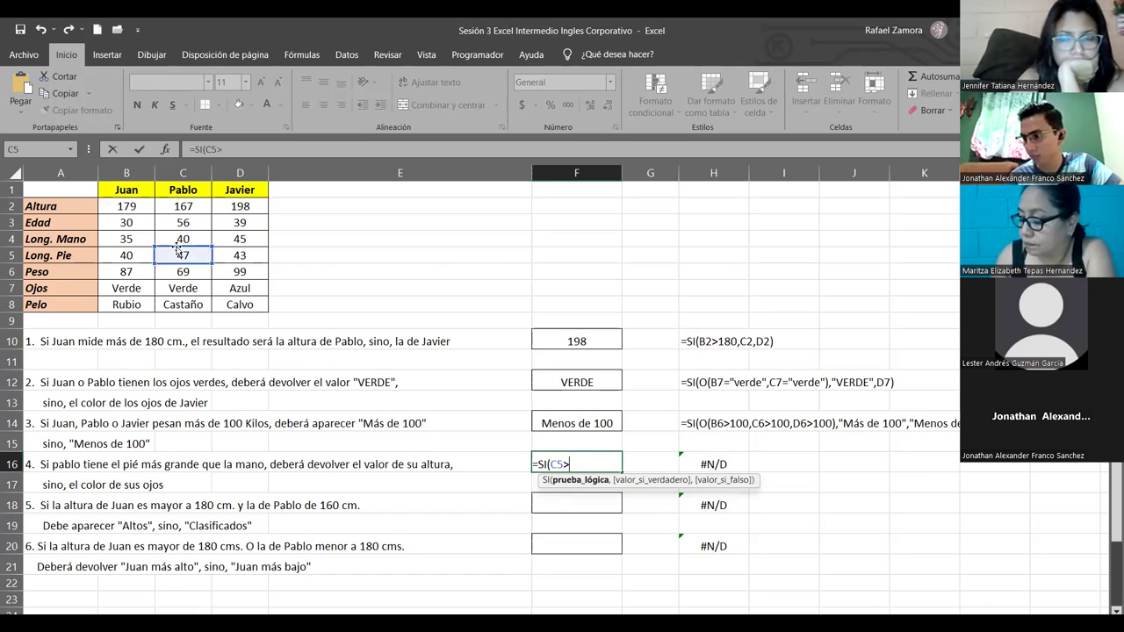
pyautogui.click(187, 237)
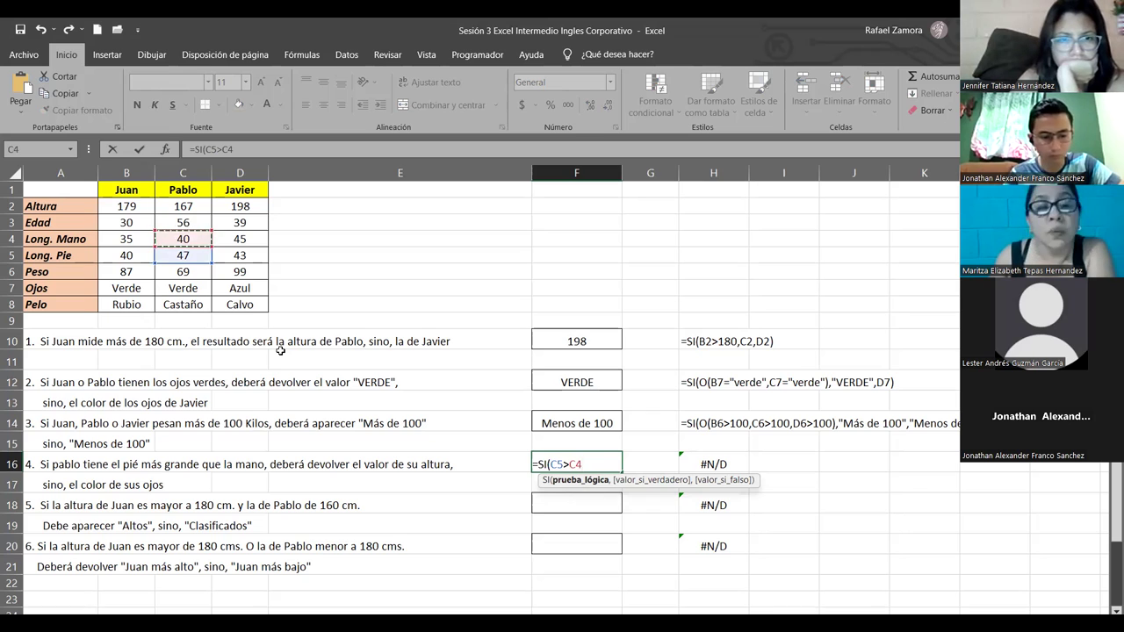
pyautogui.write(',')
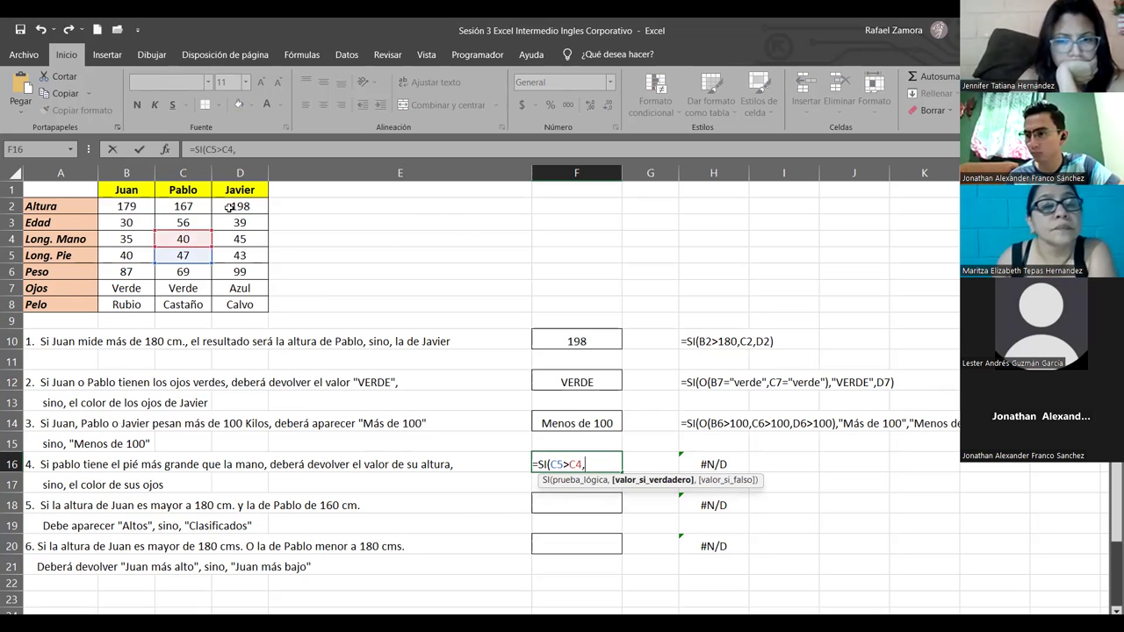
# Step: Use C2 as the true result and C7 as the false result, then commit the formula
pyautogui.click(191, 205)
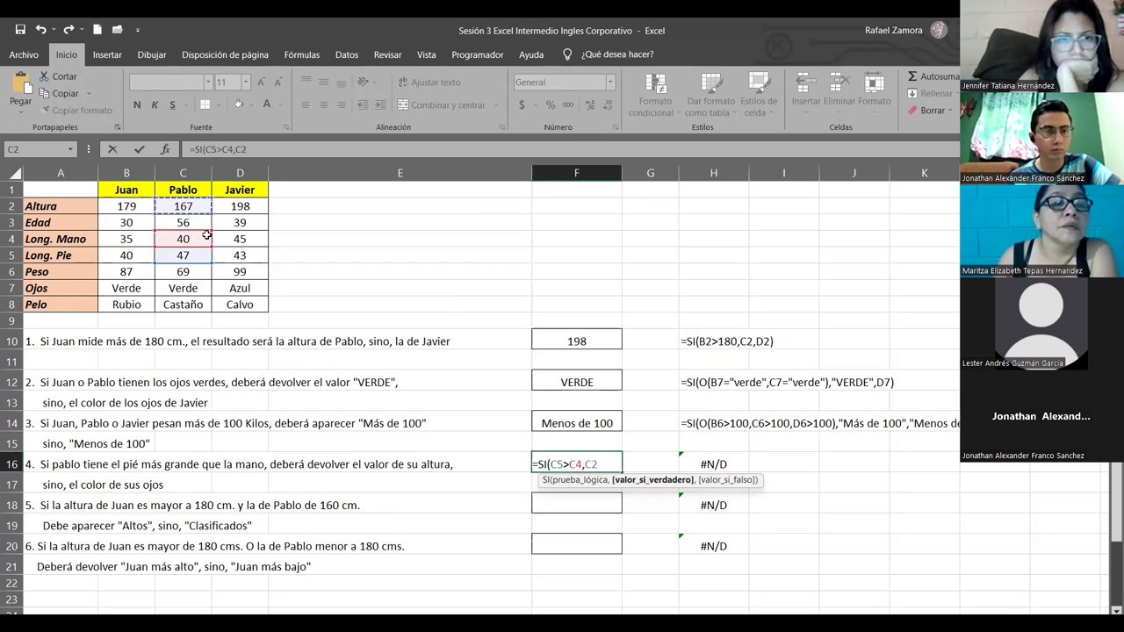
pyautogui.write(',')
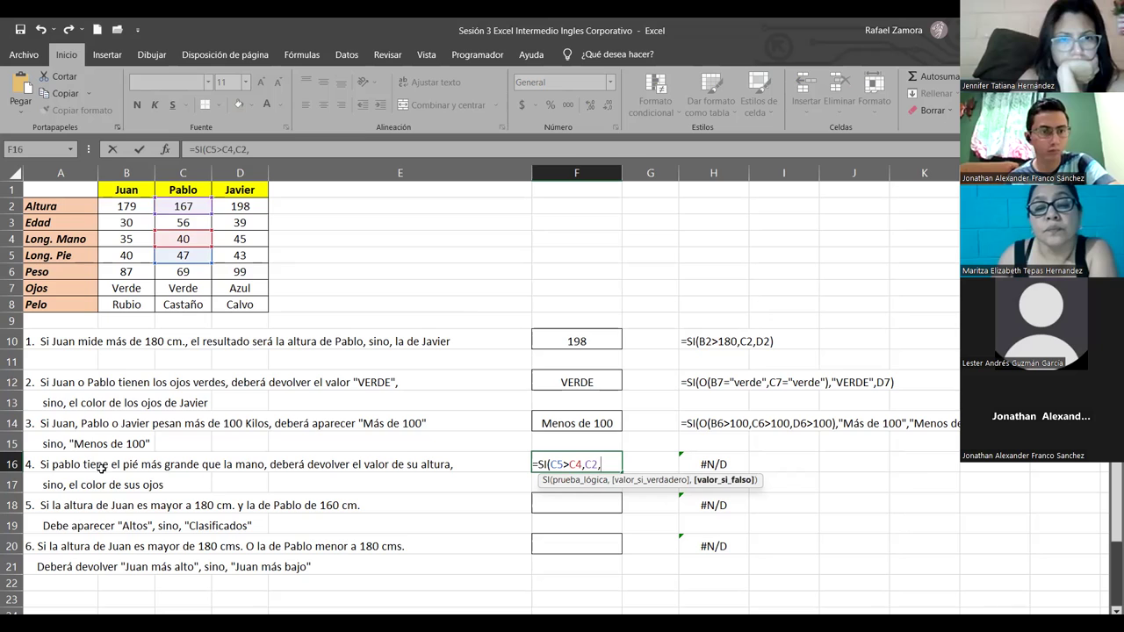
pyautogui.click(197, 290)
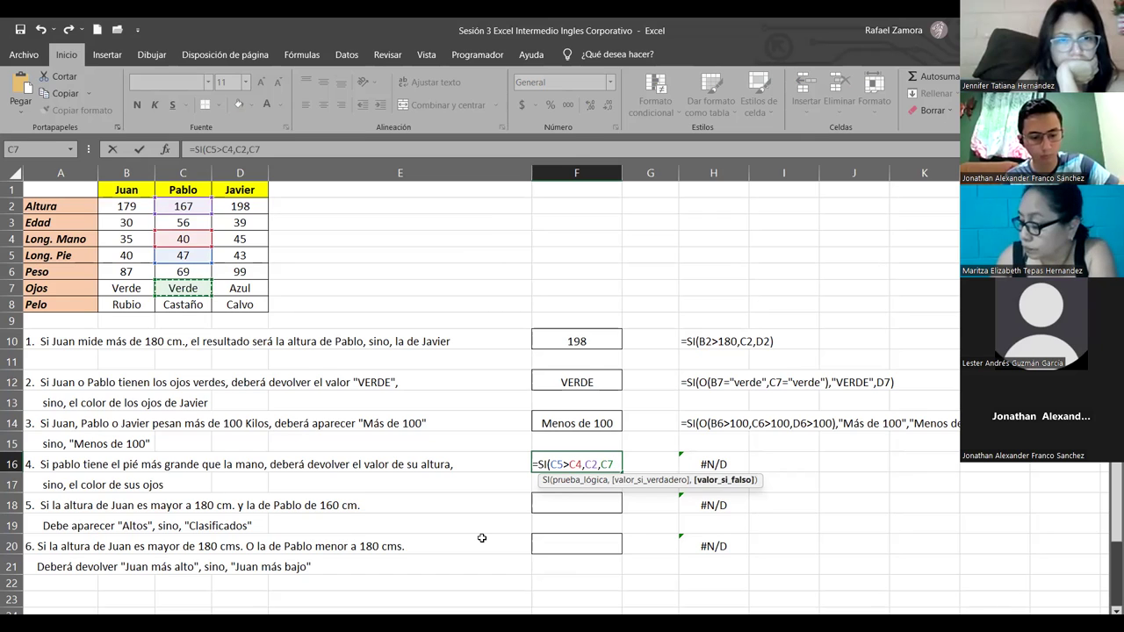
pyautogui.write(')')
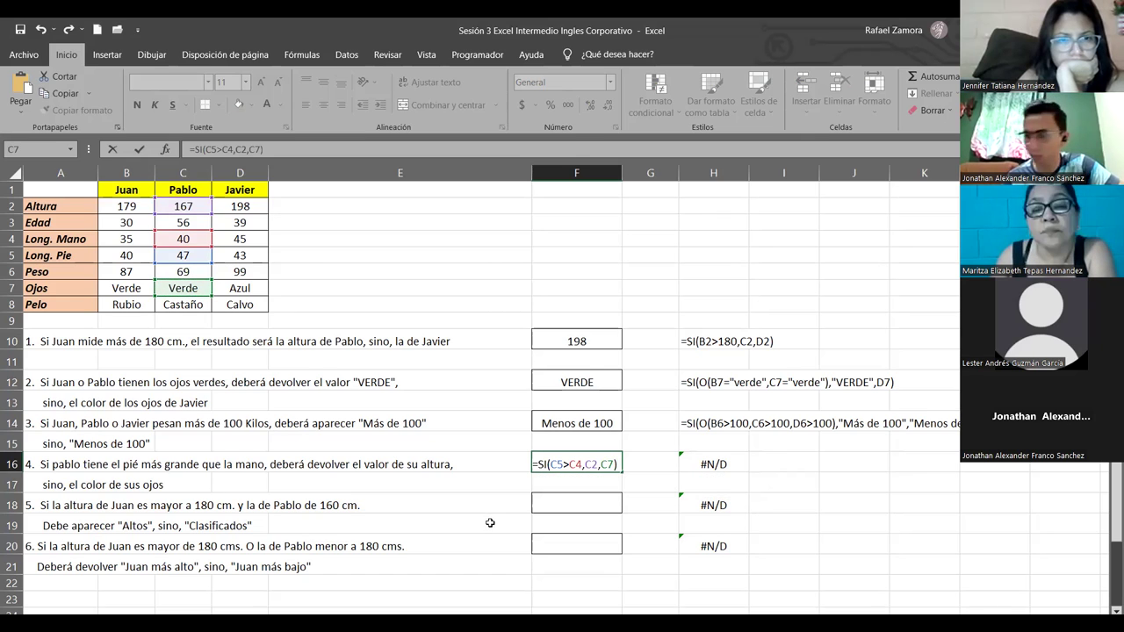
pyautogui.moveTo(582, 464); pyautogui.dragTo(552, 467)
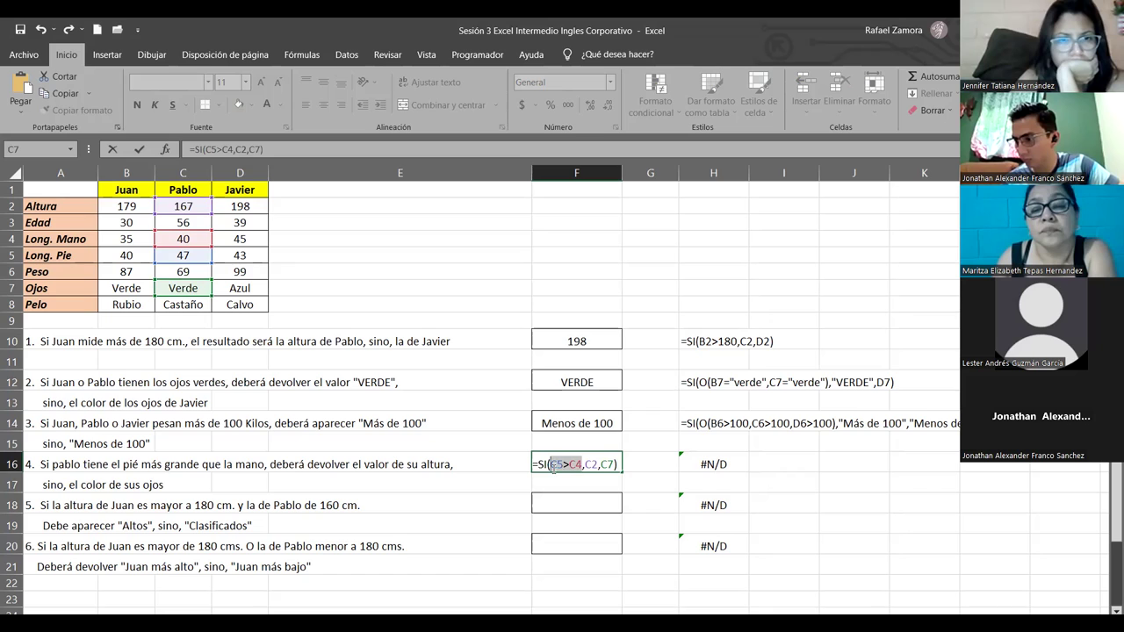
pyautogui.click(614, 465)
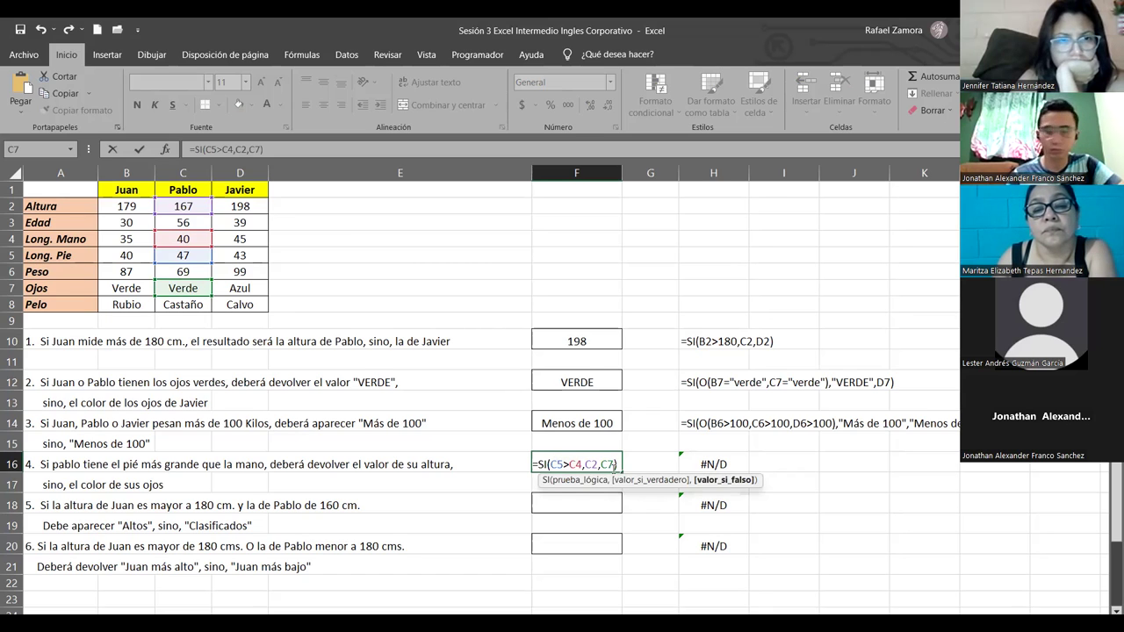
pyautogui.press('Return')
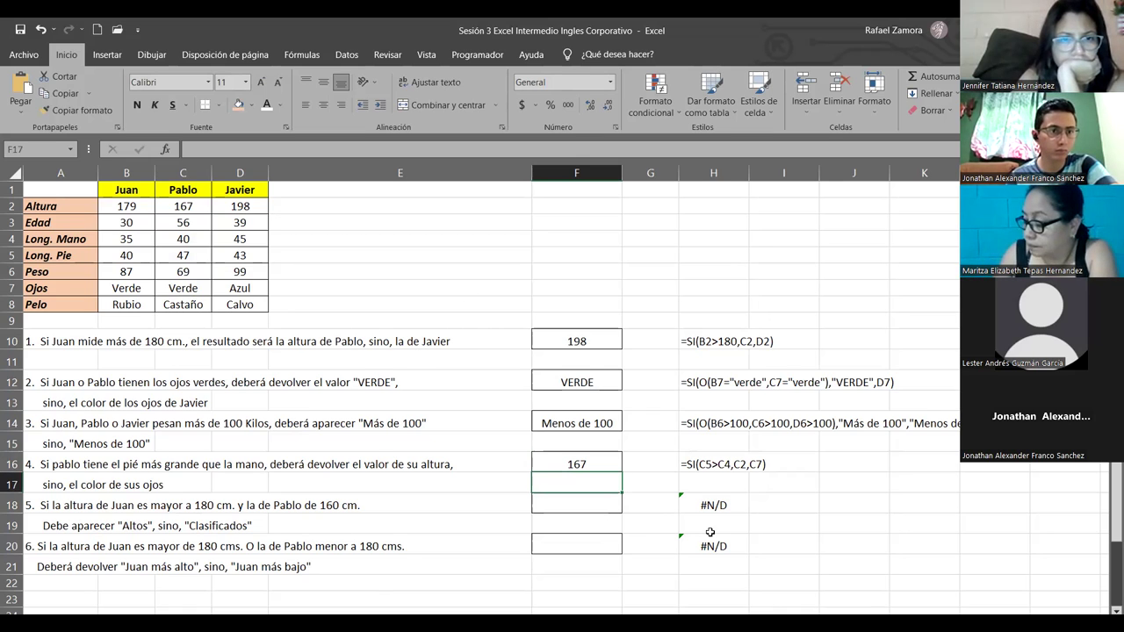
pyautogui.click(604, 510)
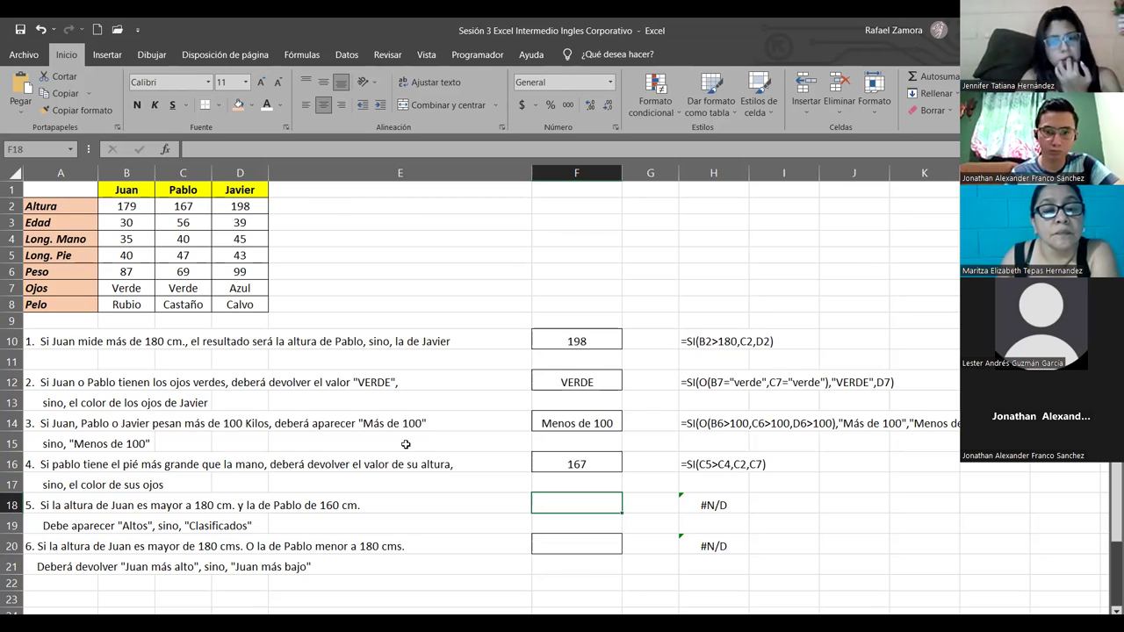
pyautogui.click(133, 207)
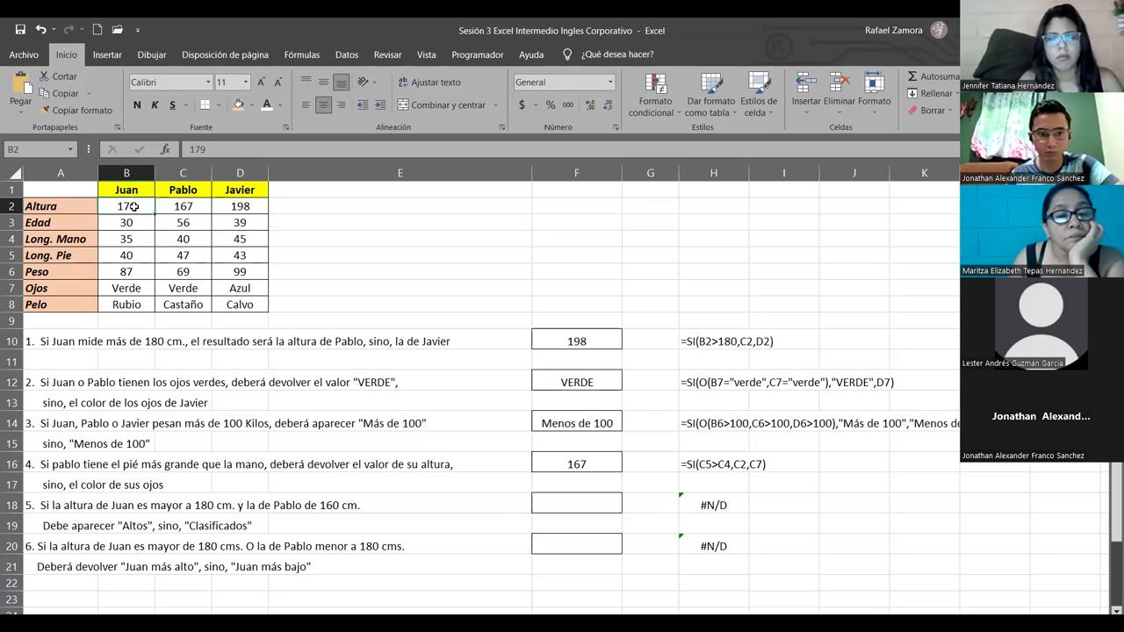
pyautogui.click(604, 501)
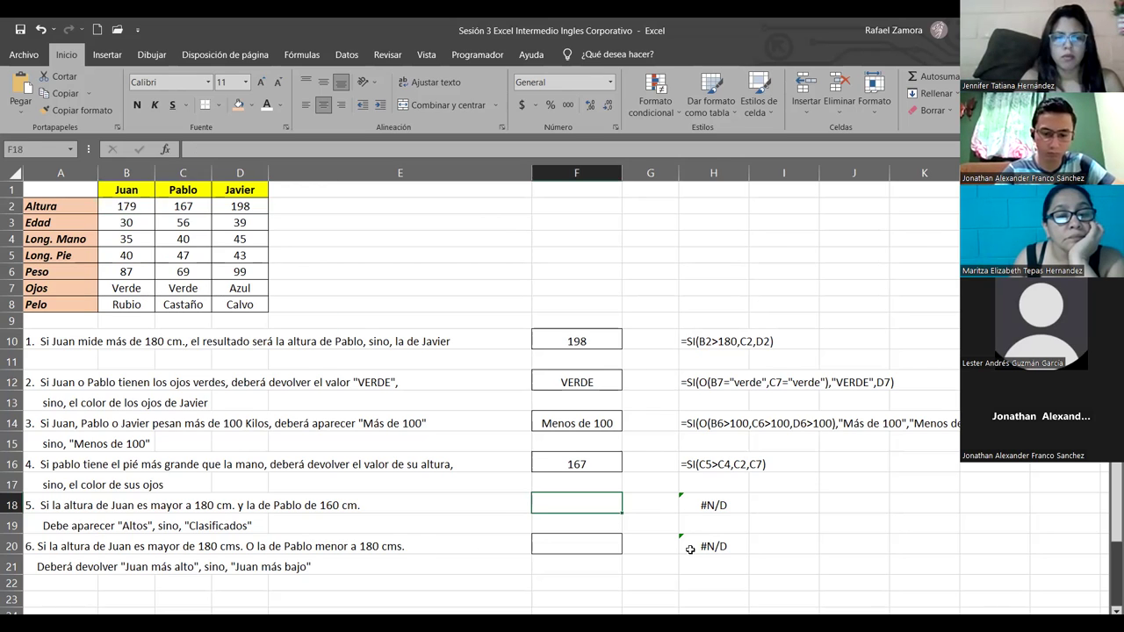
# Step: Start F18's formula as =SI(Y(B2>180,C2>160 using the SI and Y functions
pyautogui.write('=')
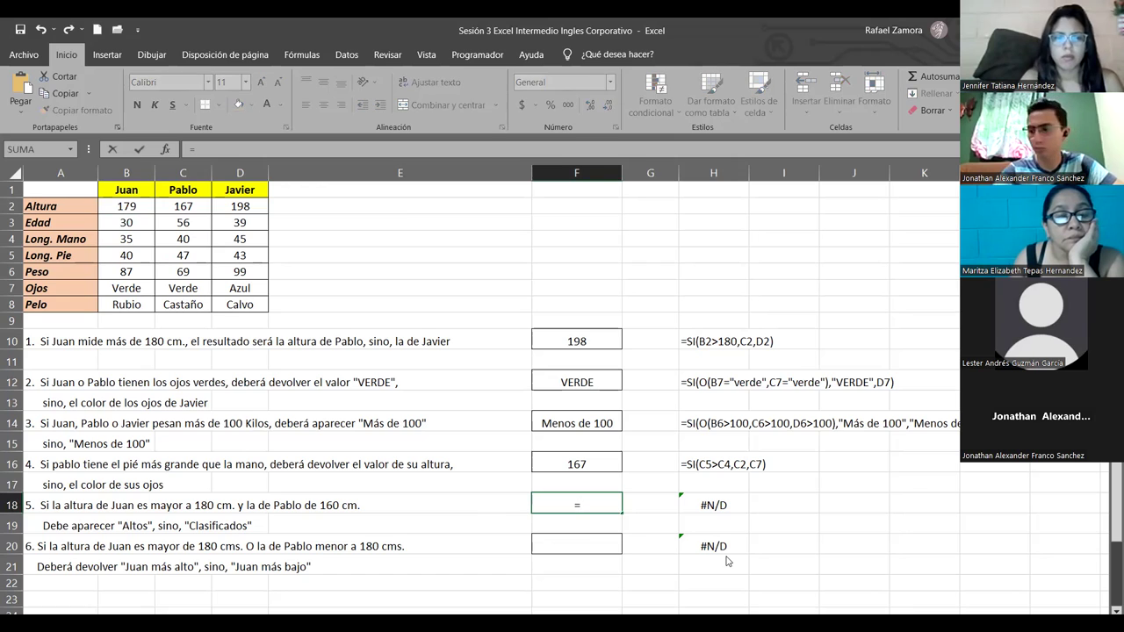
pyautogui.write('si')
pyautogui.press('Tab')
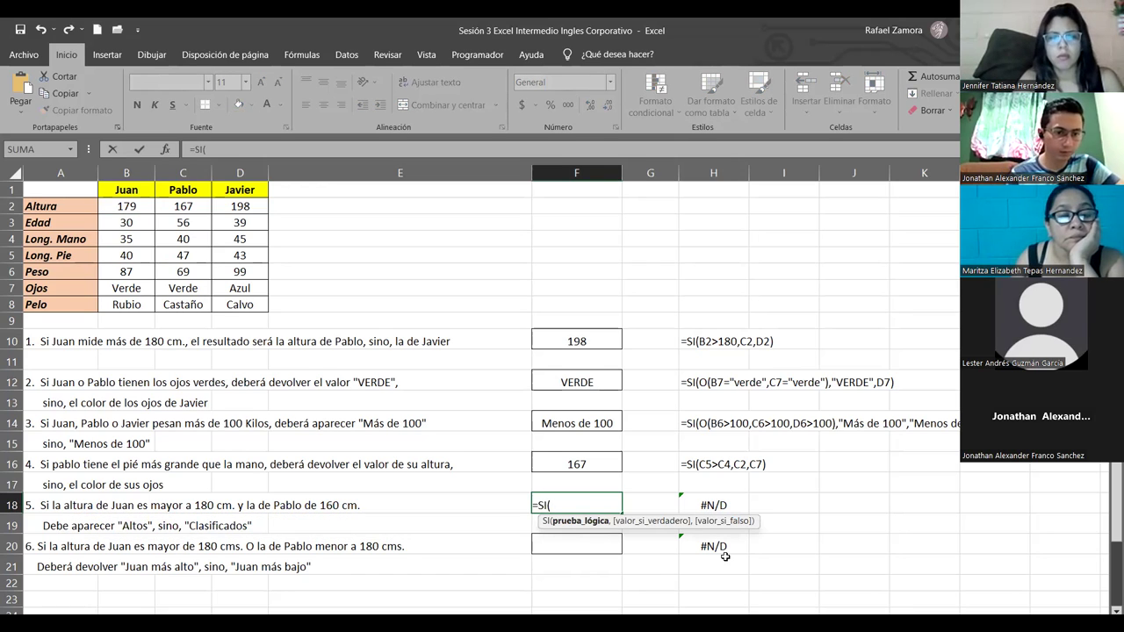
pyautogui.write('y')
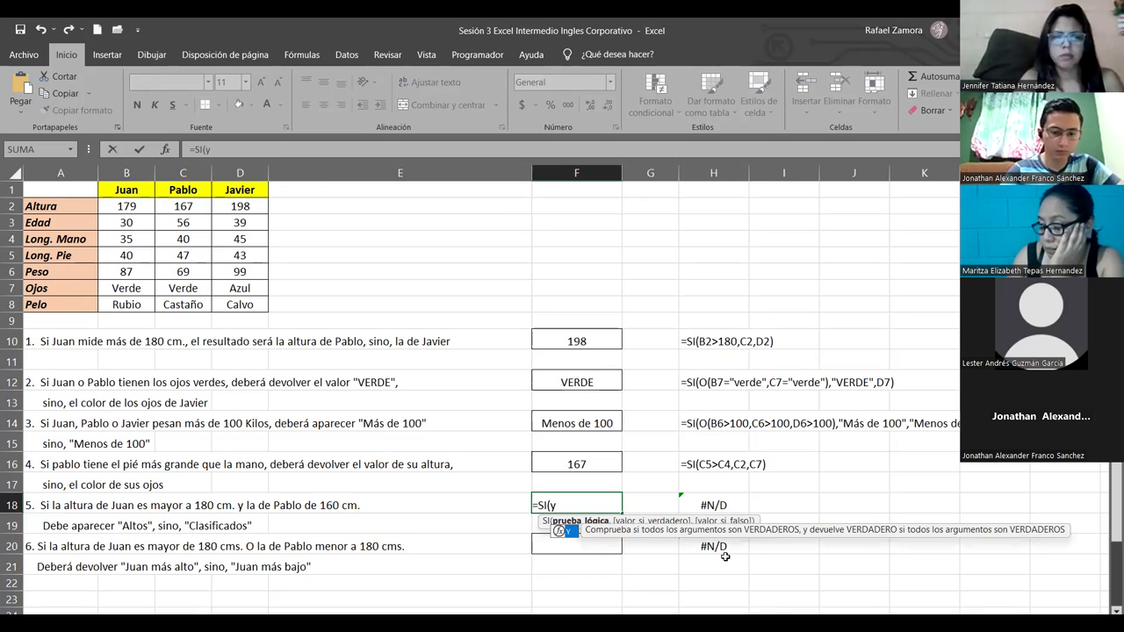
pyautogui.doubleClick(566, 531)
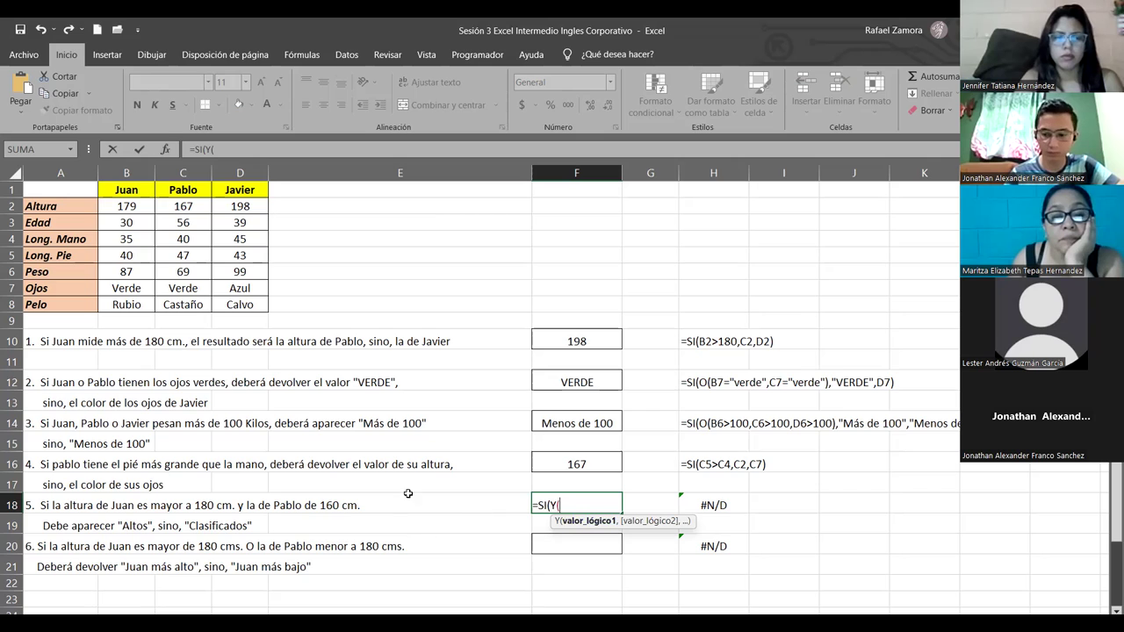
pyautogui.click(130, 205)
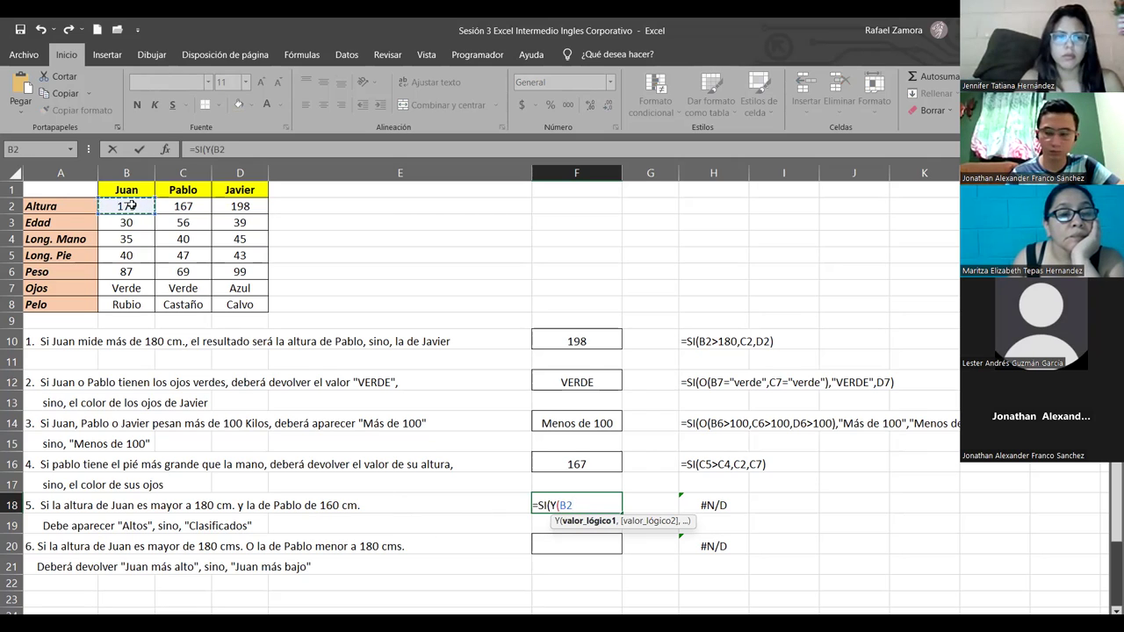
pyautogui.write('>')
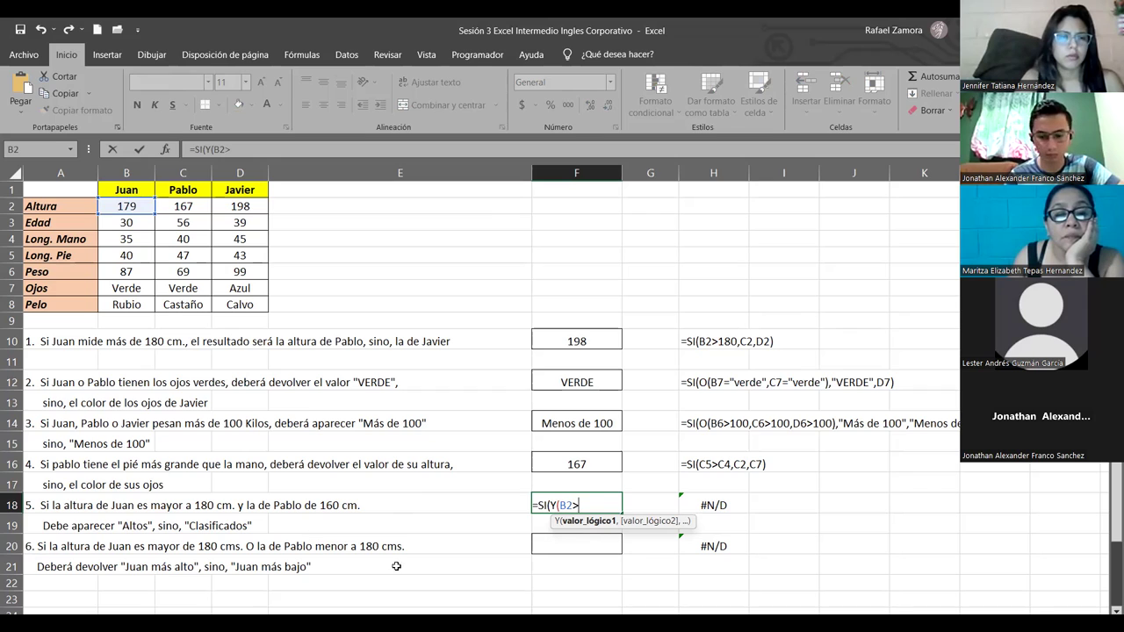
pyautogui.write('180')
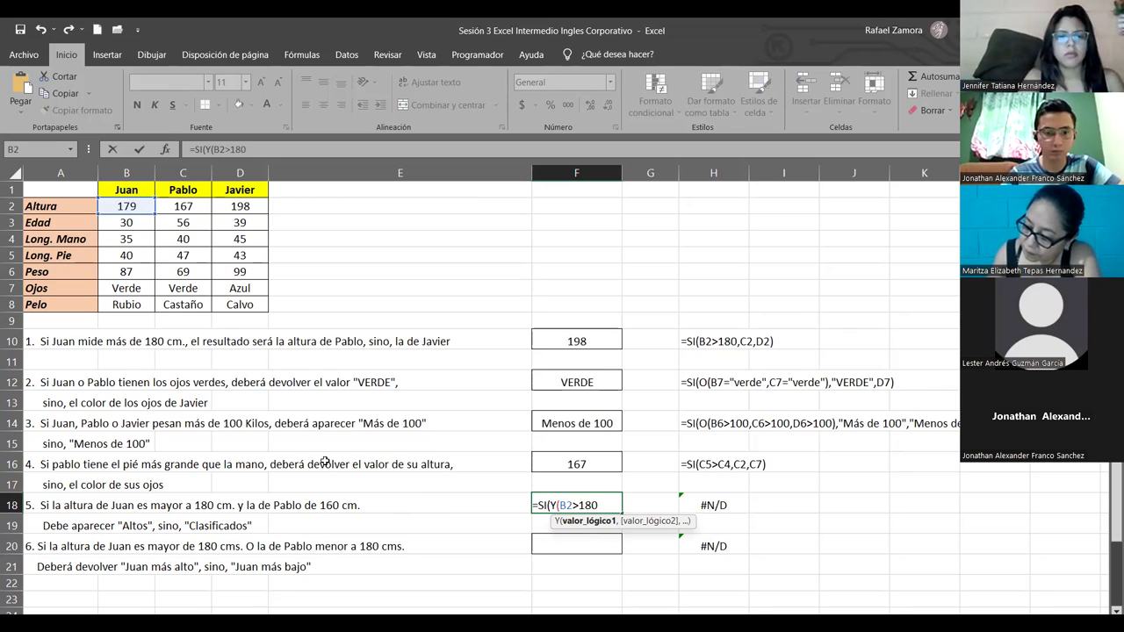
pyautogui.write(',')
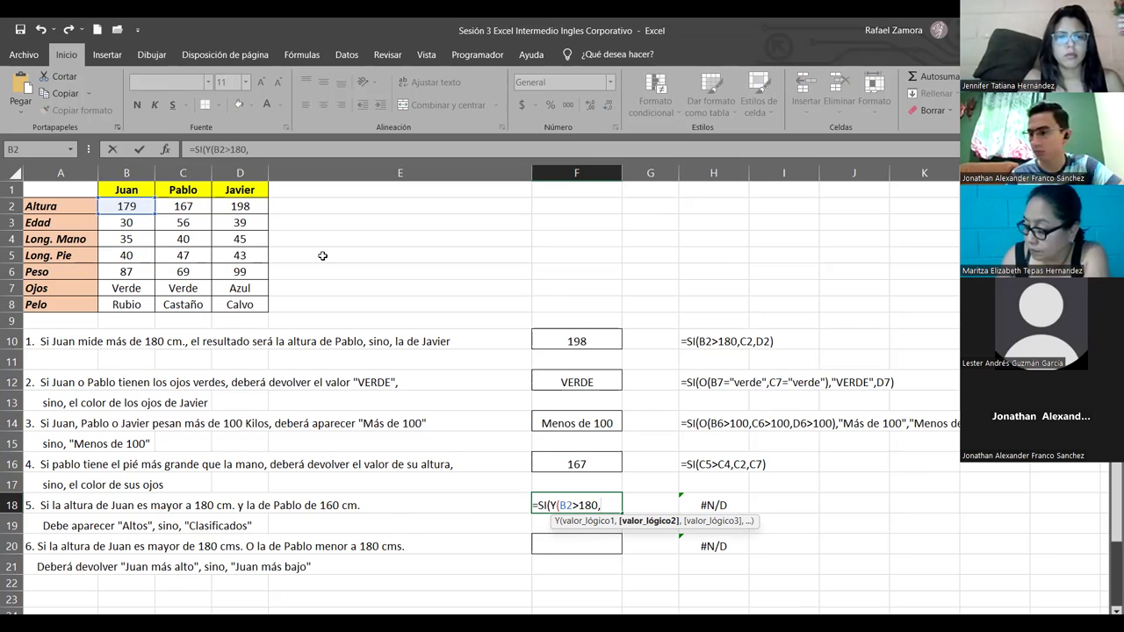
pyautogui.click(184, 206)
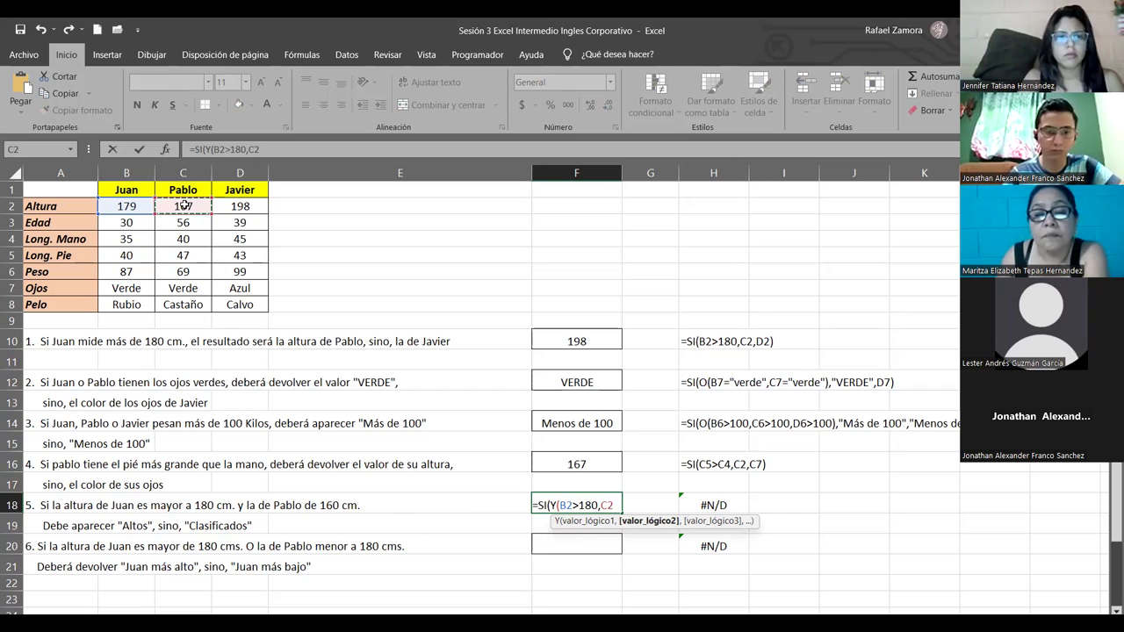
pyautogui.write('>')
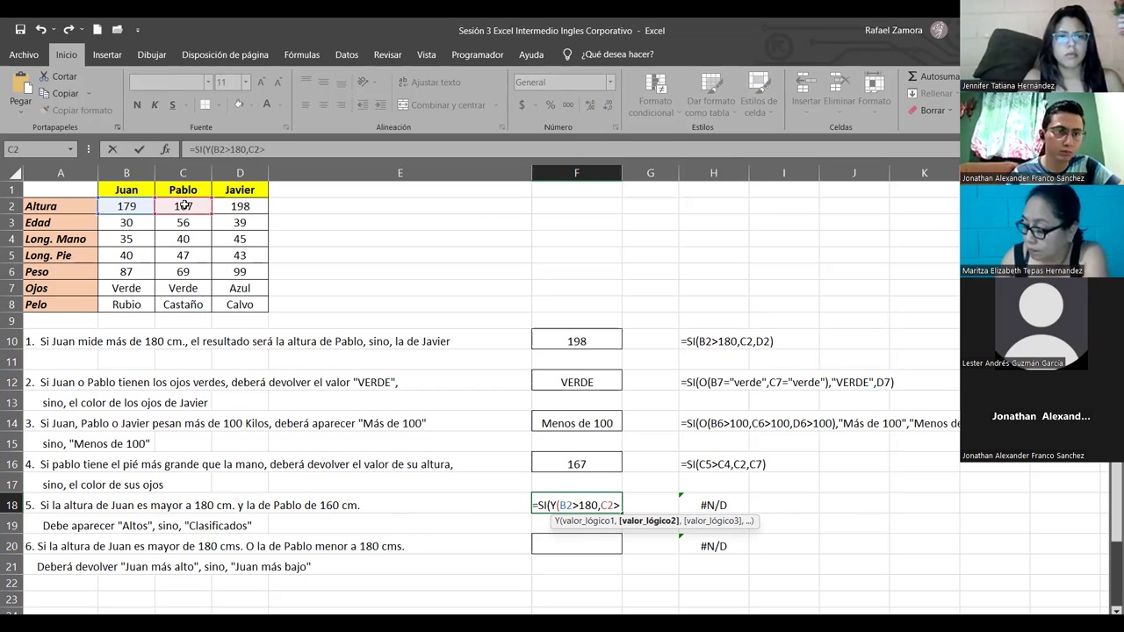
pyautogui.write('160')
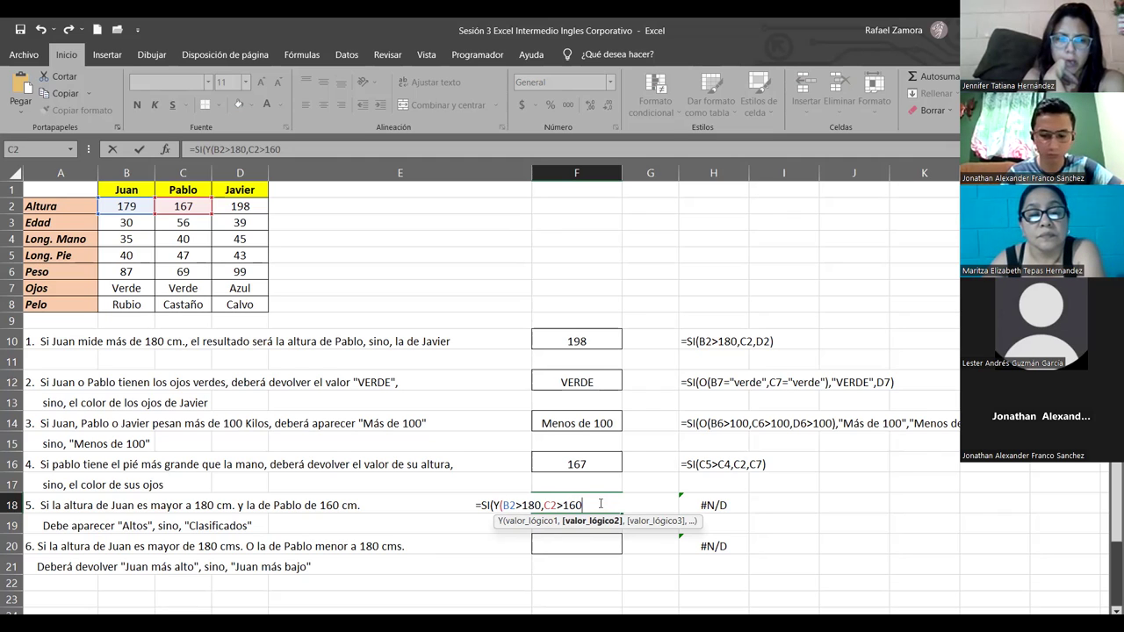
# Step: Add the results "Altos" and "Clasificados", fix the closing parenthesis, and commit the formula
pyautogui.write(',')
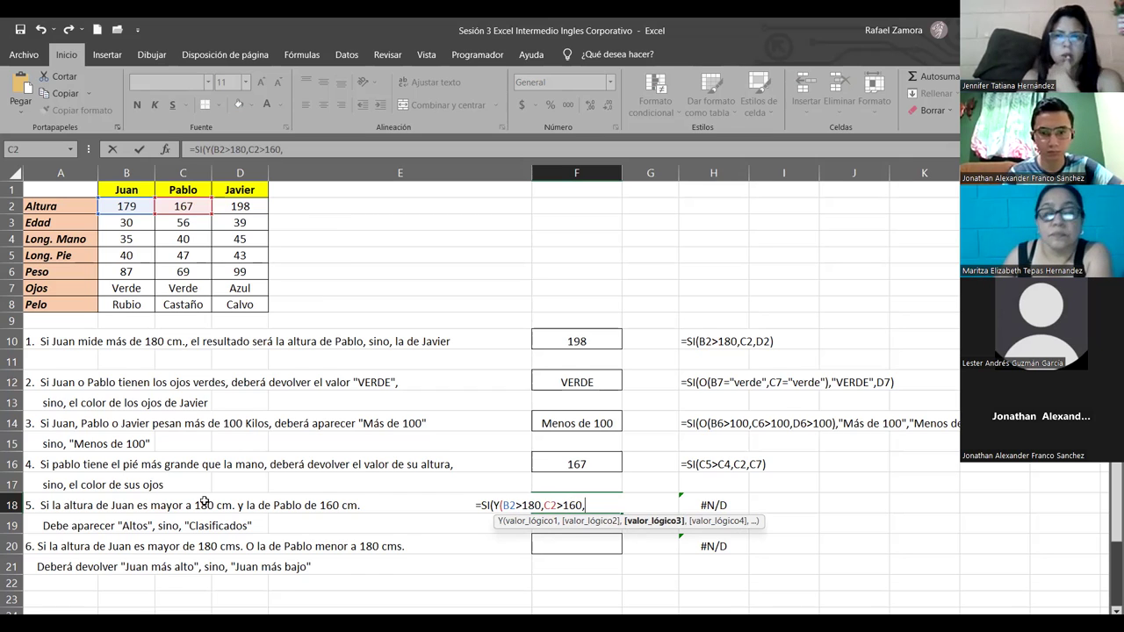
pyautogui.write('"Altos"')
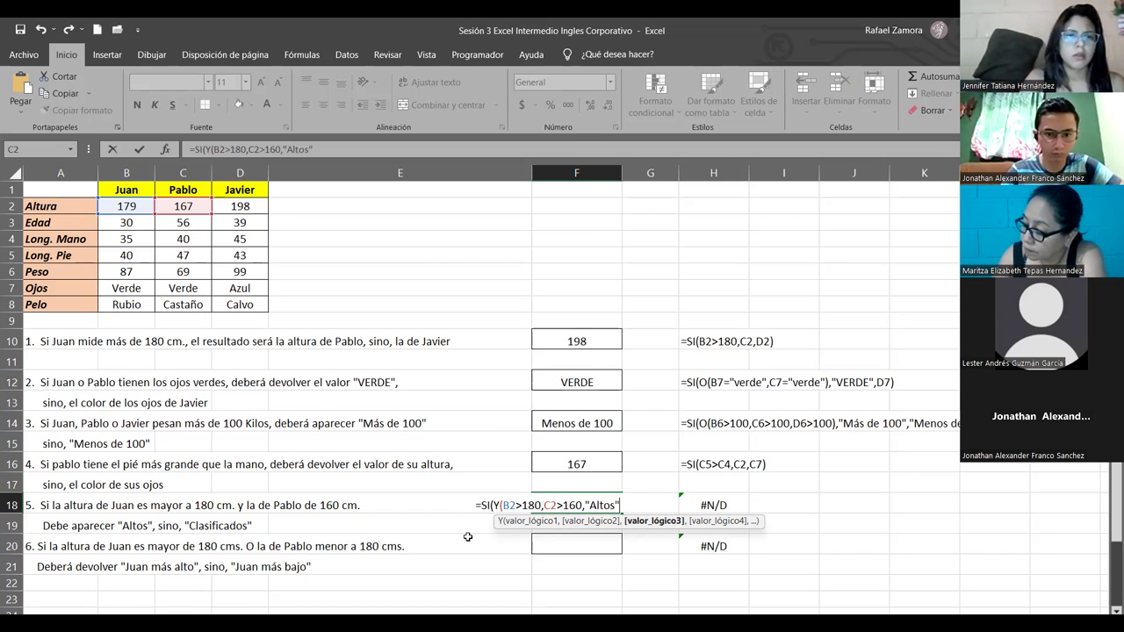
pyautogui.write(',"')
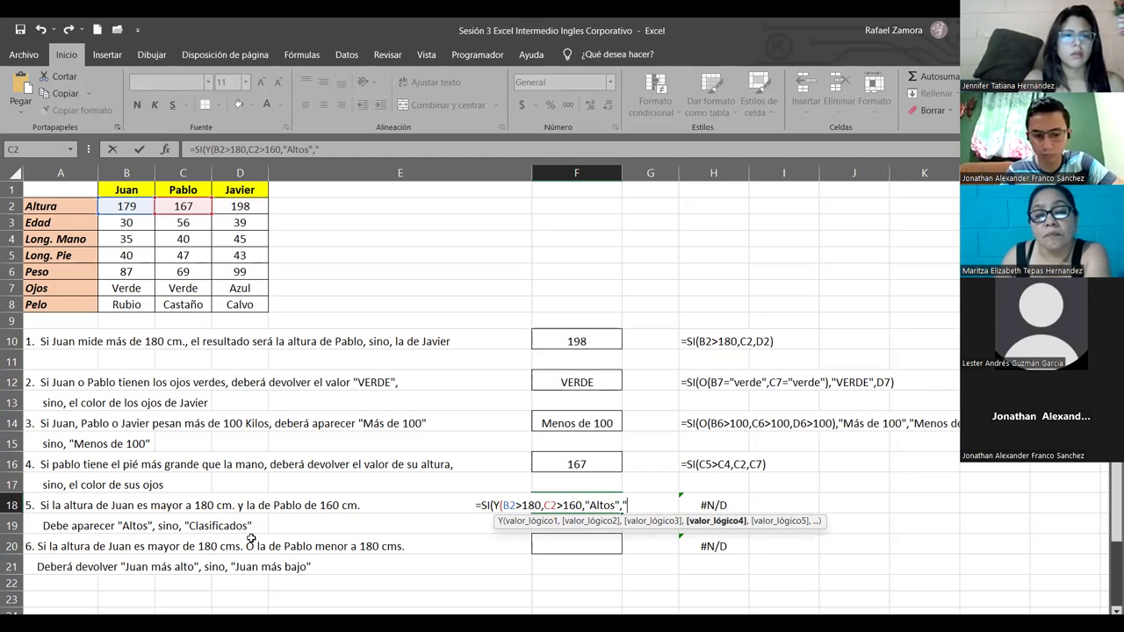
pyautogui.write('Clasificad')
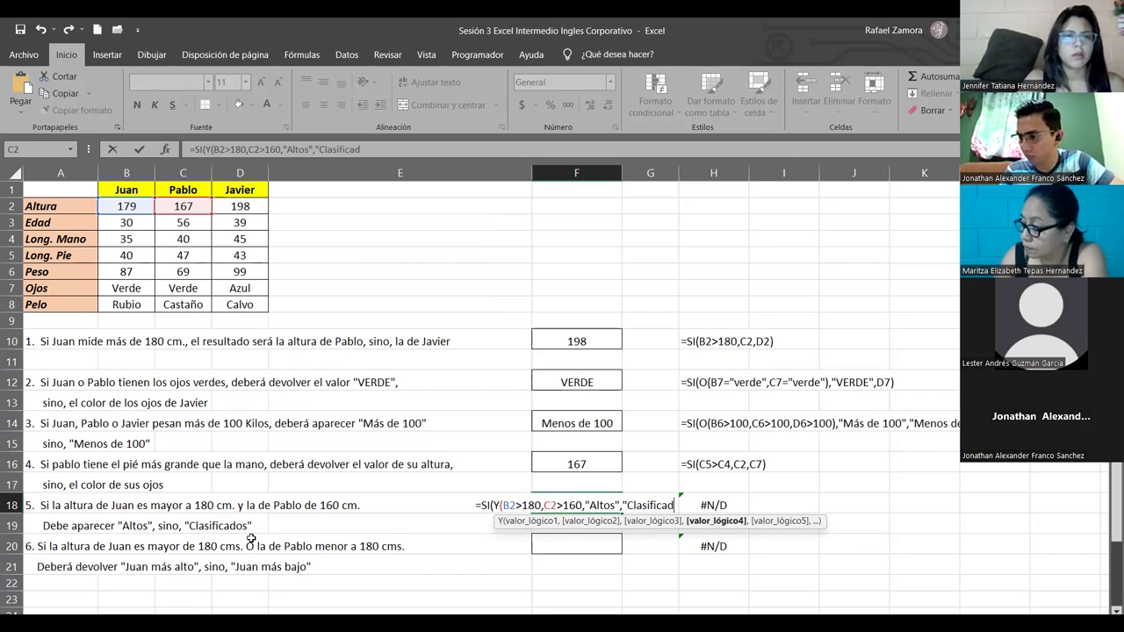
pyautogui.write('os"')
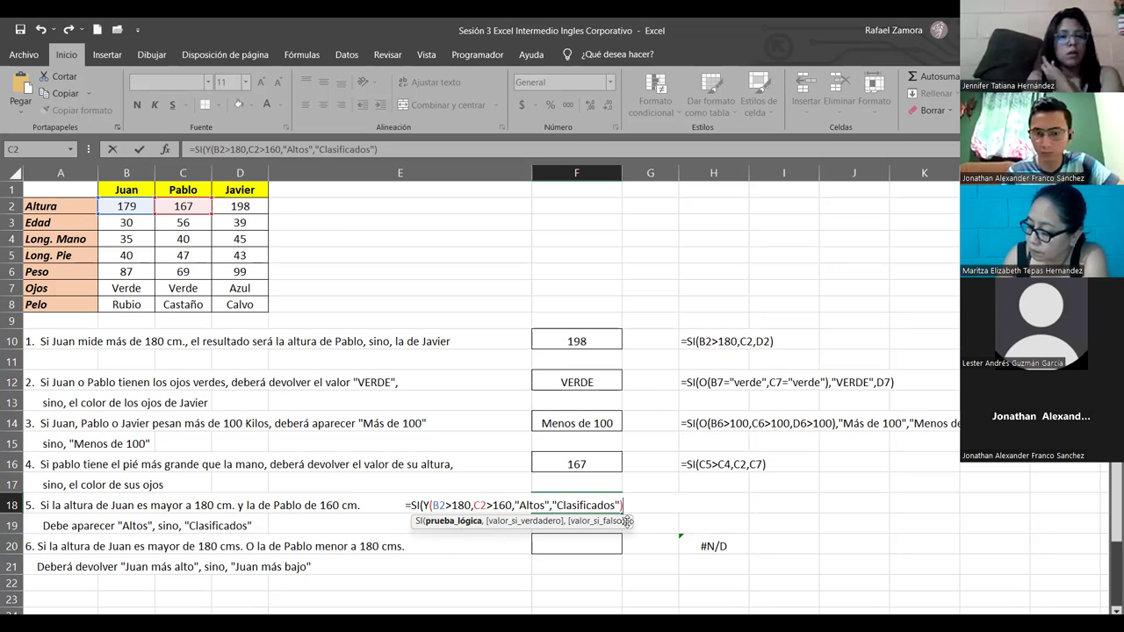
pyautogui.press('BackSpace')
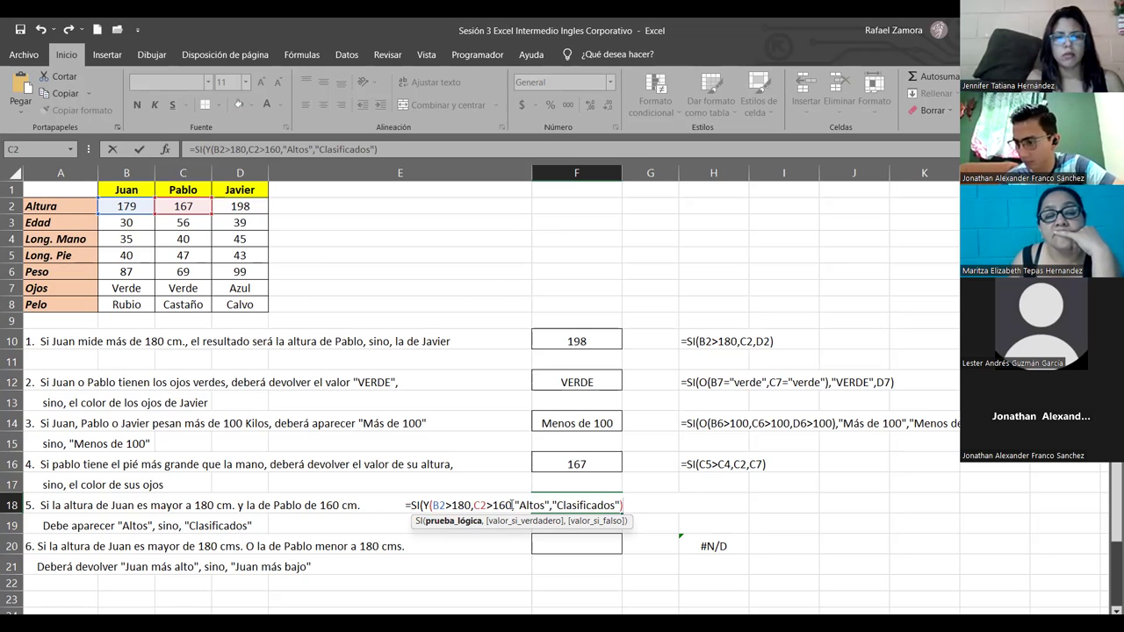
pyautogui.write('),')
pyautogui.press('Left')
pyautogui.press('Left')
pyautogui.press('Left')
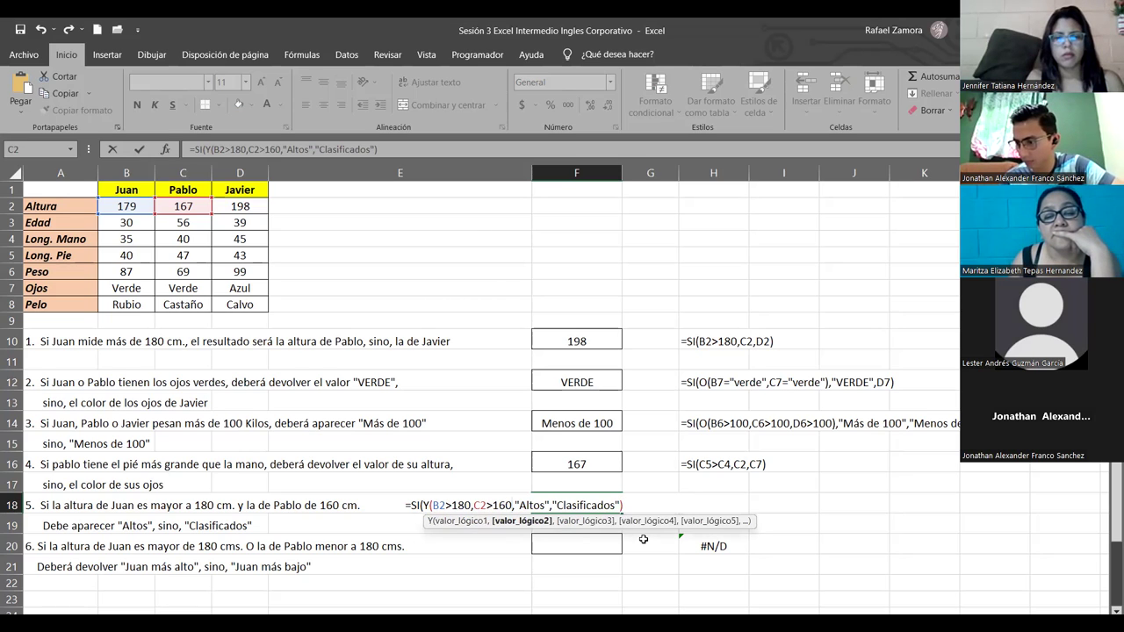
pyautogui.write(')')
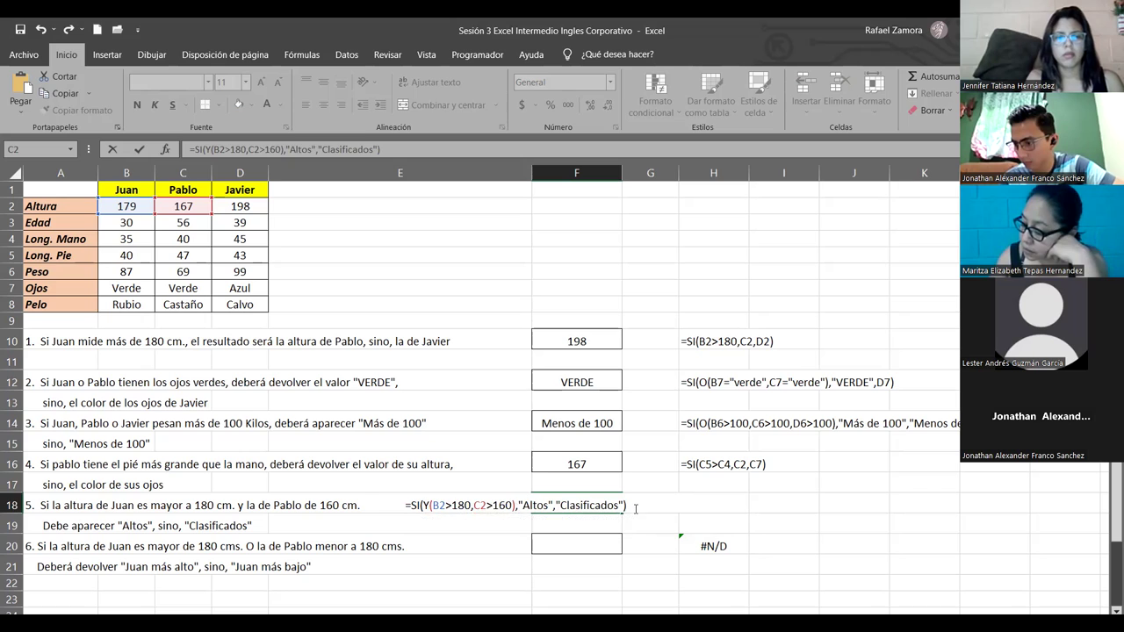
pyautogui.press('Return')
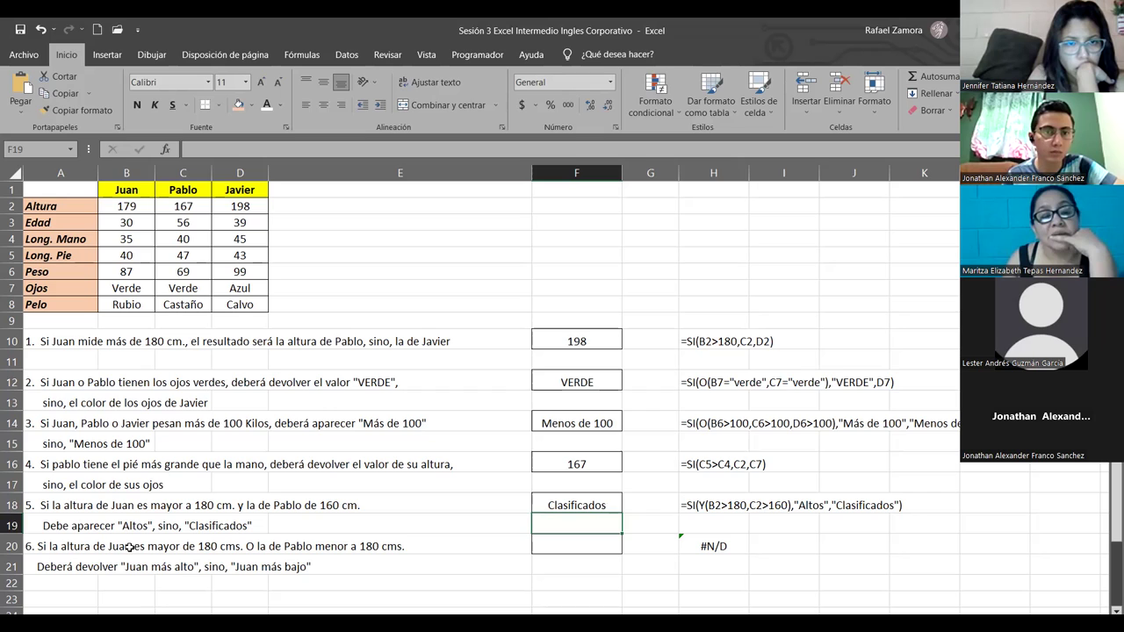
pyautogui.click(138, 207)
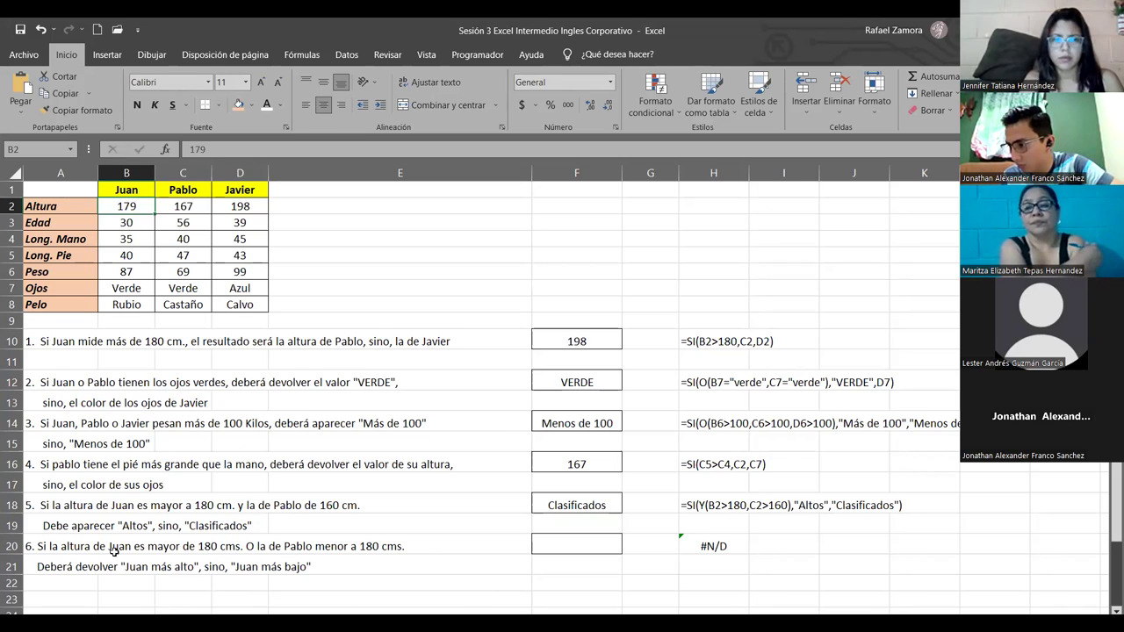
pyautogui.click(590, 506)
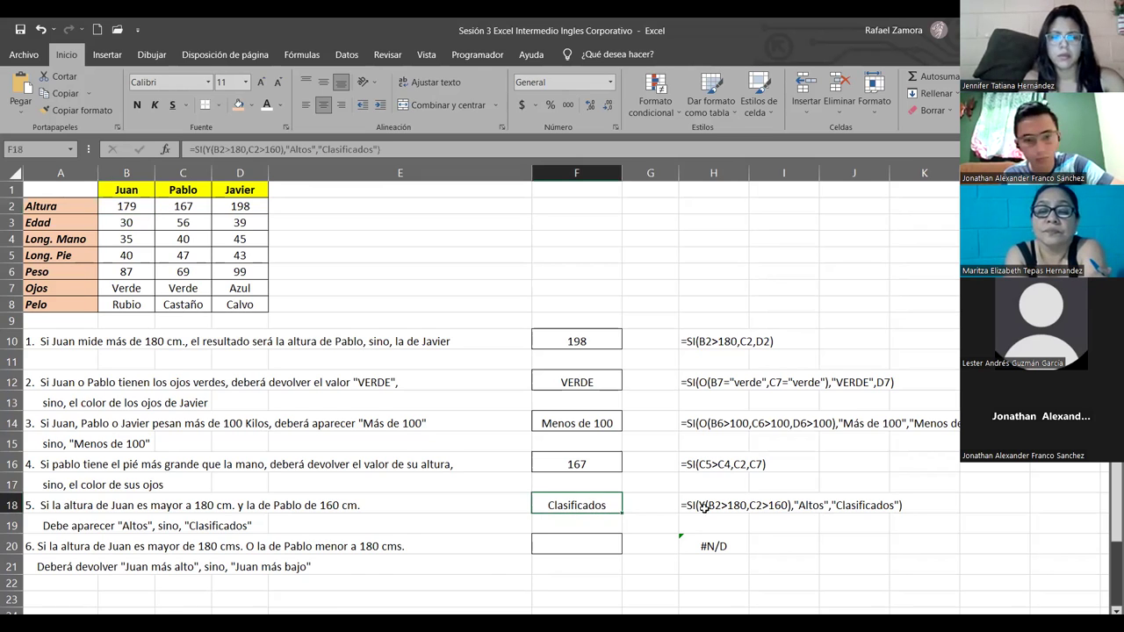
pyautogui.click(190, 203)
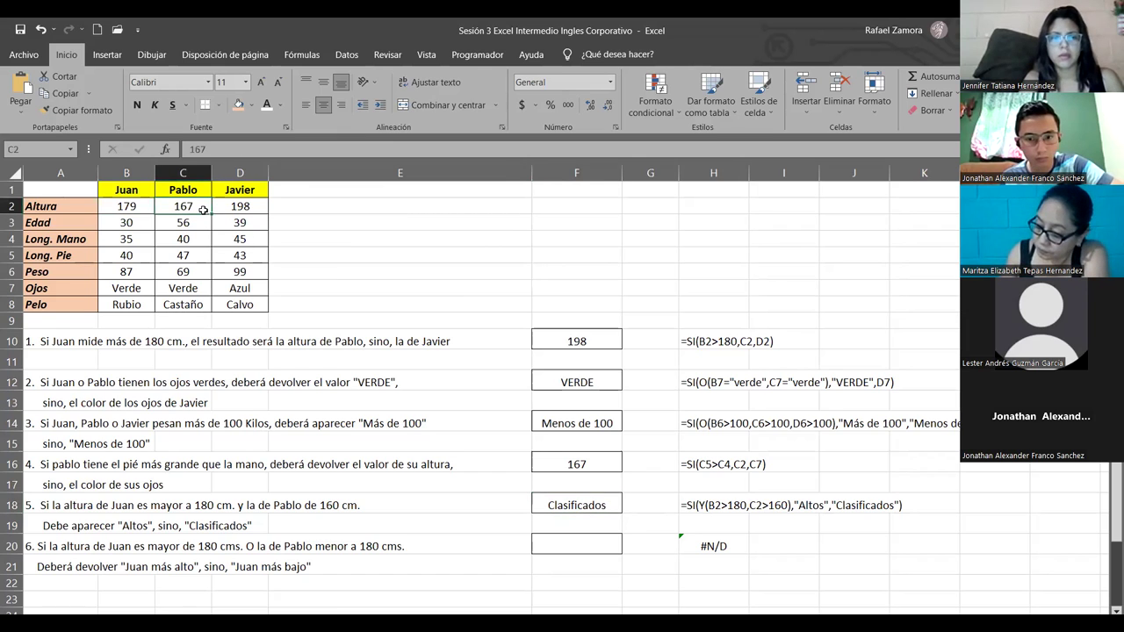
pyautogui.click(141, 207)
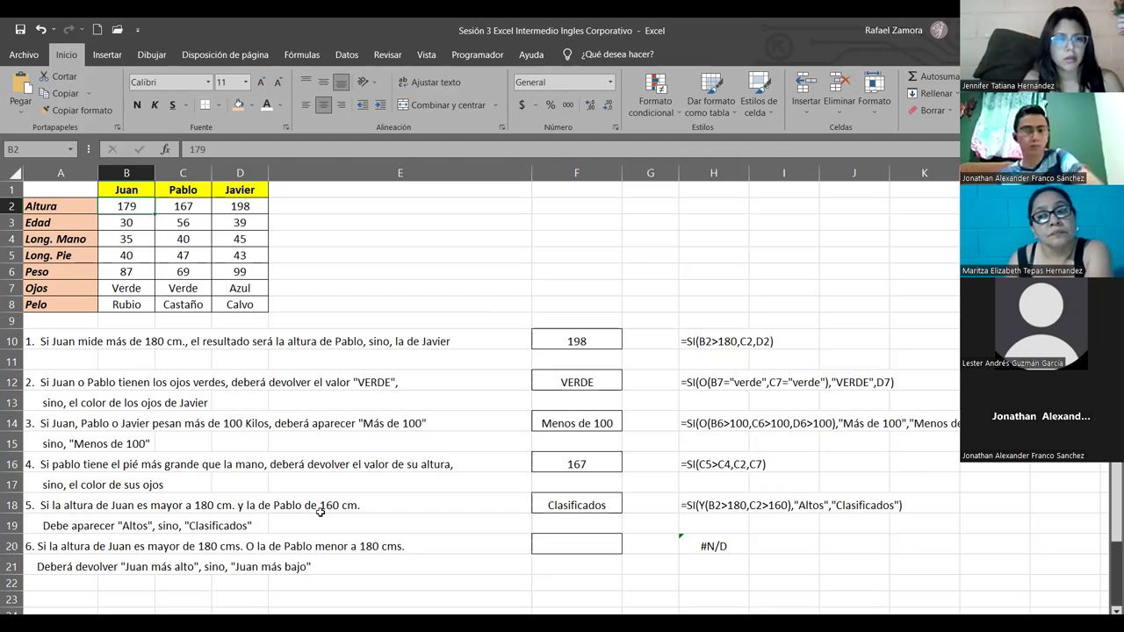
pyautogui.click(606, 546)
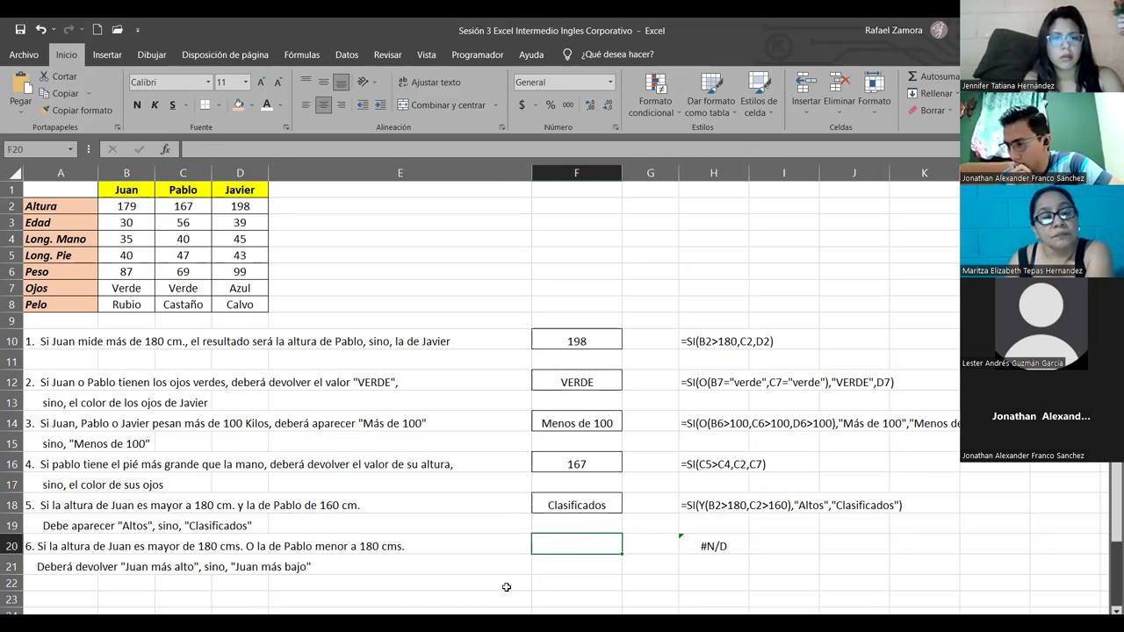
# Step: Start F20's formula with B2>180 wrapped in an O test
pyautogui.write('=')
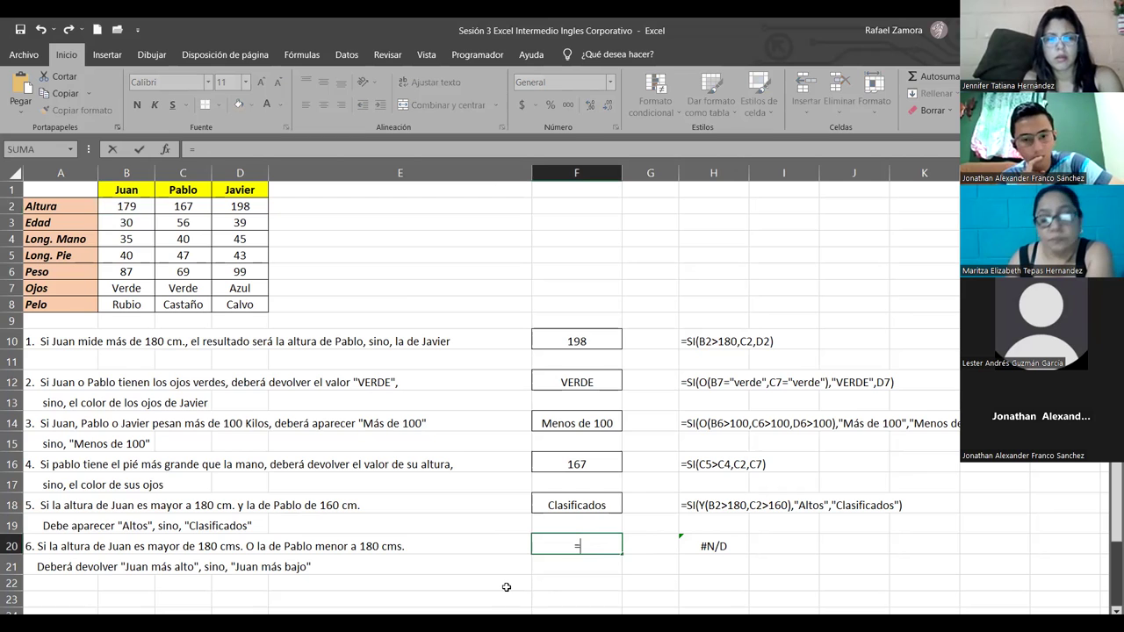
pyautogui.write('SI(')
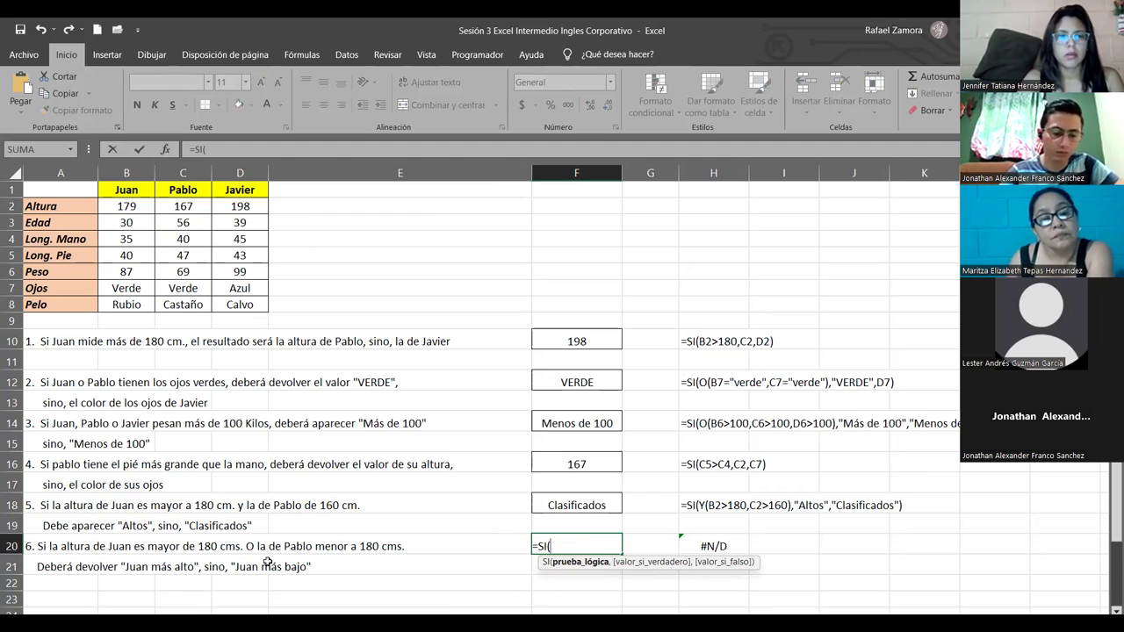
pyautogui.click(131, 206)
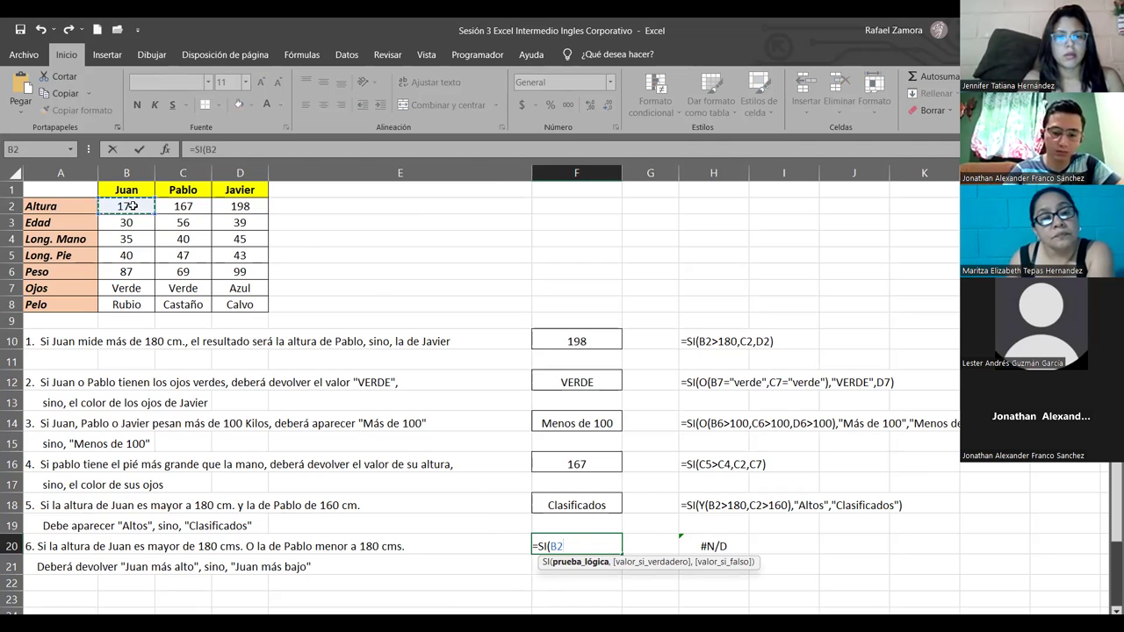
pyautogui.write('>')
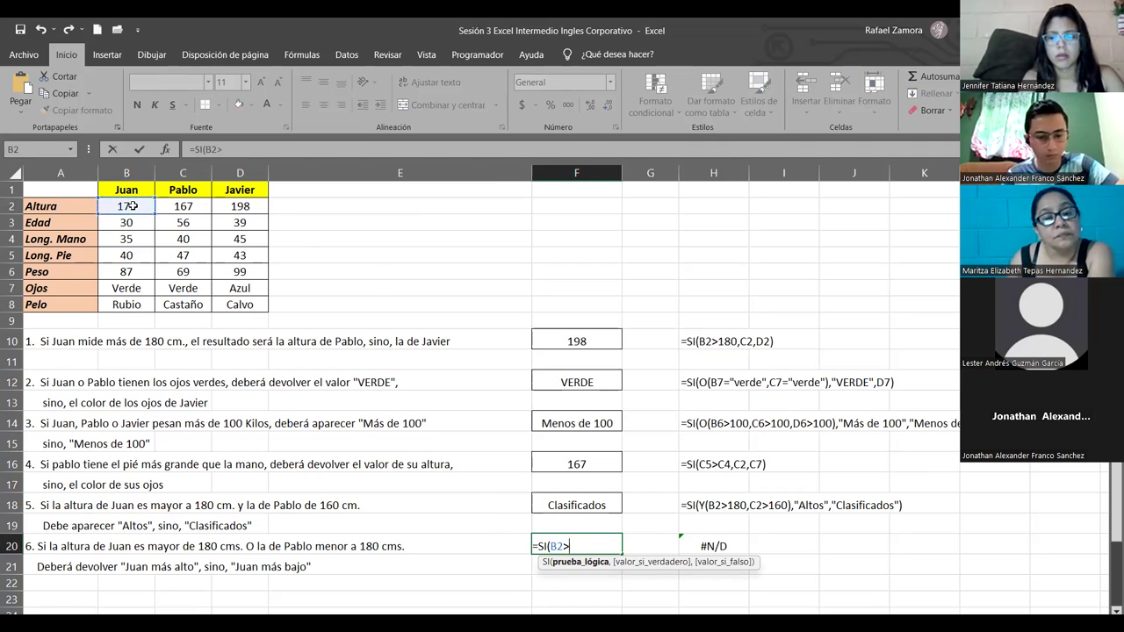
pyautogui.write('180')
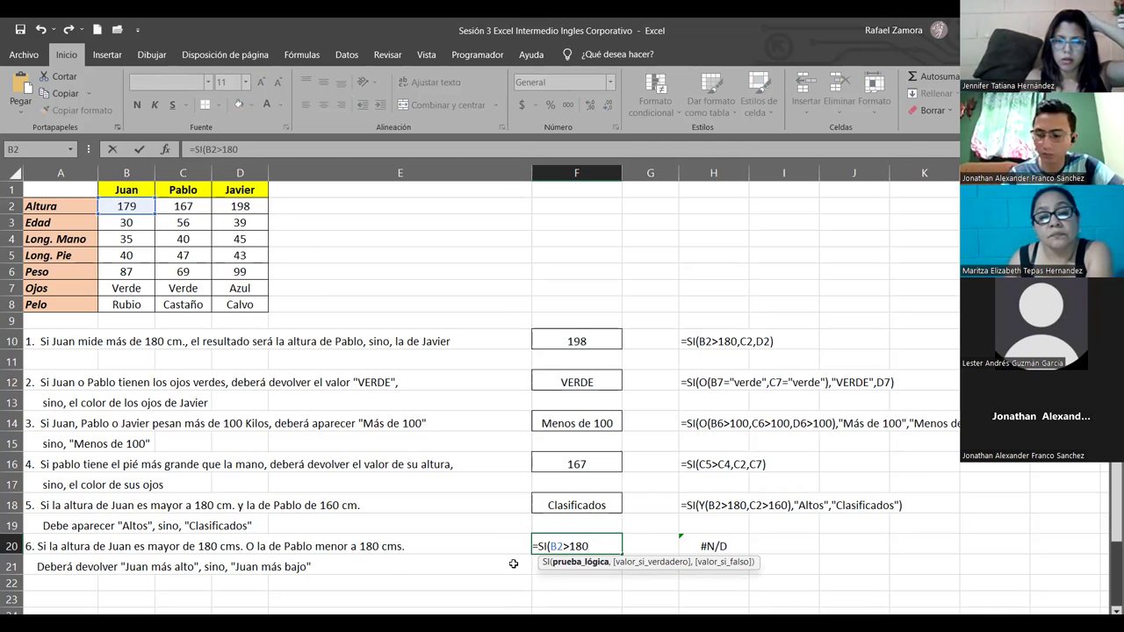
pyautogui.click(551, 546)
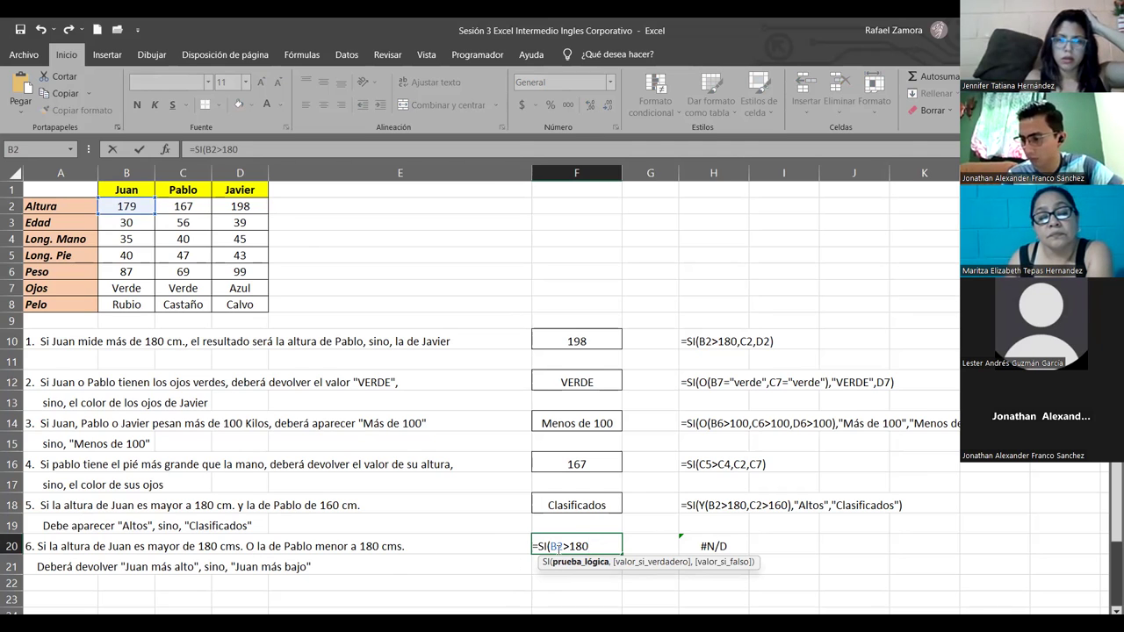
pyautogui.write('y(')
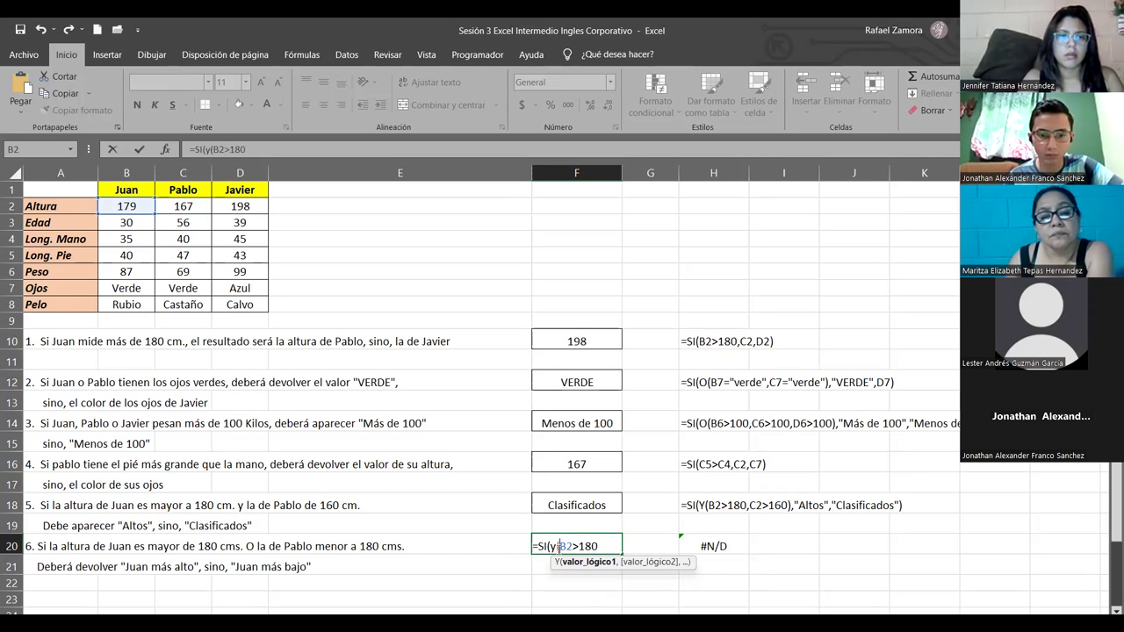
pyautogui.press('BackSpace')
pyautogui.press('BackSpace')
pyautogui.write('o(')
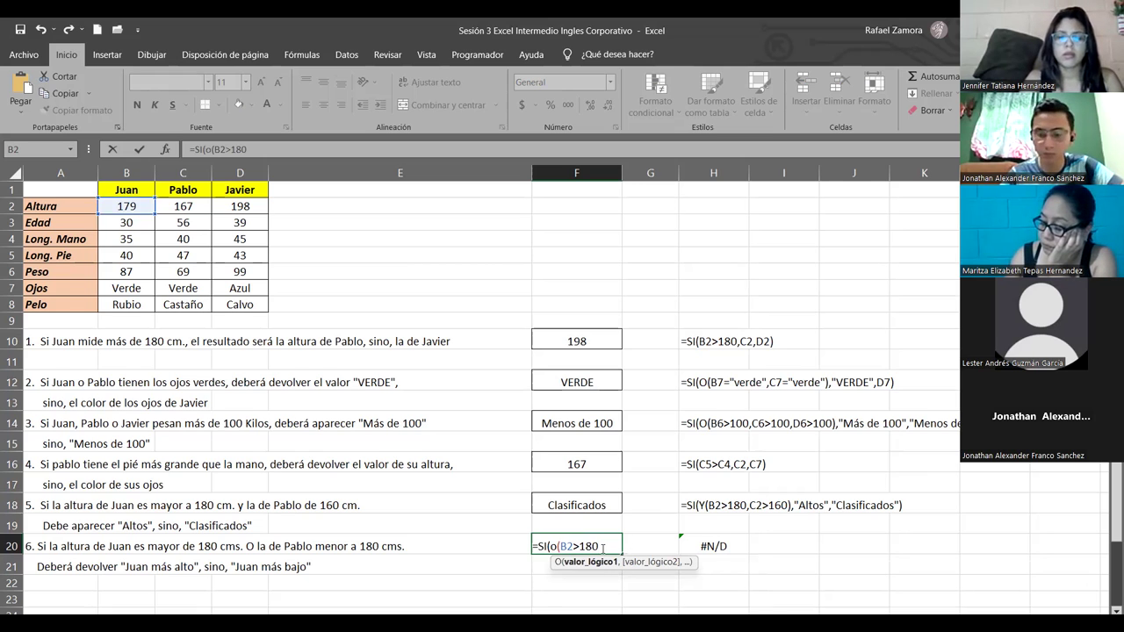
pyautogui.write(',')
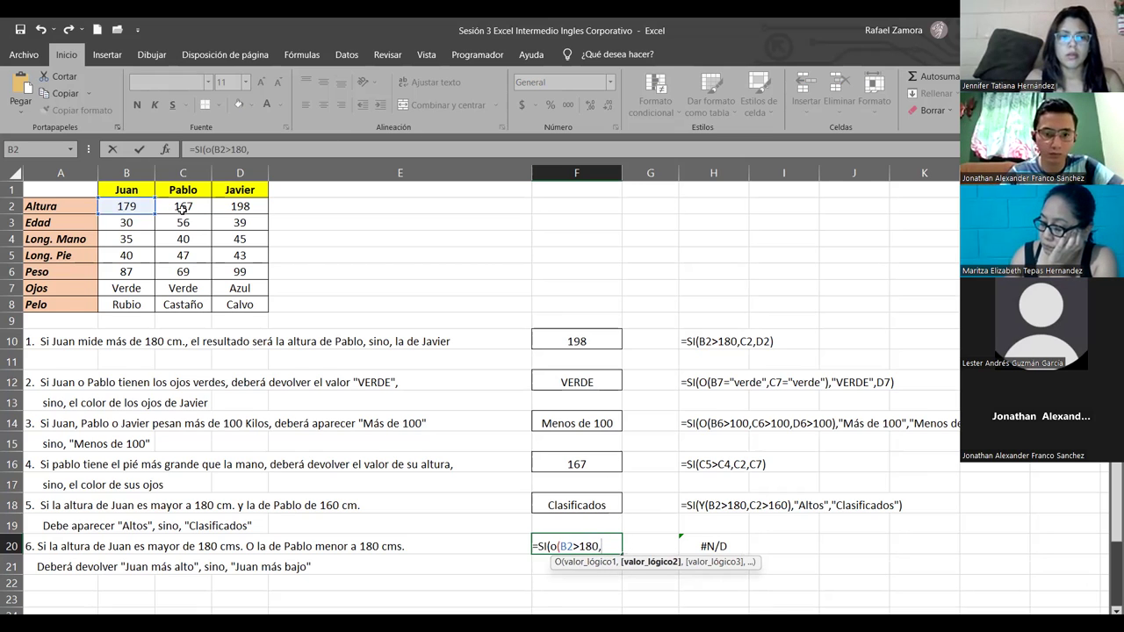
# Step: Add C2<180 and the results "Juan más alto" and "Juan más bajo", then commit
pyautogui.click(181, 203)
pyautogui.write('<')
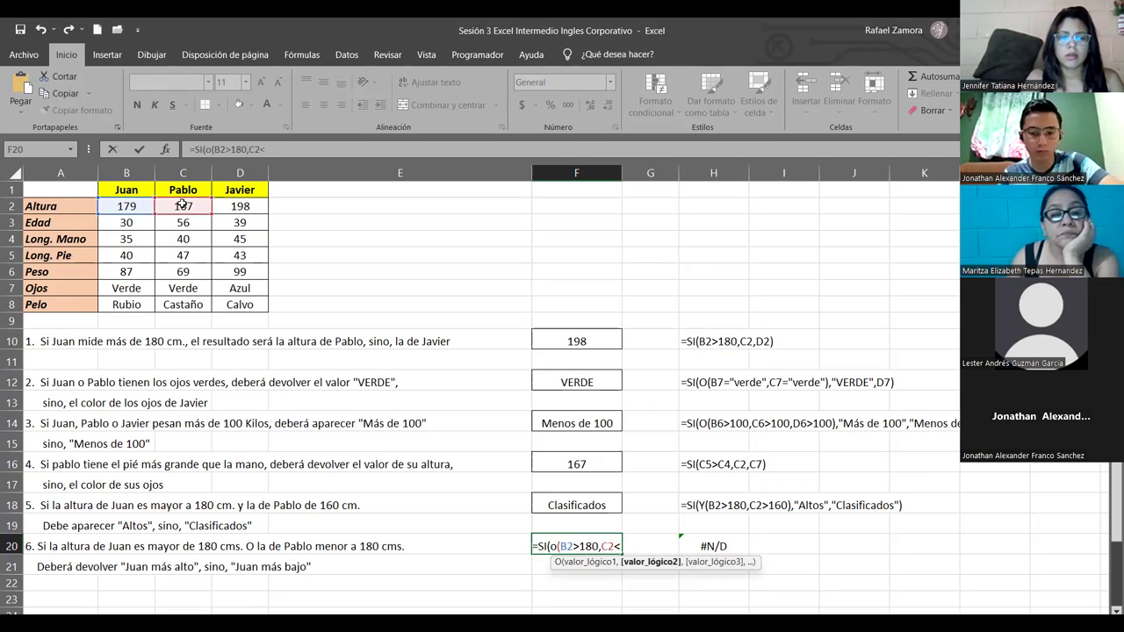
pyautogui.write('180')
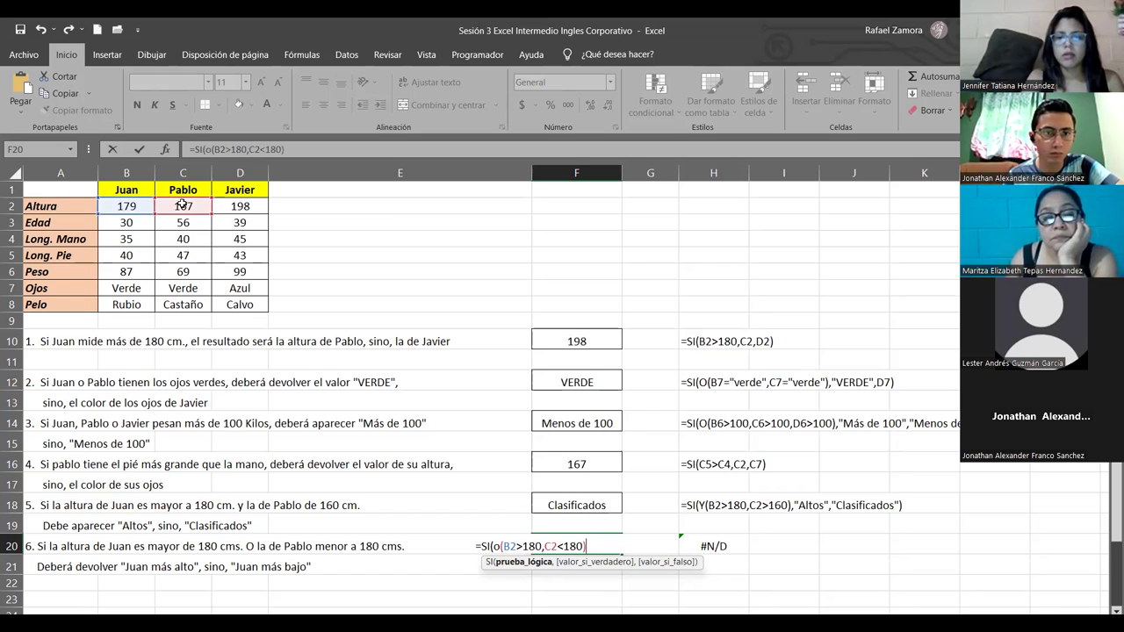
pyautogui.write(',')
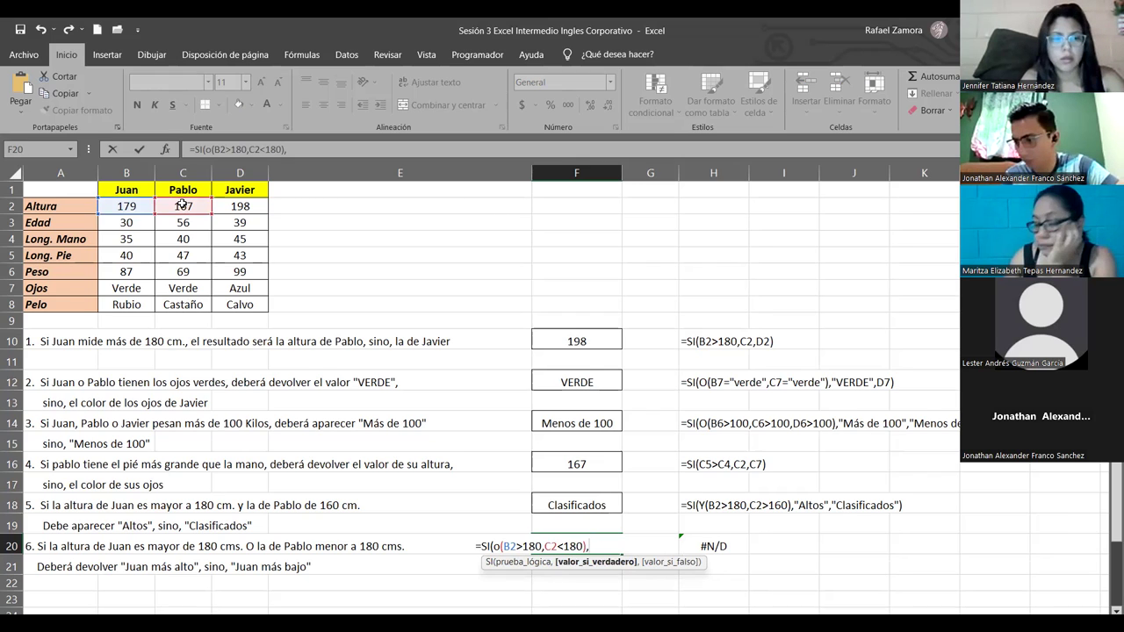
pyautogui.write('"Juan más alto"')
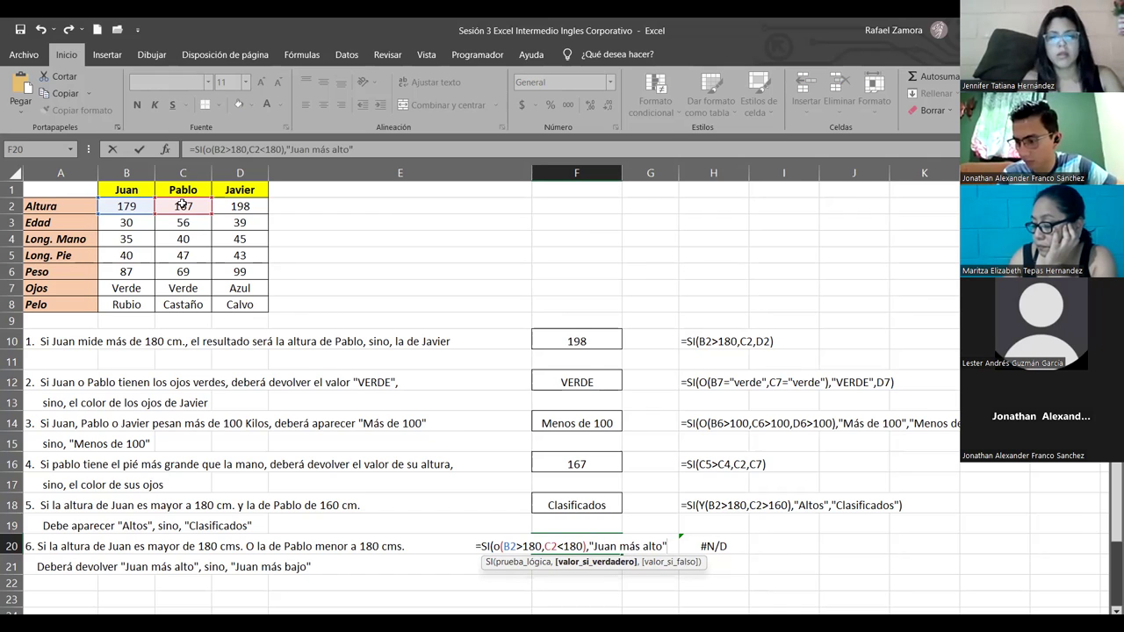
pyautogui.write(',')
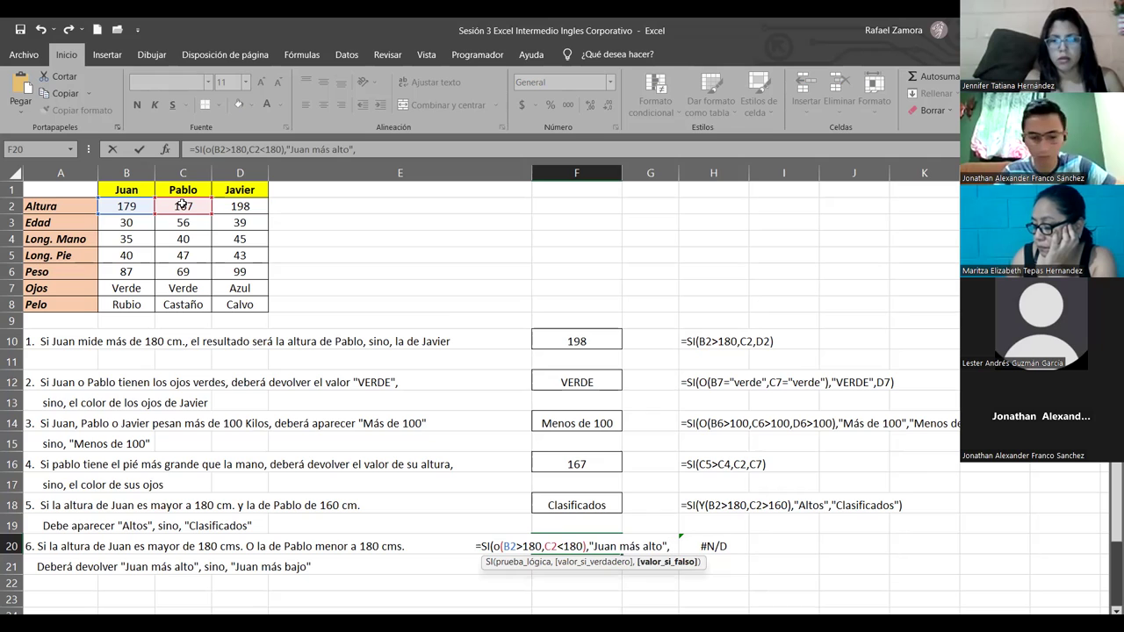
pyautogui.write('"')
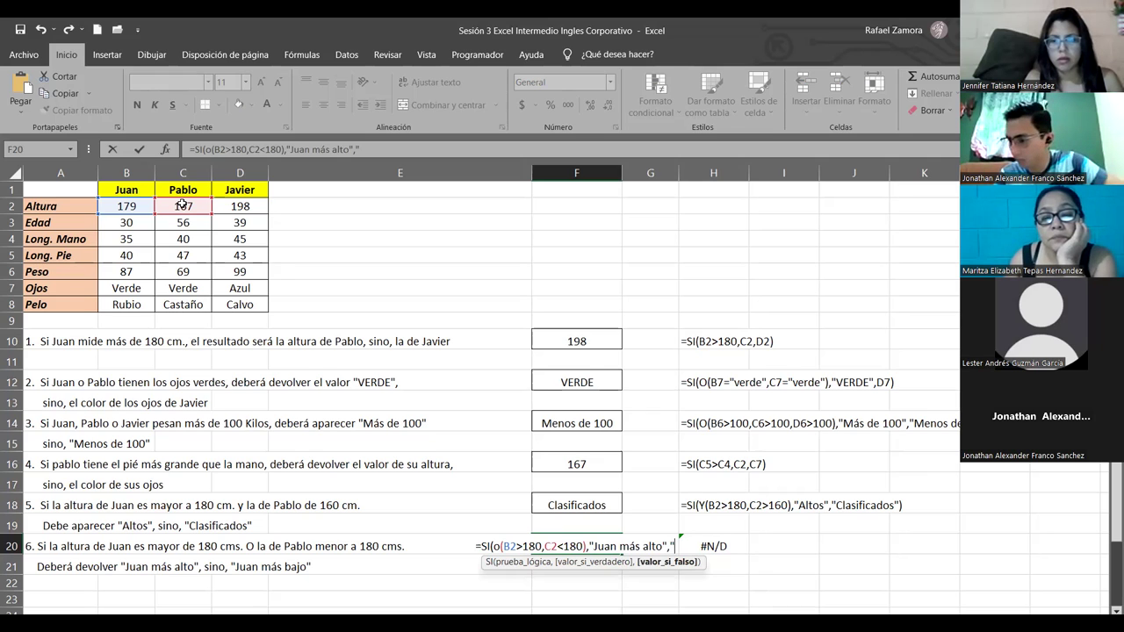
pyautogui.write('Juan más bajo')
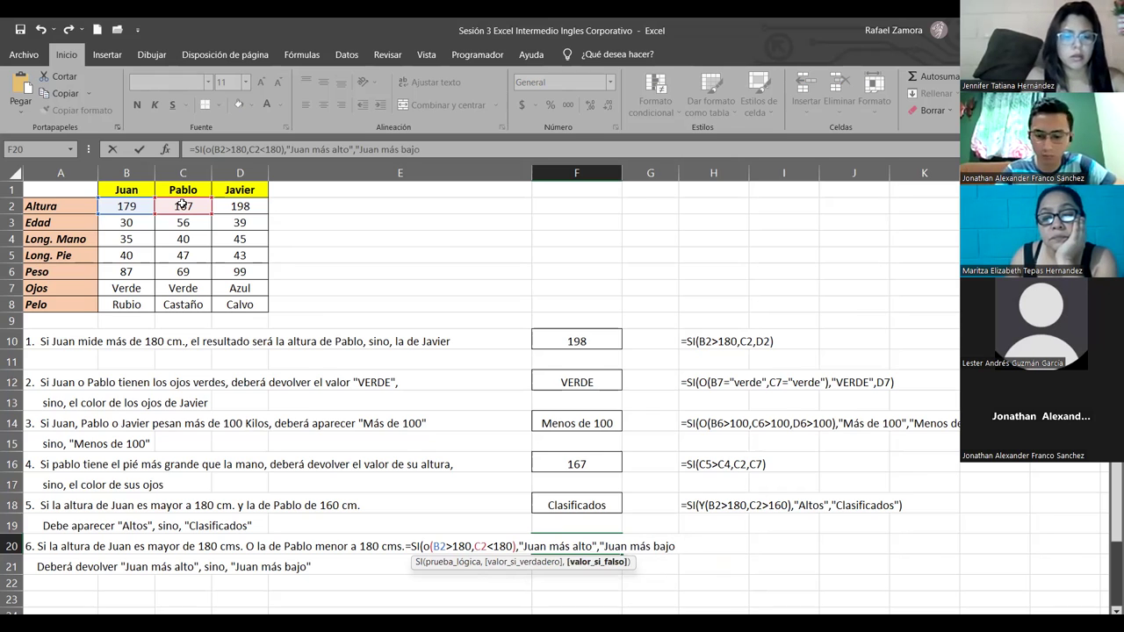
pyautogui.write('"')
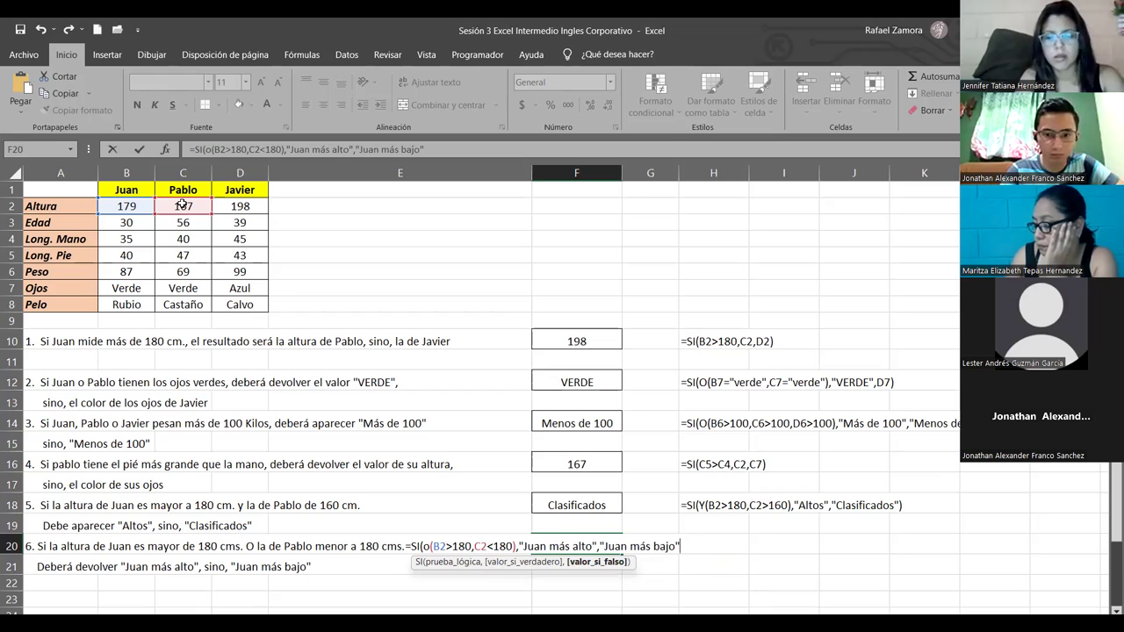
pyautogui.write(')')
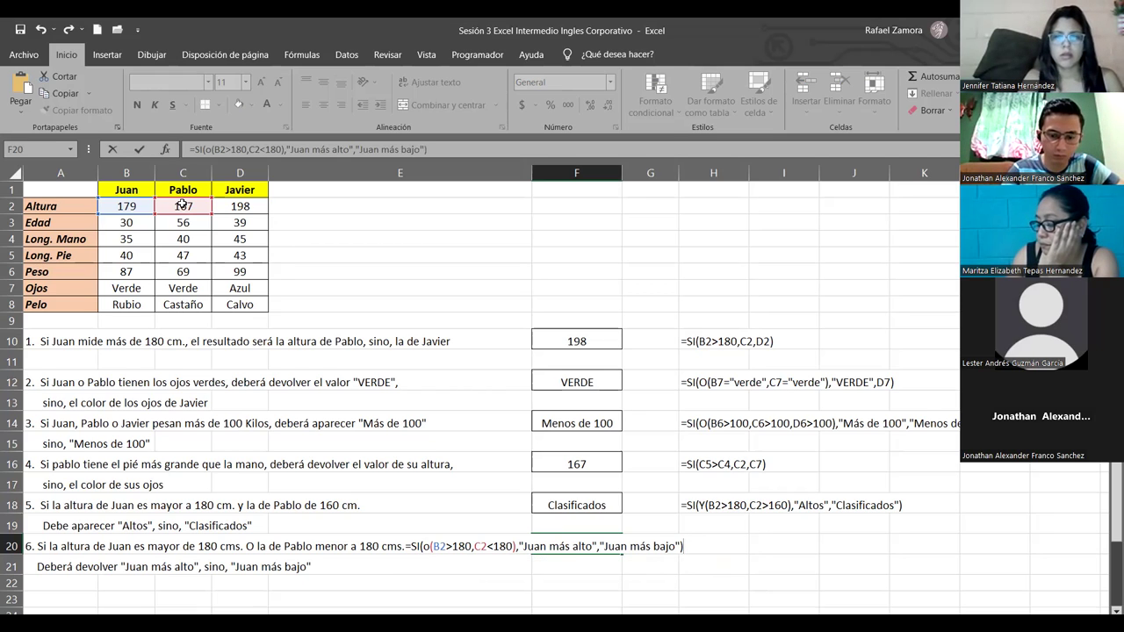
pyautogui.press('Return')
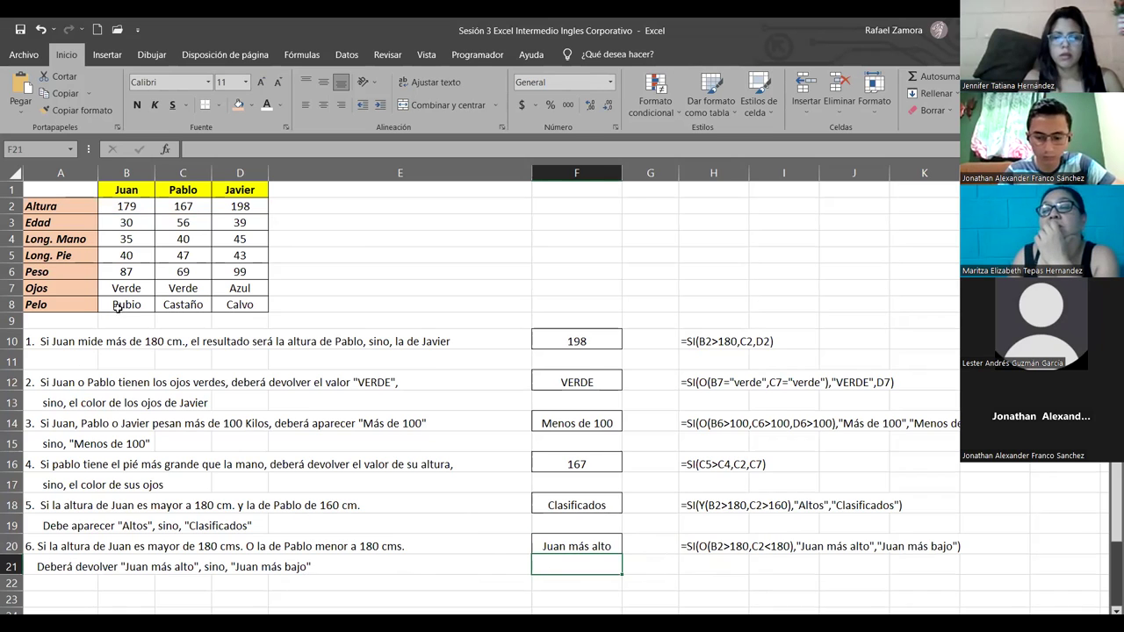
pyautogui.click(135, 206)
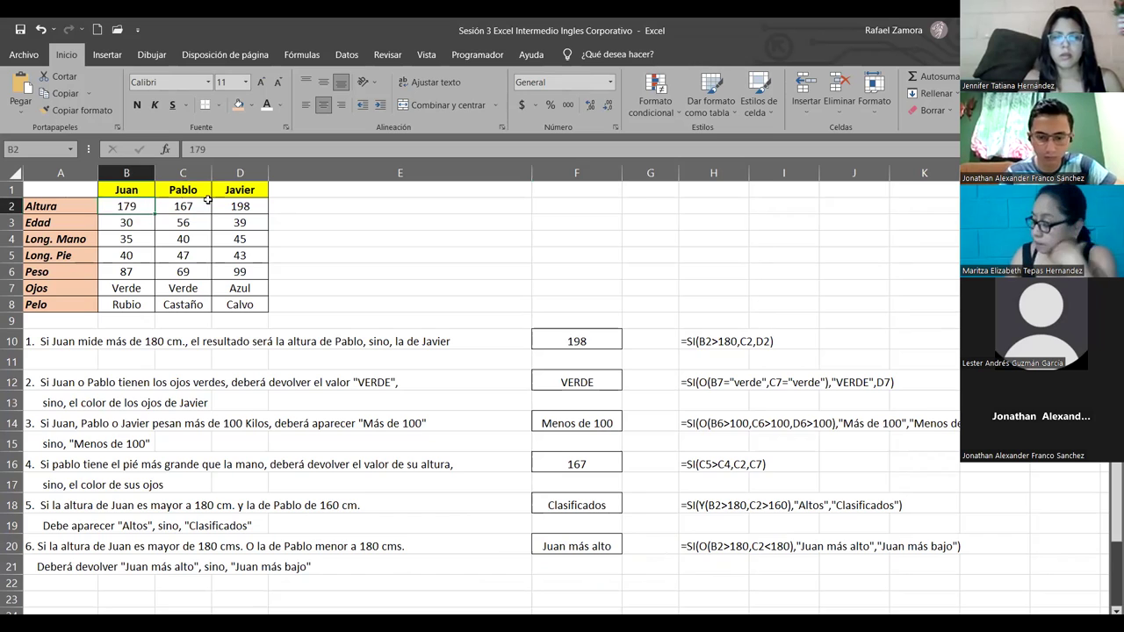
pyautogui.click(184, 204)
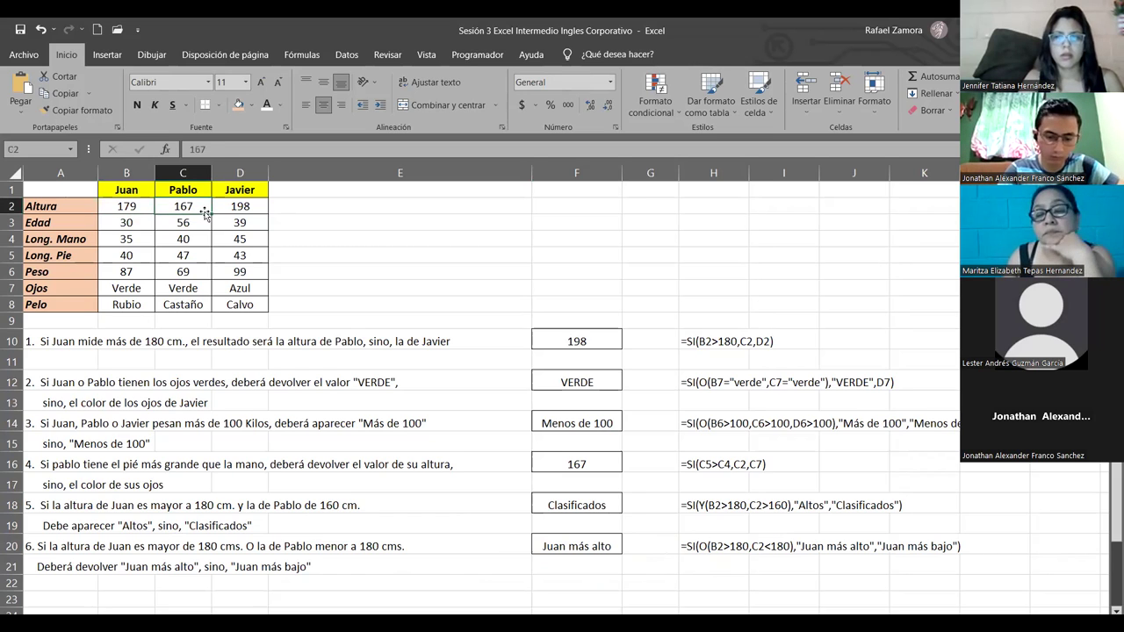
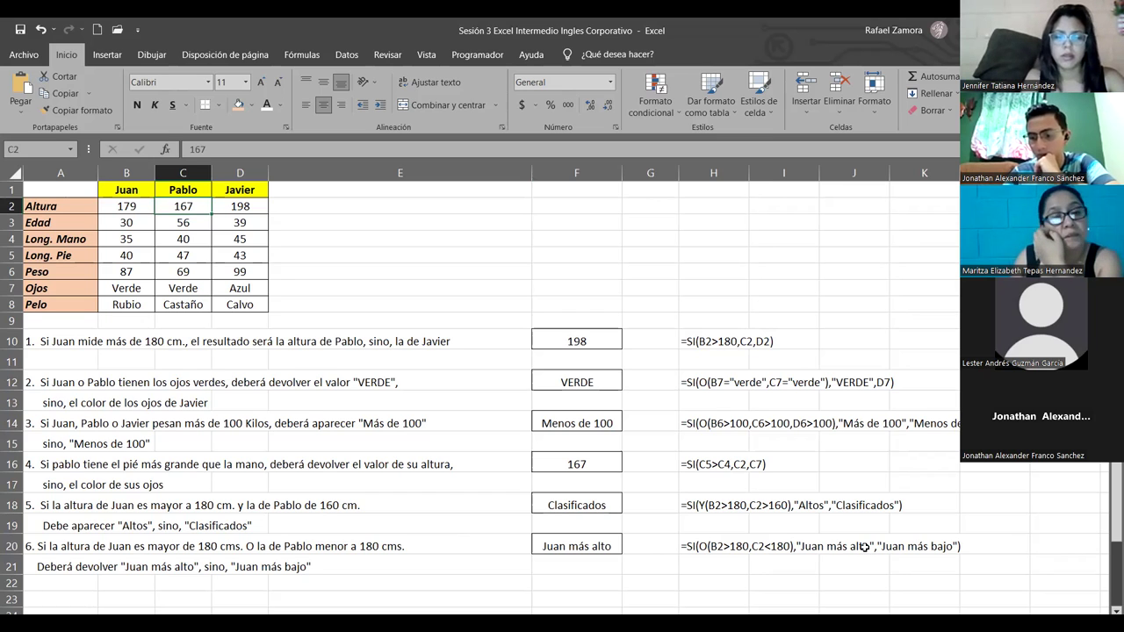
# Step: Review the FORMULATEXTO results for questions 2, 3, 5 and 6 on Ejercicio 1
pyautogui.click(704, 387)
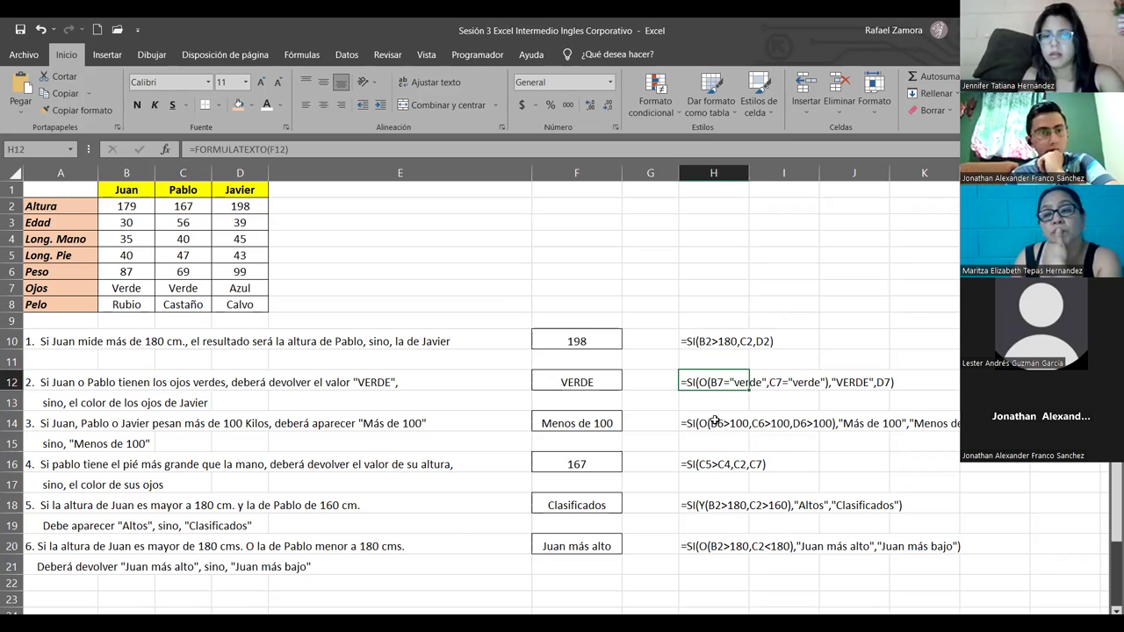
pyautogui.click(715, 421)
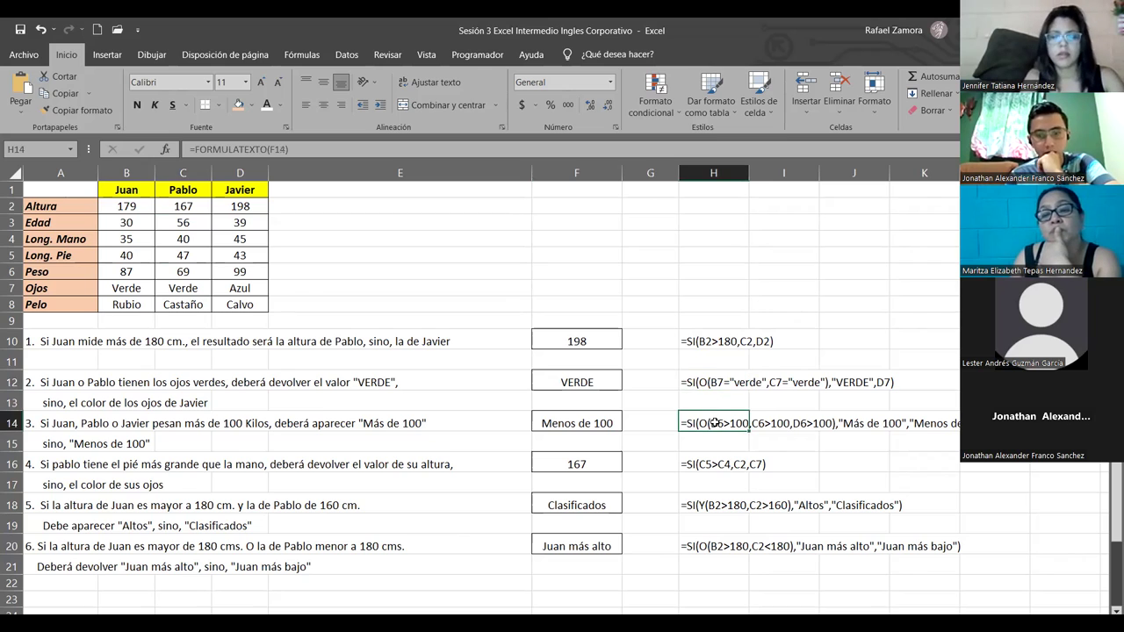
pyautogui.click(706, 509)
pyautogui.click(711, 550)
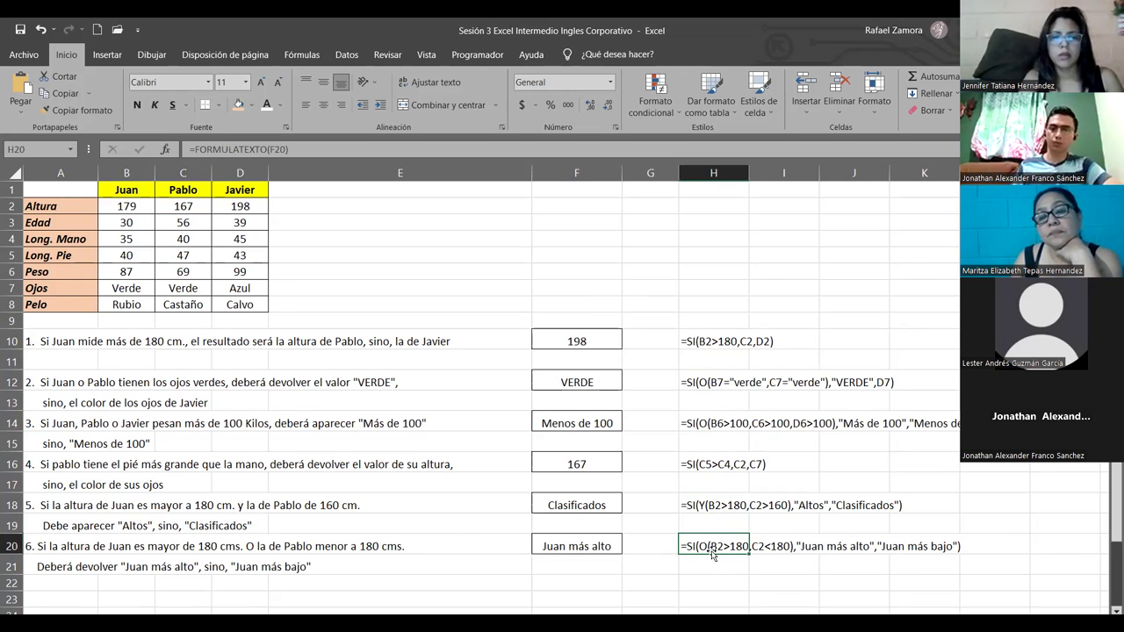
pyautogui.click(704, 378)
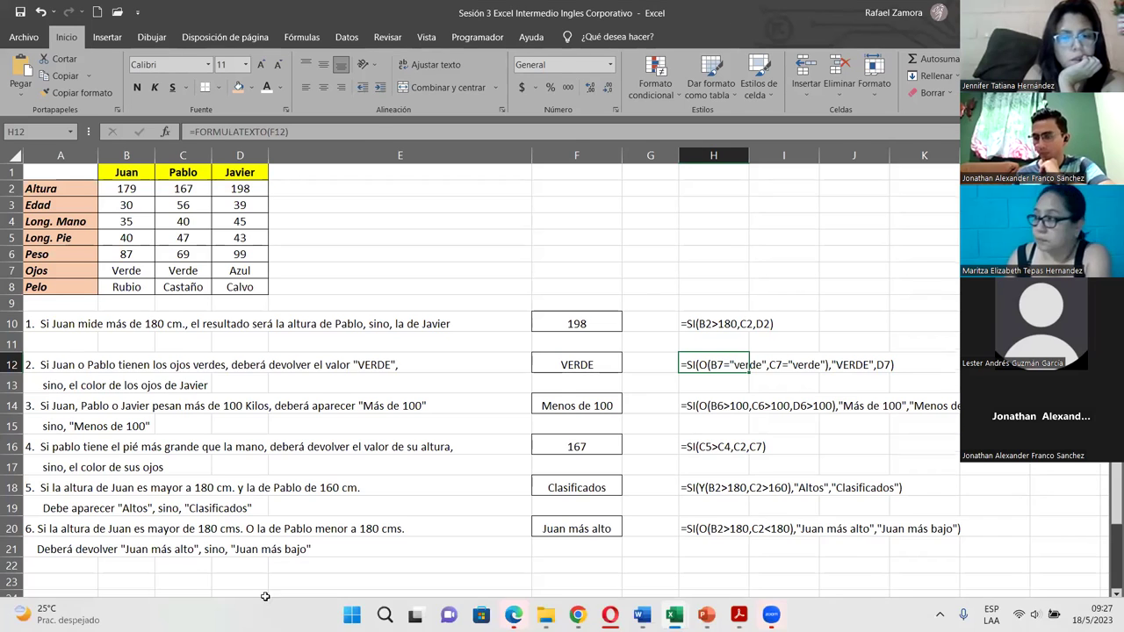
# Step: Move off the formula-text cells and switch to the Ejercicio 2 sheet
pyautogui.click(783, 270)
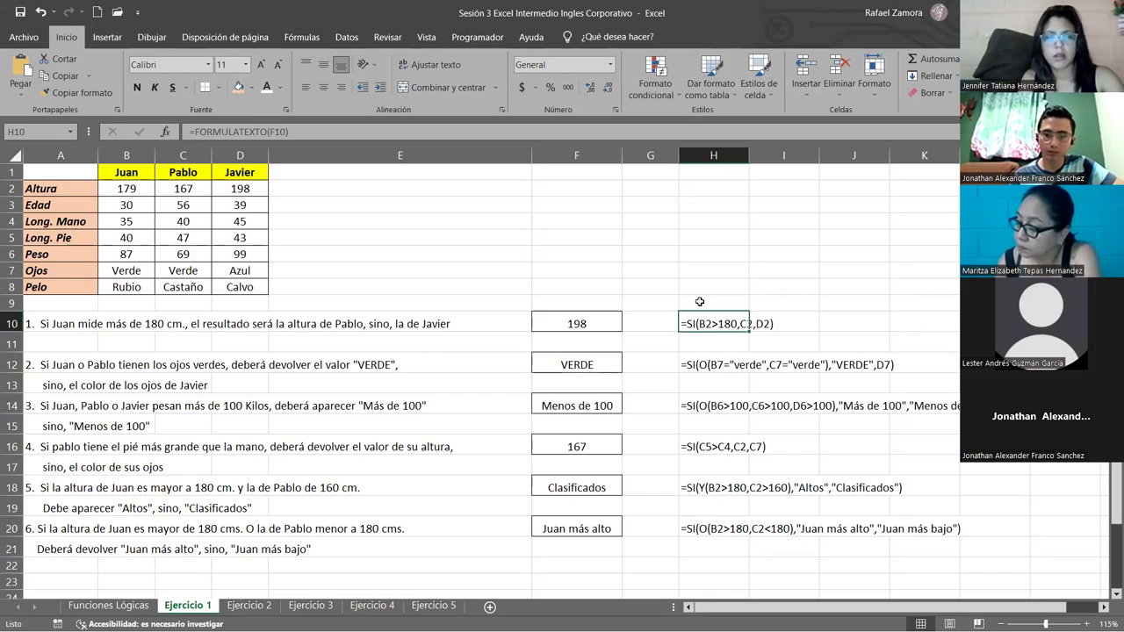
pyautogui.click(669, 249)
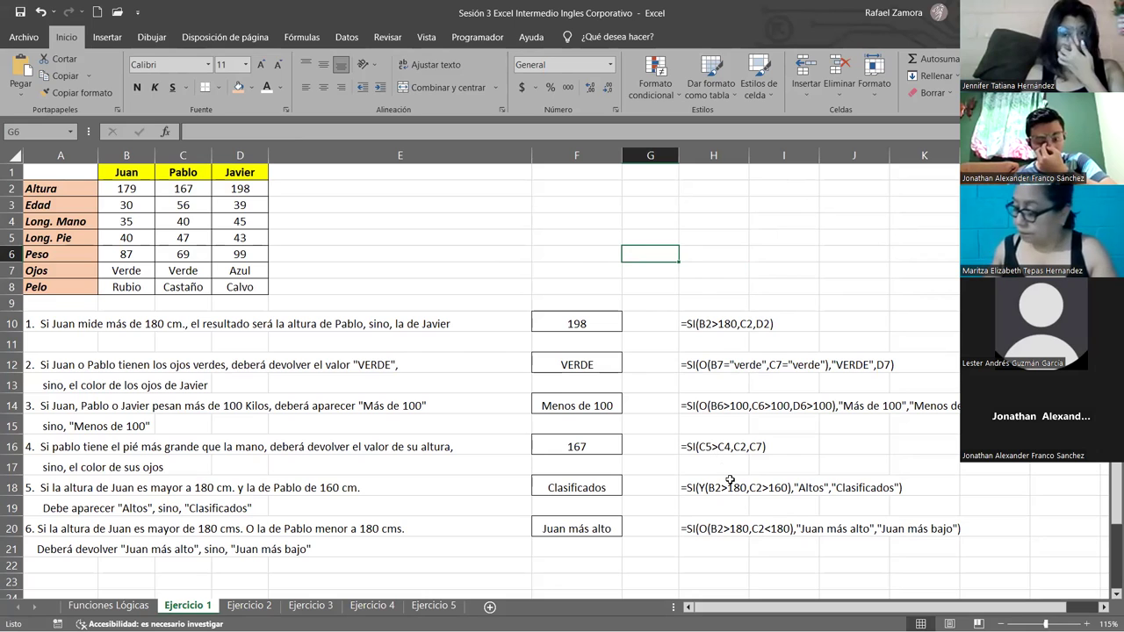
pyautogui.click(249, 605)
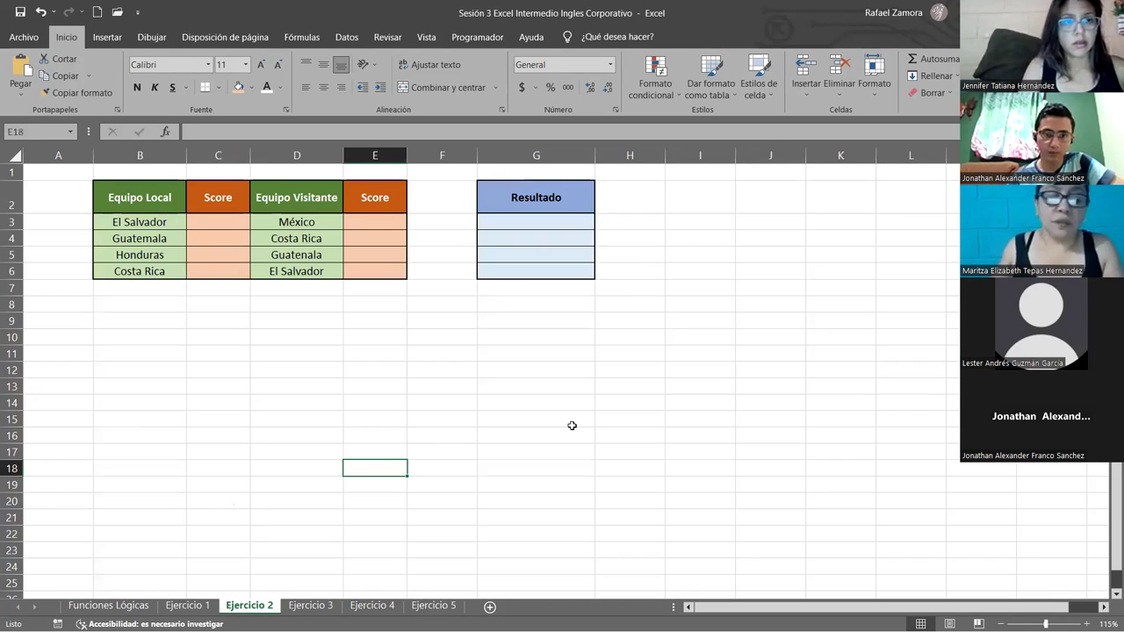
pyautogui.keyDown('ctrl'); pyautogui.scroll(1, 571, 426); pyautogui.keyUp('ctrl')
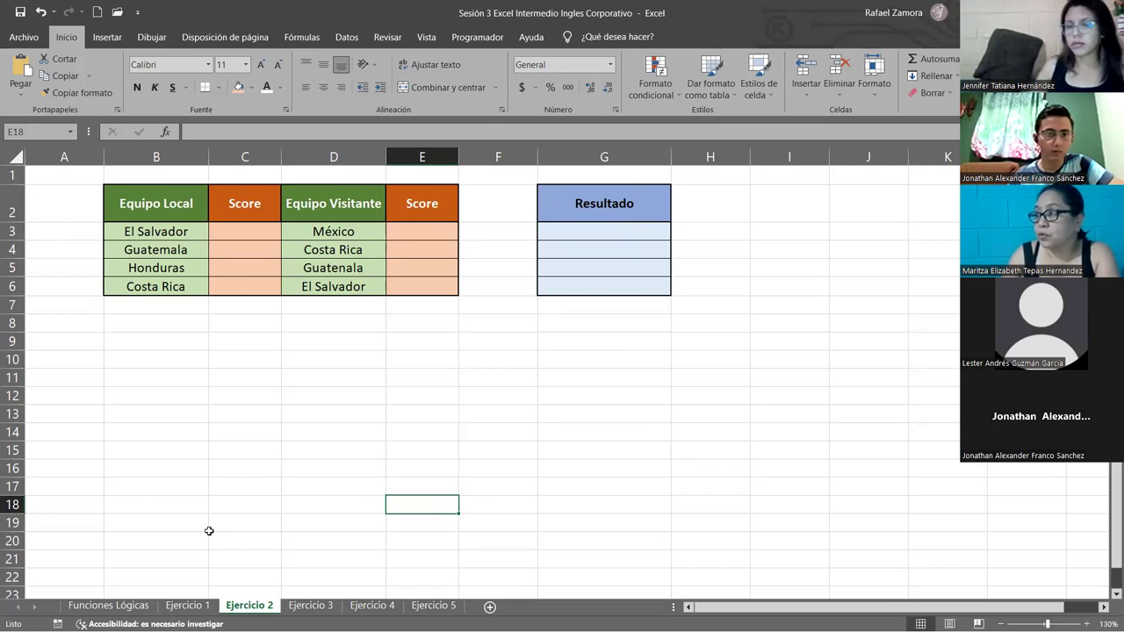
pyautogui.click(190, 605)
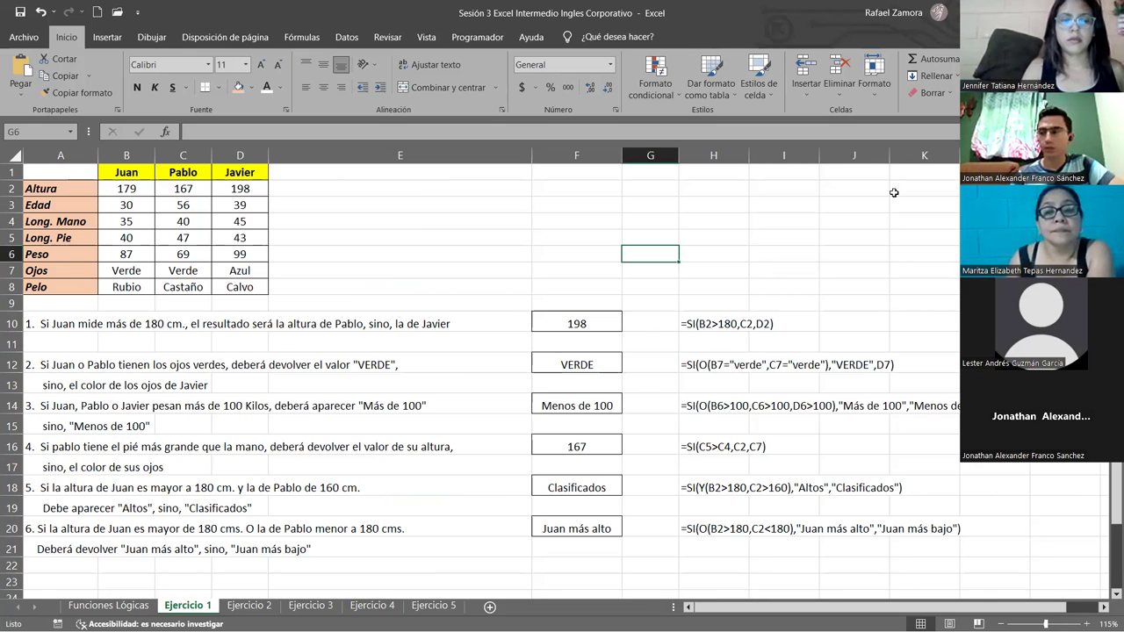
pyautogui.click(78, 171)
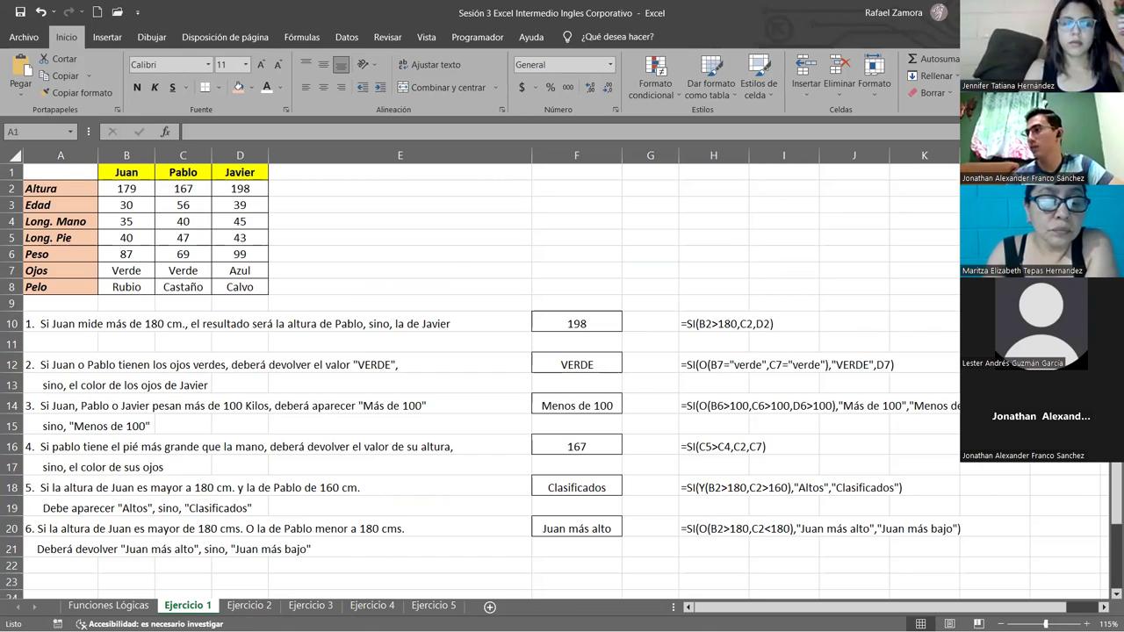
pyautogui.click(251, 606)
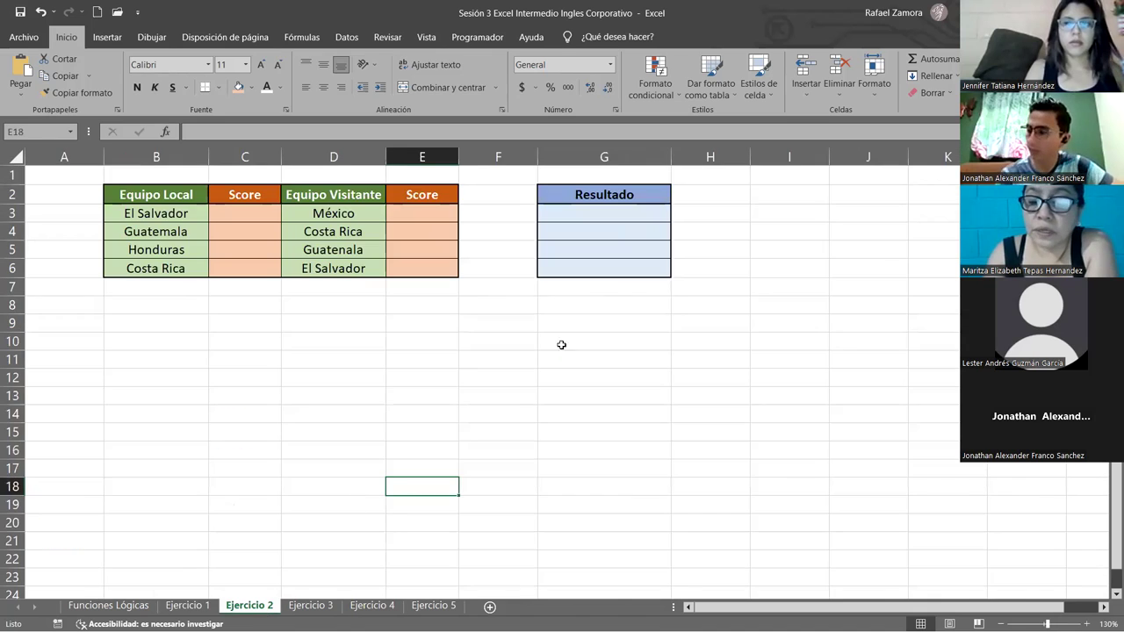
pyautogui.click(567, 306)
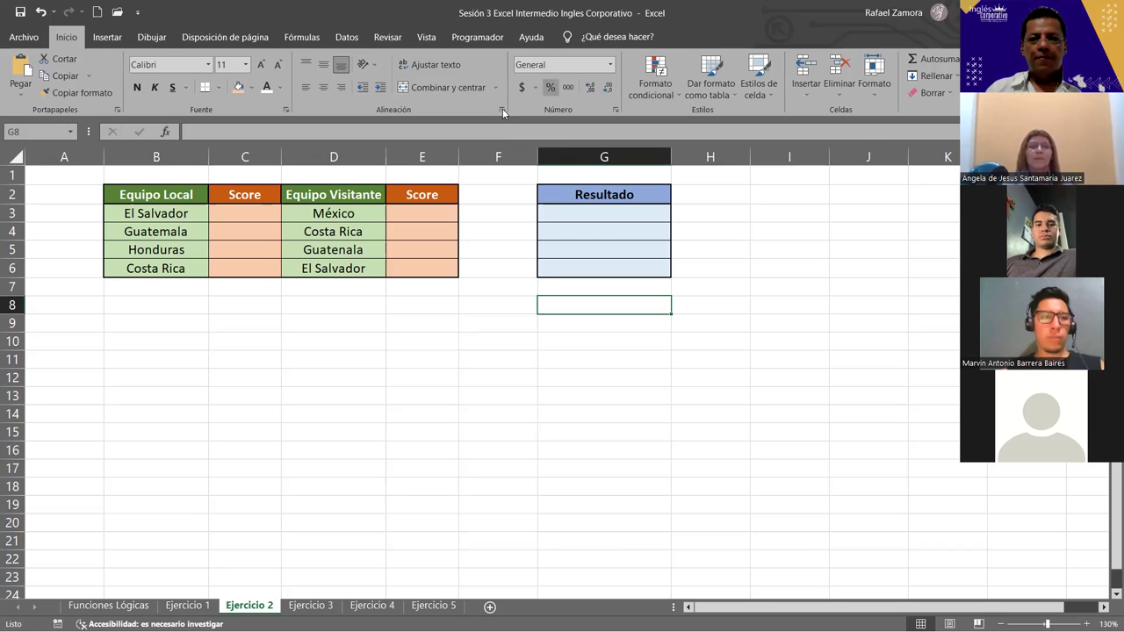
pyautogui.click(608, 217)
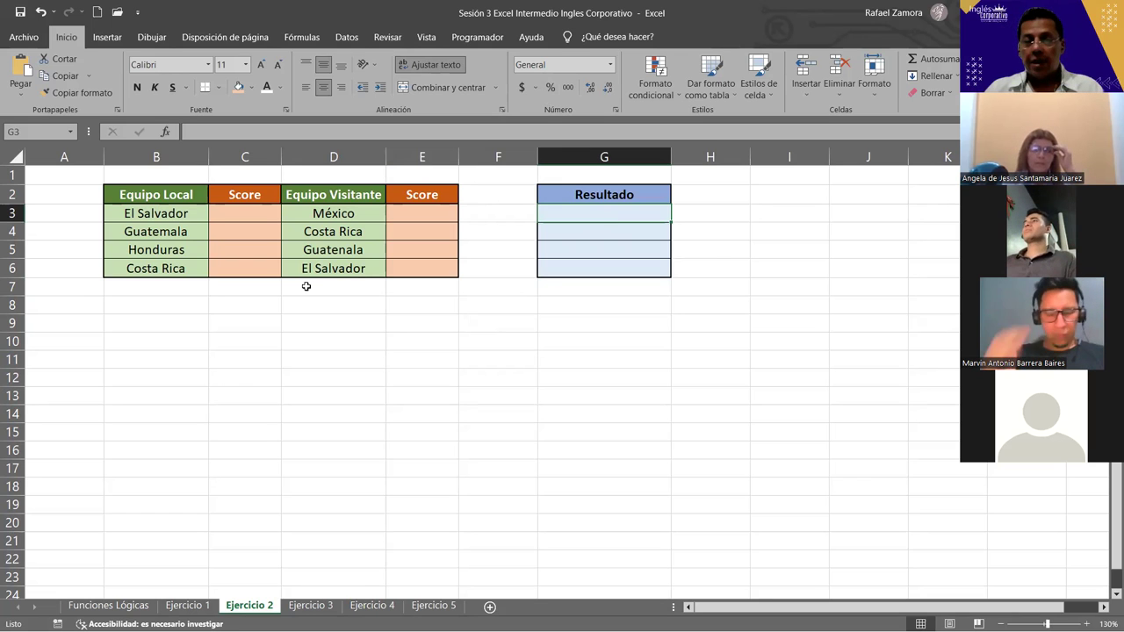
pyautogui.click(251, 212)
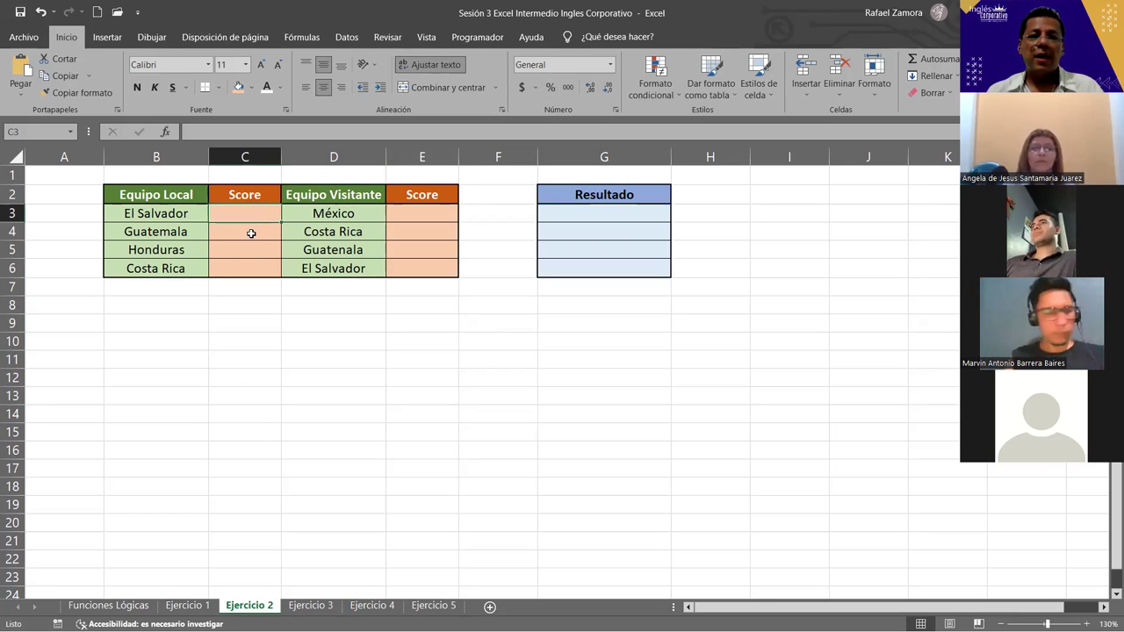
pyautogui.click(251, 232)
pyautogui.click(254, 248)
pyautogui.click(254, 265)
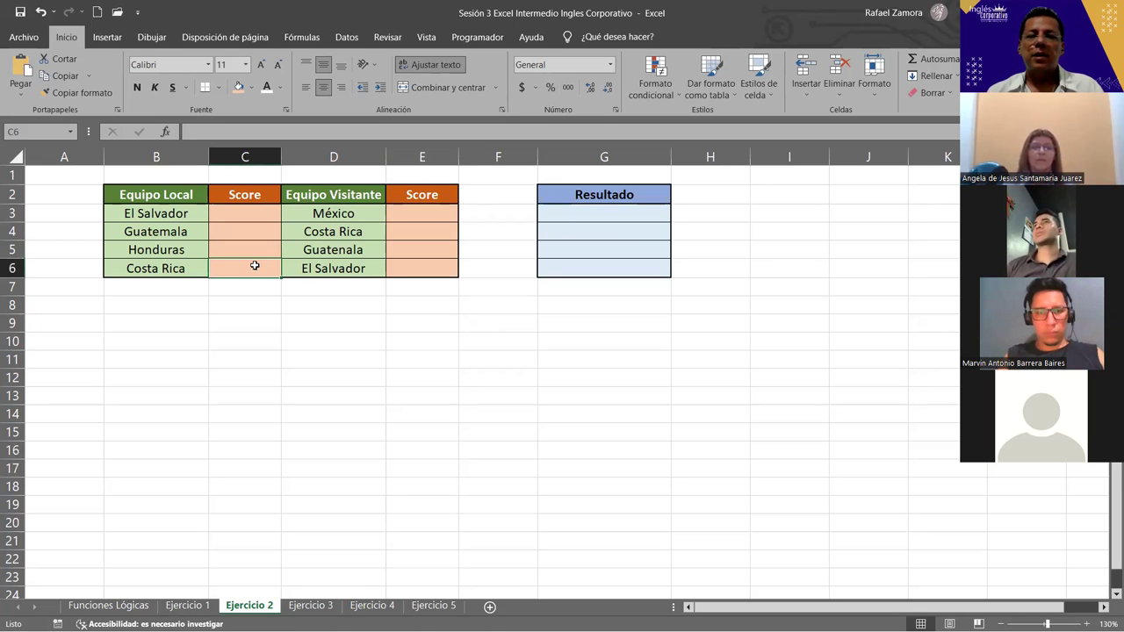
pyautogui.click(237, 217)
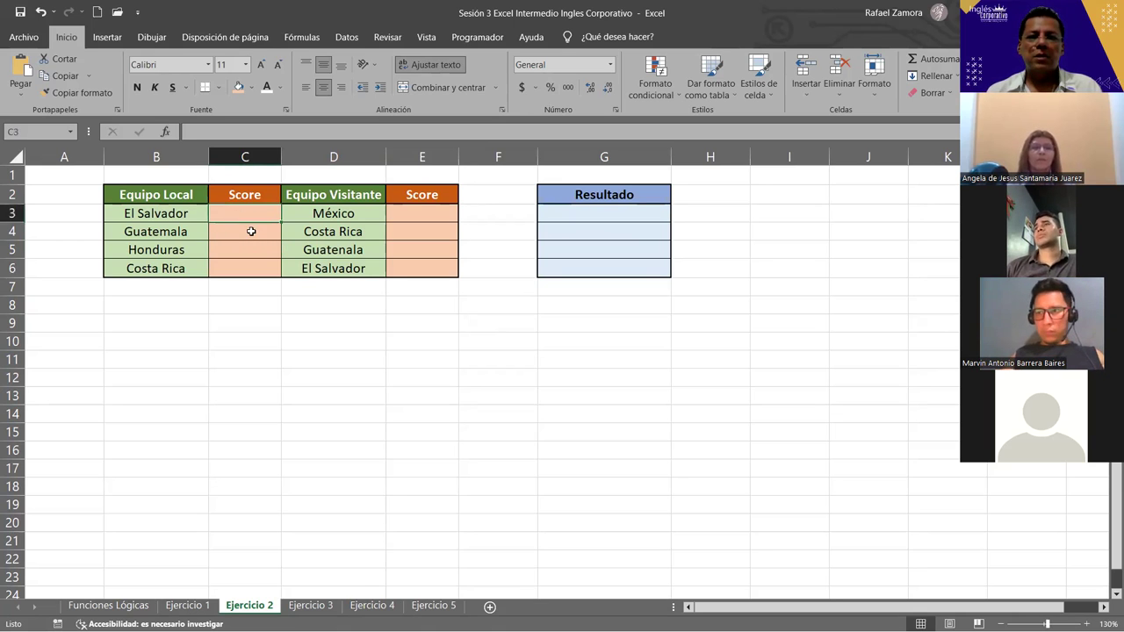
pyautogui.click(422, 218)
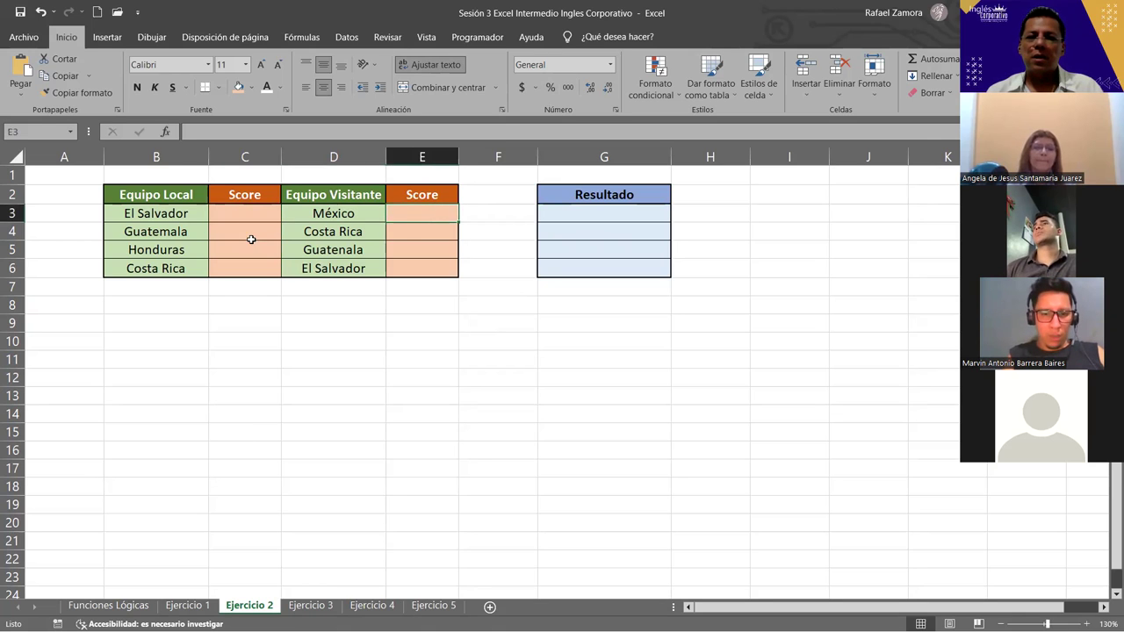
pyautogui.click(247, 230)
pyautogui.click(425, 226)
pyautogui.click(230, 264)
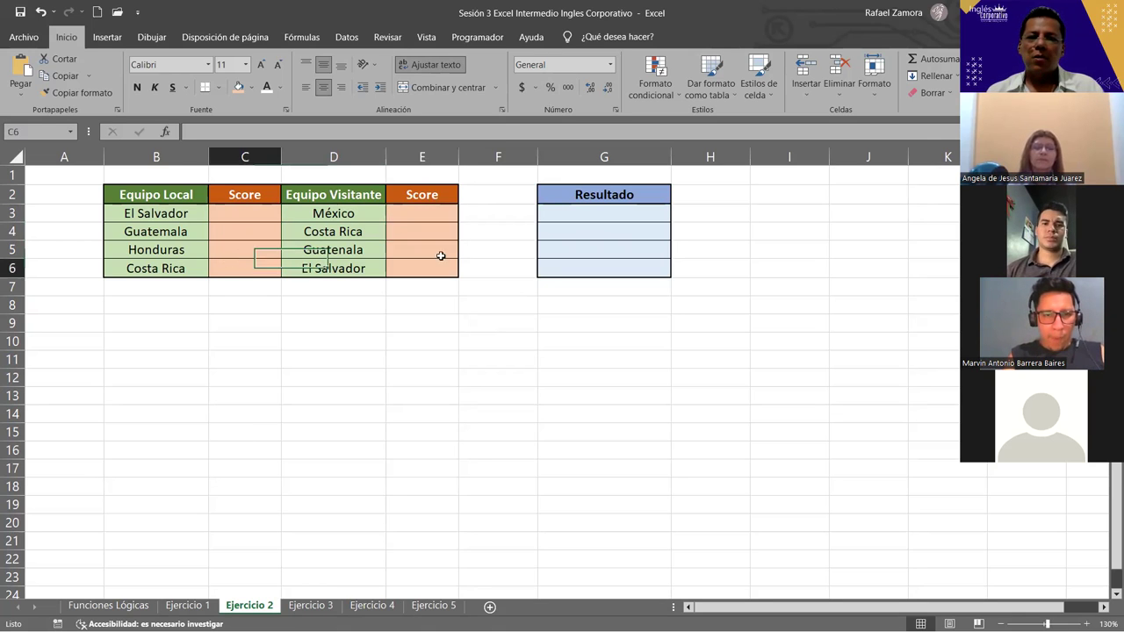
pyautogui.click(271, 218)
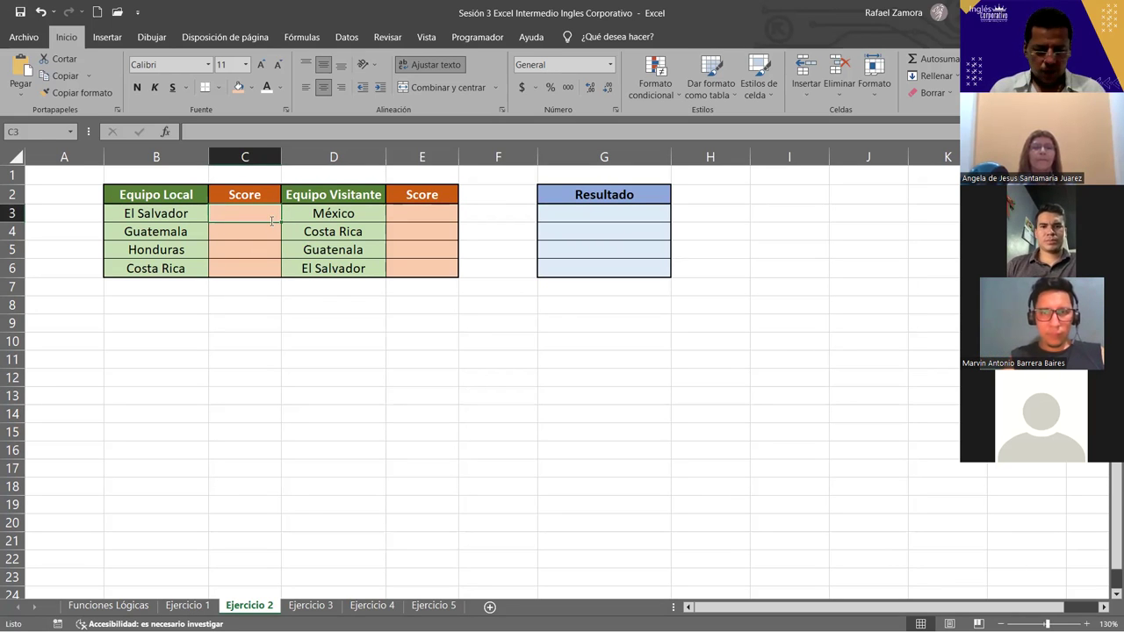
# Step: Fill C3:C6 with =ALEATORIO.ENTRE(1,3) and copy those formulas into E3:E6
pyautogui.write('=')
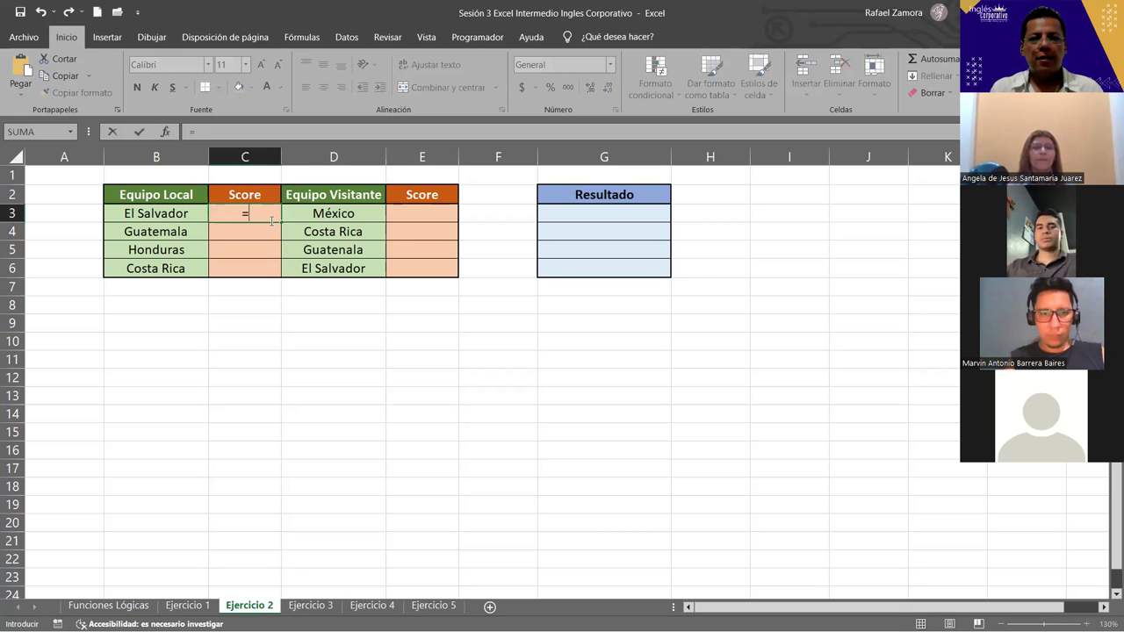
pyautogui.write('ALEATORIO.ENTRE(')
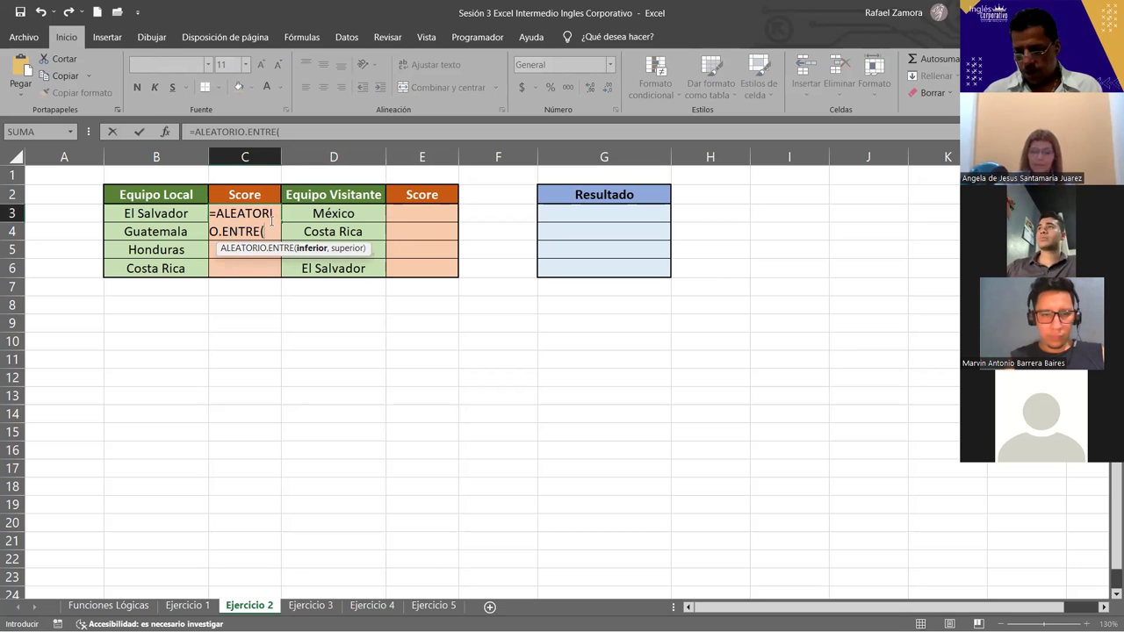
pyautogui.write('1,3')
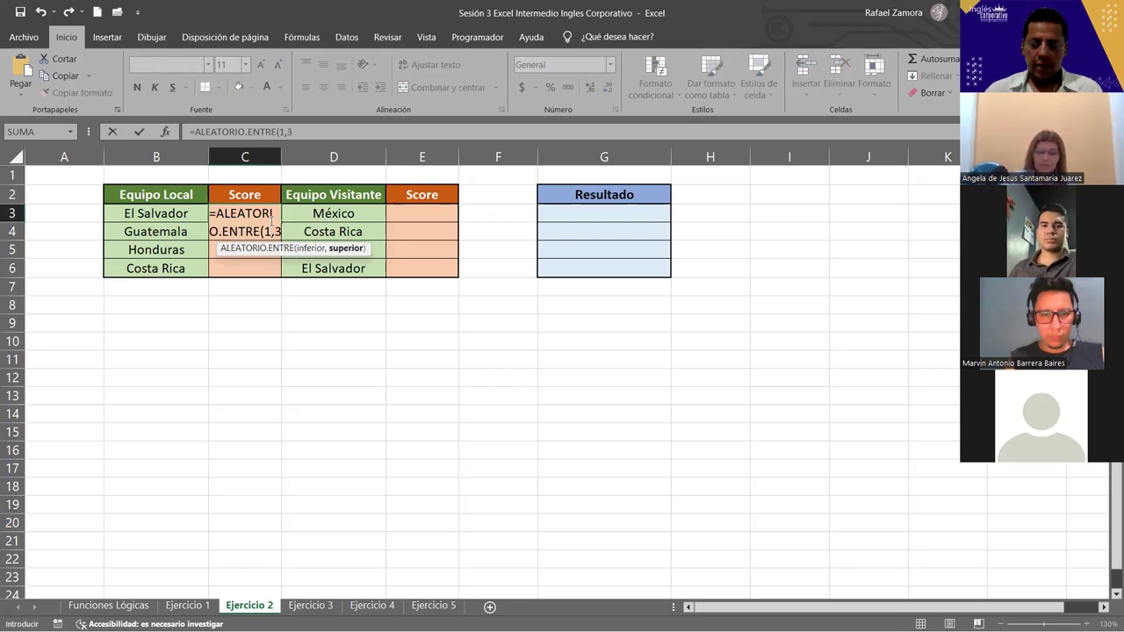
pyautogui.press('Return')
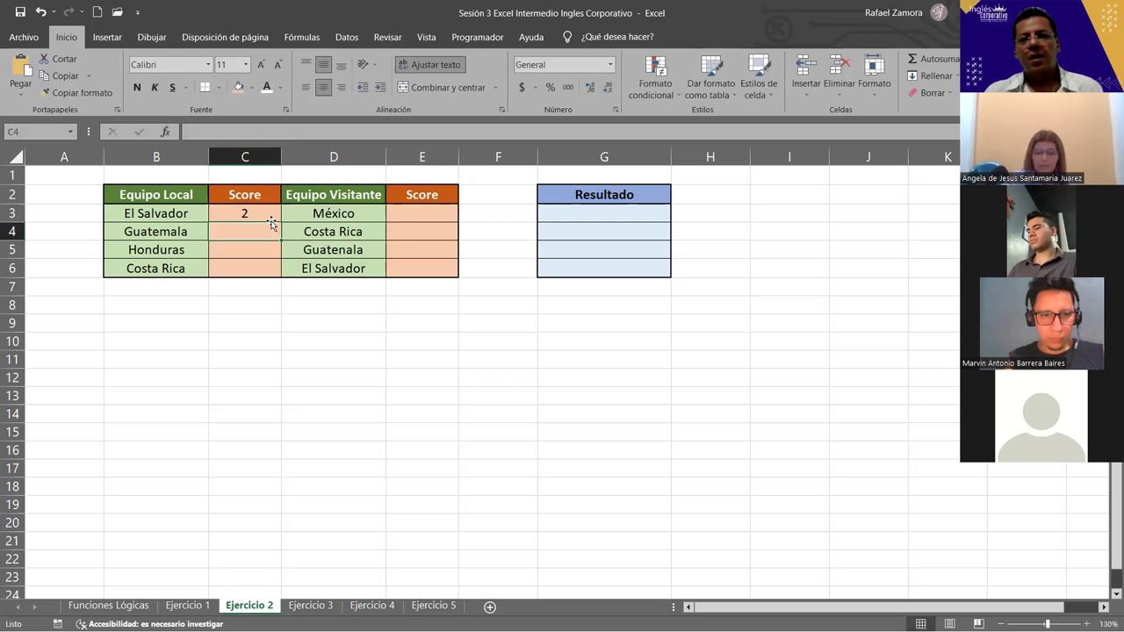
pyautogui.click(269, 218)
pyautogui.moveTo(282, 245); pyautogui.dragTo(277, 272)
pyautogui.hotkey('ctrl', 'c')
pyautogui.click(430, 213)
pyautogui.hotkey('ctrl', 'v')
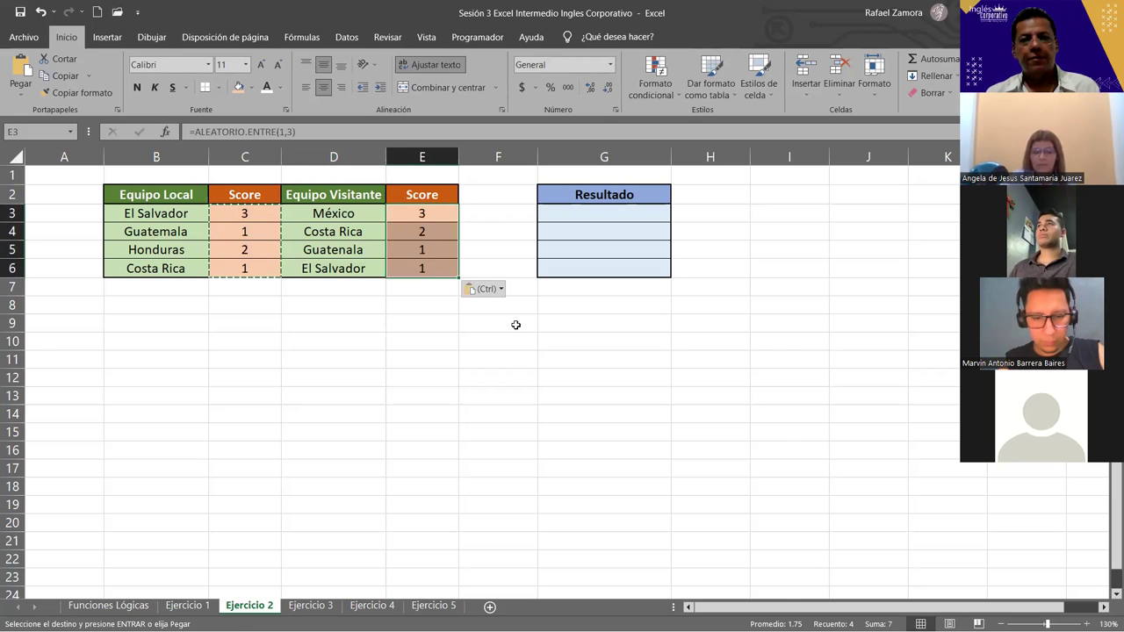
pyautogui.click(459, 400)
pyautogui.press('Escape')
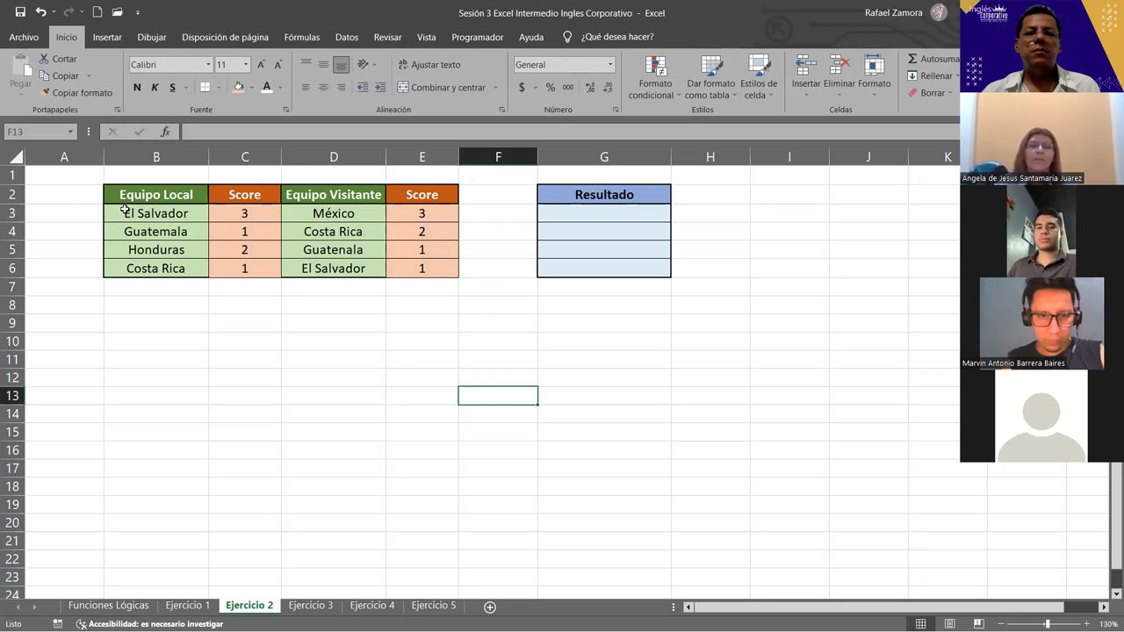
# Step: Apply All Borders to the match table B3:E6
pyautogui.moveTo(179, 212); pyautogui.dragTo(419, 269)
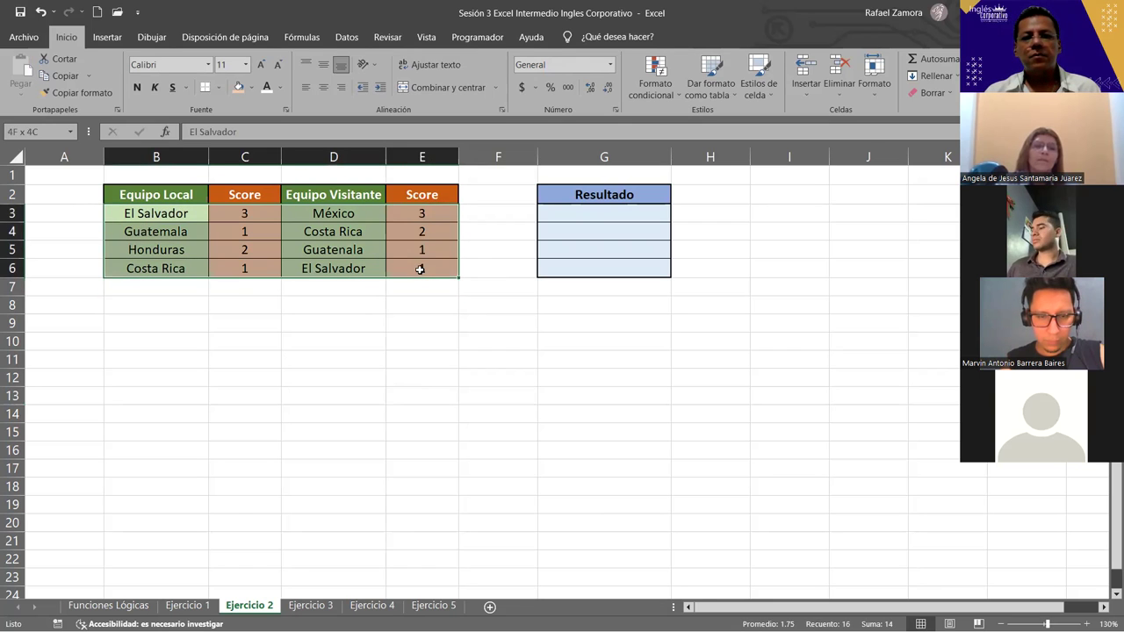
pyautogui.click(222, 88)
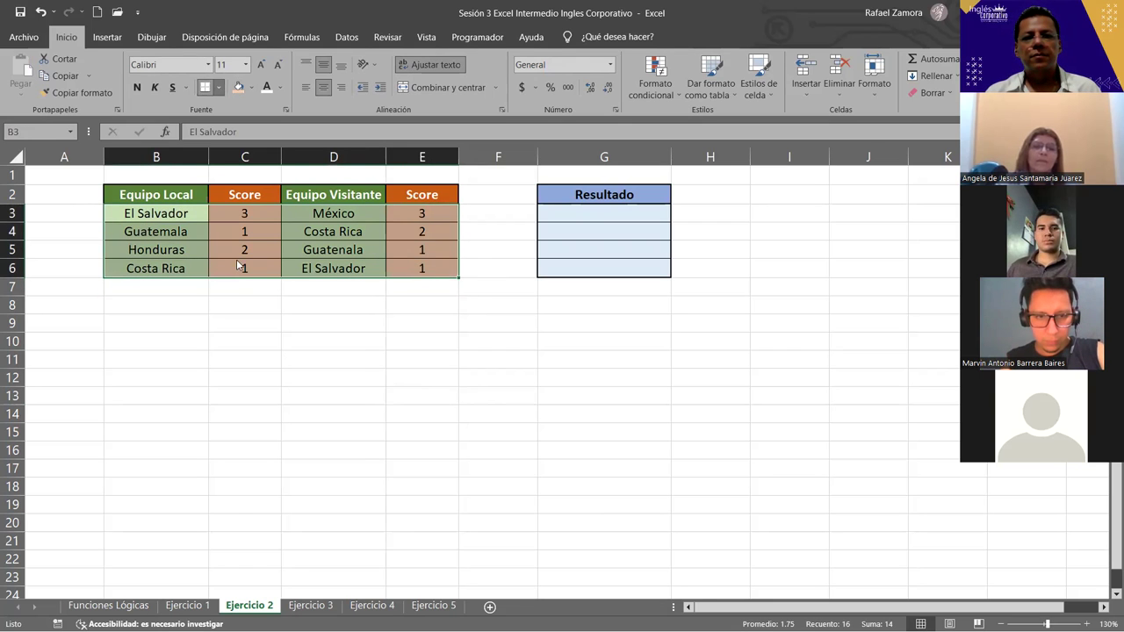
pyautogui.click(251, 268)
pyautogui.click(245, 267)
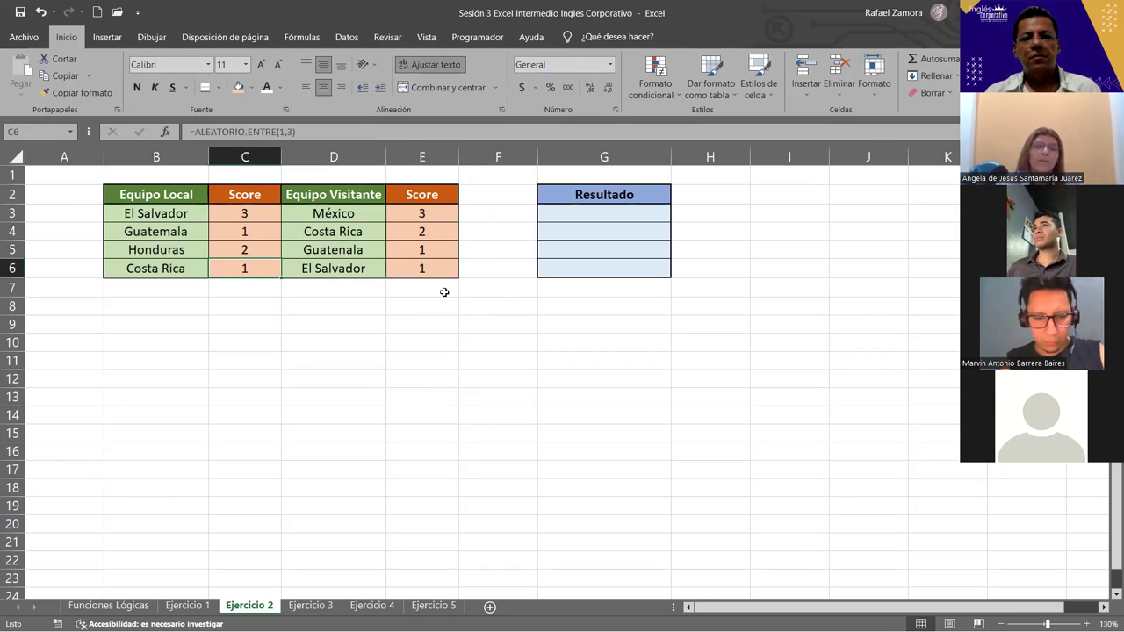
pyautogui.click(474, 329)
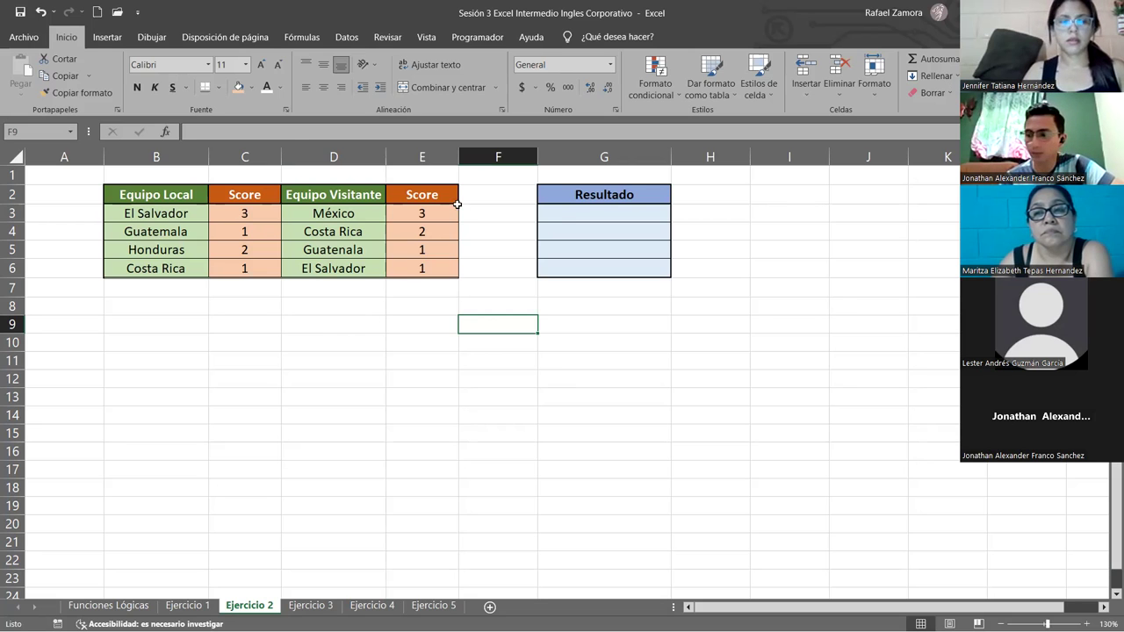
pyautogui.click(430, 215)
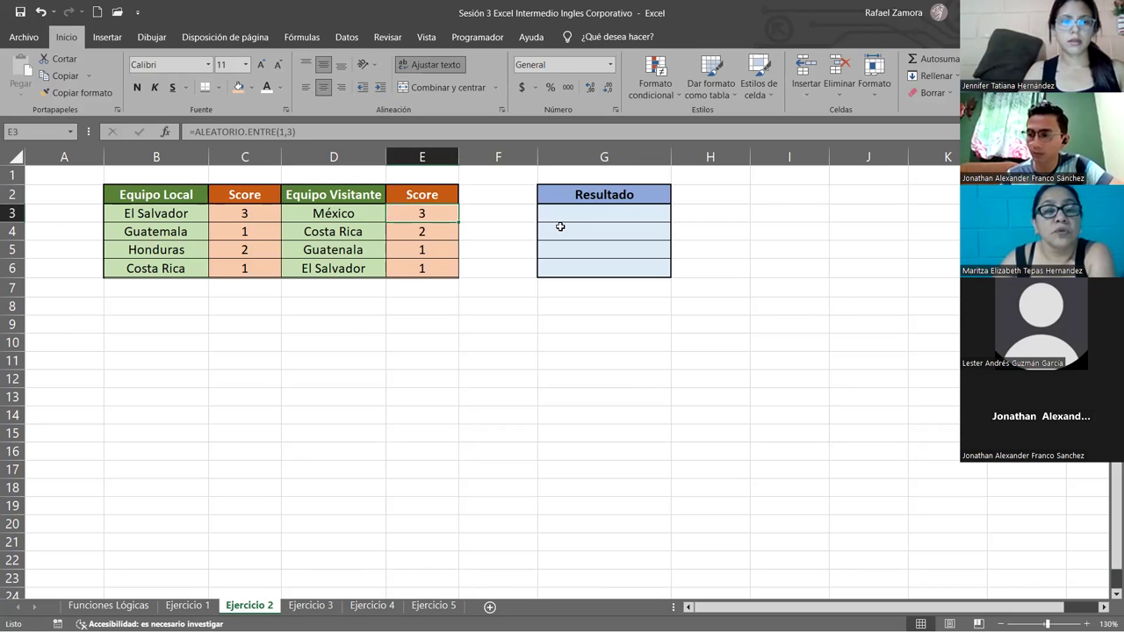
pyautogui.click(622, 215)
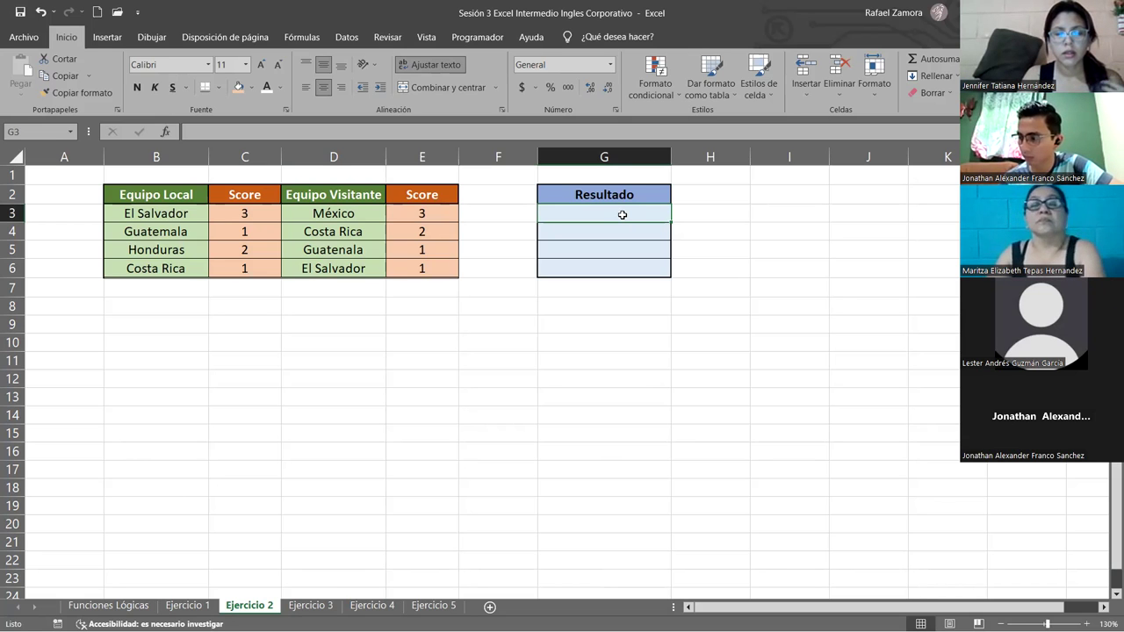
pyautogui.click(231, 217)
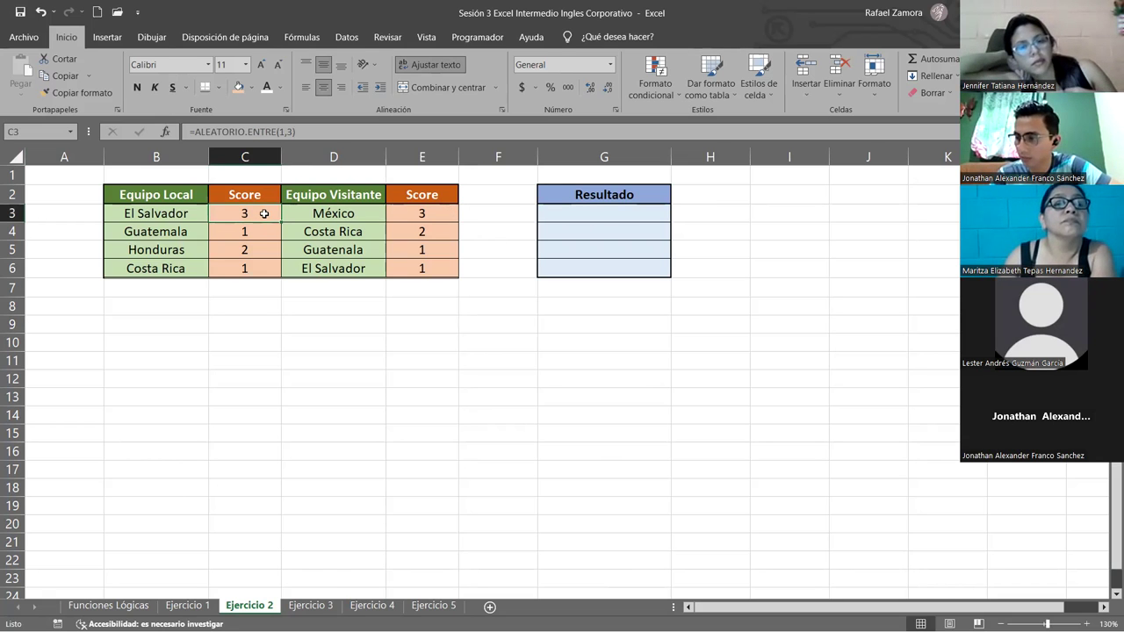
pyautogui.click(610, 214)
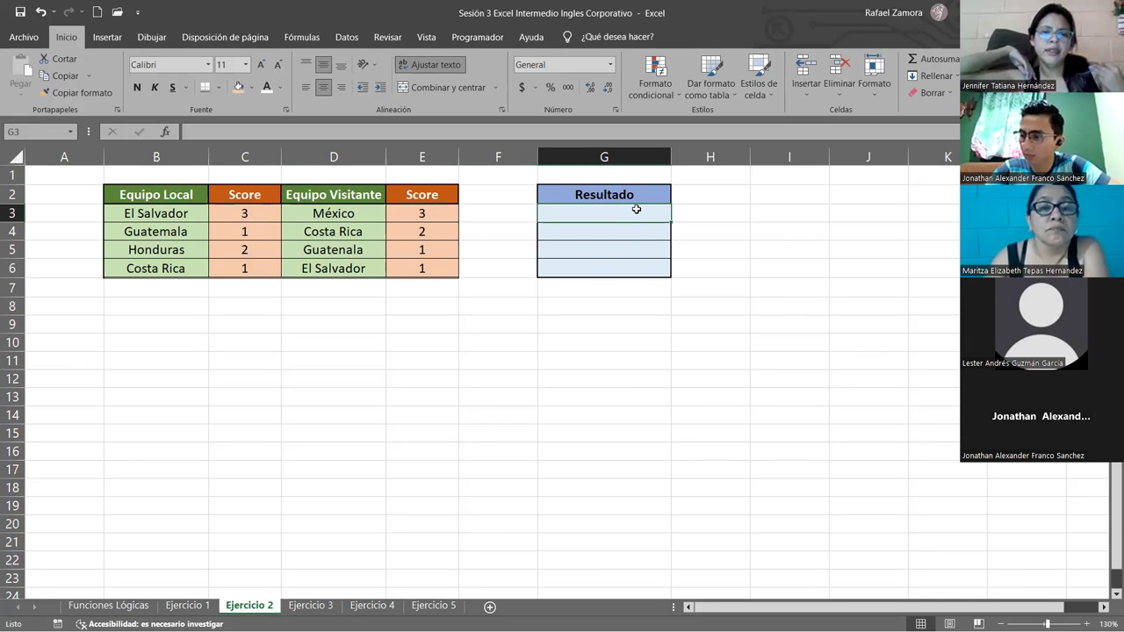
pyautogui.click(646, 229)
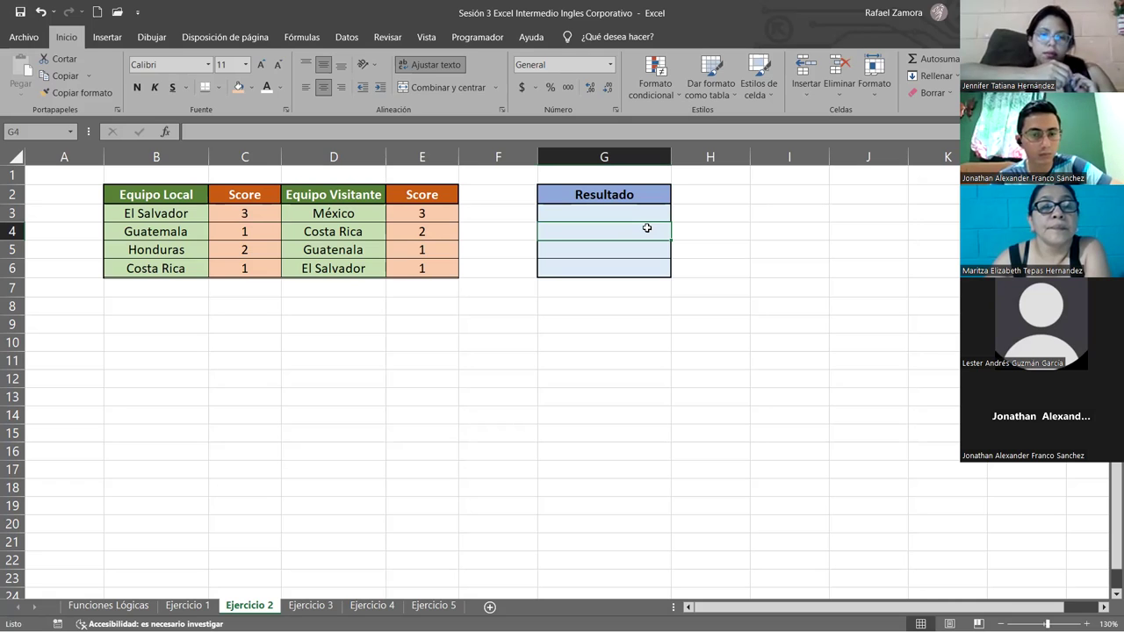
pyautogui.click(634, 250)
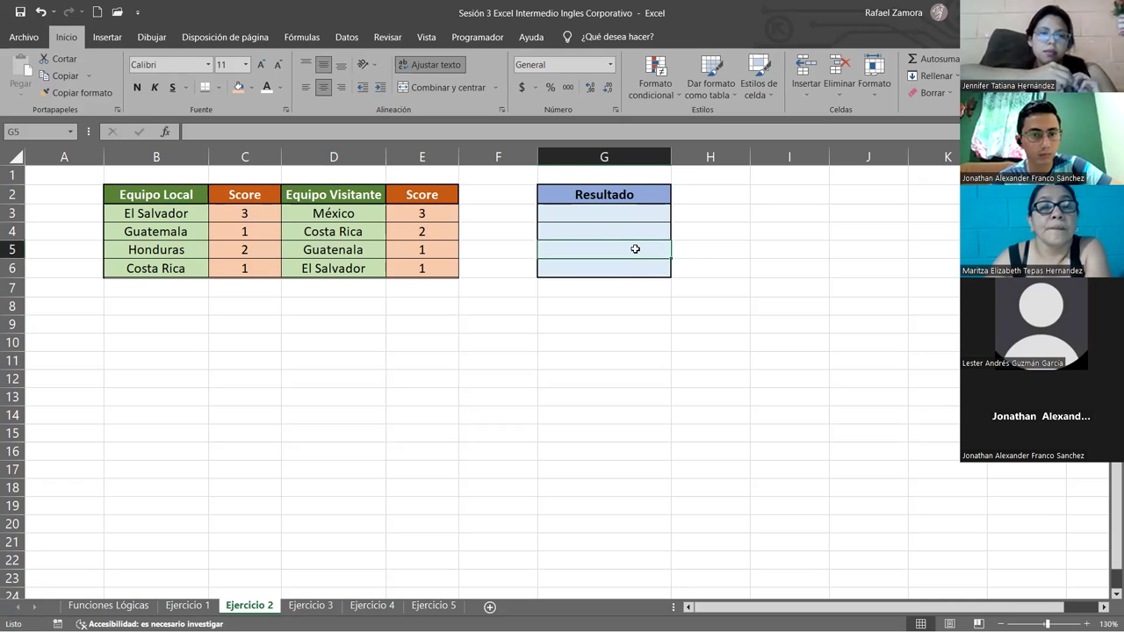
pyautogui.click(615, 272)
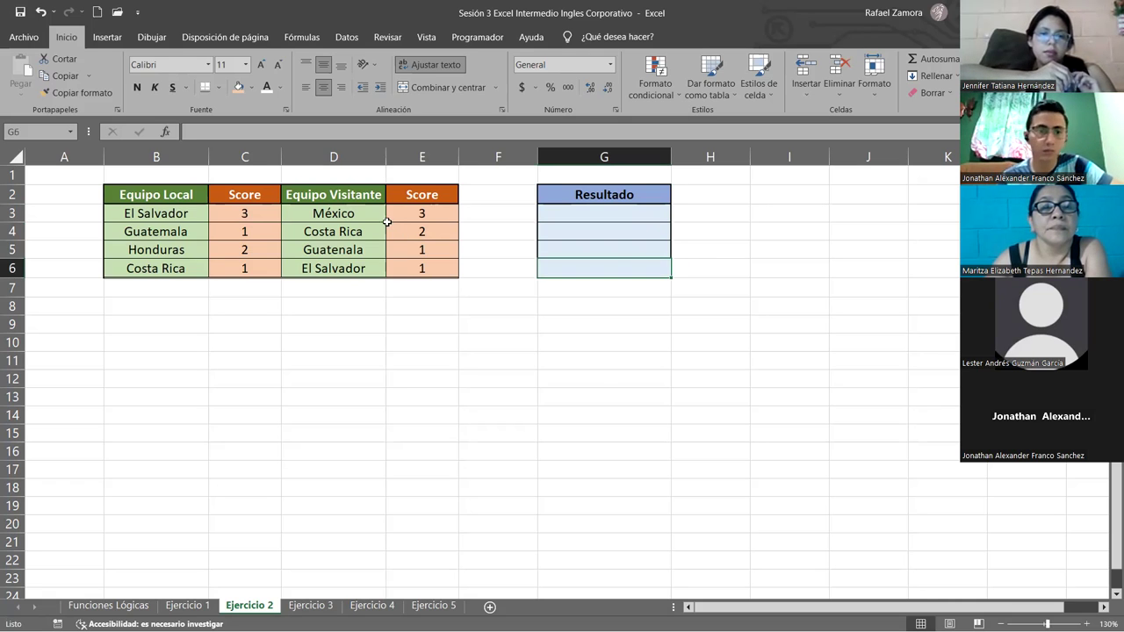
pyautogui.click(665, 215)
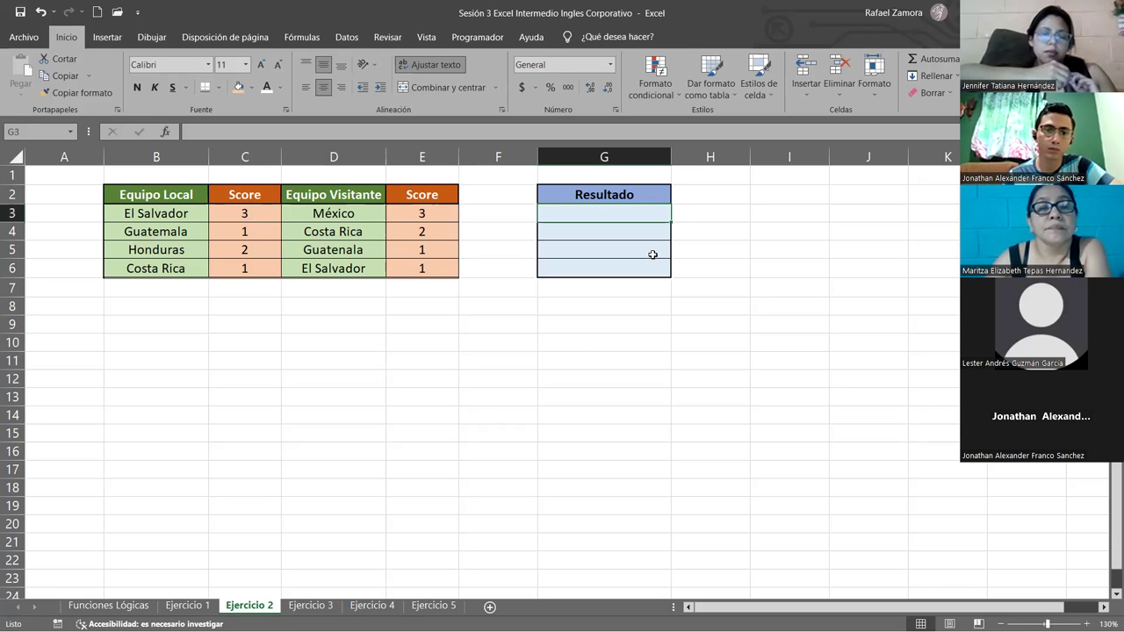
# Step: Start G3's formula as =SI(C3>E3,"Ganador", leaving the false value to add
pyautogui.write('=')
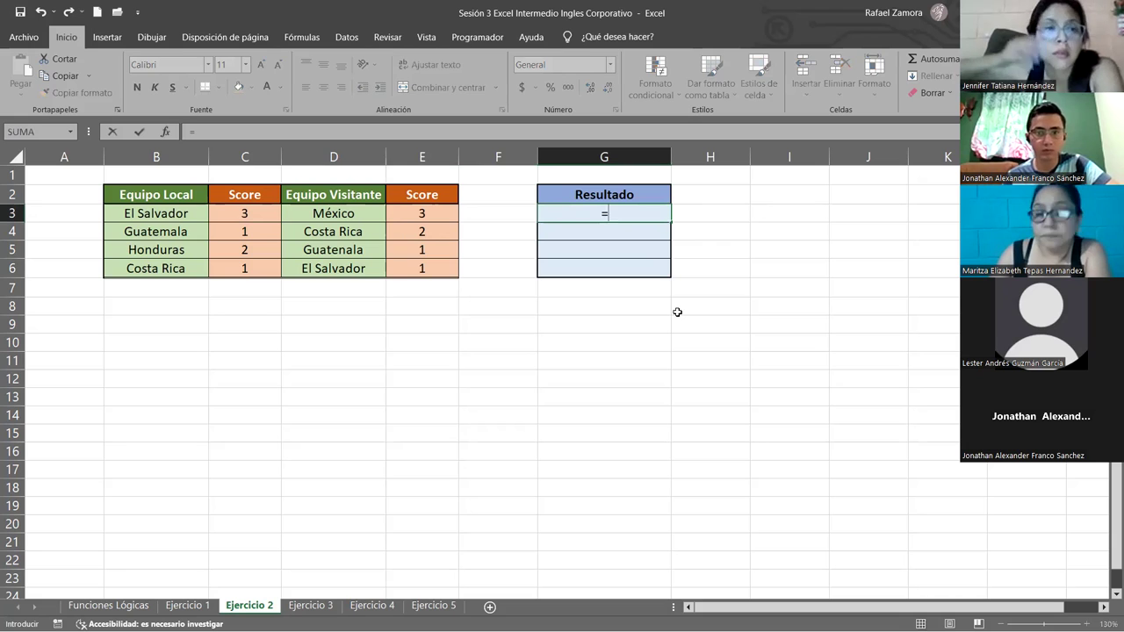
pyautogui.write('SI(')
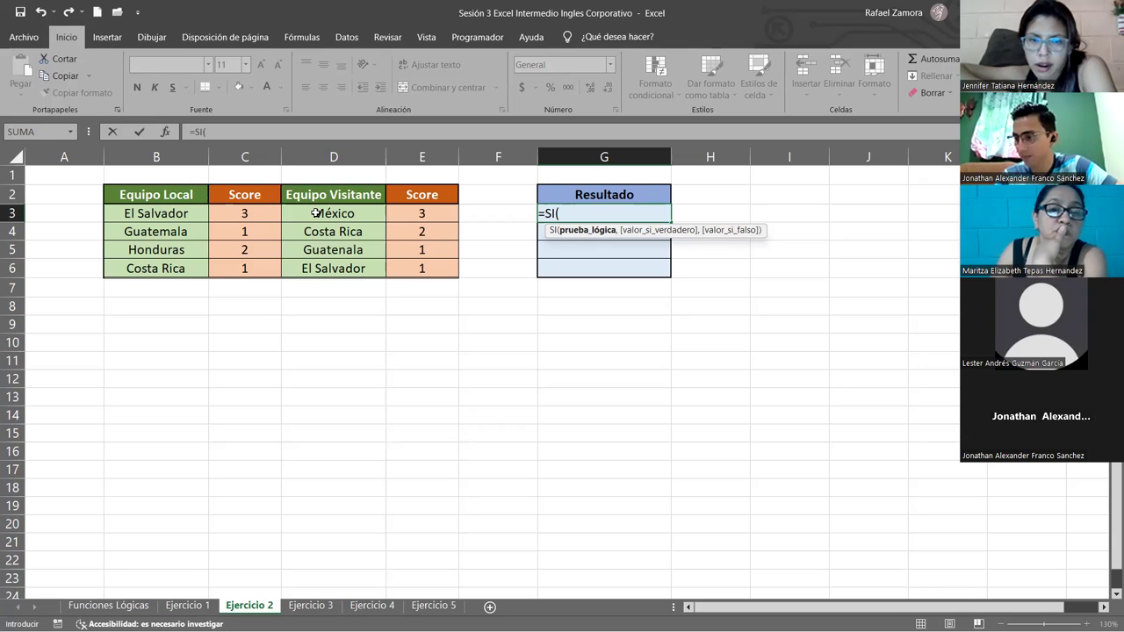
pyautogui.click(257, 211)
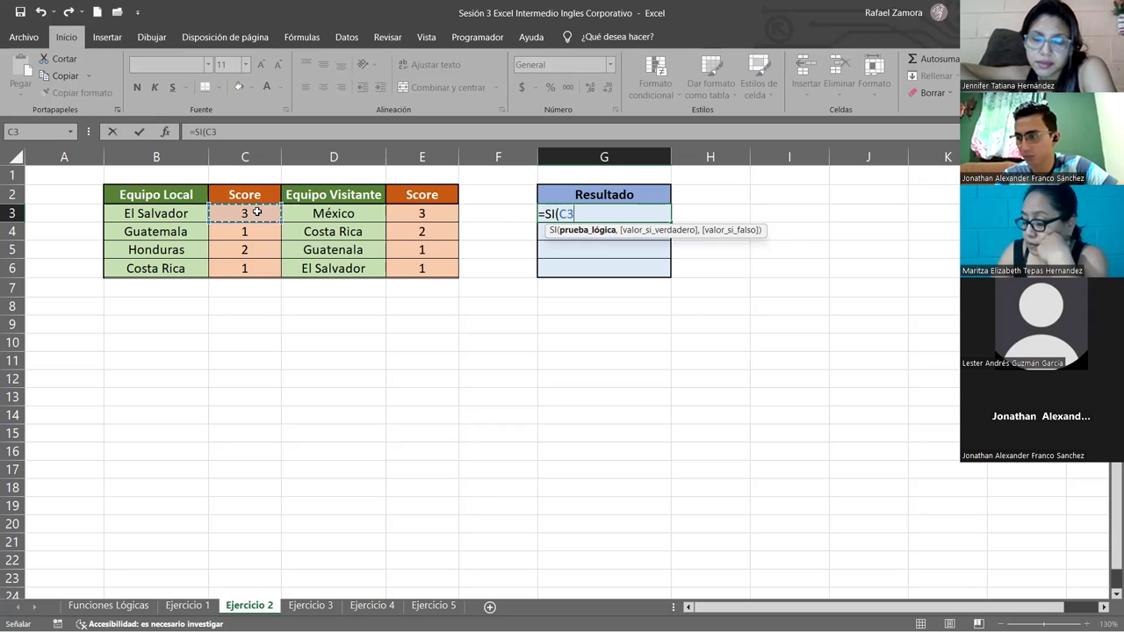
pyautogui.write('>')
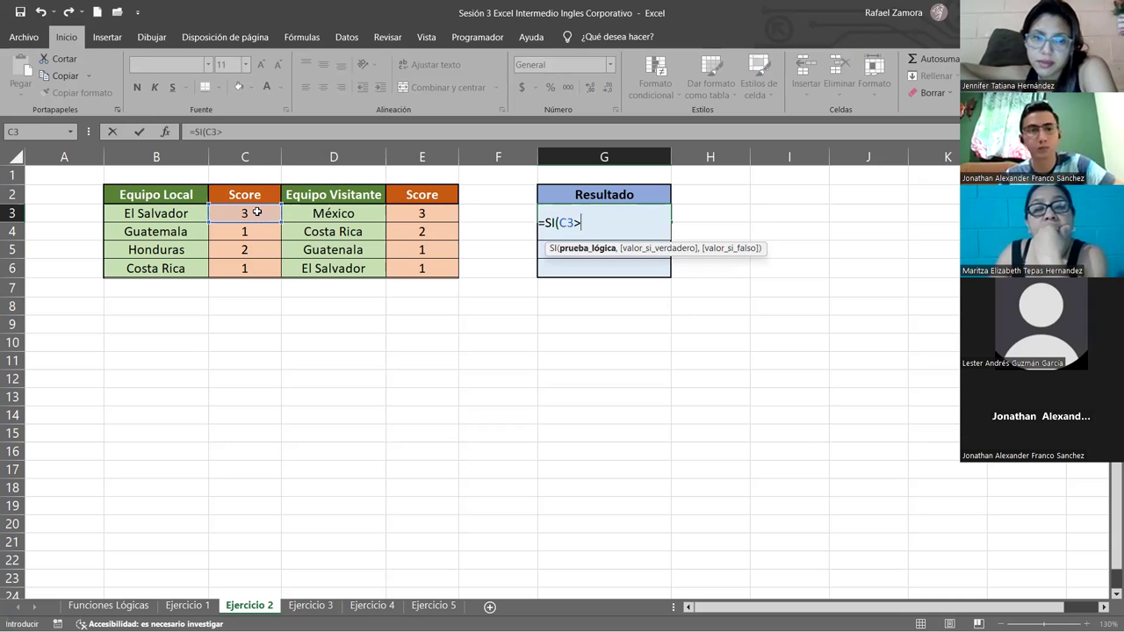
pyautogui.click(440, 210)
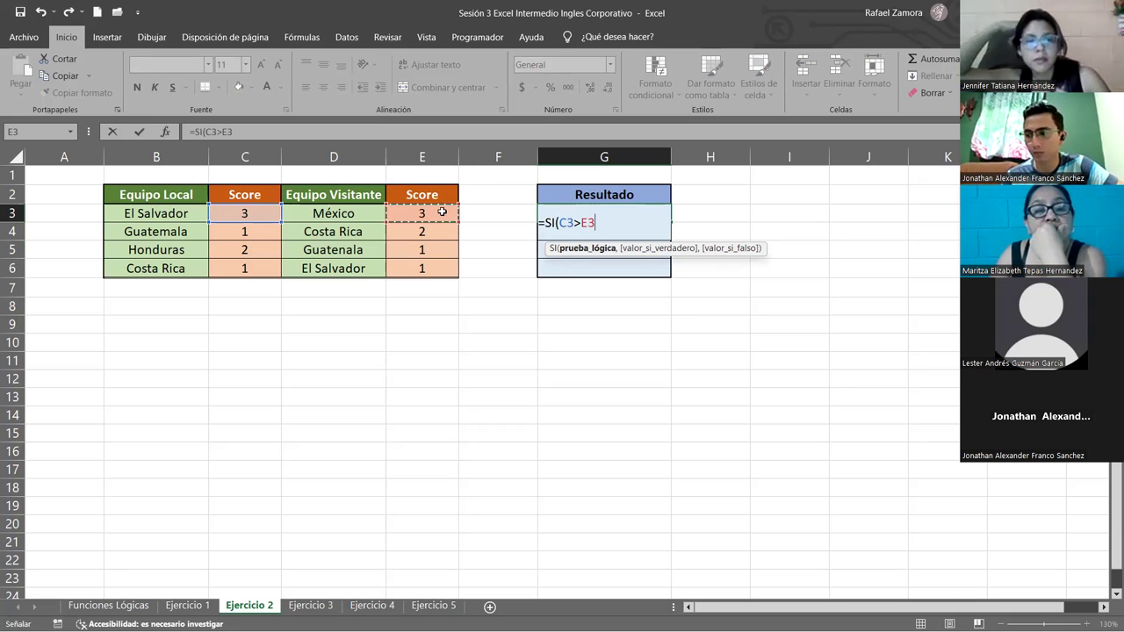
pyautogui.write(',"')
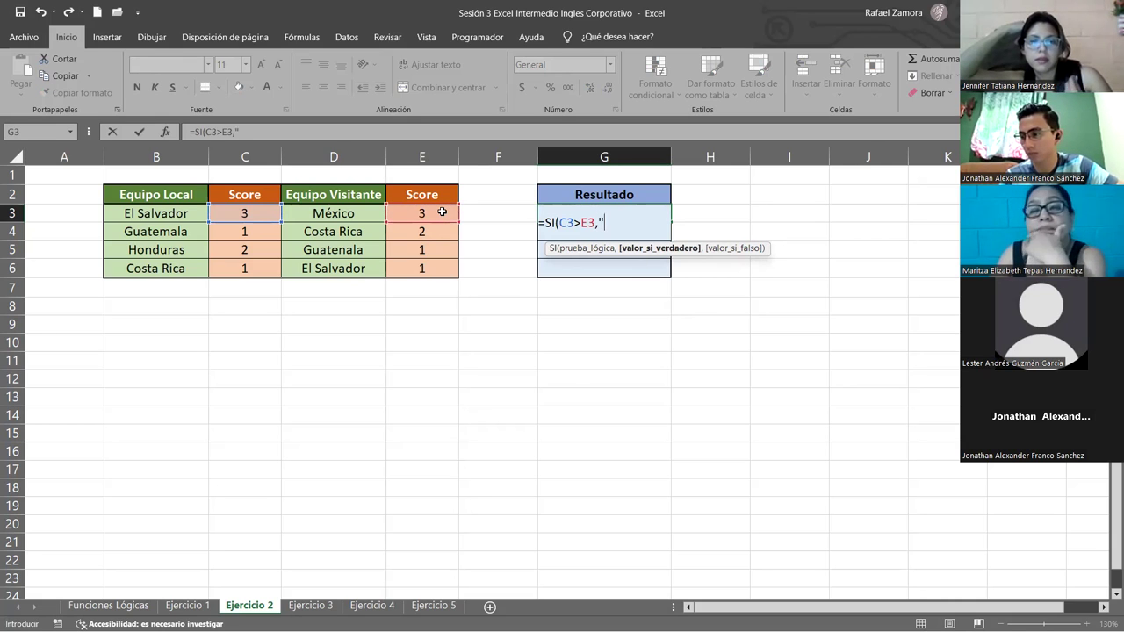
pyautogui.write('Ganador"')
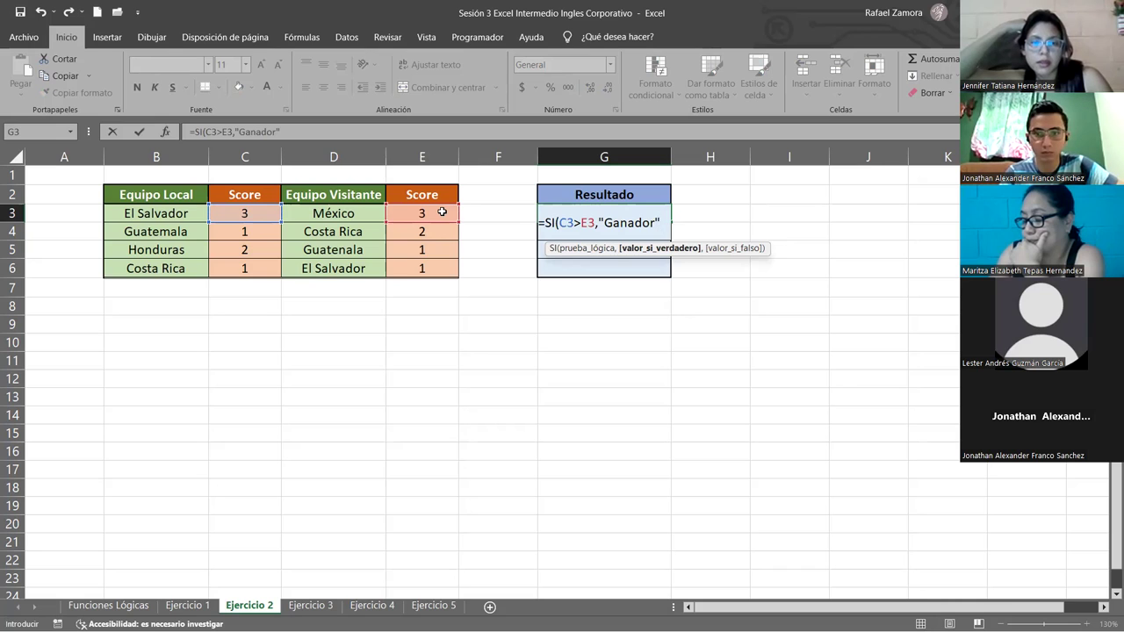
pyautogui.write(',')
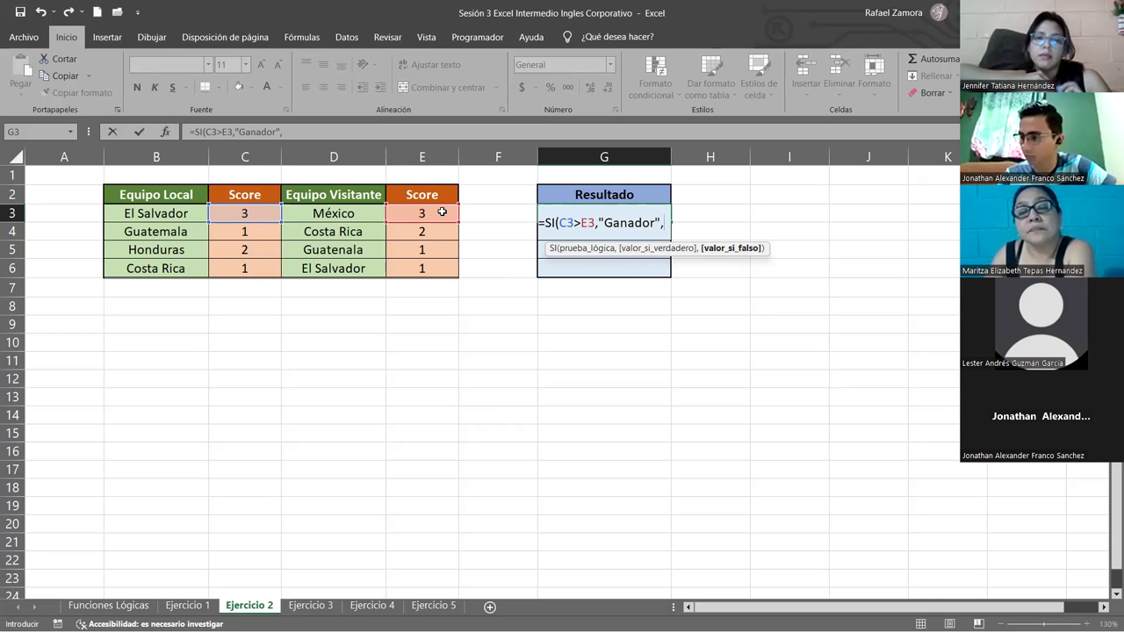
# Step: Complete G3 with the nested SI(C3=E3,"Empate","Perdedor") and closing parenthesis
pyautogui.write('si')
pyautogui.press('Tab')
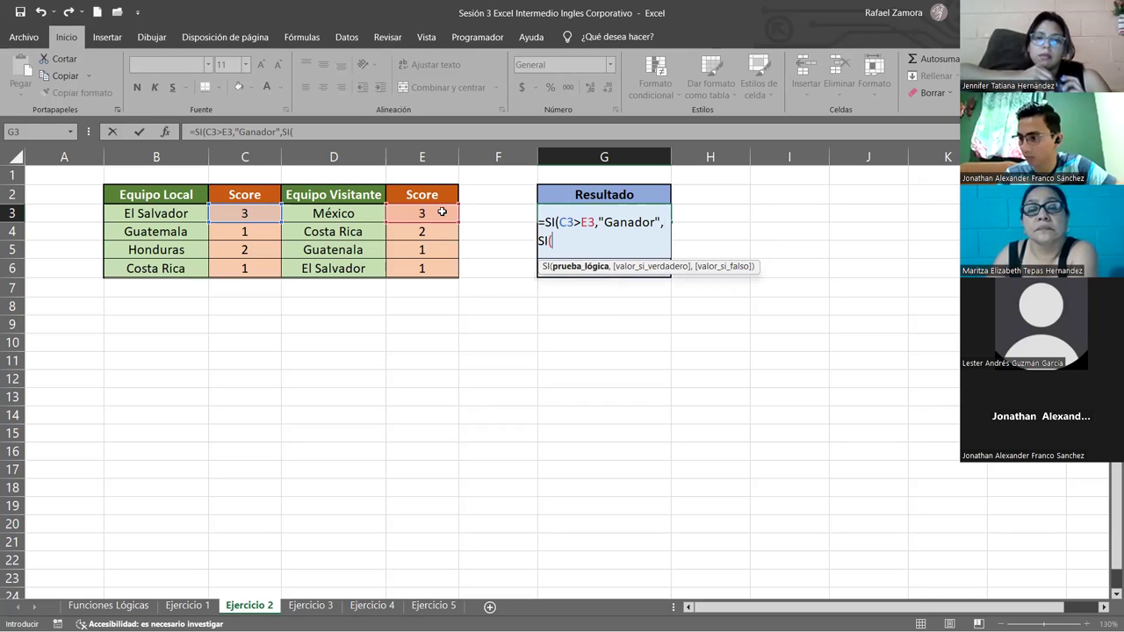
pyautogui.click(237, 211)
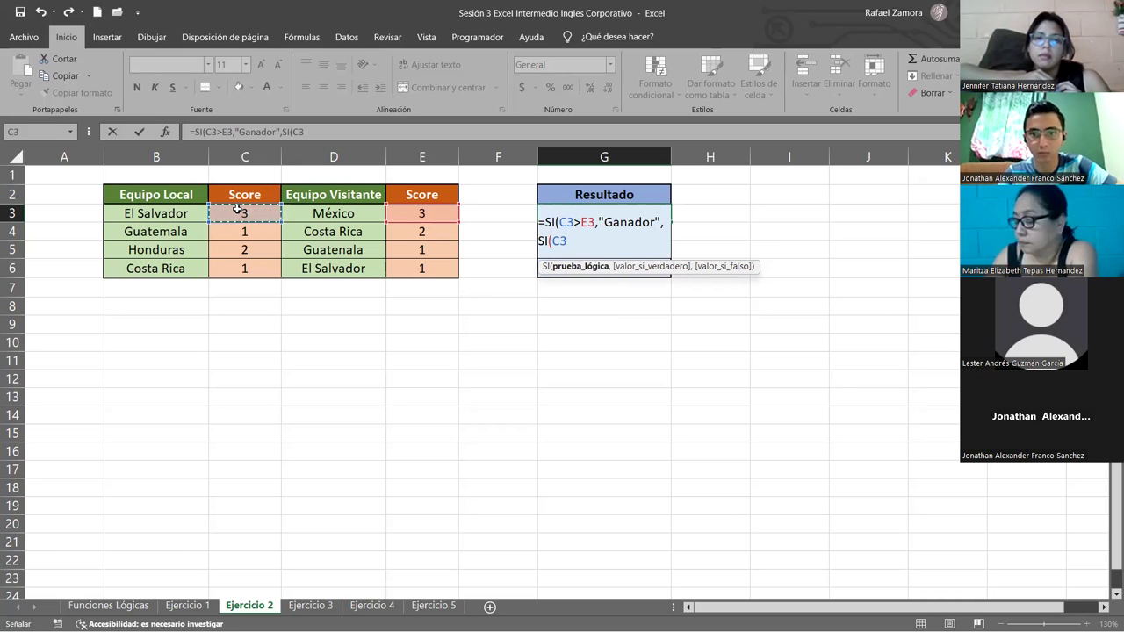
pyautogui.write('=')
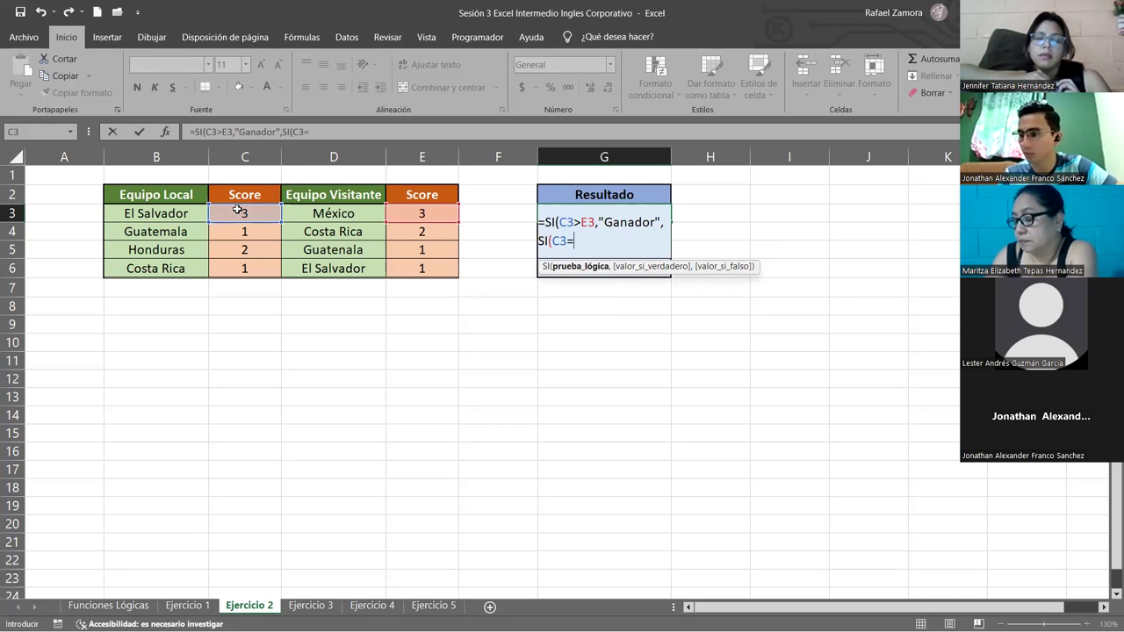
pyautogui.click(422, 212)
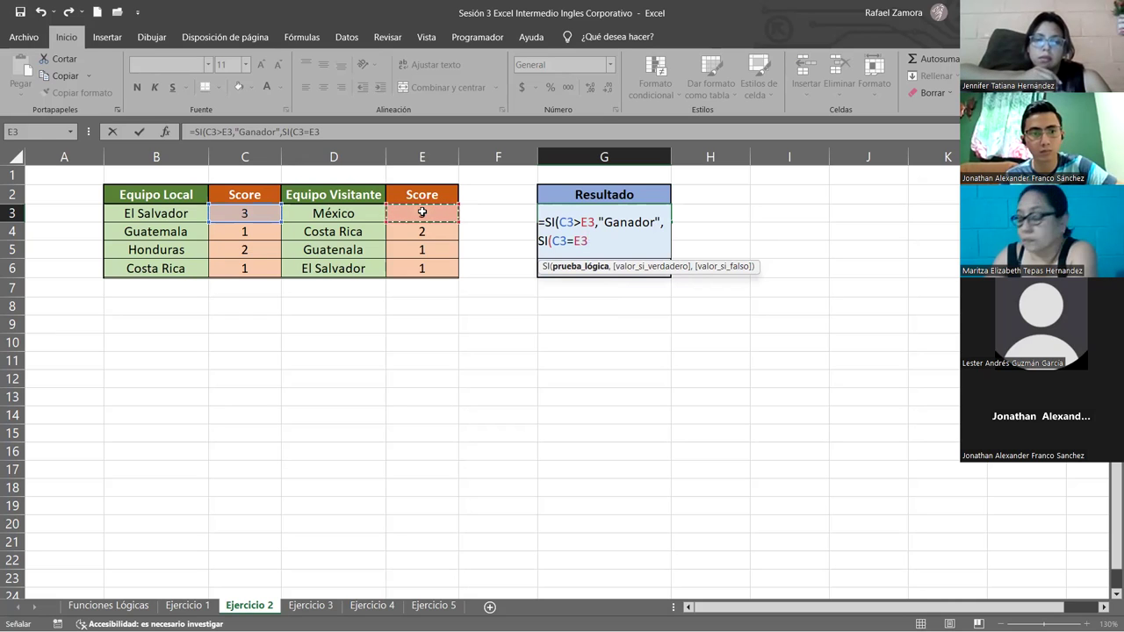
pyautogui.write(',')
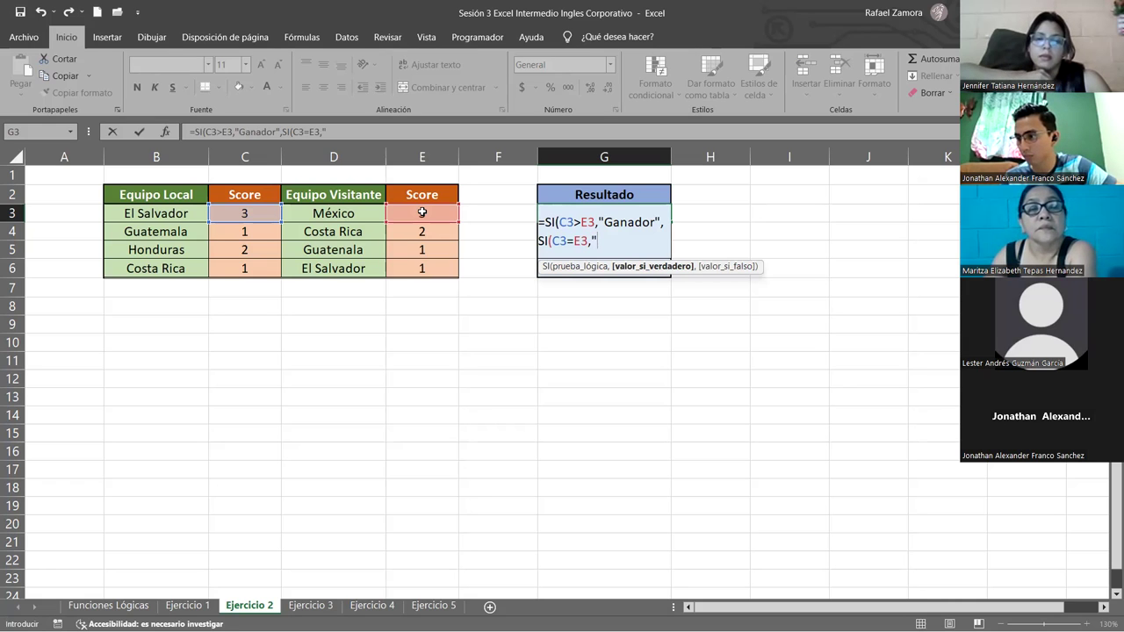
pyautogui.write('Empate"')
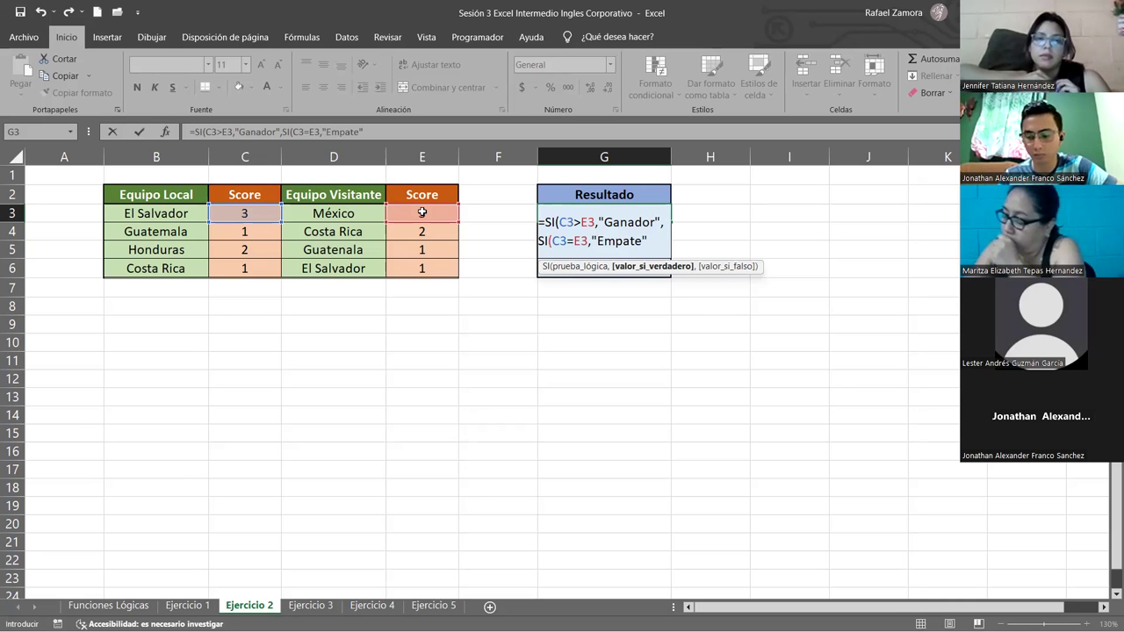
pyautogui.write(',')
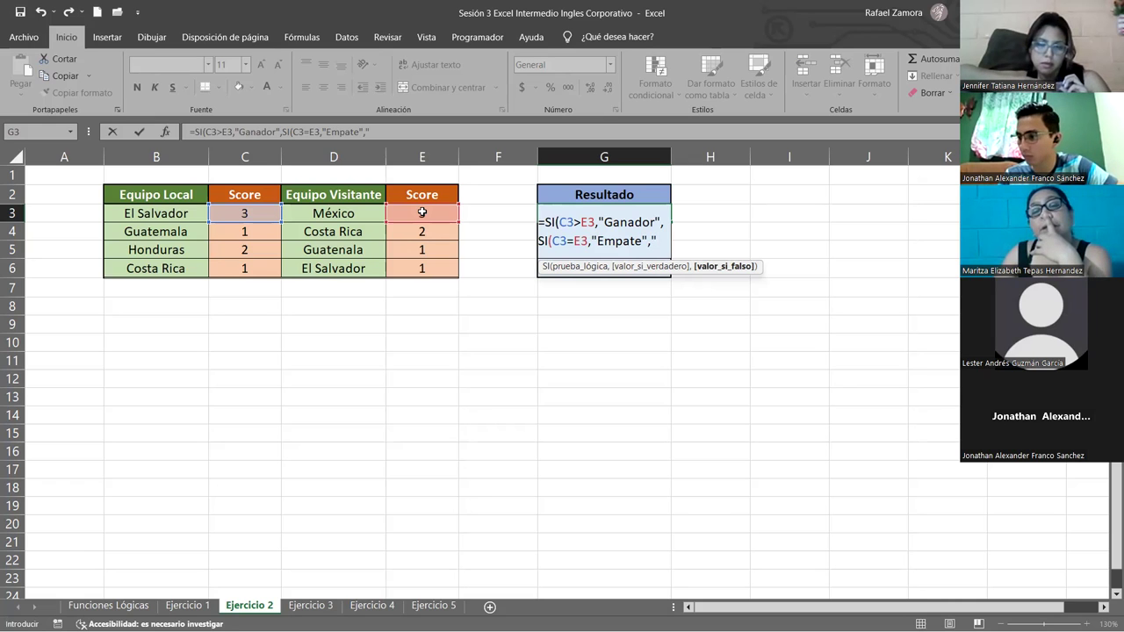
pyautogui.write('Perdedor"')
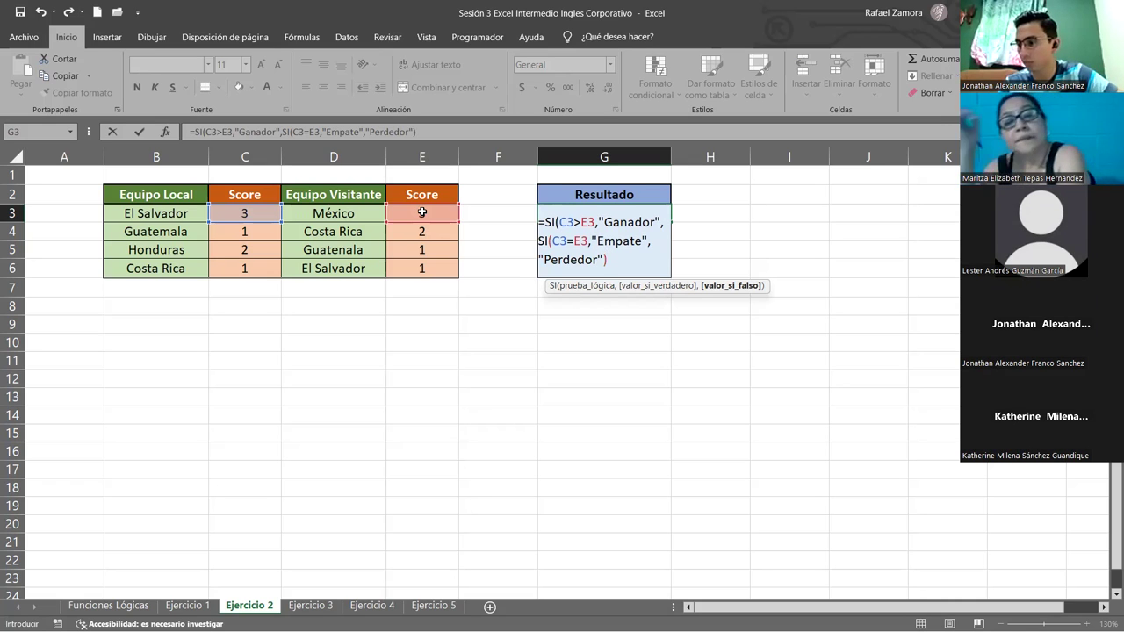
pyautogui.write(')')
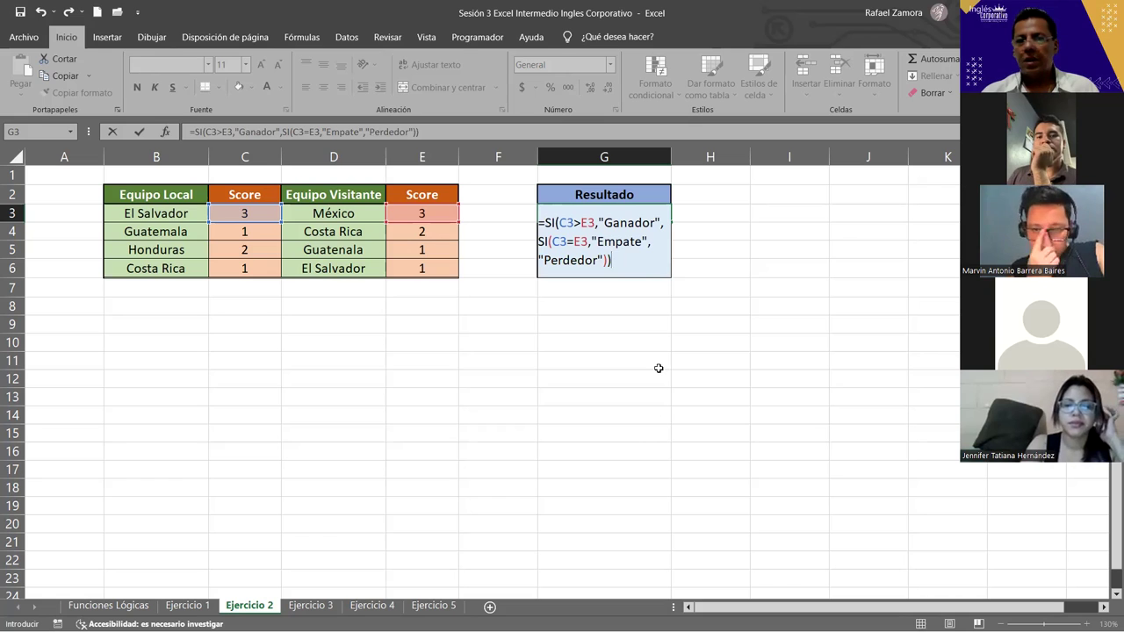
# Step: Commit G3's result formula, fill it down to G6, and recalculate with F9
pyautogui.press('Return')
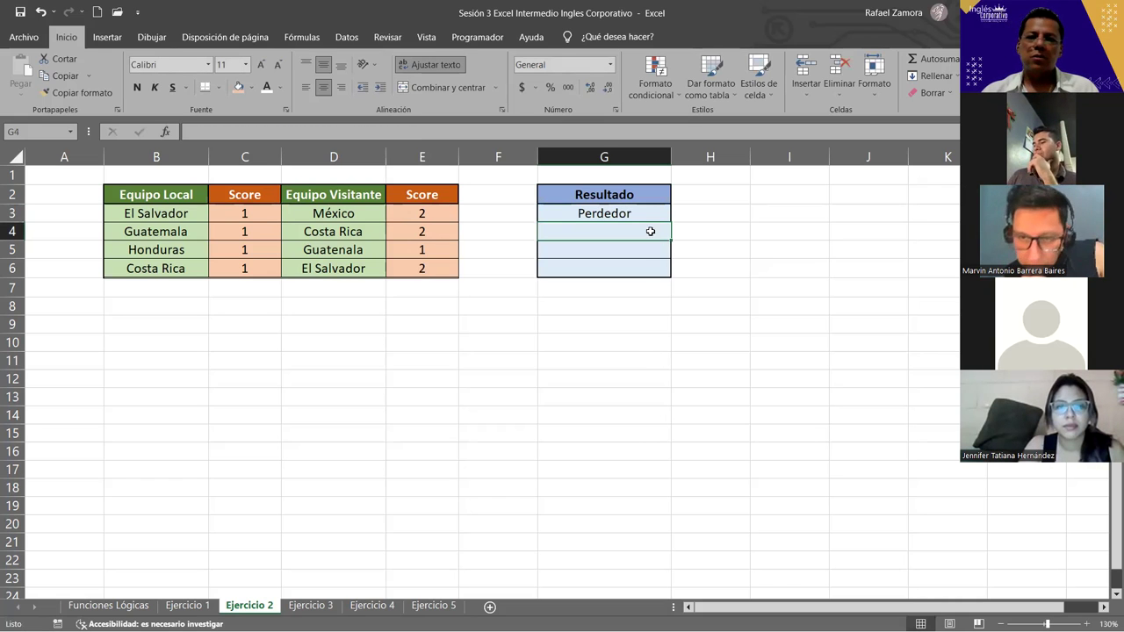
pyautogui.click(645, 207)
pyautogui.moveTo(670, 222); pyautogui.dragTo(663, 272)
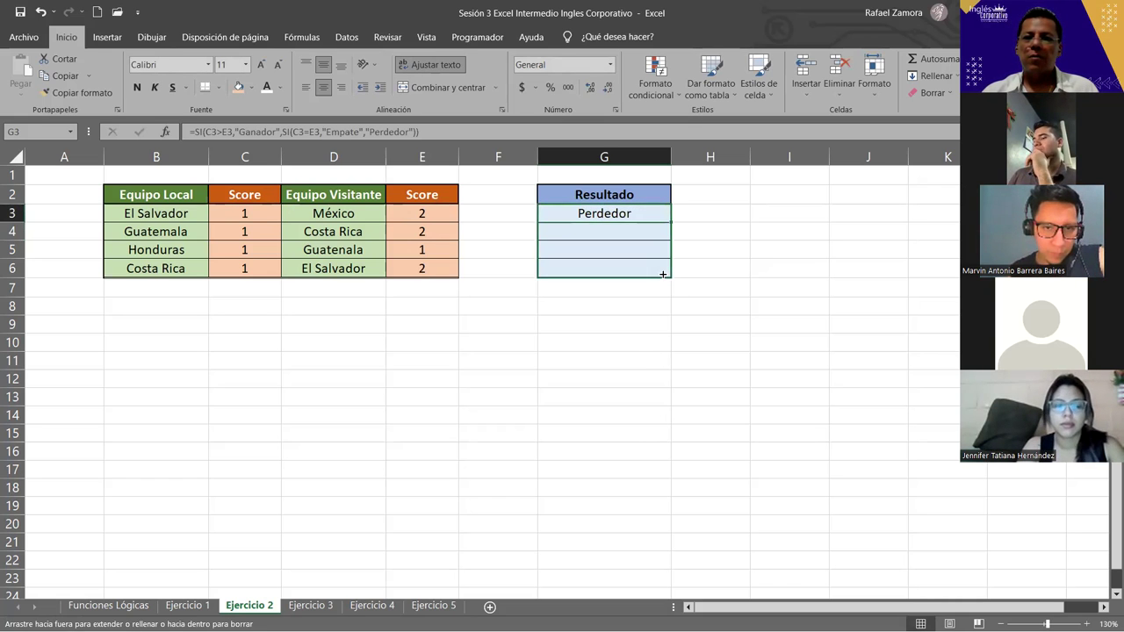
pyautogui.click(617, 420)
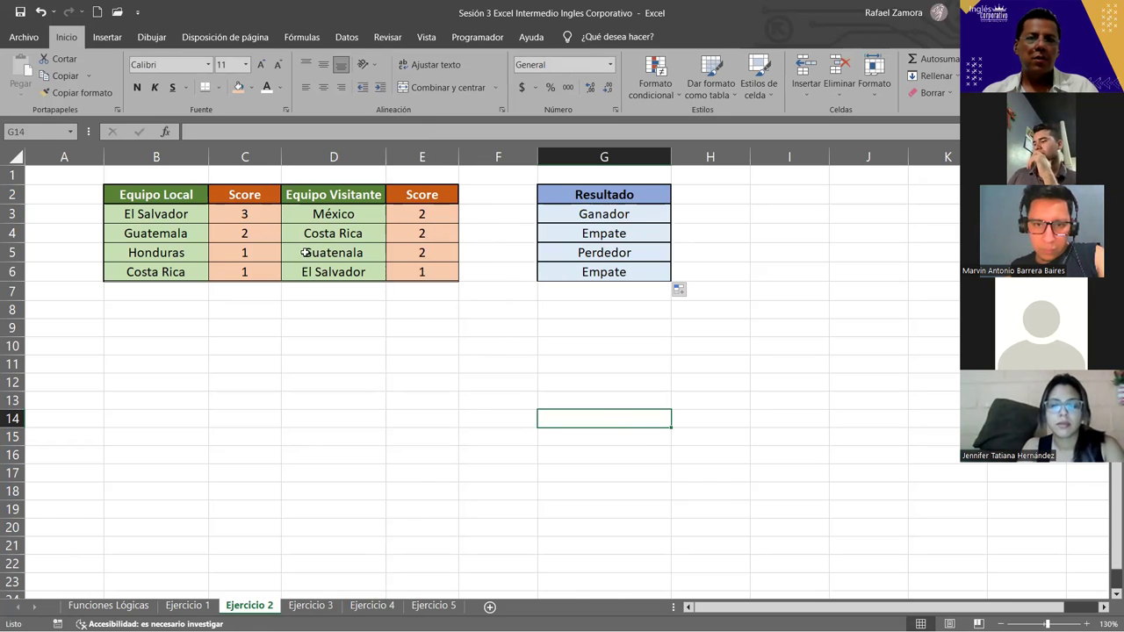
pyautogui.press('F9')
pyautogui.press('F9')
pyautogui.press('F9')
pyautogui.press('F9')
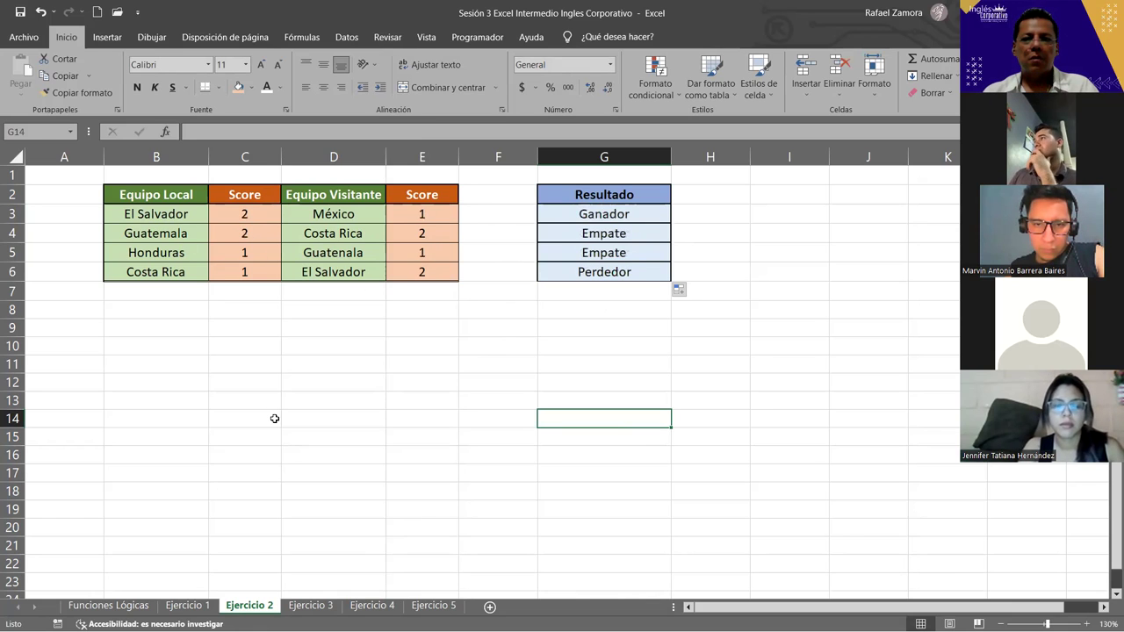
pyautogui.press('F9')
pyautogui.press('F9')
pyautogui.press('F9')
pyautogui.press('F9')
pyautogui.press('F9')
pyautogui.press('F9')
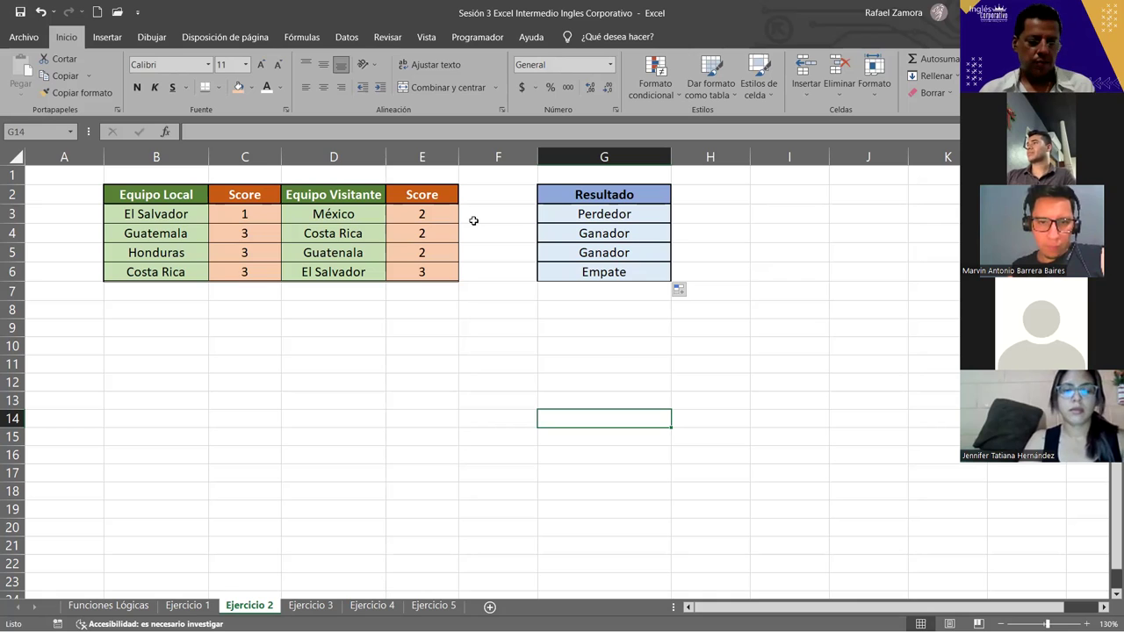
pyautogui.click(733, 396)
pyautogui.click(653, 437)
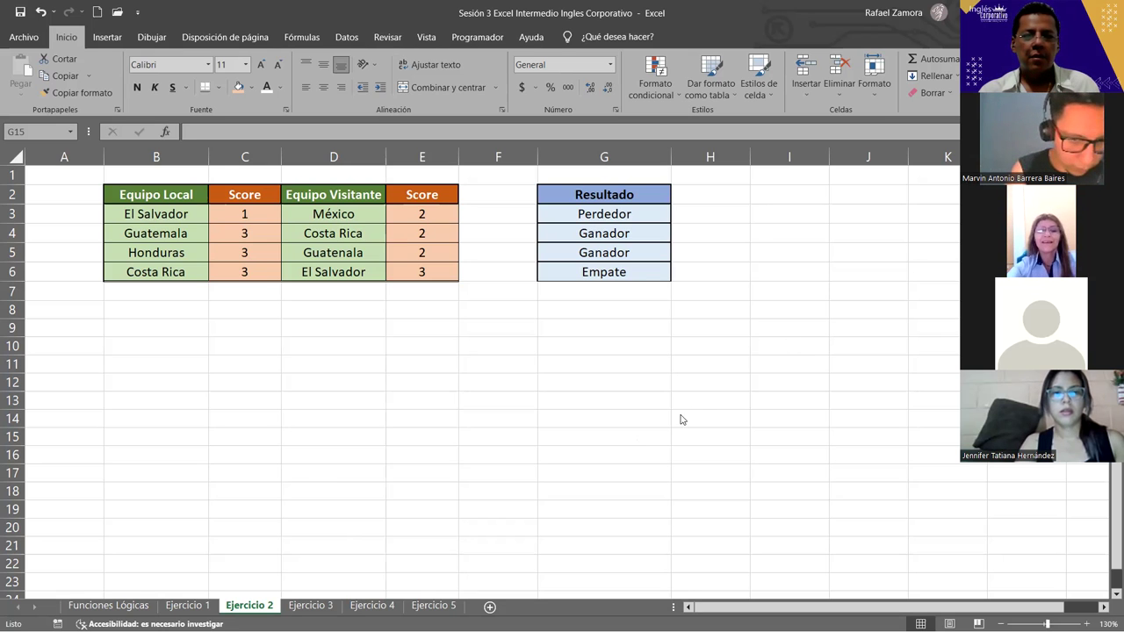
pyautogui.click(698, 434)
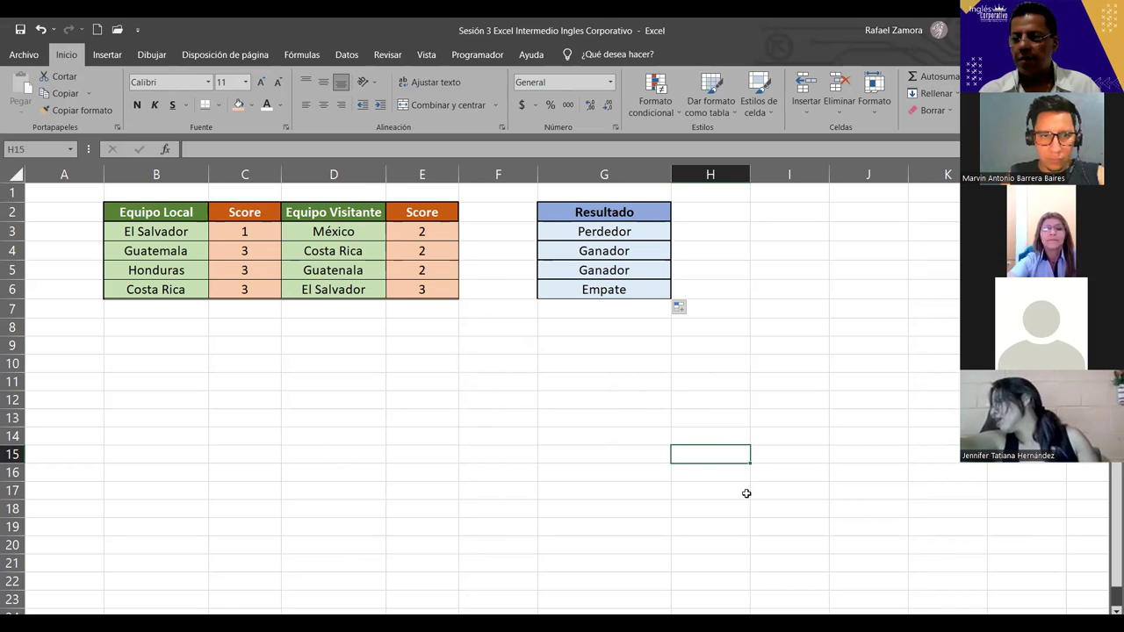
pyautogui.click(575, 400)
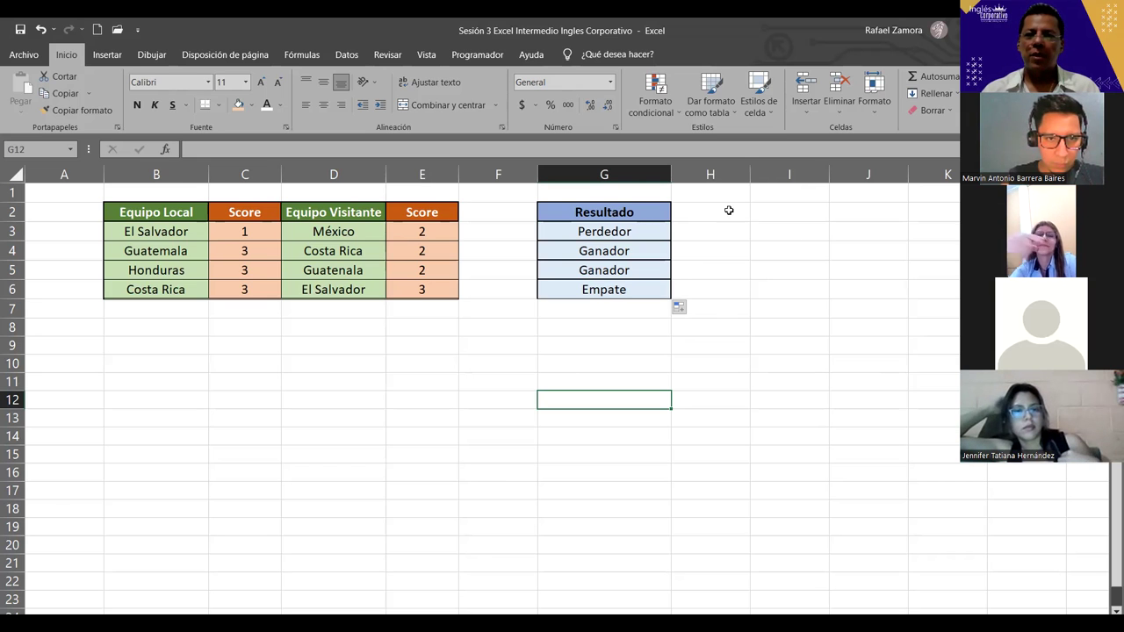
# Step: Narrow column H and show G3's formula text in I3 with =FORMULATEXTO(G3)
pyautogui.moveTo(746, 169); pyautogui.dragTo(722, 169)
pyautogui.click(746, 230)
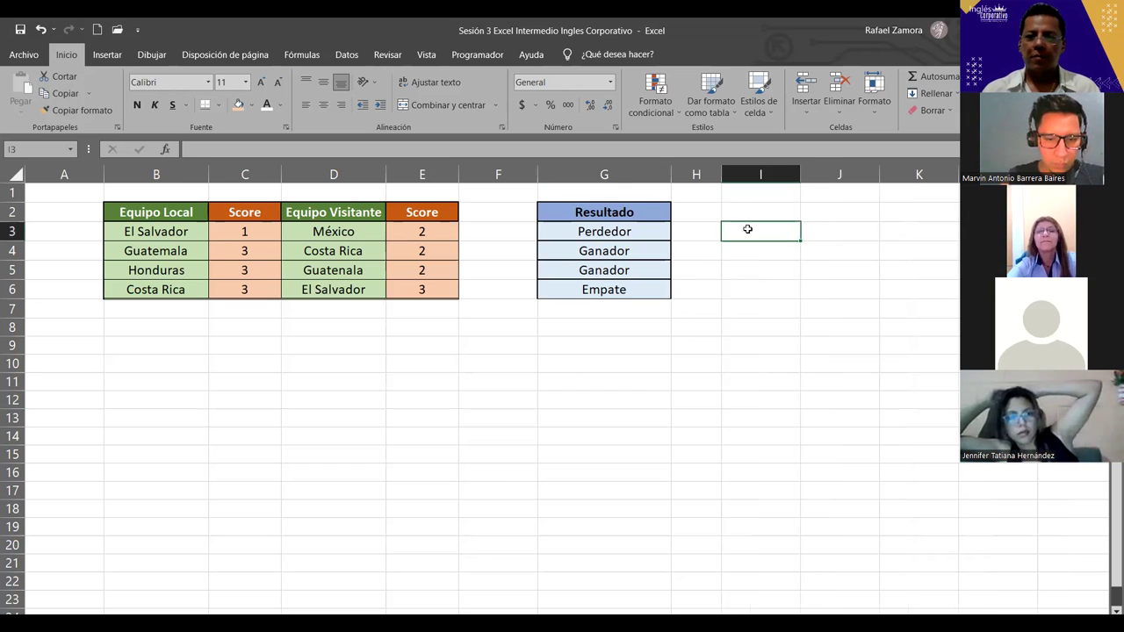
pyautogui.write('=')
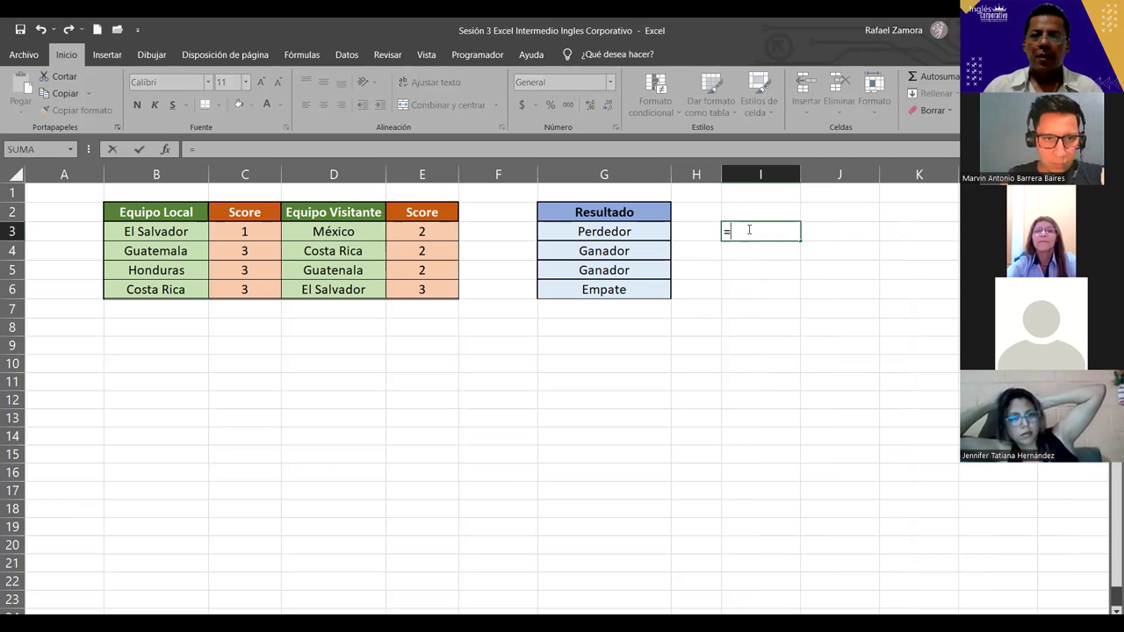
pyautogui.write('FORMULATEXTO(')
pyautogui.press('Left')
pyautogui.press('Left')
pyautogui.press('Return')
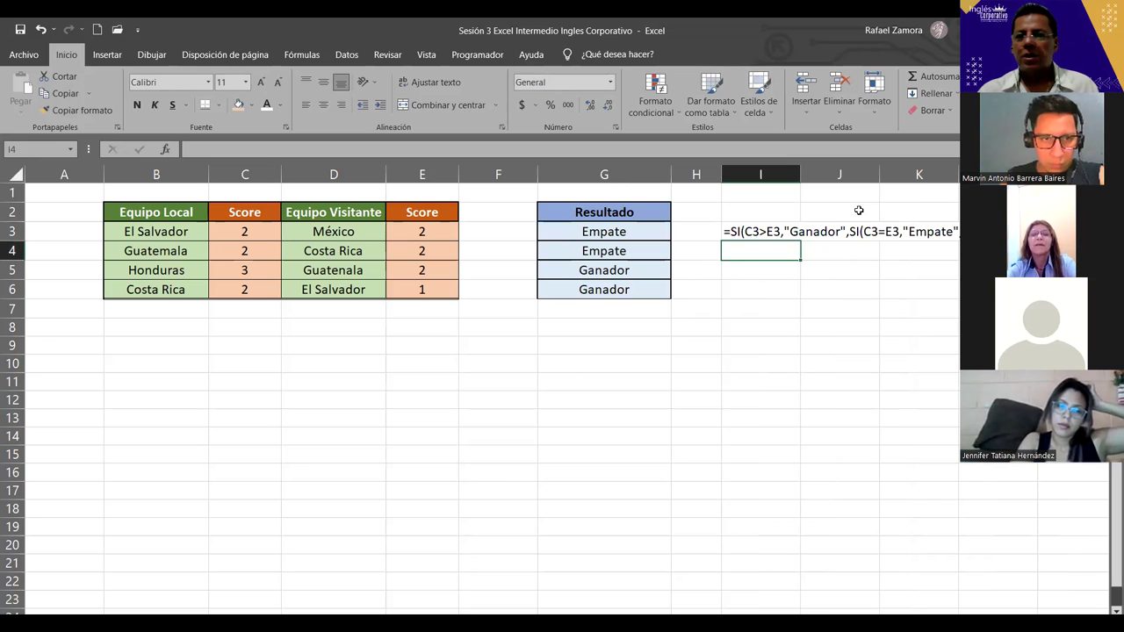
pyautogui.click(837, 309)
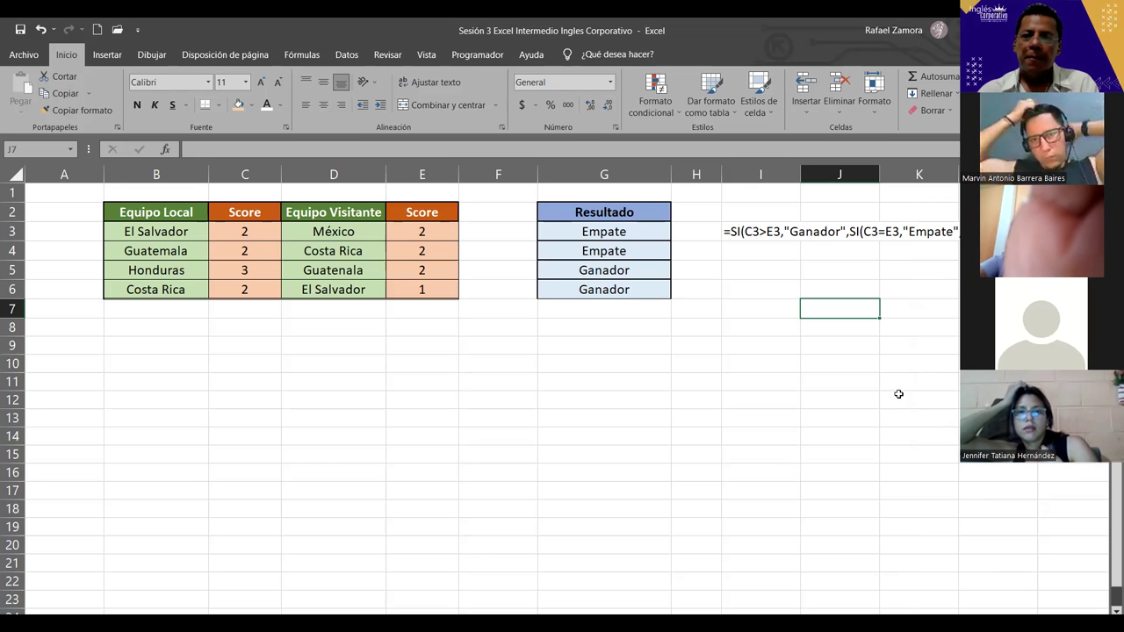
pyautogui.doubleClick(575, 231)
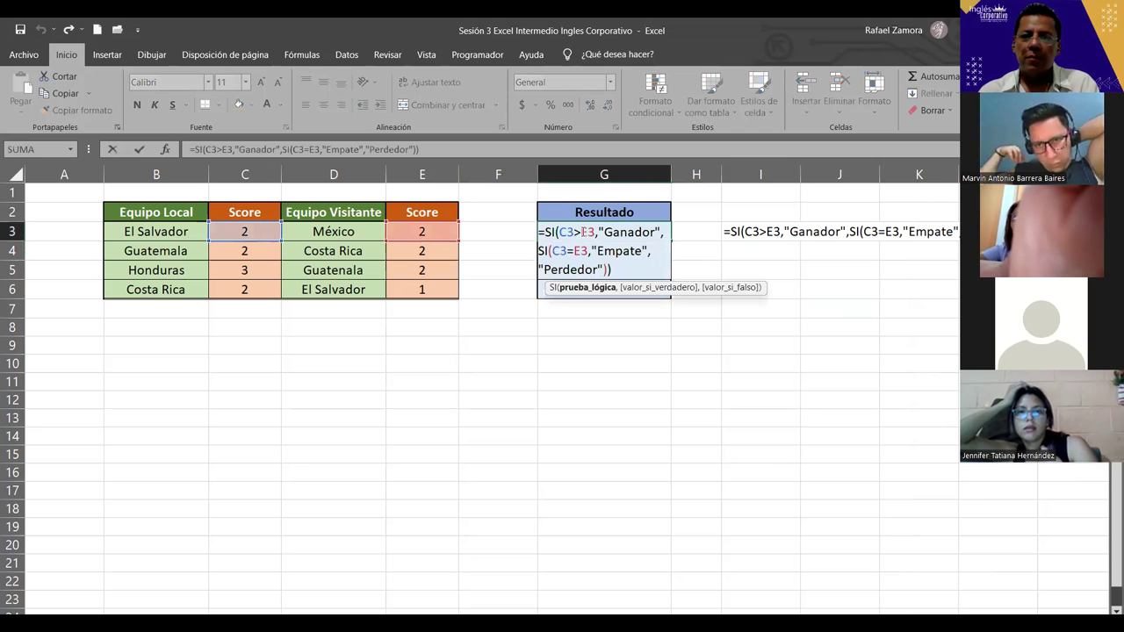
pyautogui.moveTo(559, 231); pyautogui.dragTo(663, 232)
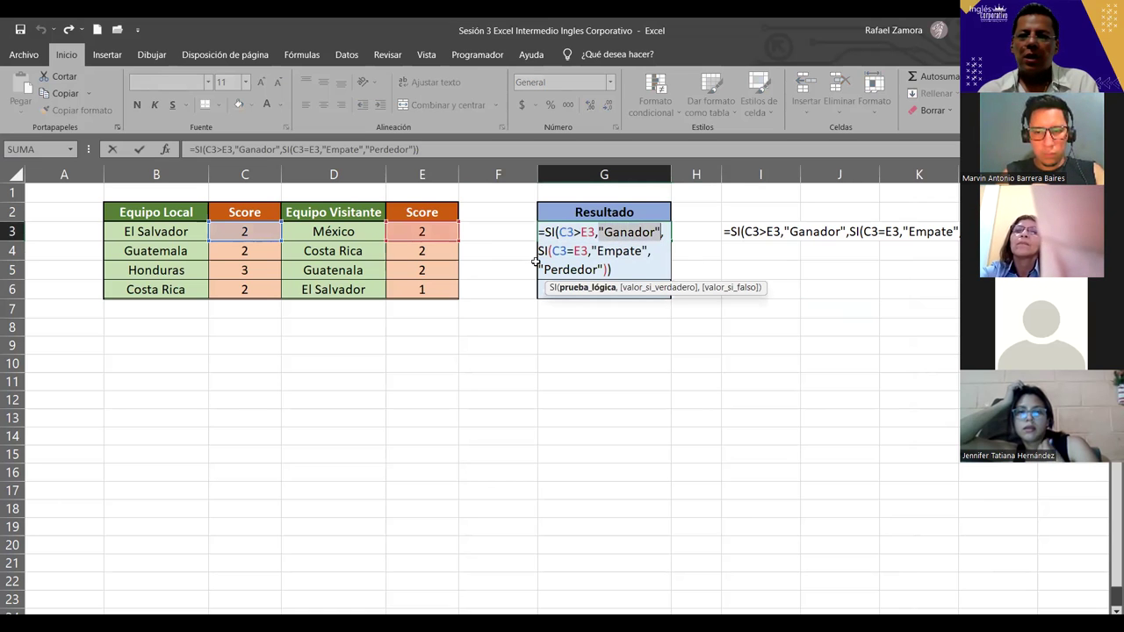
pyautogui.moveTo(538, 251); pyautogui.dragTo(611, 270)
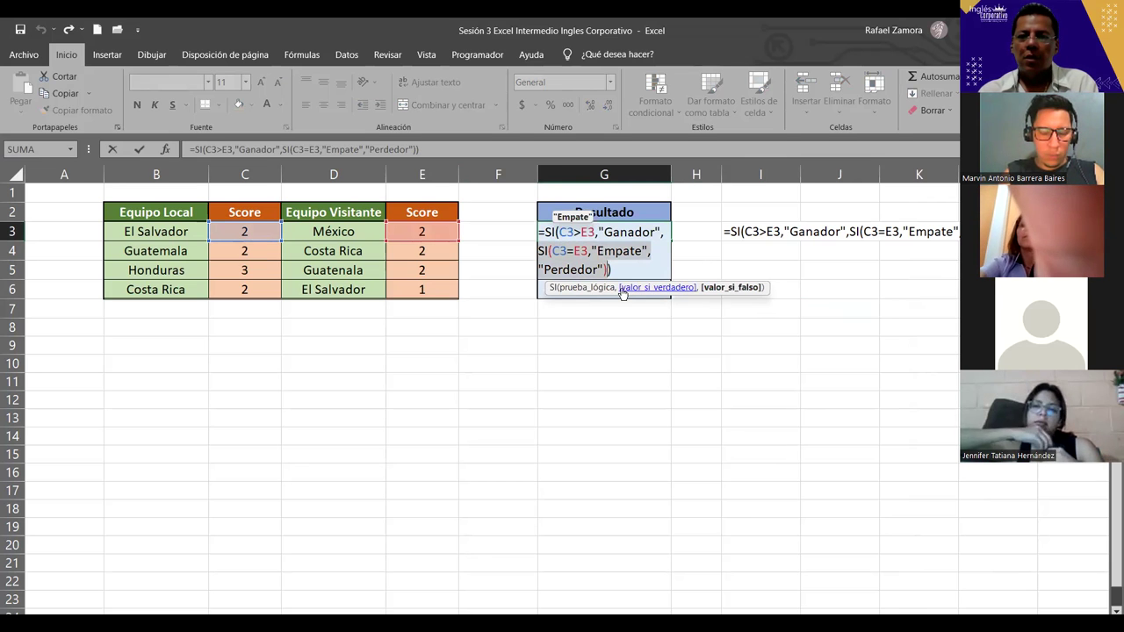
pyautogui.click(546, 253)
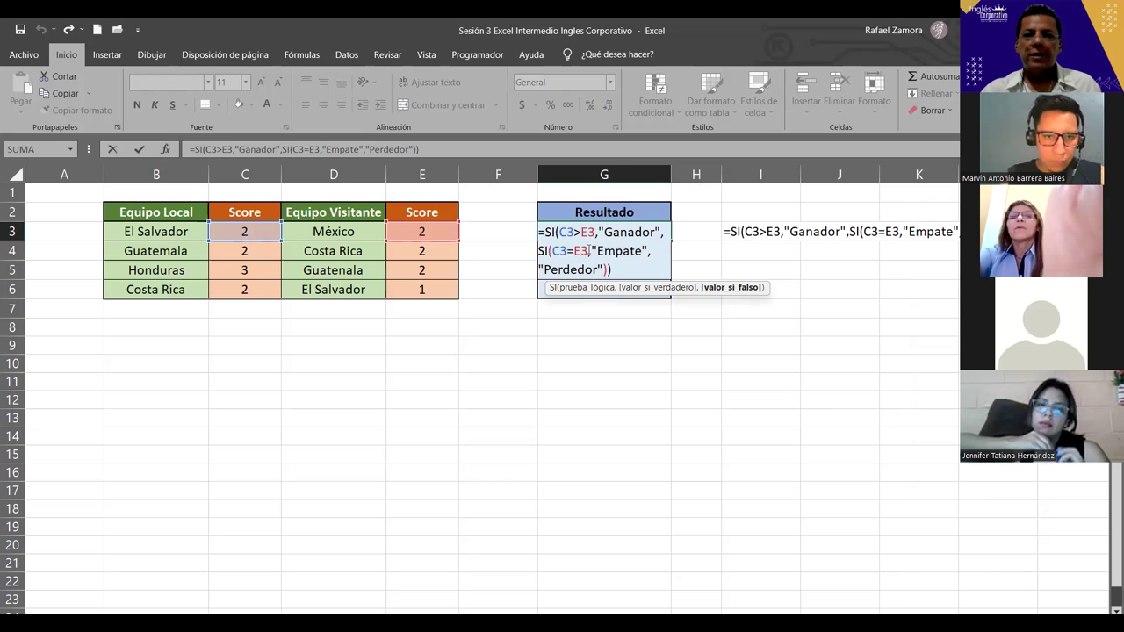
pyautogui.moveTo(552, 251); pyautogui.dragTo(588, 251)
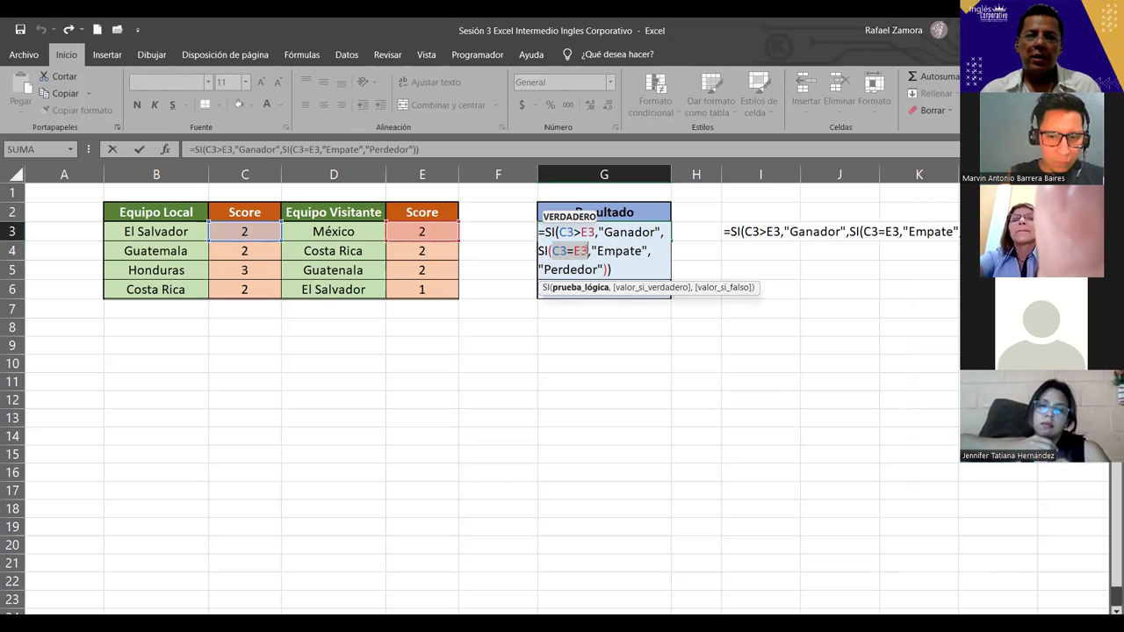
pyautogui.click(550, 266)
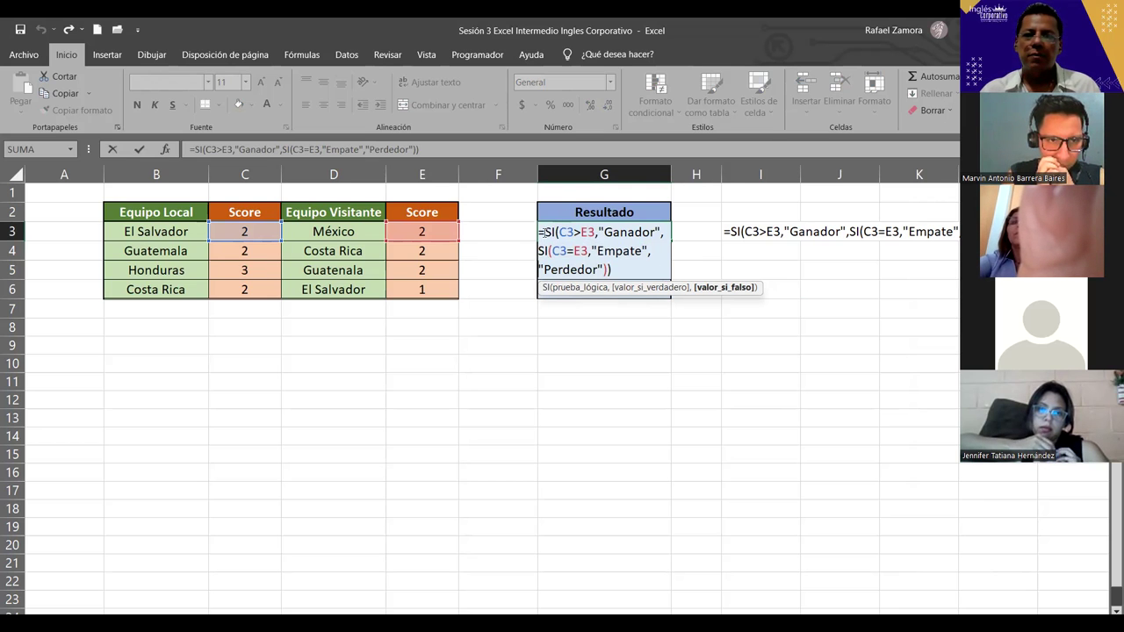
pyautogui.moveTo(544, 232); pyautogui.dragTo(538, 232)
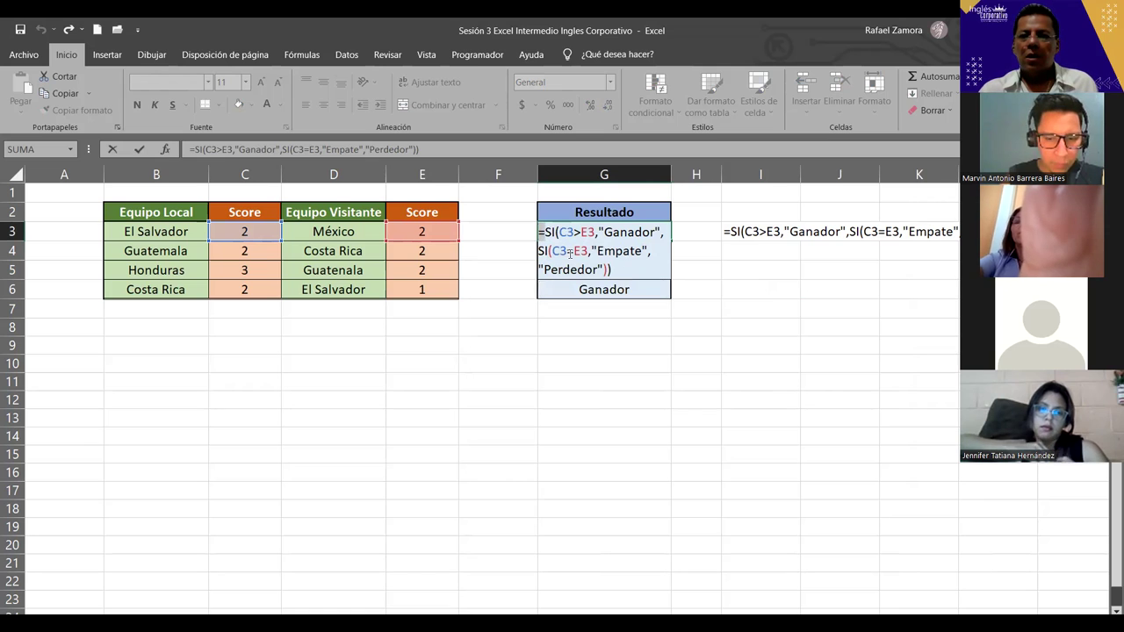
pyautogui.moveTo(552, 251); pyautogui.dragTo(585, 251)
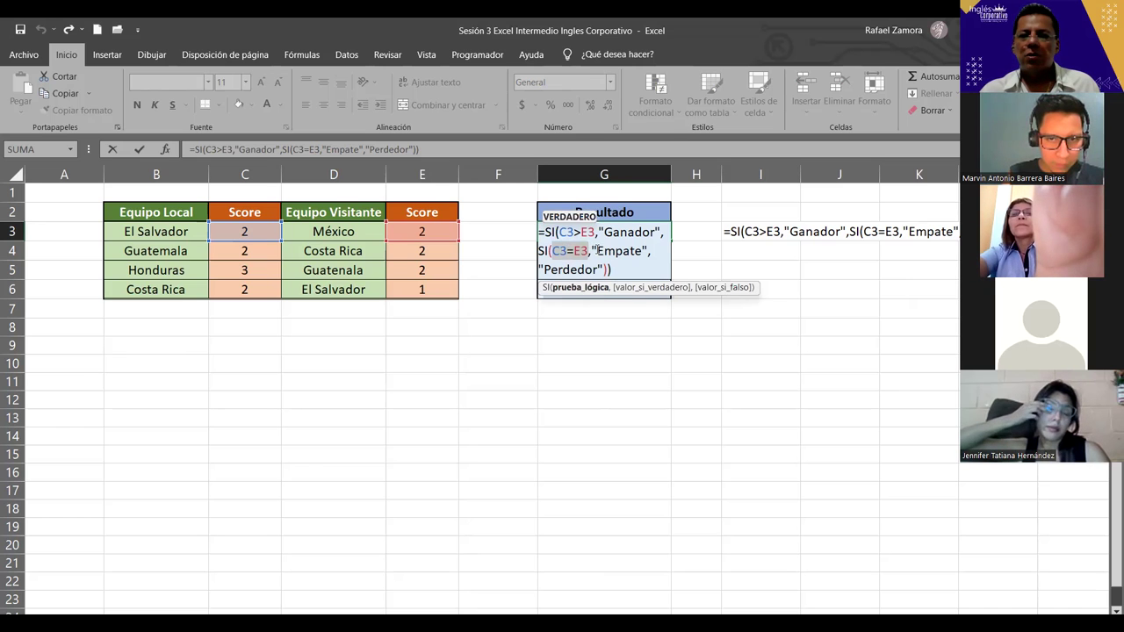
pyautogui.moveTo(596, 251); pyautogui.dragTo(640, 251)
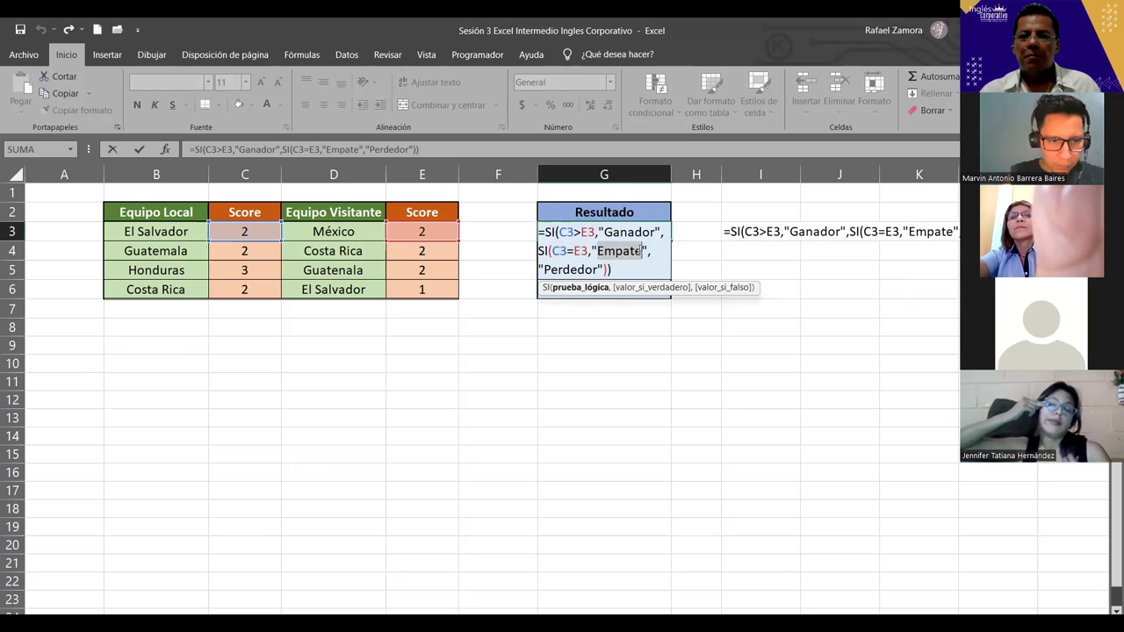
pyautogui.click(638, 230)
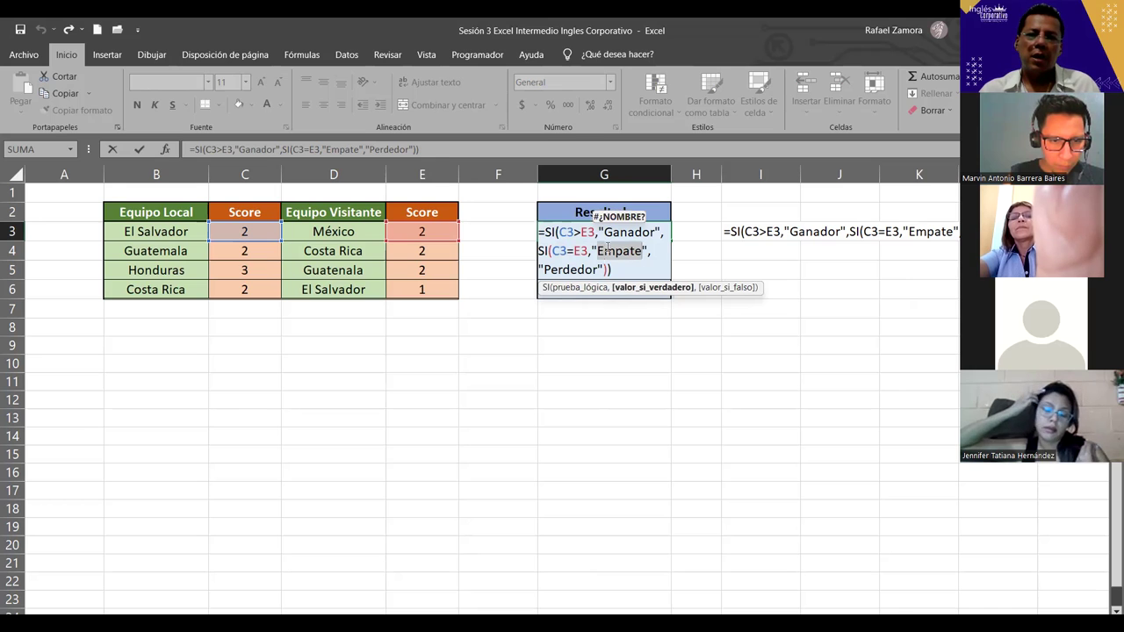
pyautogui.hotkey('shift', 'Left')
pyautogui.hotkey('shift', 'Left')
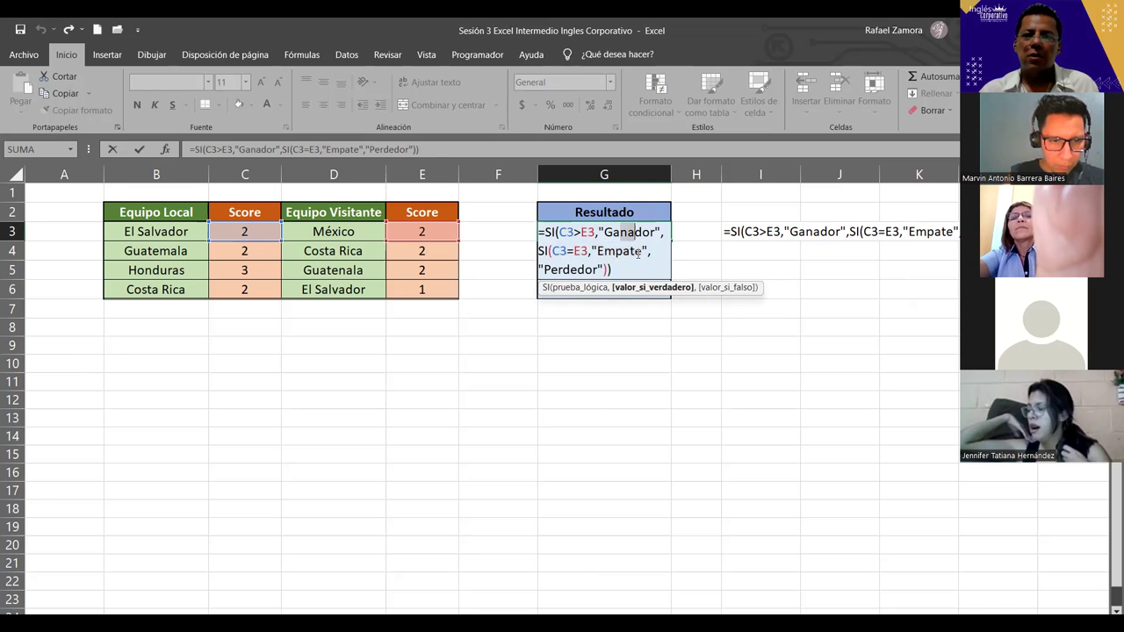
pyautogui.moveTo(598, 270); pyautogui.dragTo(544, 270)
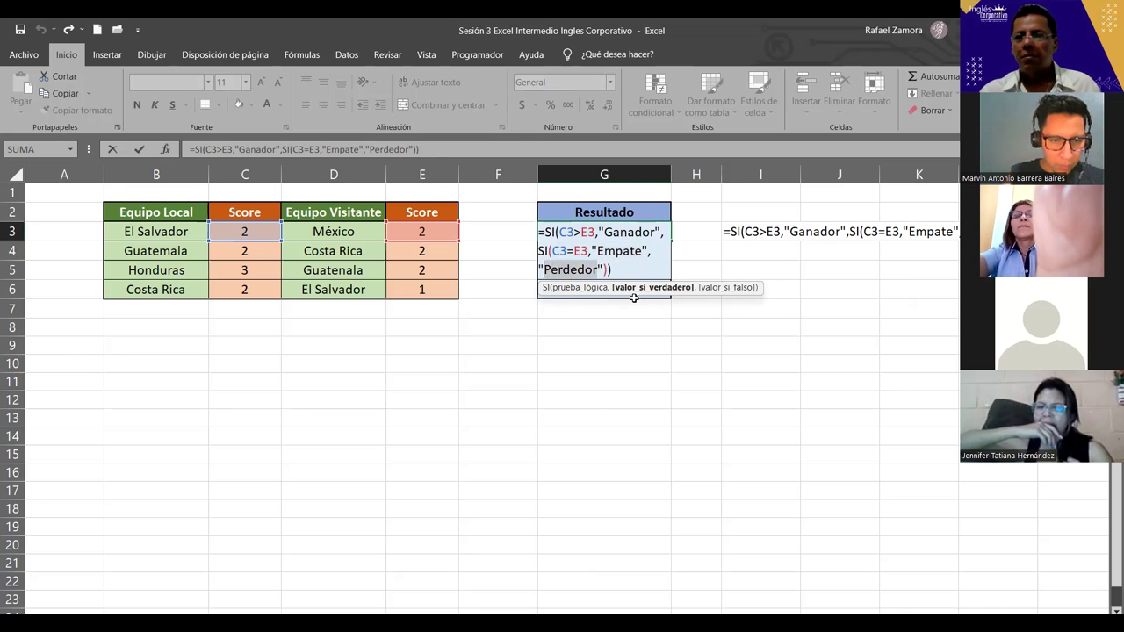
pyautogui.hotkey('ctrl', 'Return')
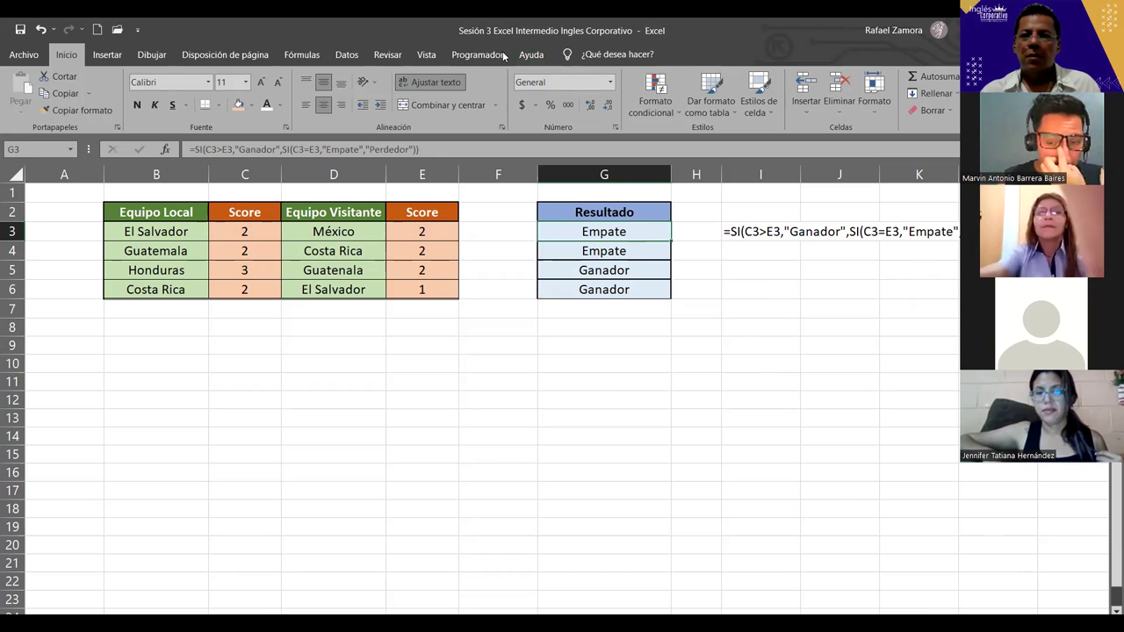
# Step: Deselect the formula cell and zoom in on the Ejercicio 3 Vendedor sales table
pyautogui.click(817, 288)
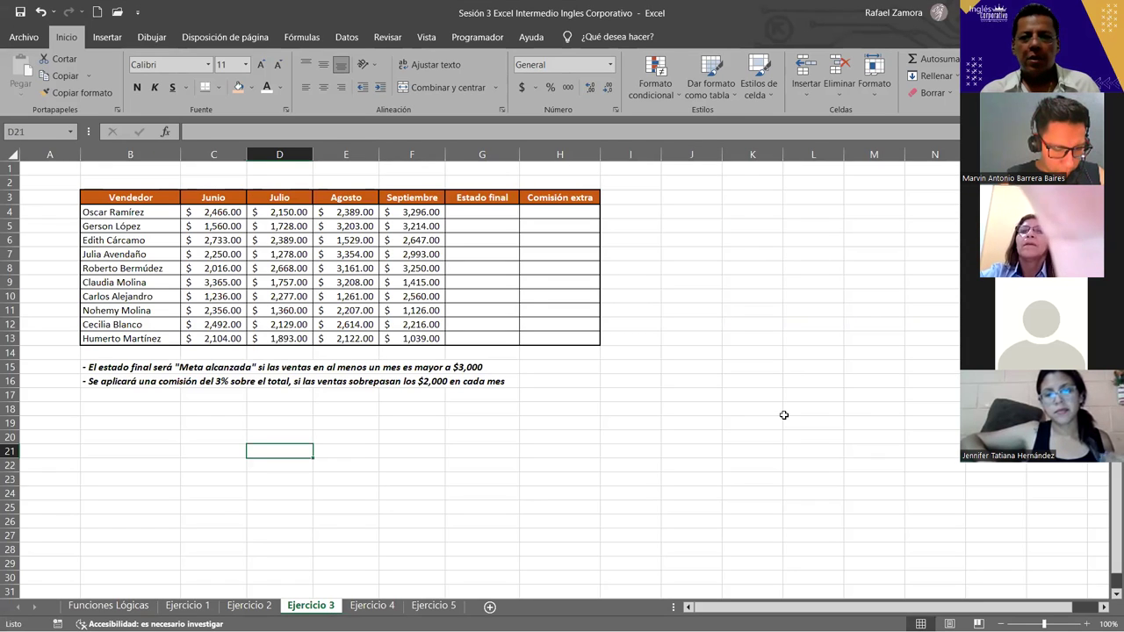
pyautogui.keyDown('ctrl'); pyautogui.scroll(2, 776, 459); pyautogui.keyUp('ctrl')
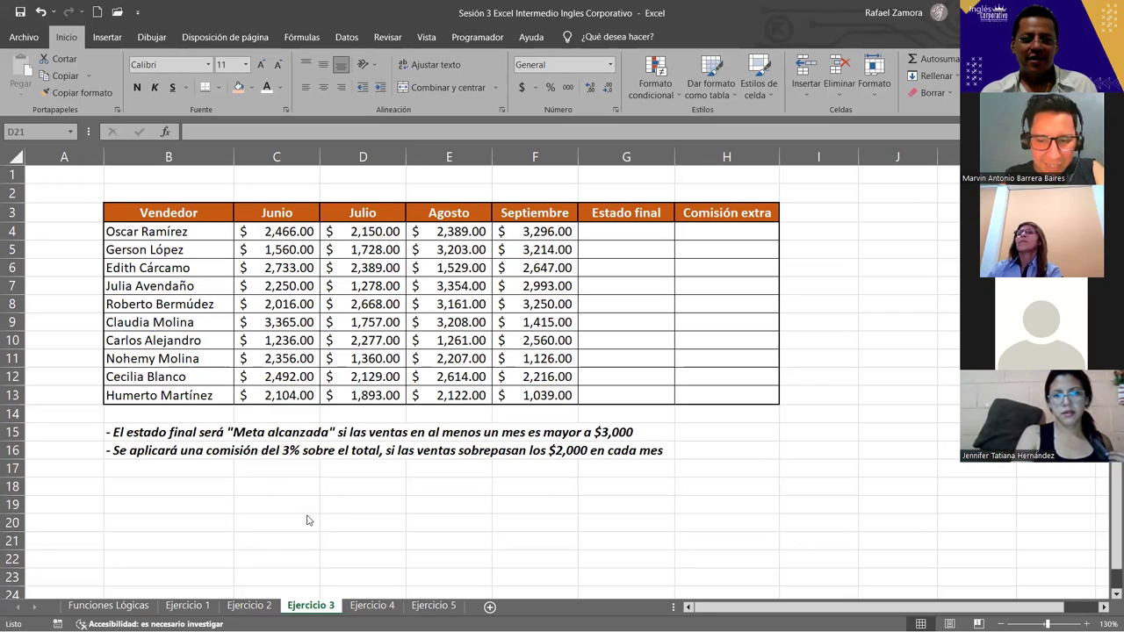
pyautogui.click(250, 606)
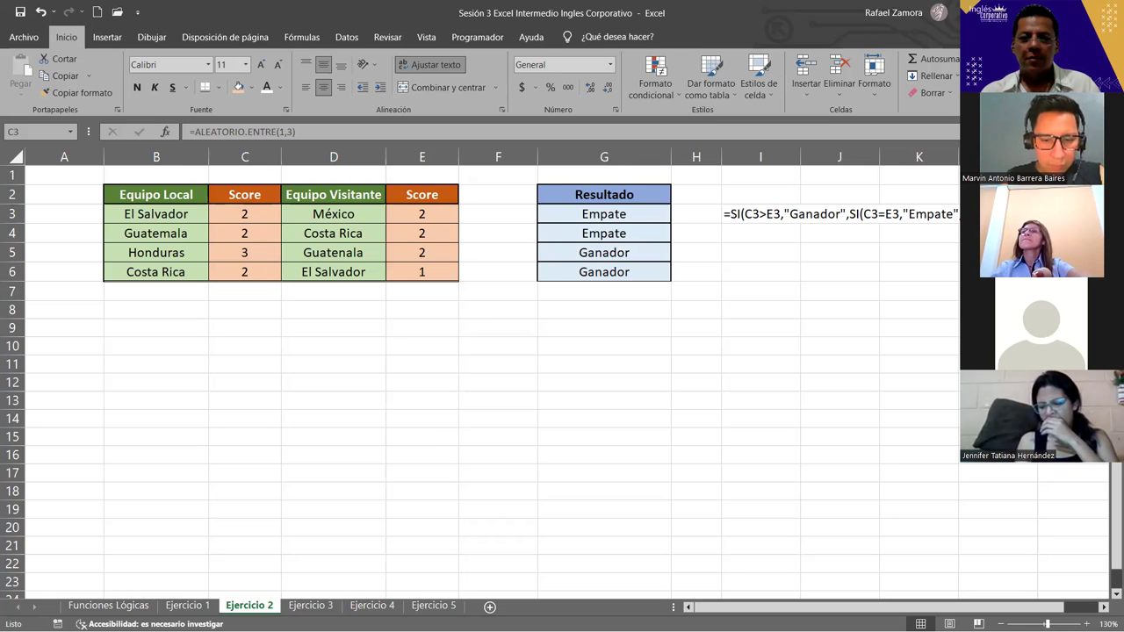
pyautogui.click(323, 606)
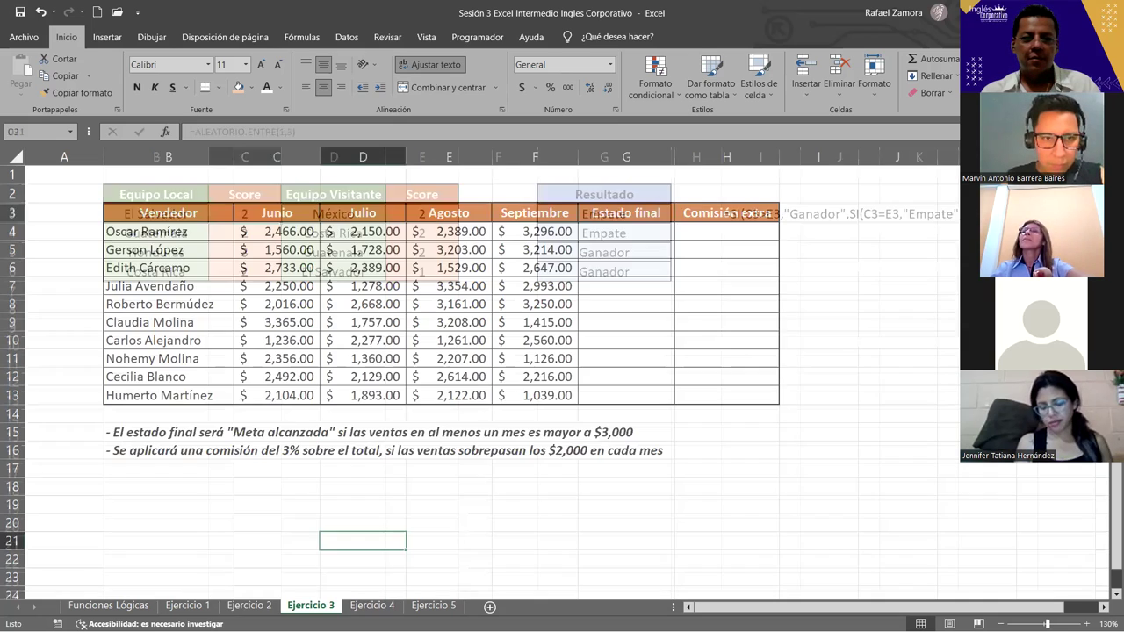
pyautogui.click(645, 287)
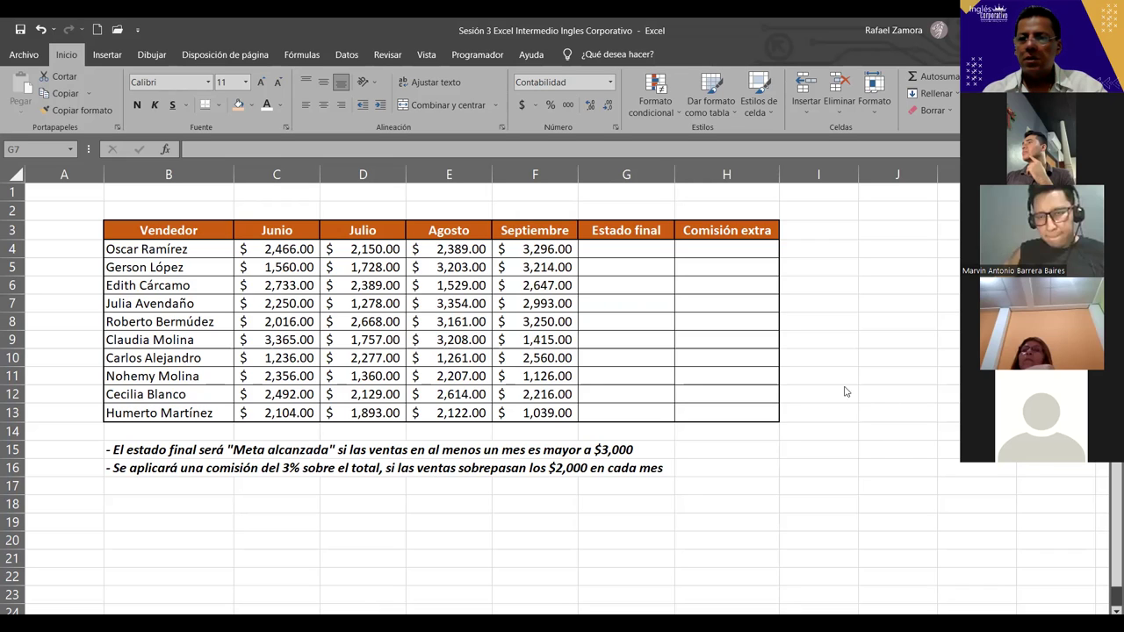
pyautogui.click(739, 511)
pyautogui.click(248, 489)
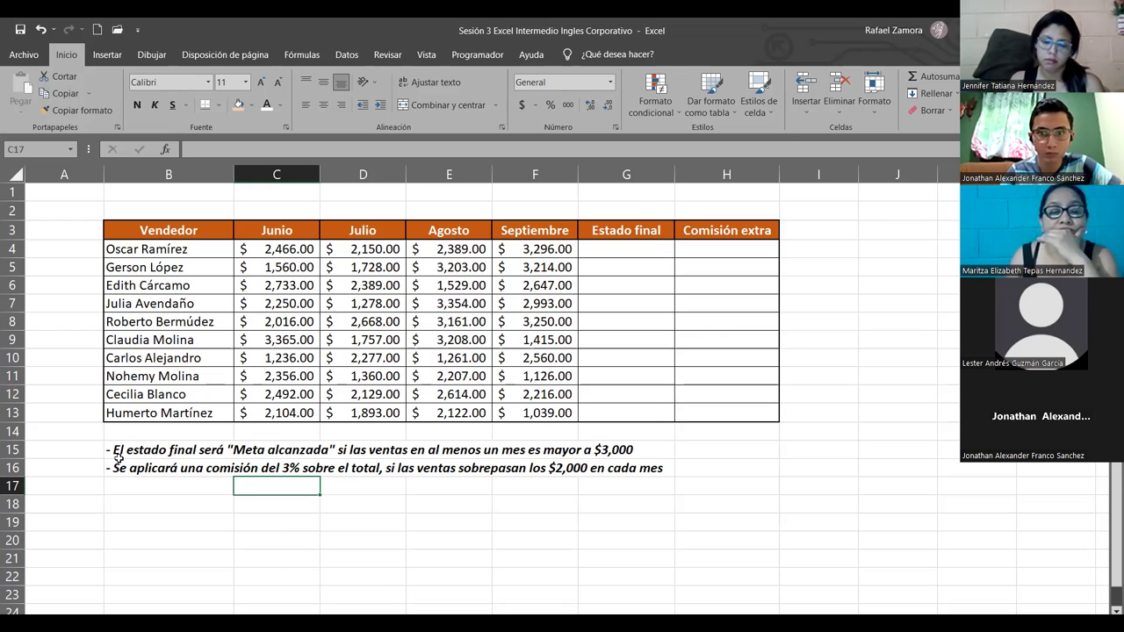
pyautogui.click(638, 230)
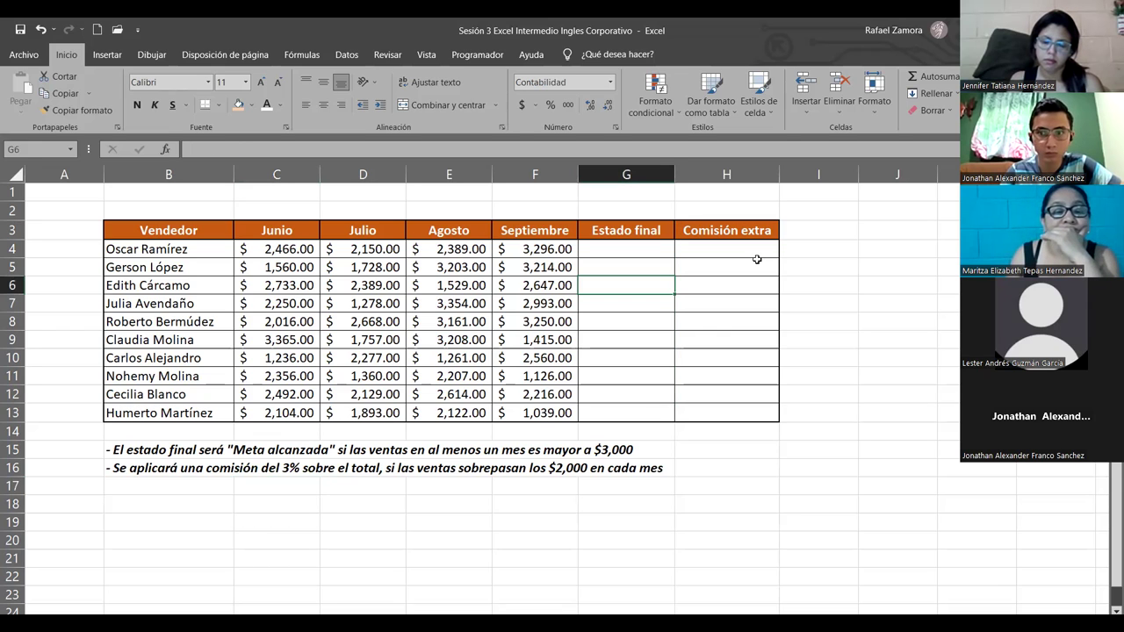
pyautogui.moveTo(654, 230); pyautogui.dragTo(726, 231)
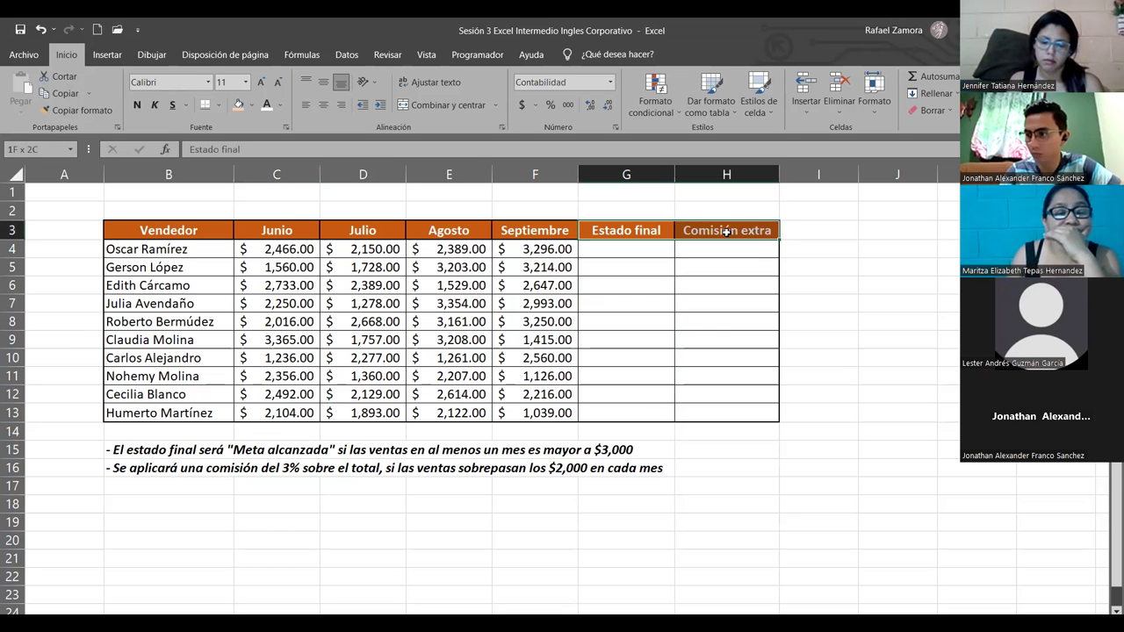
pyautogui.click(280, 104)
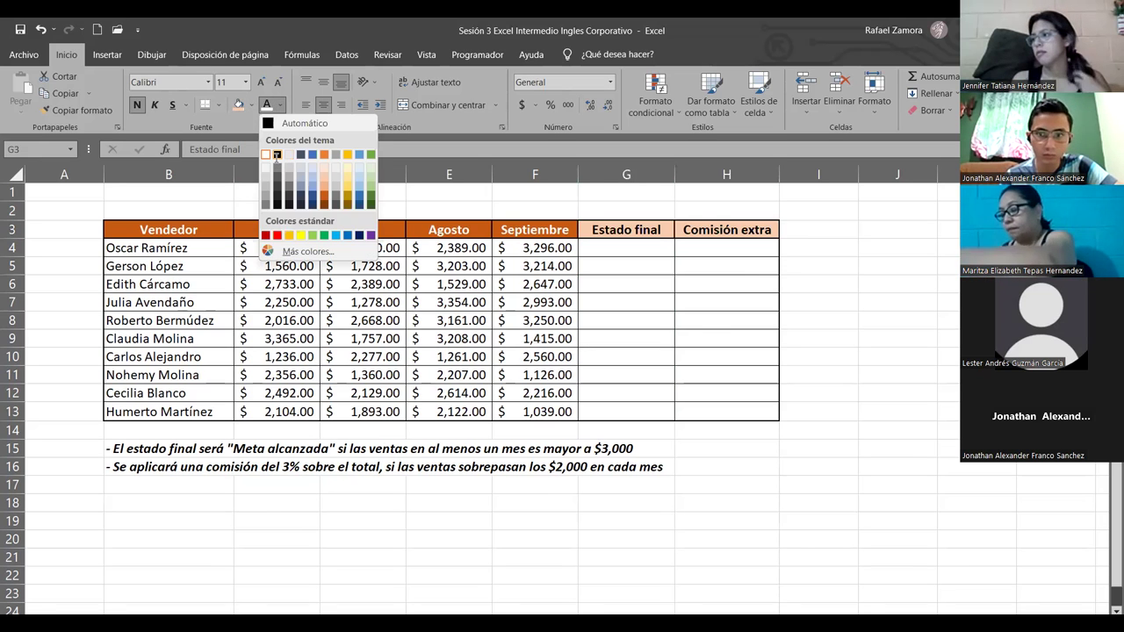
pyautogui.click(294, 117)
pyautogui.click(626, 321)
pyautogui.moveTo(645, 245); pyautogui.dragTo(628, 414)
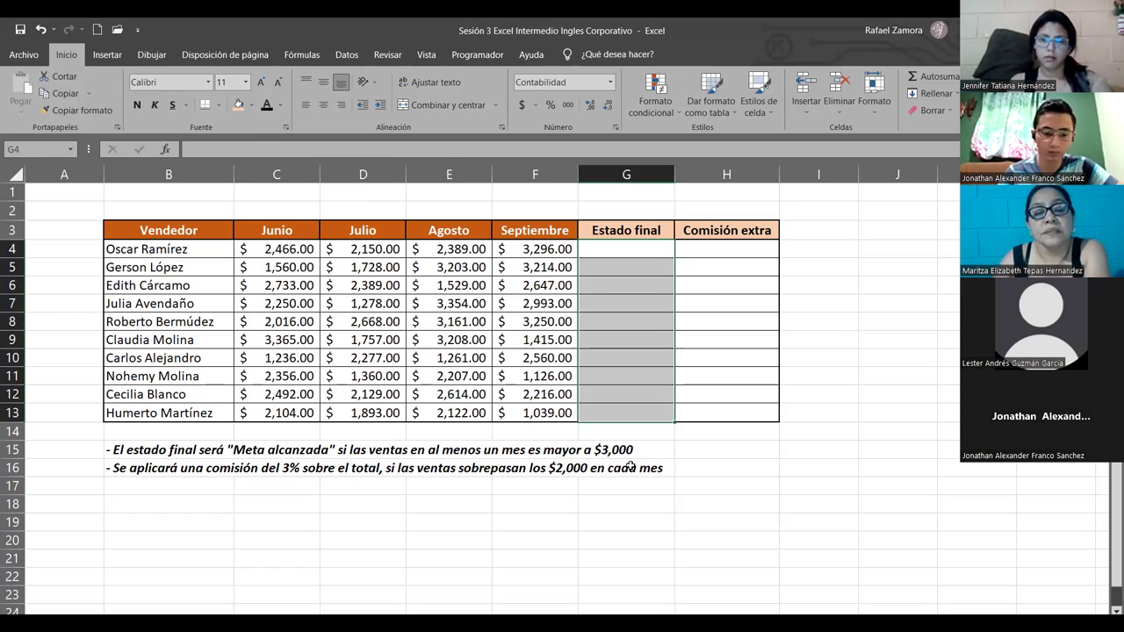
pyautogui.click(648, 252)
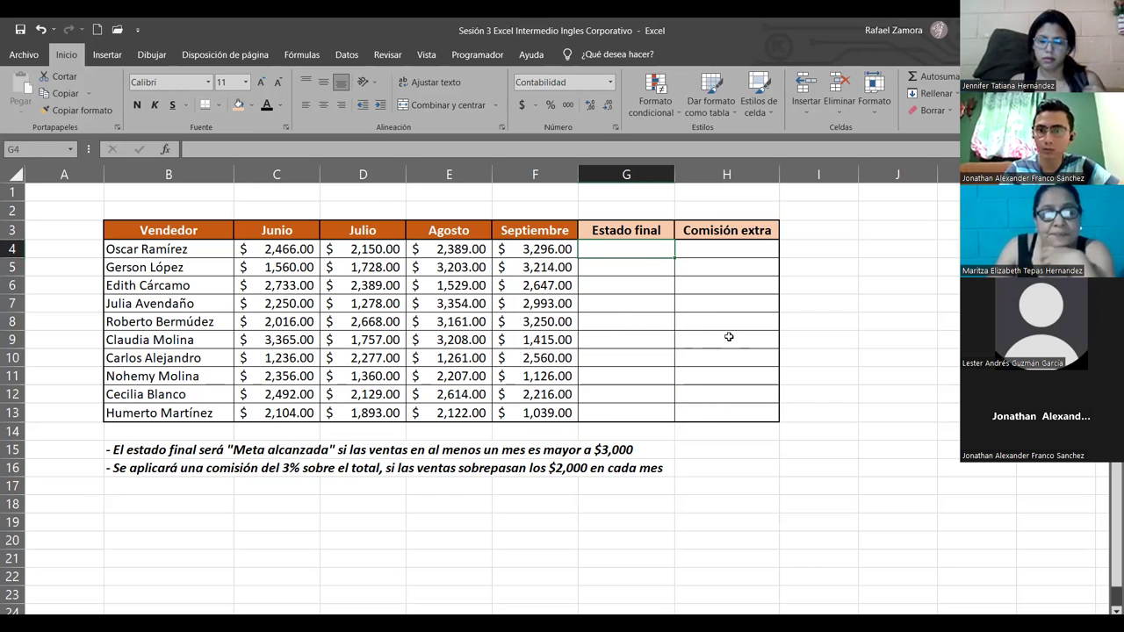
# Step: Start G4's formula as =SI(O(C4>3000, testing the June sales
pyautogui.write('=')
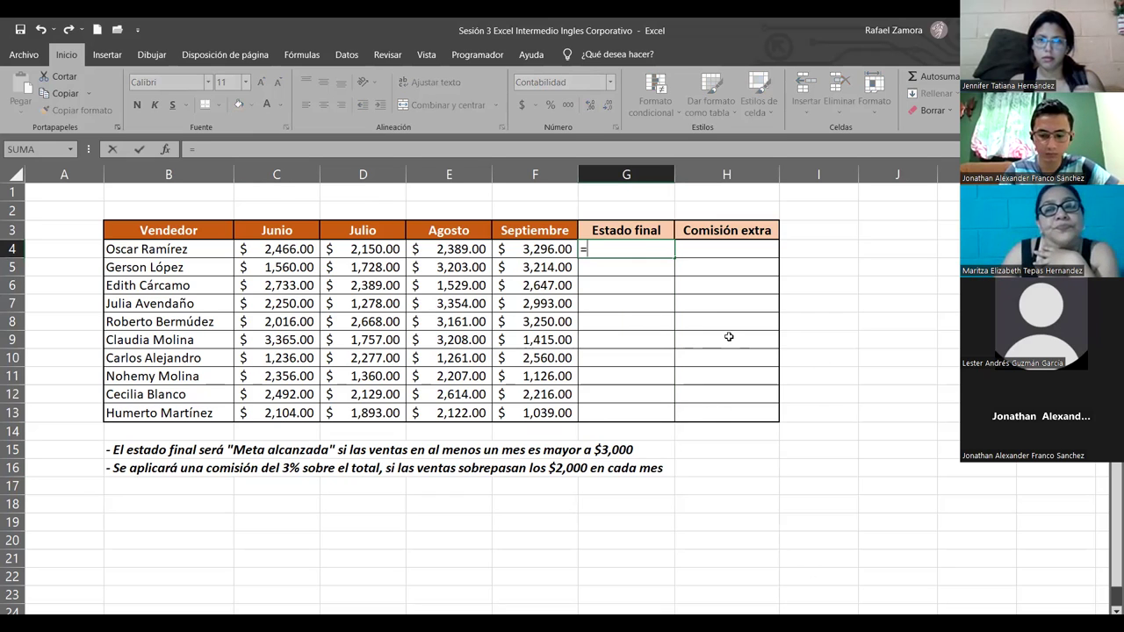
pyautogui.write('si')
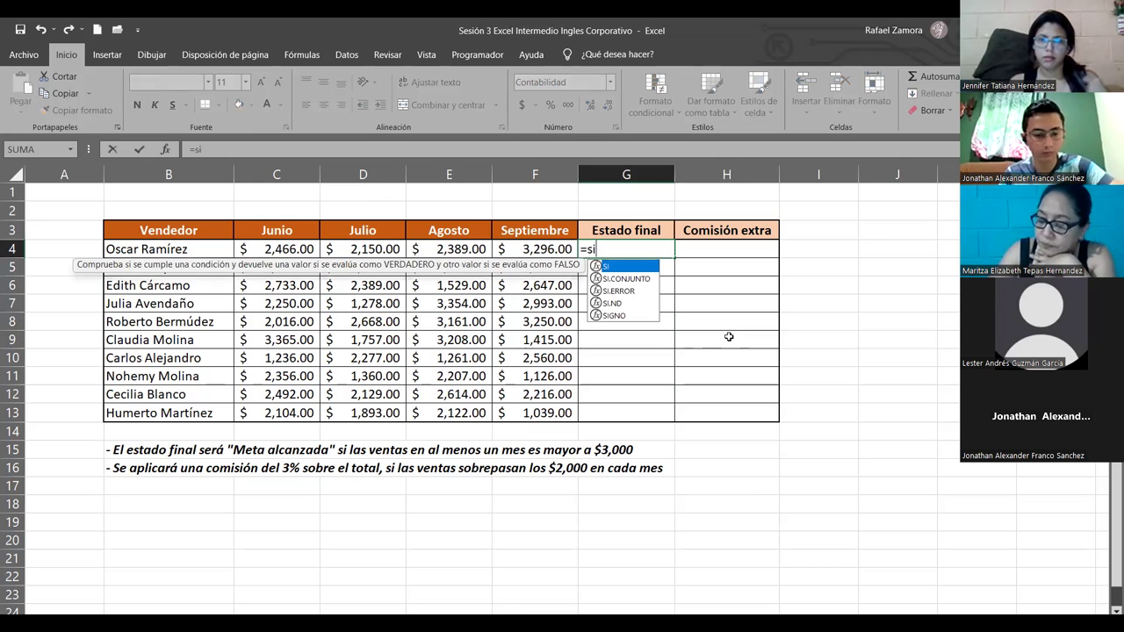
pyautogui.press('Tab')
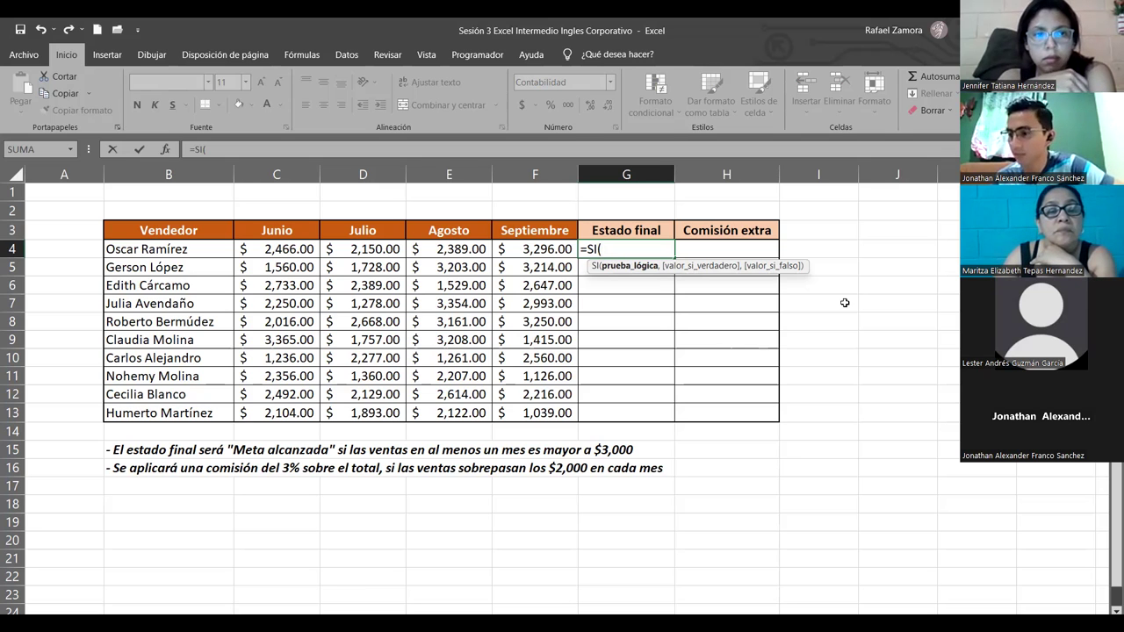
pyautogui.write('o')
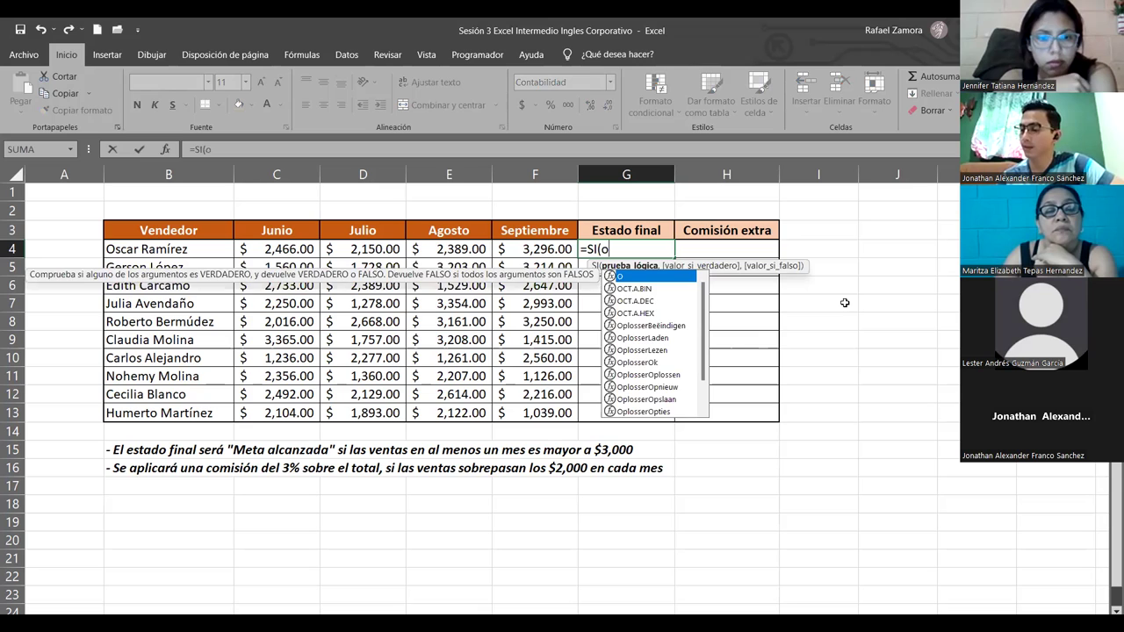
pyautogui.press('Tab')
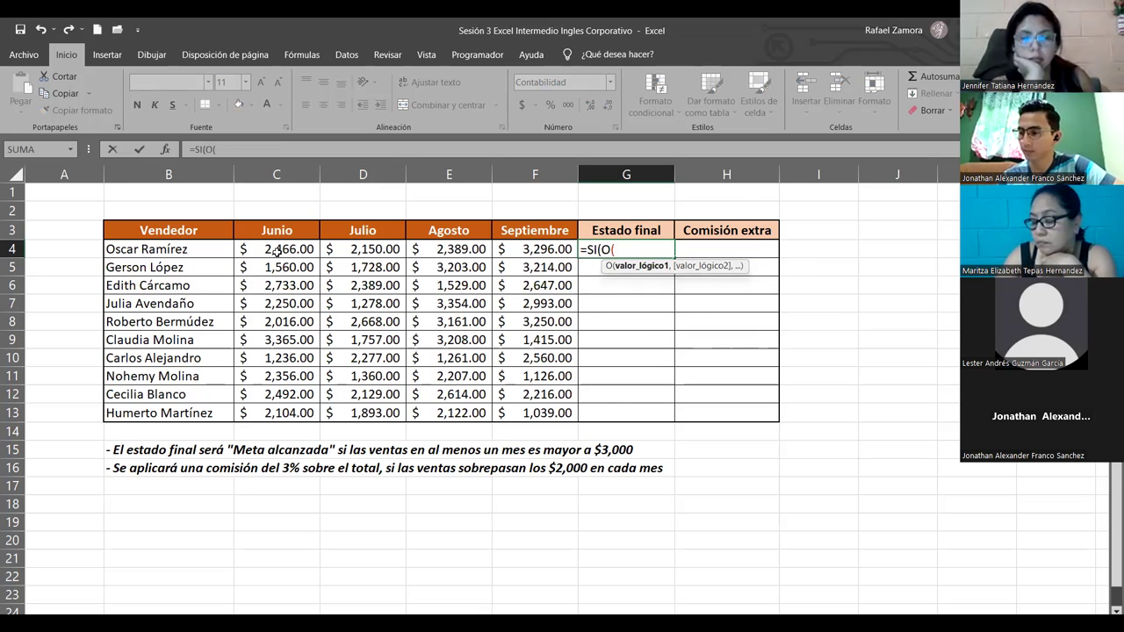
pyautogui.click(277, 252)
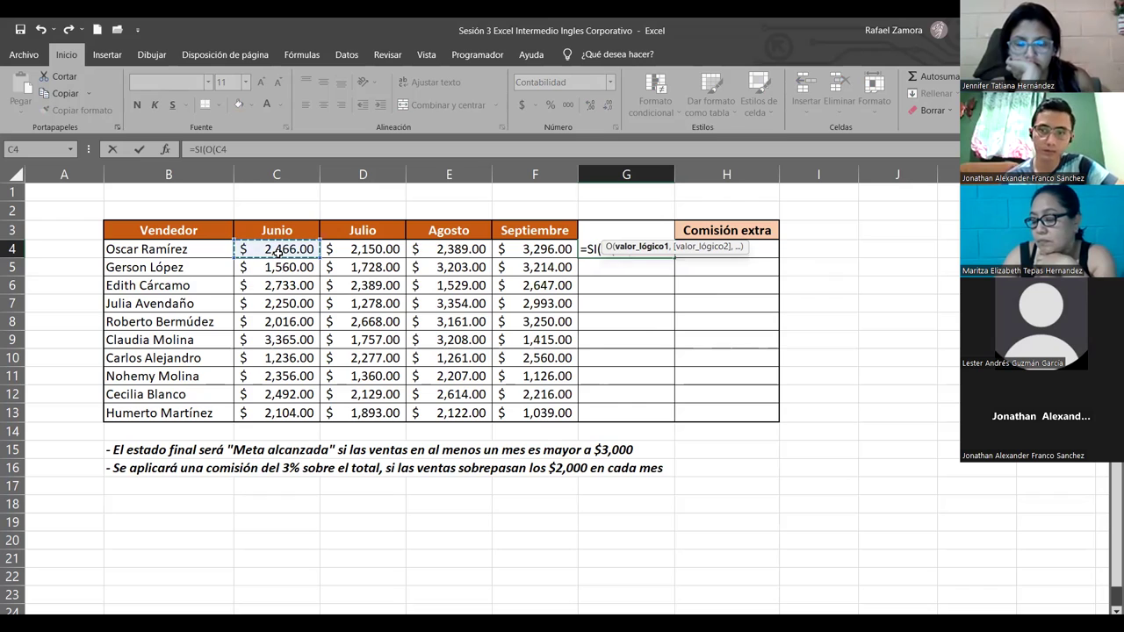
pyautogui.write('>300')
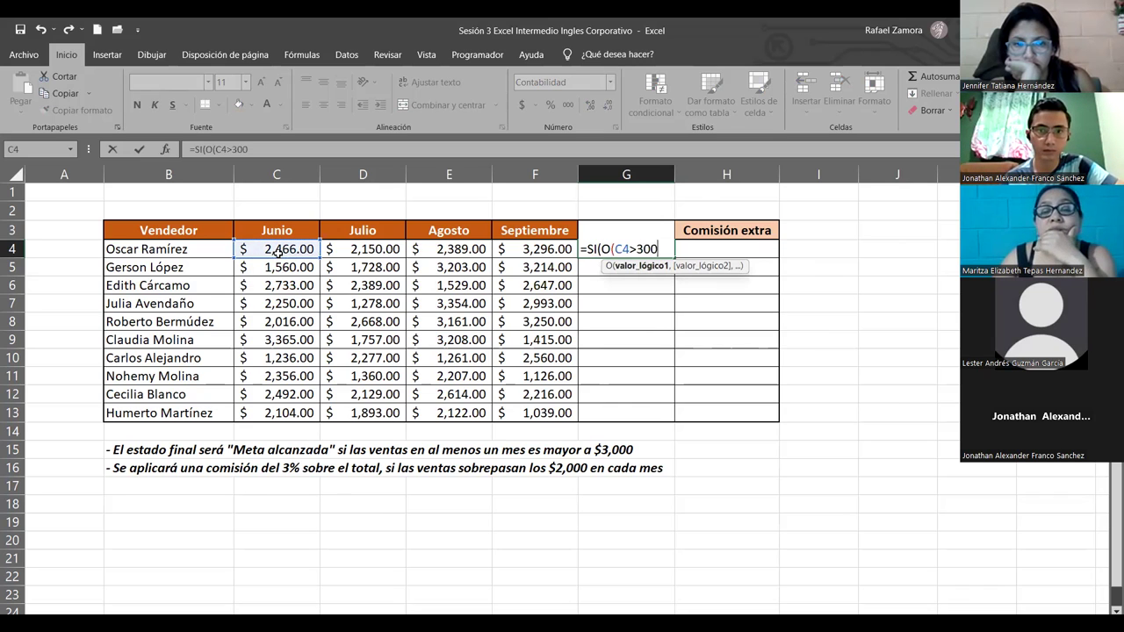
pyautogui.write('0')
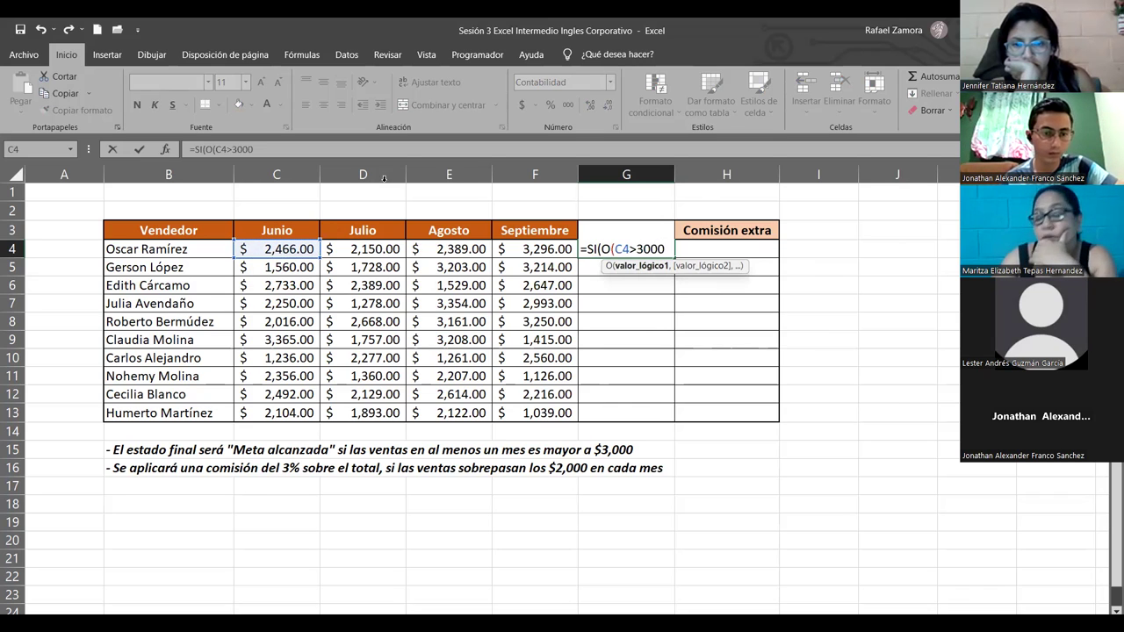
pyautogui.doubleClick(632, 249)
pyautogui.hotkey('ctrl', 'c')
pyautogui.click(633, 249)
pyautogui.hotkey('shift', 'Left')
pyautogui.hotkey('shift', 'Left')
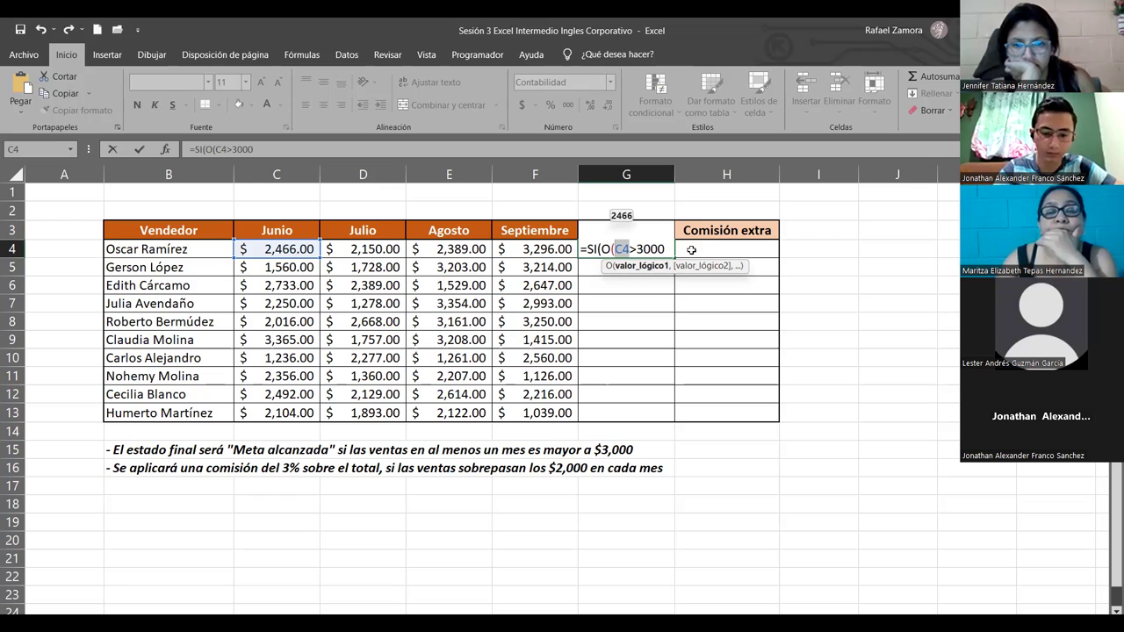
pyautogui.click(667, 250)
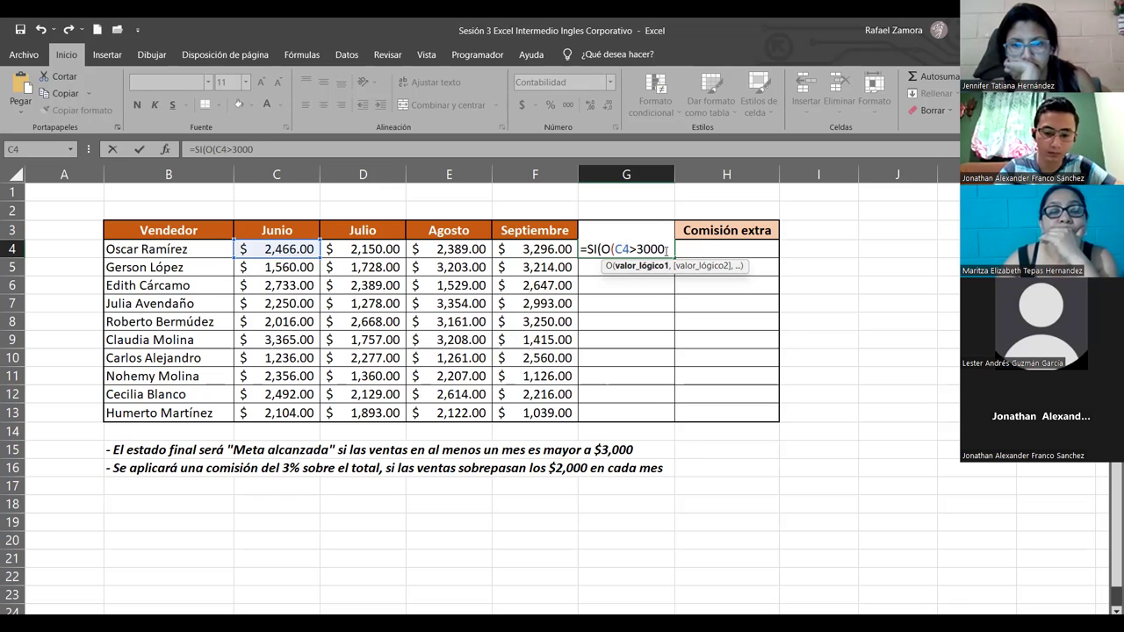
pyautogui.write(',')
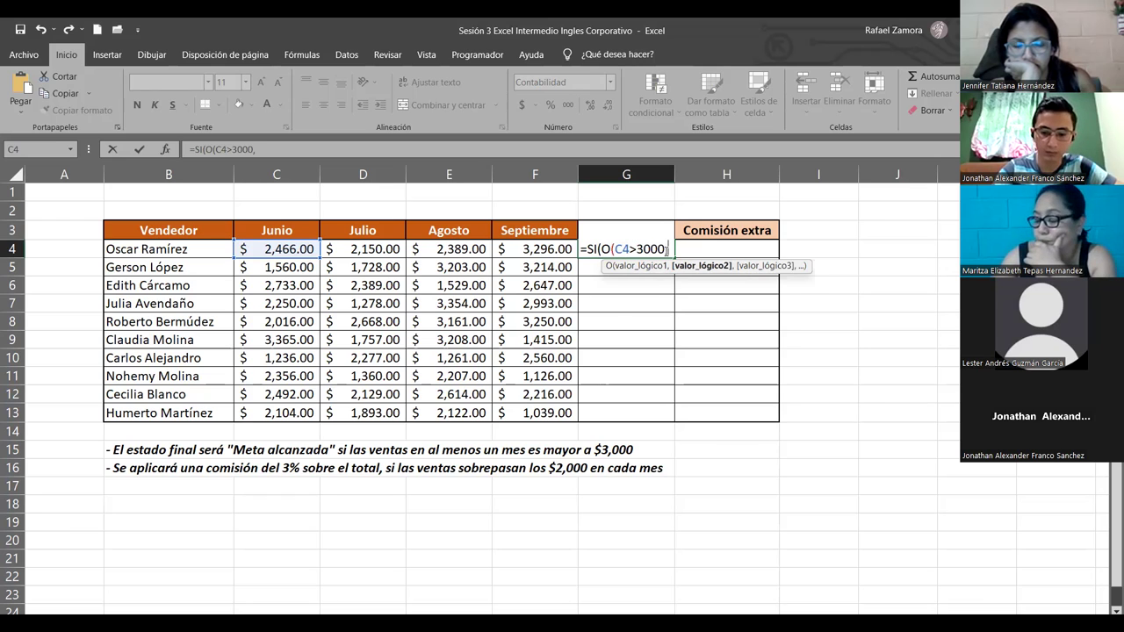
# Step: Add the July, August and September tests D4>3000, E4>3000 and F4>3000
pyautogui.click(363, 251)
pyautogui.write('>3000')
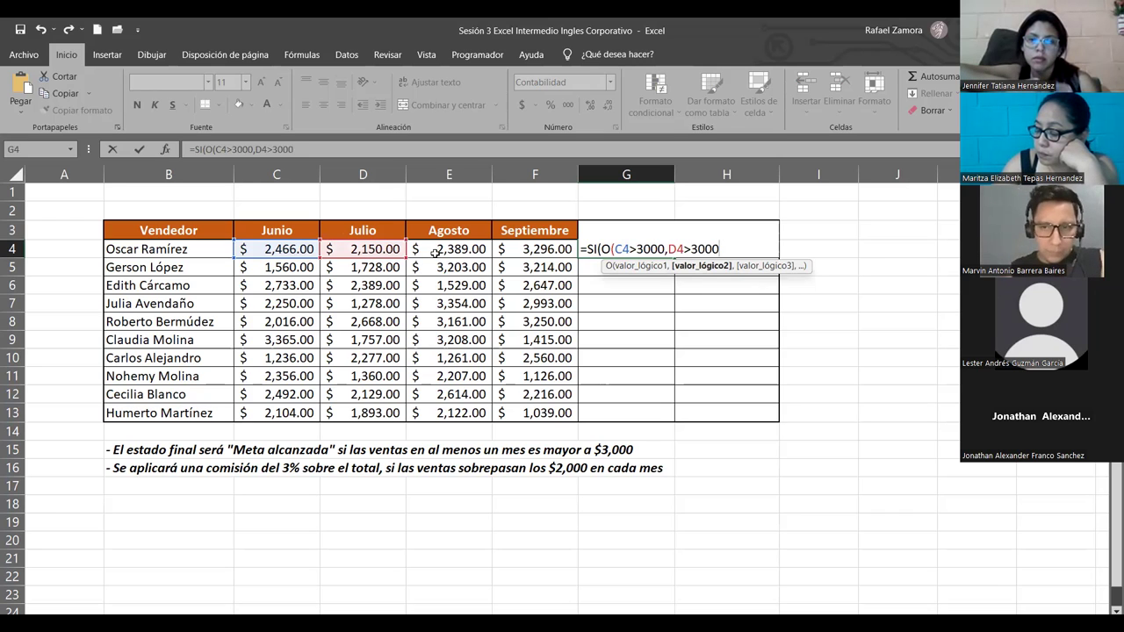
pyautogui.write(',')
pyautogui.click(480, 249)
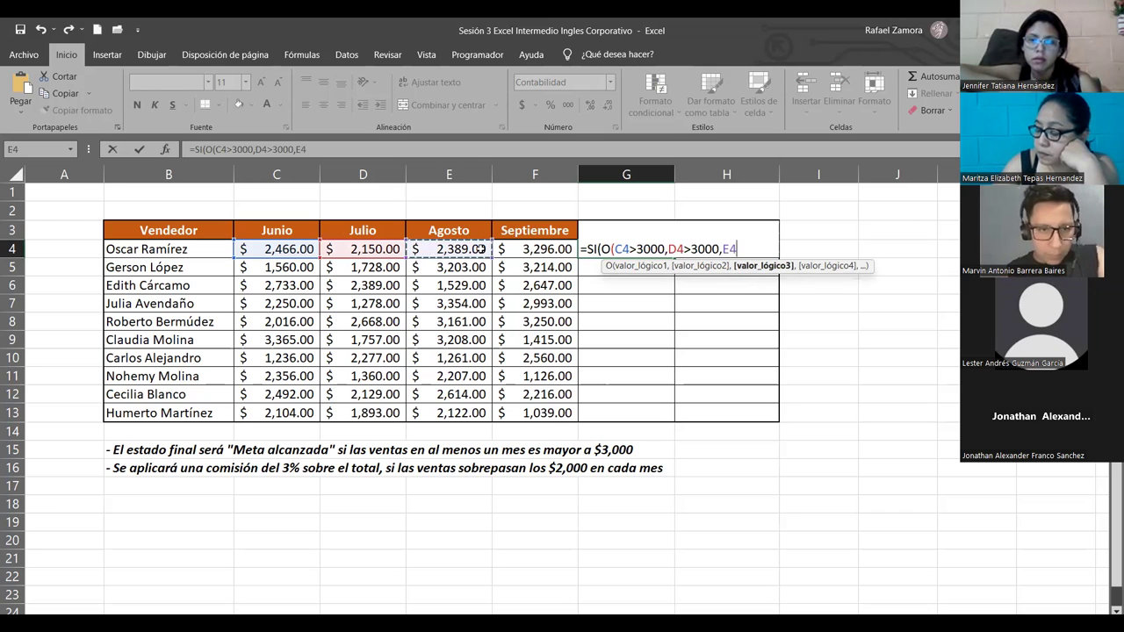
pyautogui.write('>3000')
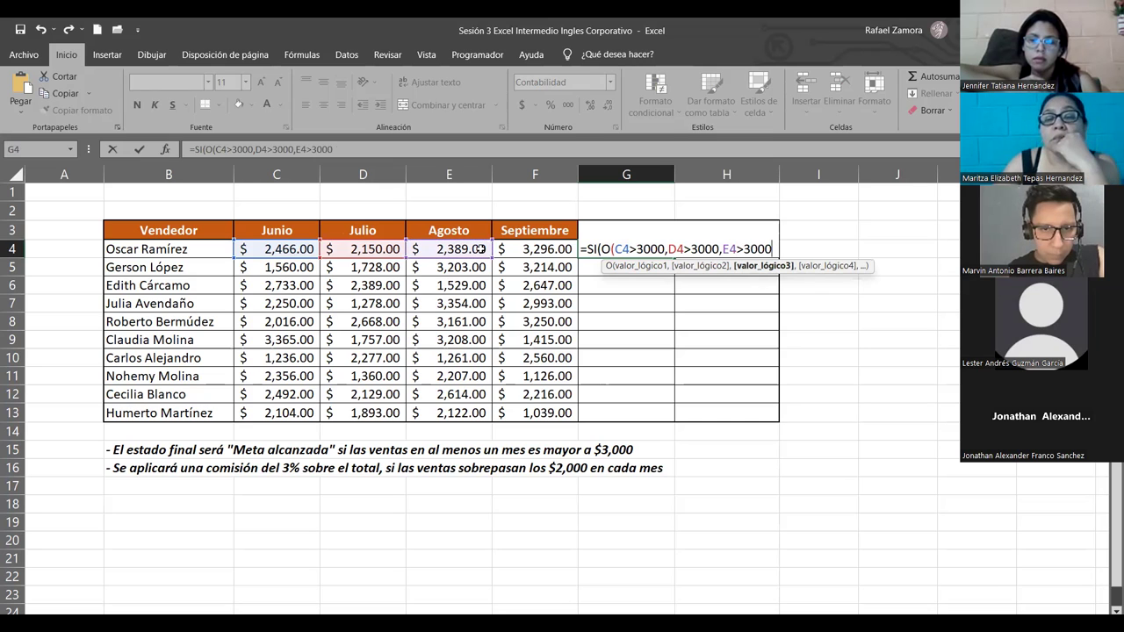
pyautogui.write(',')
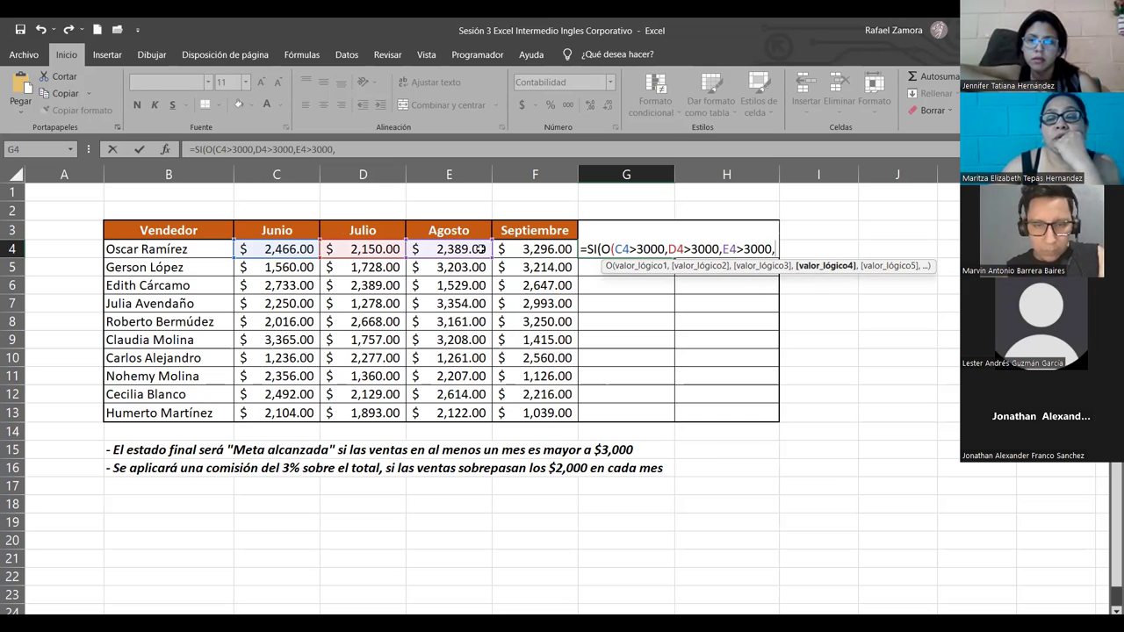
pyautogui.click(551, 250)
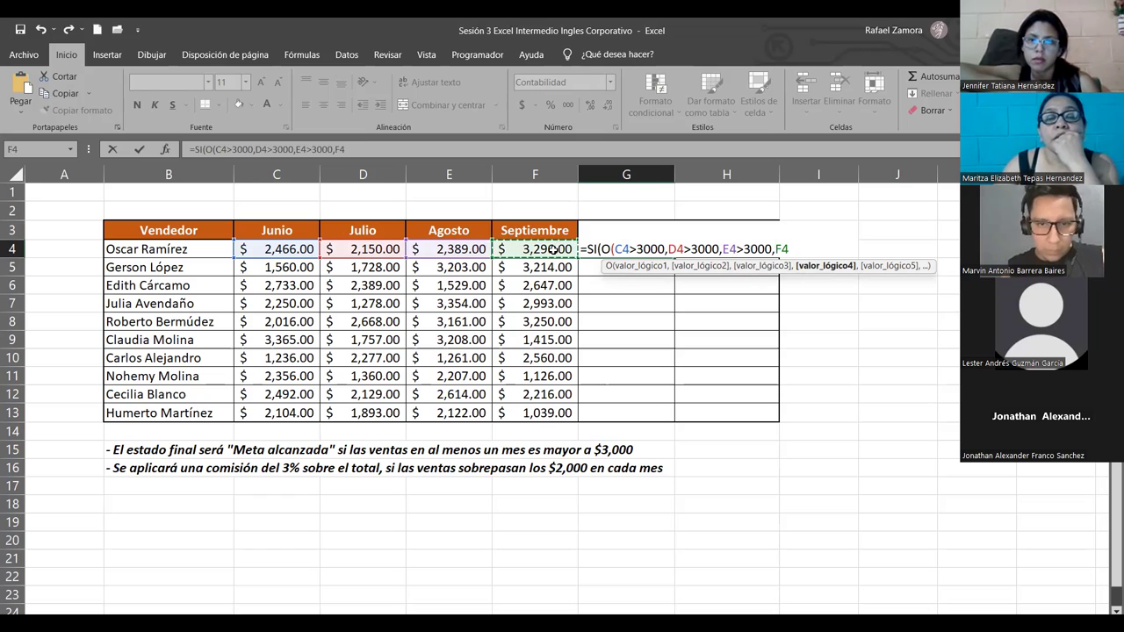
pyautogui.write('>3000')
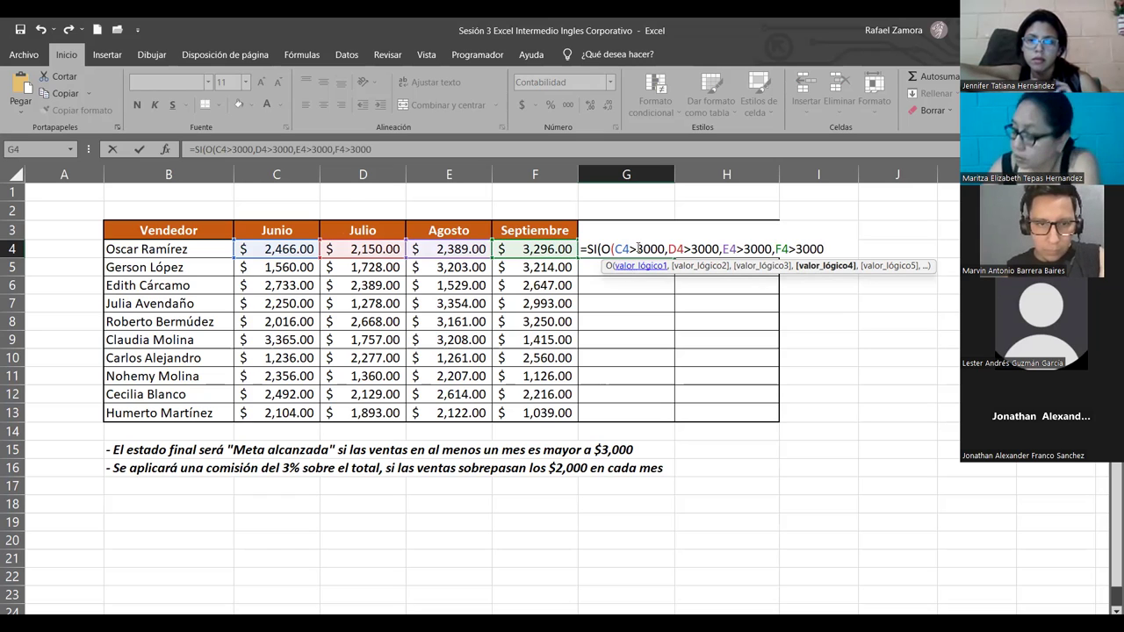
pyautogui.moveTo(614, 249); pyautogui.dragTo(664, 251)
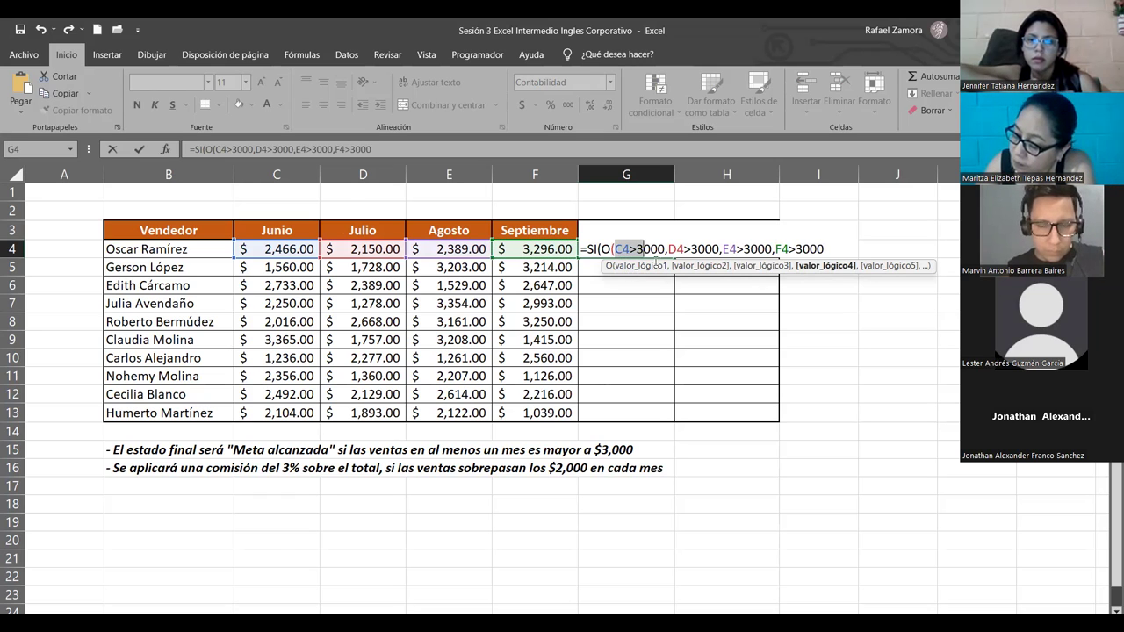
pyautogui.press('Left')
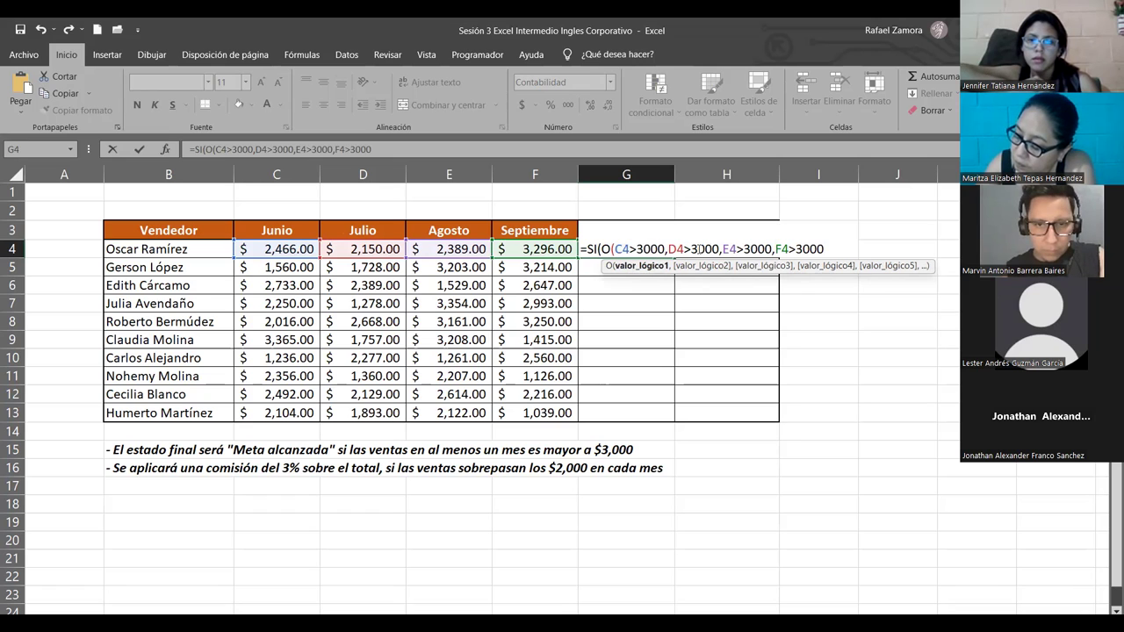
pyautogui.press('End')
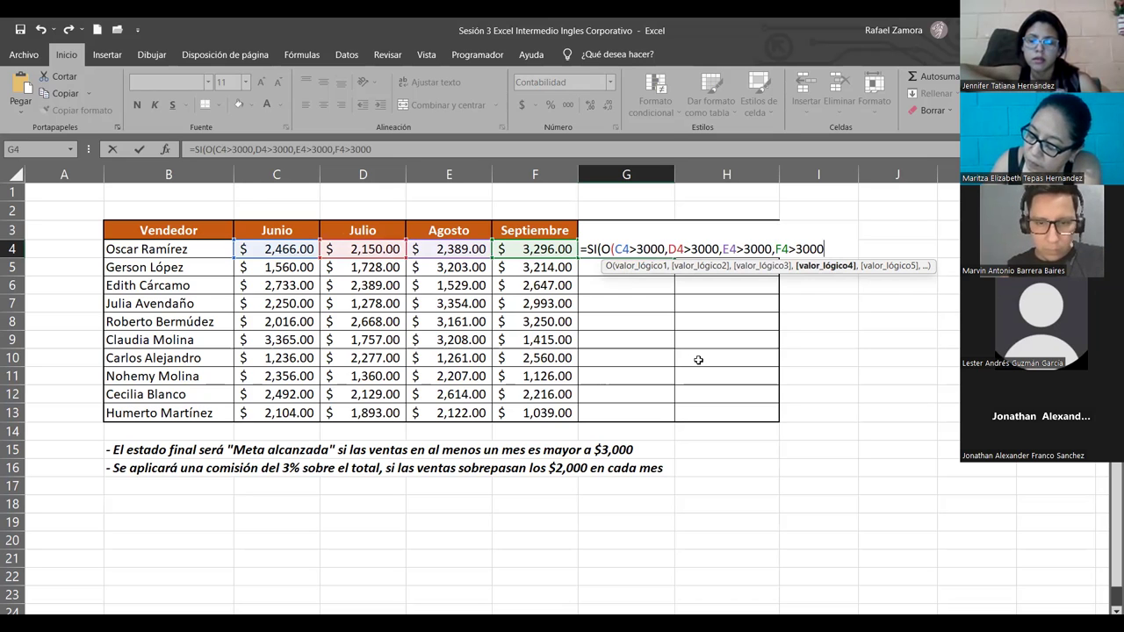
# Step: Close the O test and finish G4 with ,"Meta alcanzada","") then commit it
pyautogui.write(')')
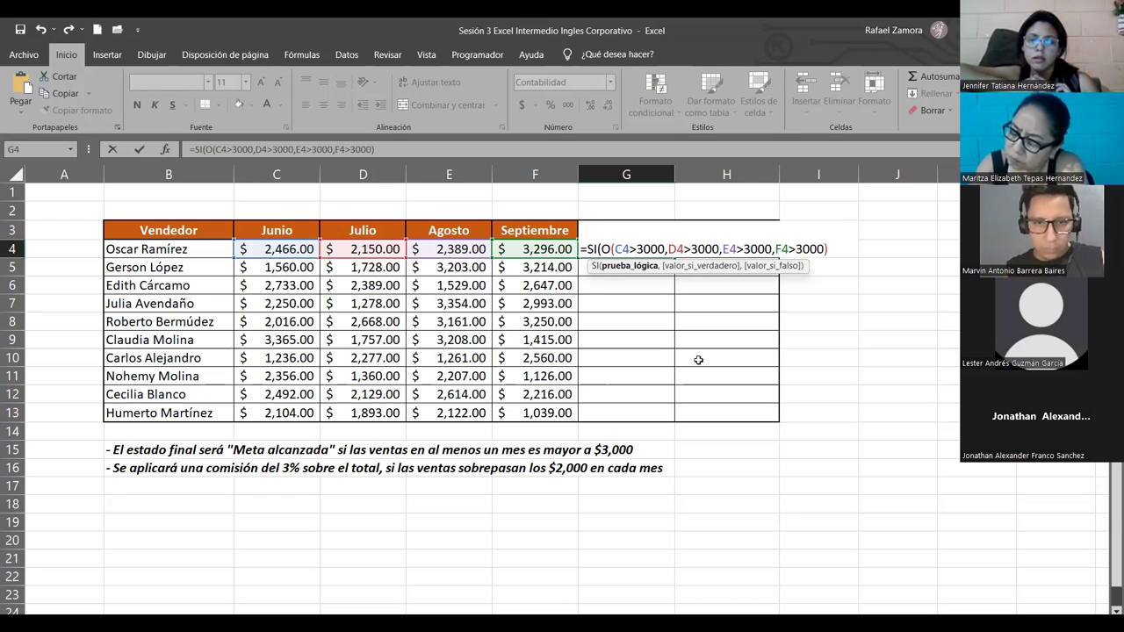
pyautogui.write(',')
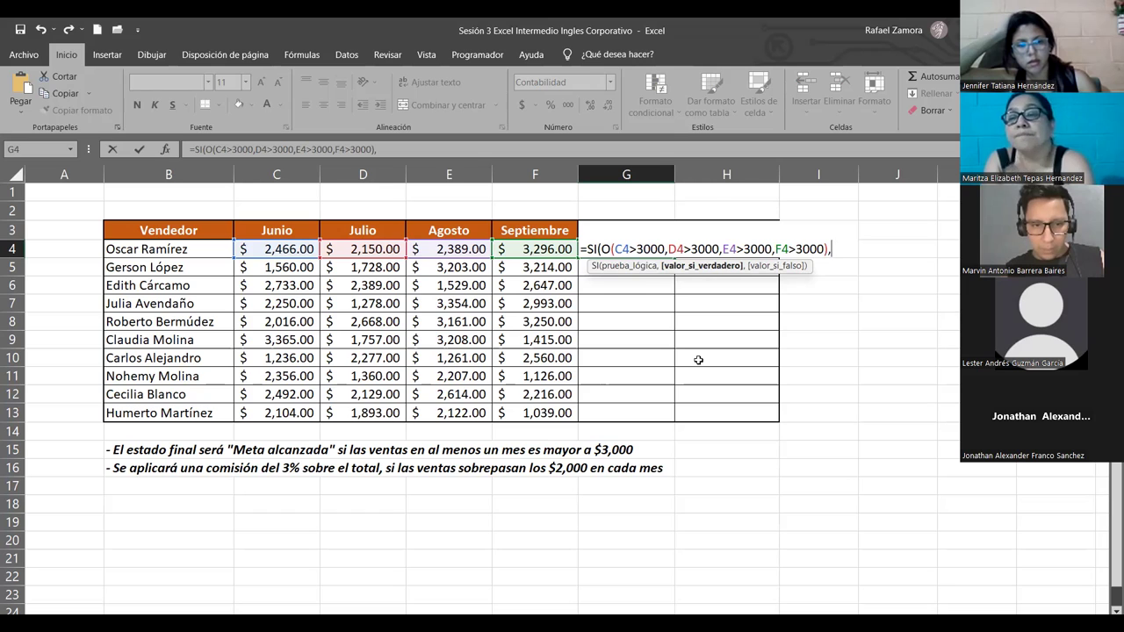
pyautogui.write('"')
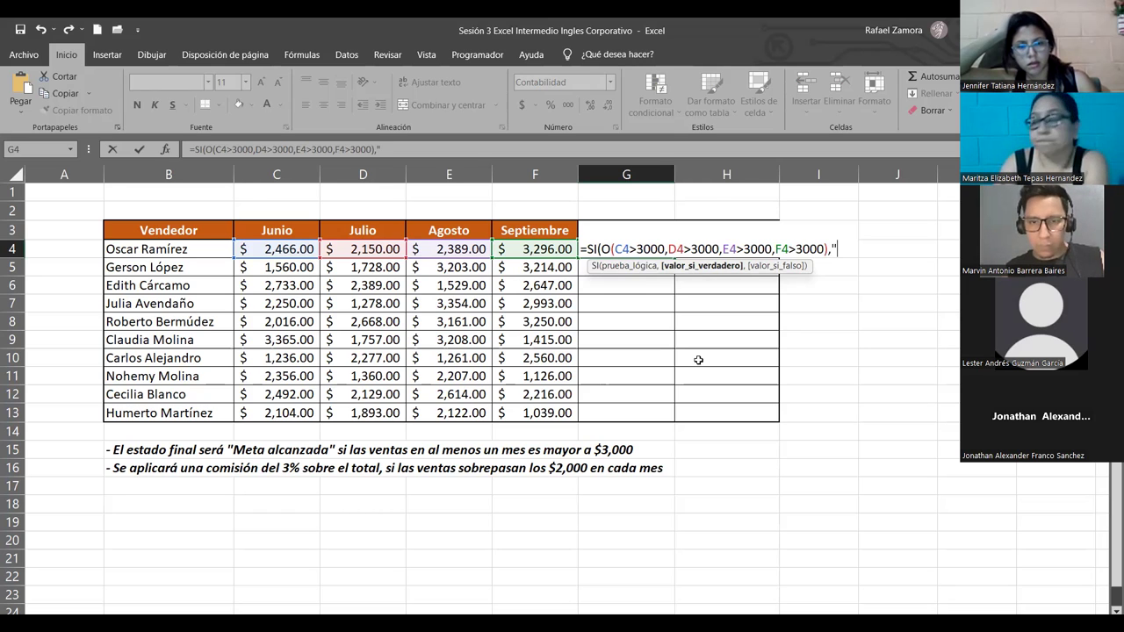
pyautogui.write('Meta ')
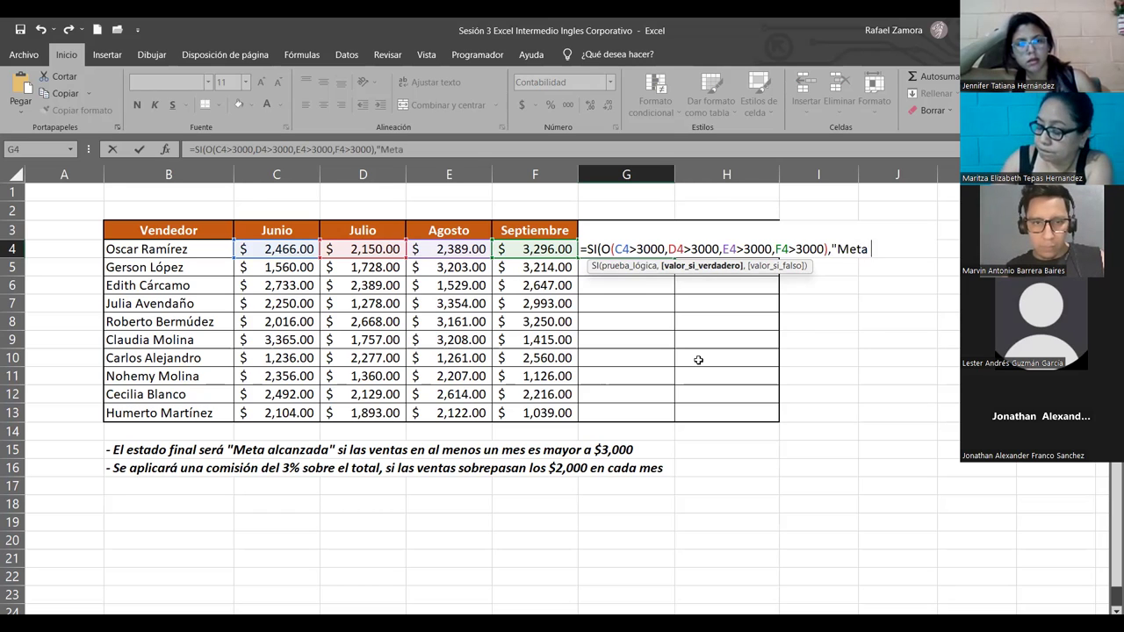
pyautogui.write('alcanzada')
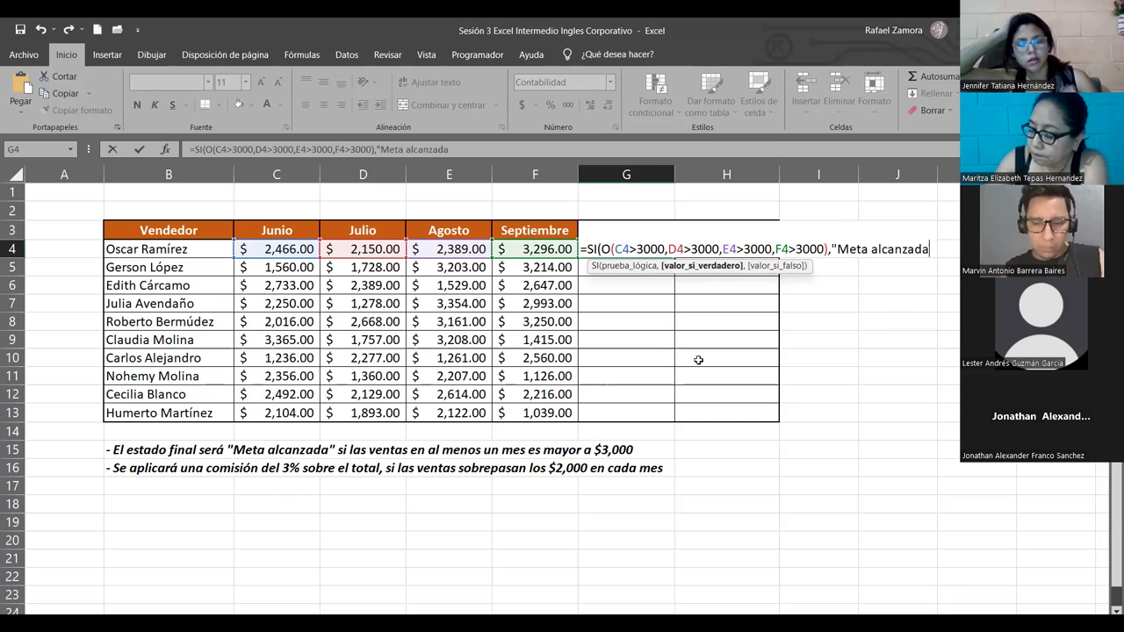
pyautogui.write('"')
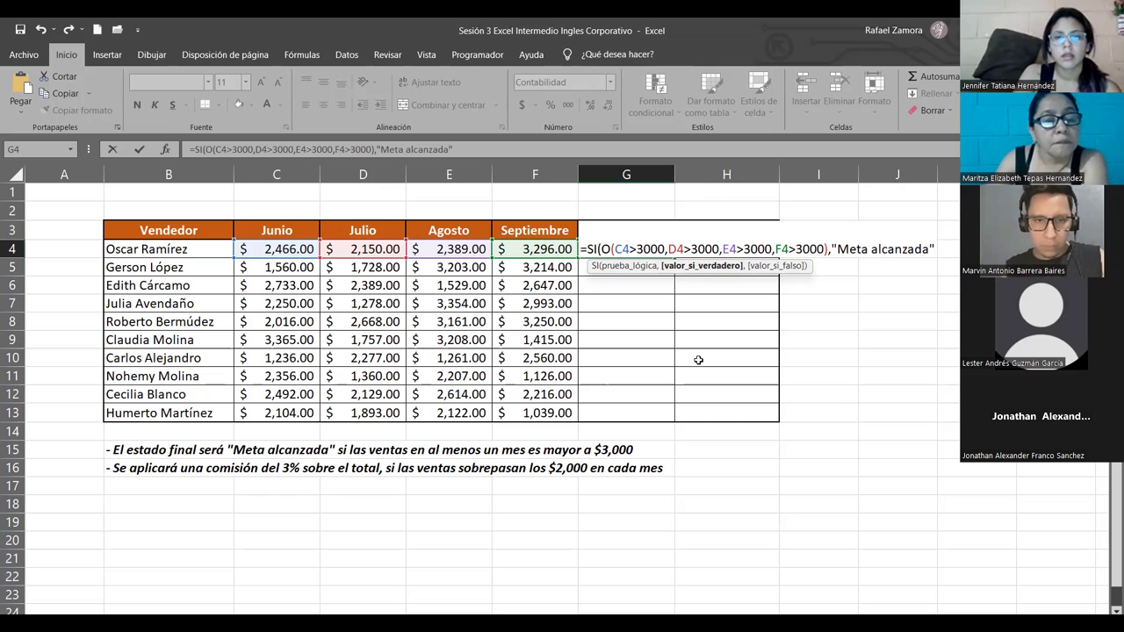
pyautogui.write(',')
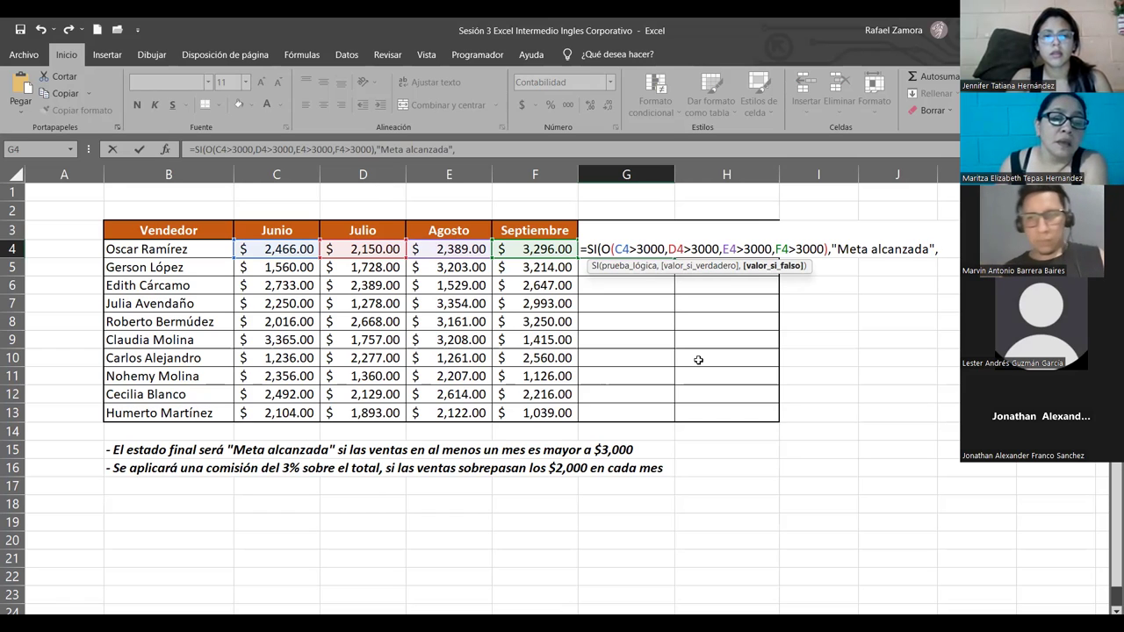
pyautogui.write('""')
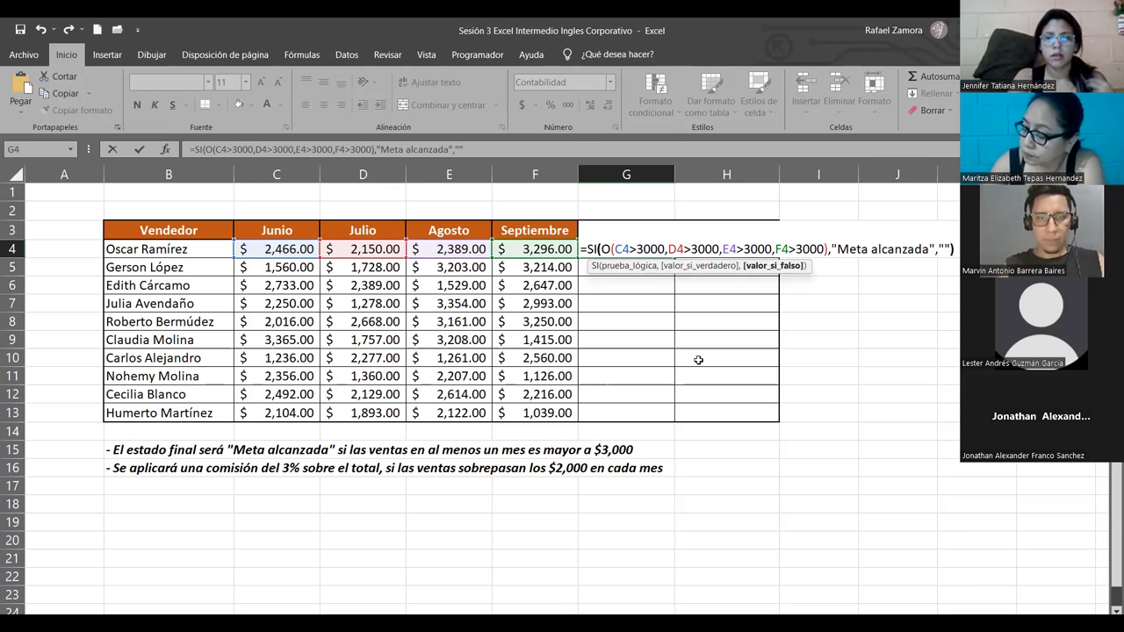
pyautogui.press('Return')
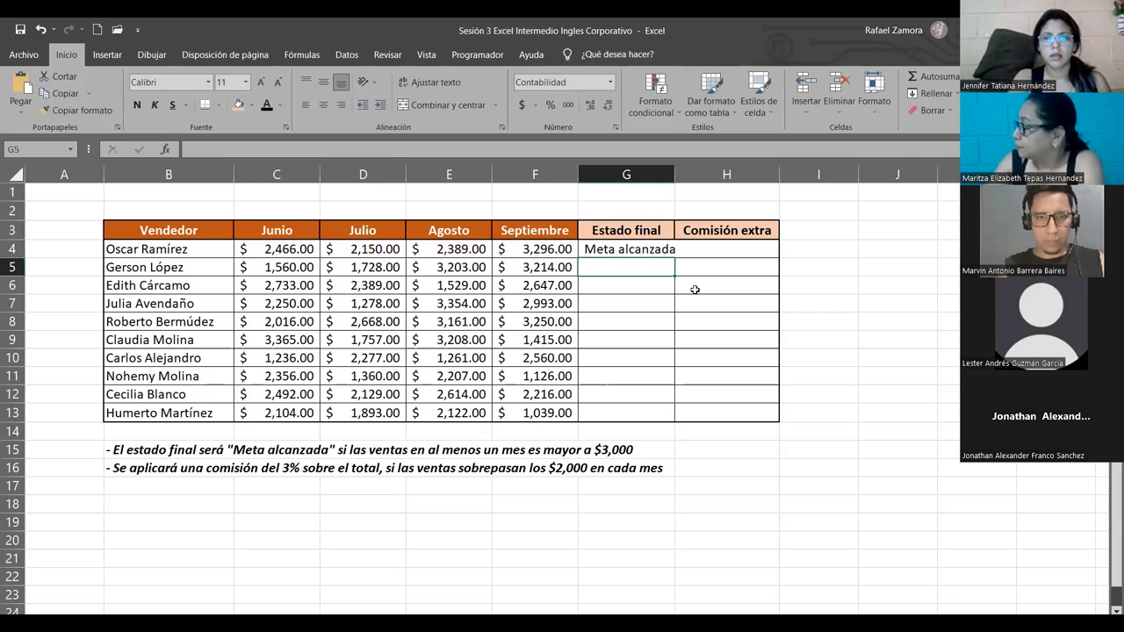
# Step: Fill the Estado final formula down from G4 to G13
pyautogui.click(673, 250)
pyautogui.moveTo(683, 259); pyautogui.dragTo(670, 420)
pyautogui.click(787, 494)
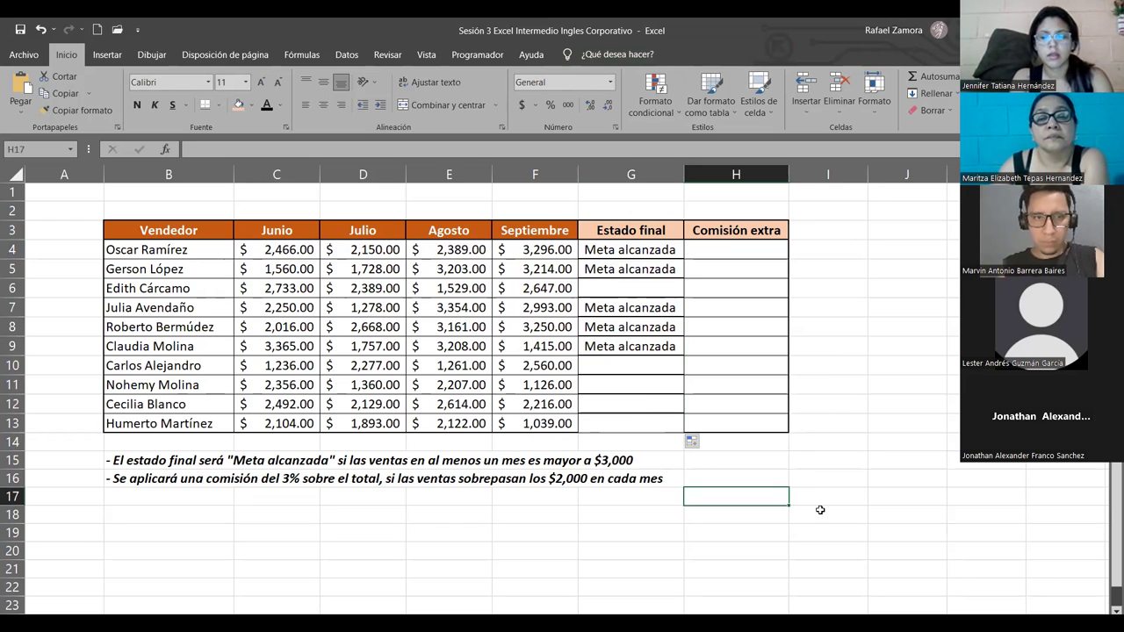
pyautogui.click(843, 421)
pyautogui.click(795, 365)
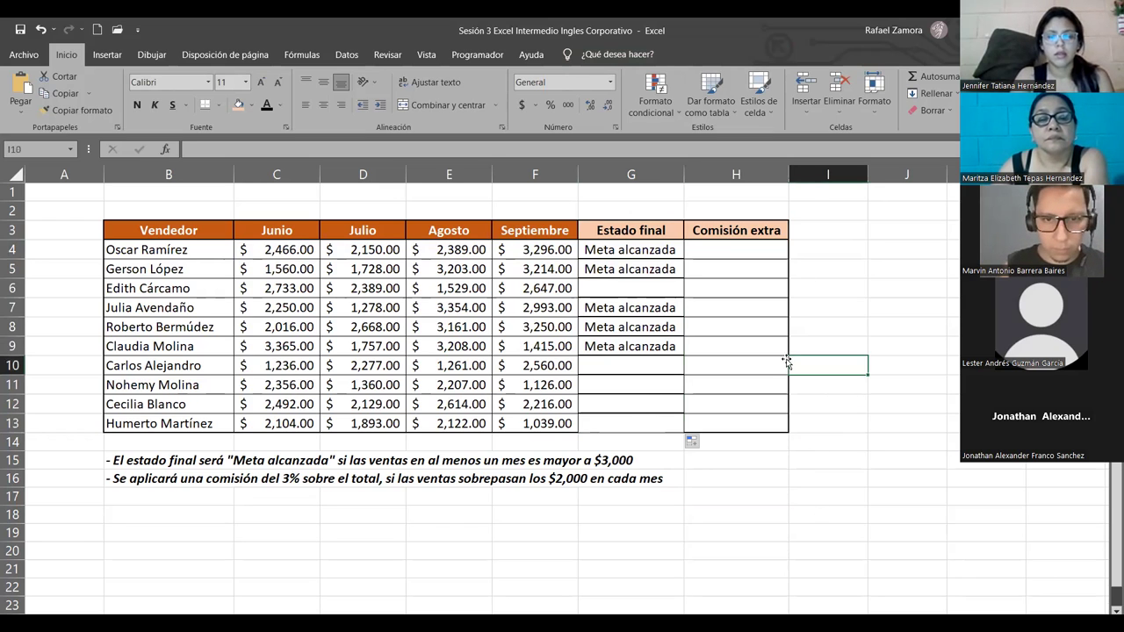
pyautogui.click(367, 270)
pyautogui.click(468, 326)
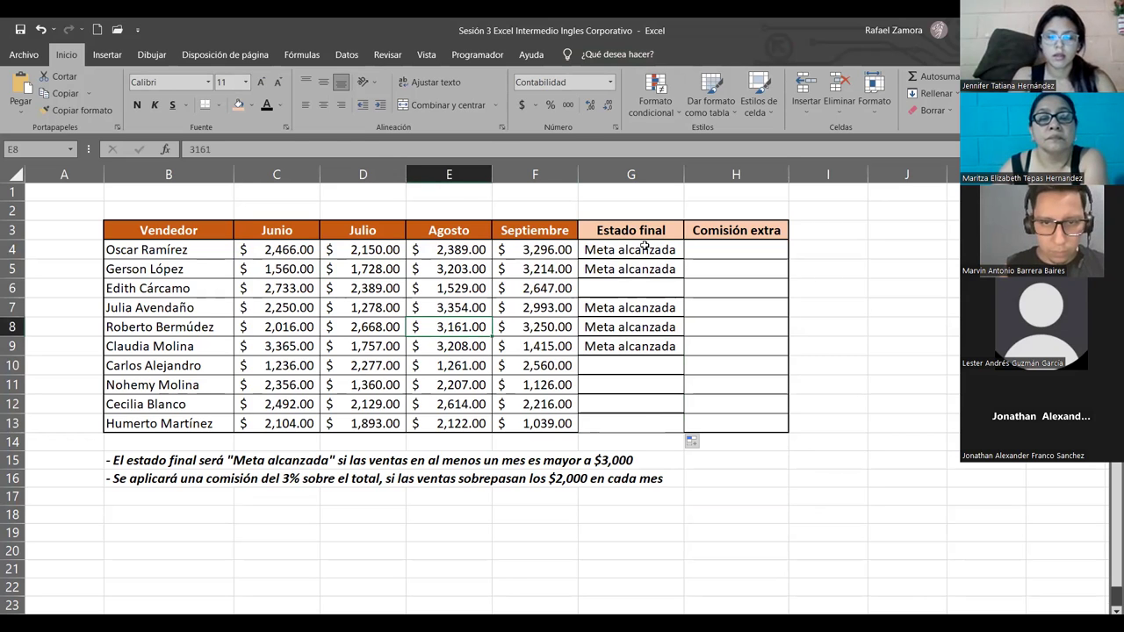
# Step: Apply All Borders to the Estado final and Comisión extra cells G4:H13
pyautogui.moveTo(643, 250); pyautogui.dragTo(720, 425)
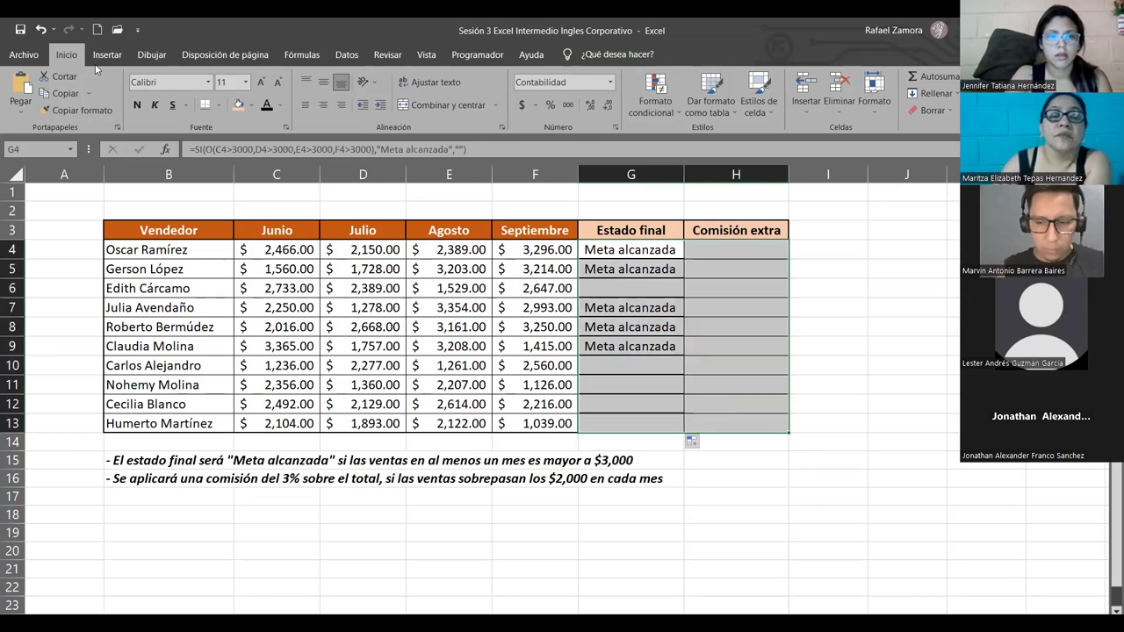
pyautogui.click(219, 105)
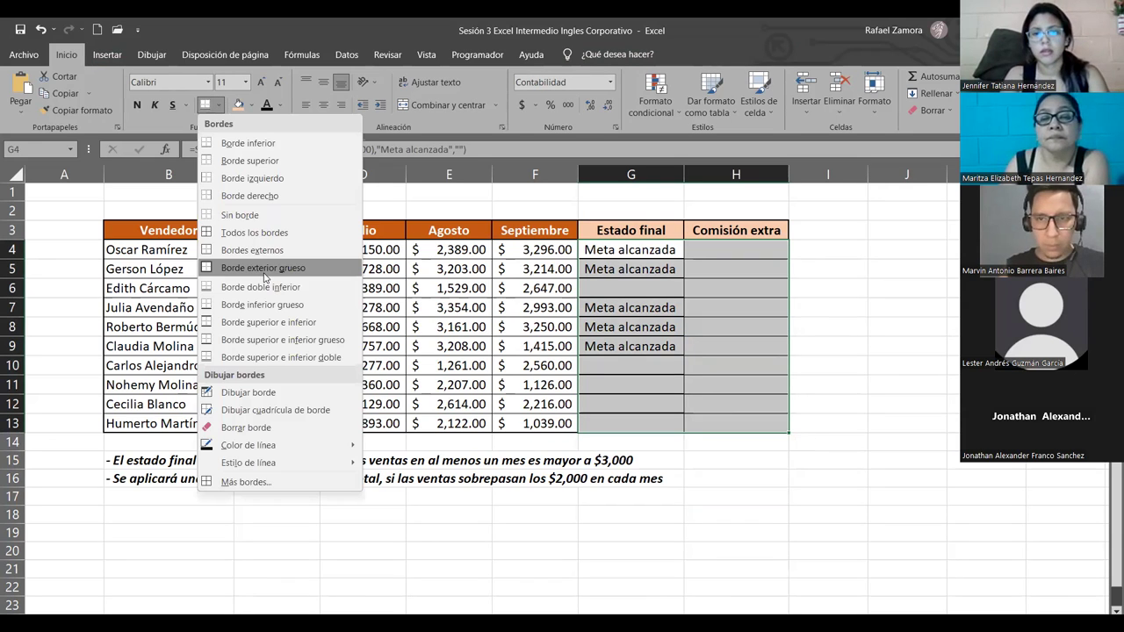
pyautogui.click(254, 232)
# Step: Frame the sales table B4:H13 with a Thick Outside Border
pyautogui.moveTo(765, 408); pyautogui.dragTo(632, 394)
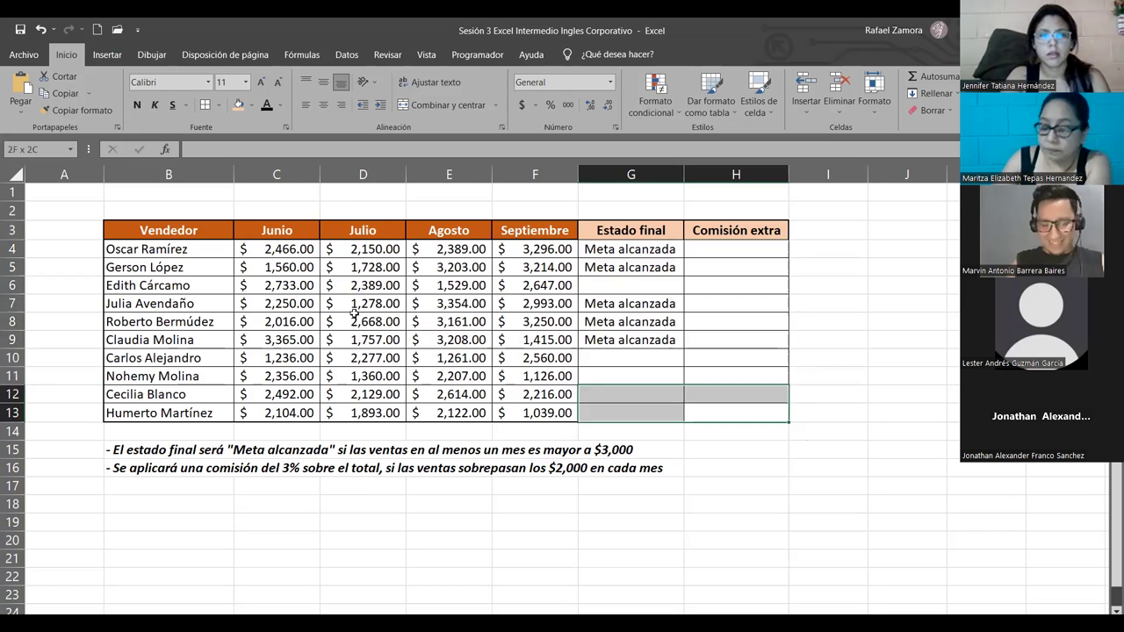
pyautogui.moveTo(354, 314); pyautogui.dragTo(121, 240)
pyautogui.moveTo(131, 168); pyautogui.dragTo(131, 168)
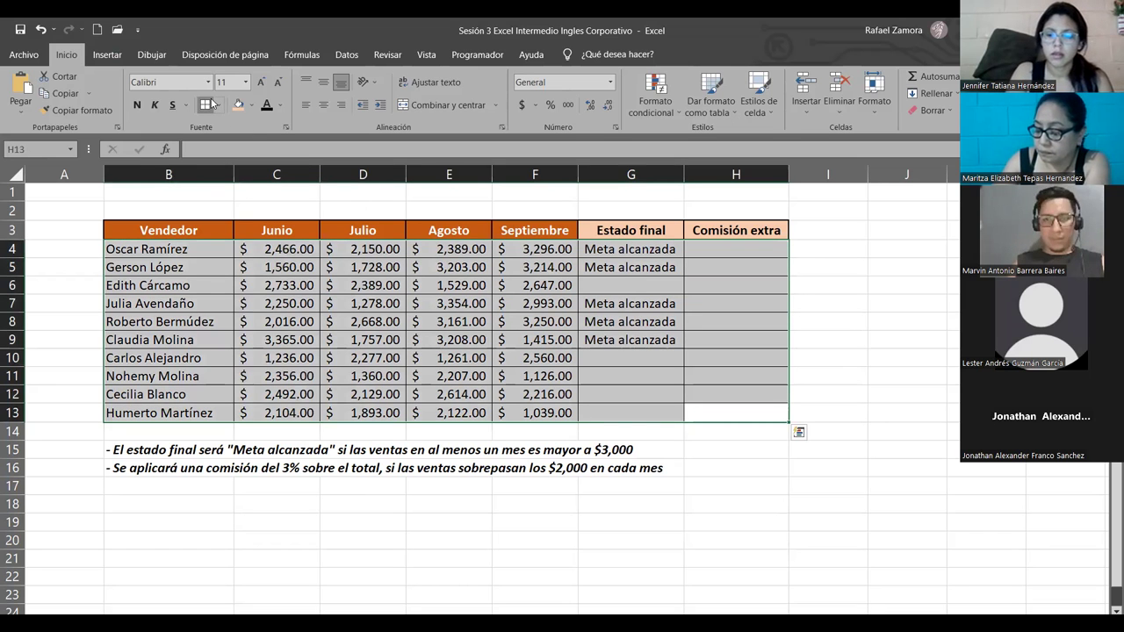
pyautogui.click(218, 105)
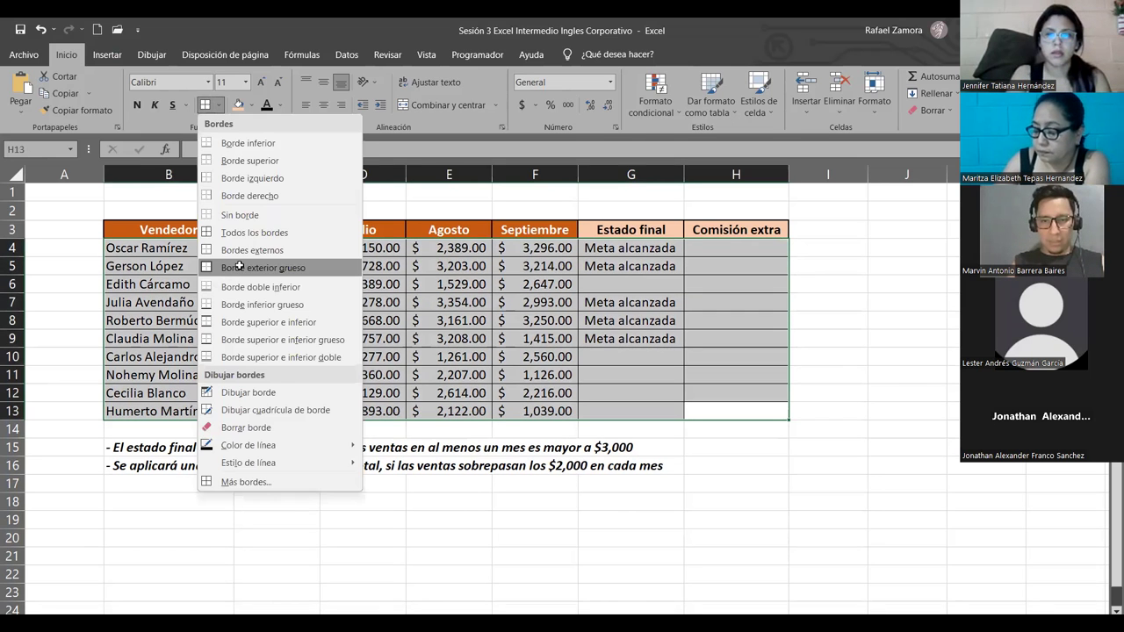
pyautogui.click(238, 266)
pyautogui.click(823, 485)
pyautogui.click(648, 267)
pyautogui.moveTo(684, 276)
pyautogui.mouseDown()
pyautogui.moveTo(683, 294)
pyautogui.moveTo(644, 334)
pyautogui.mouseUp()
pyautogui.click(797, 533)
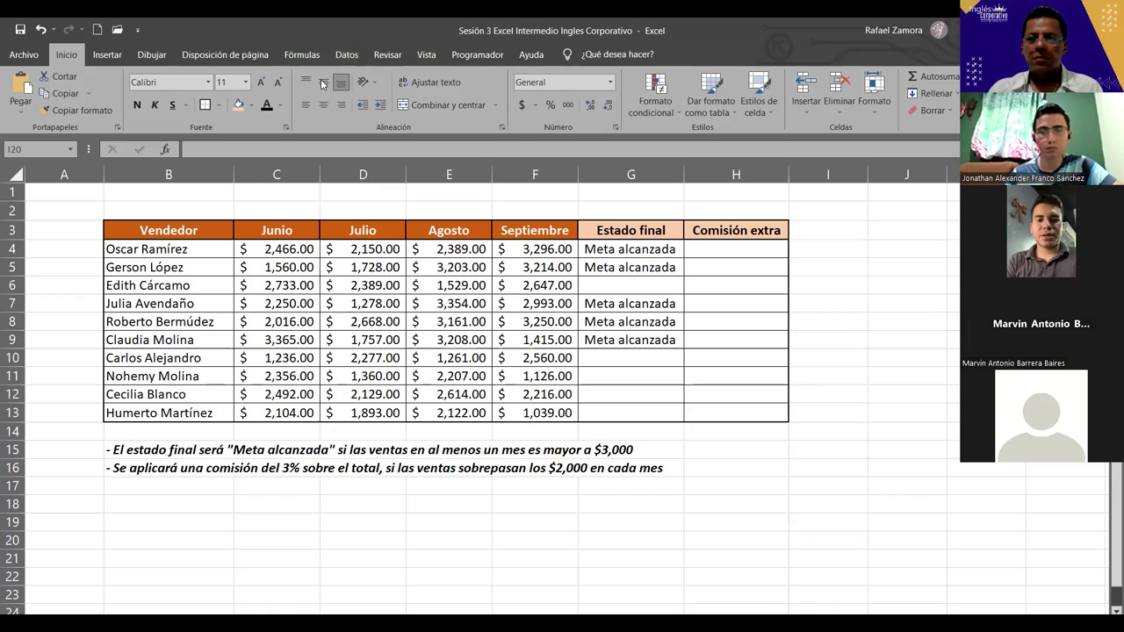
pyautogui.click(834, 355)
pyautogui.click(772, 249)
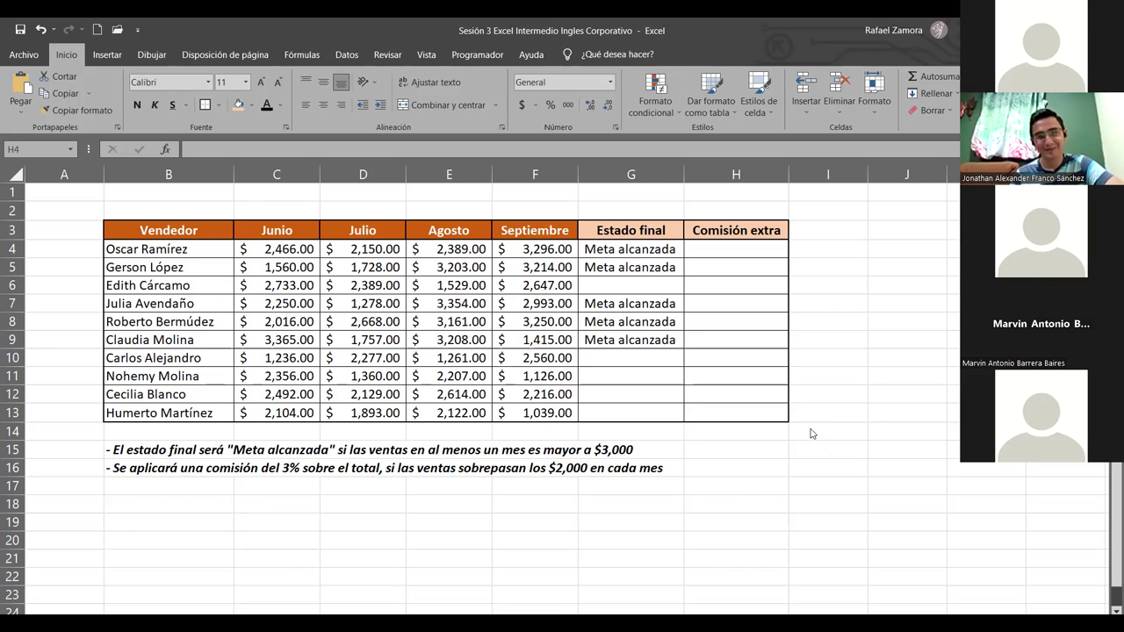
# Step: In H4, start =SI(Y( with the first condition C4>2000
pyautogui.click(753, 252)
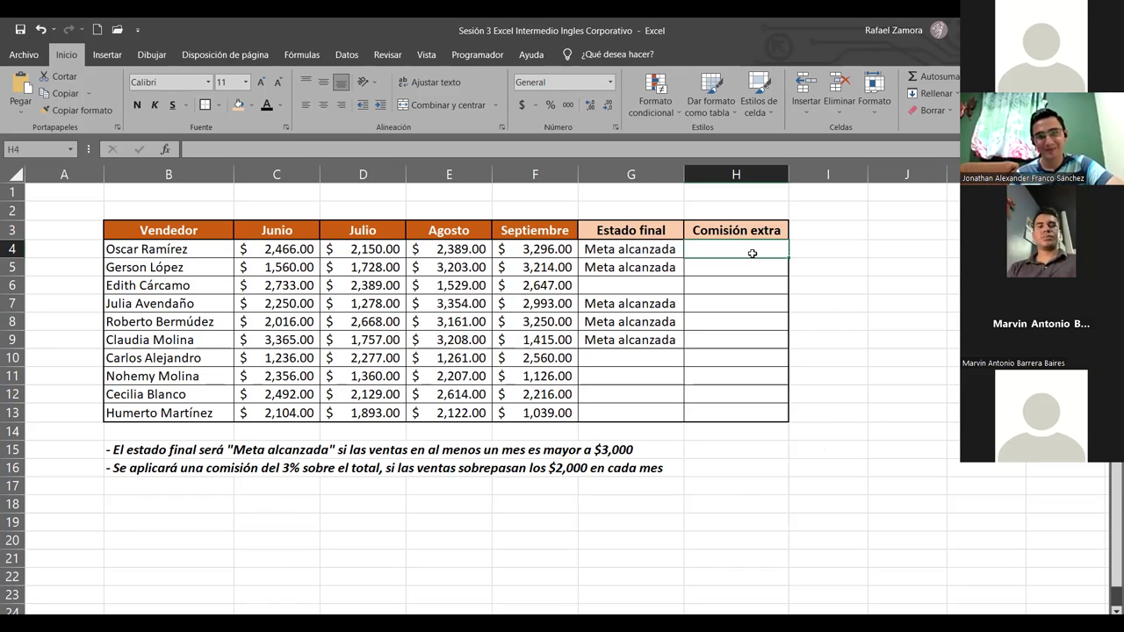
pyautogui.write('=')
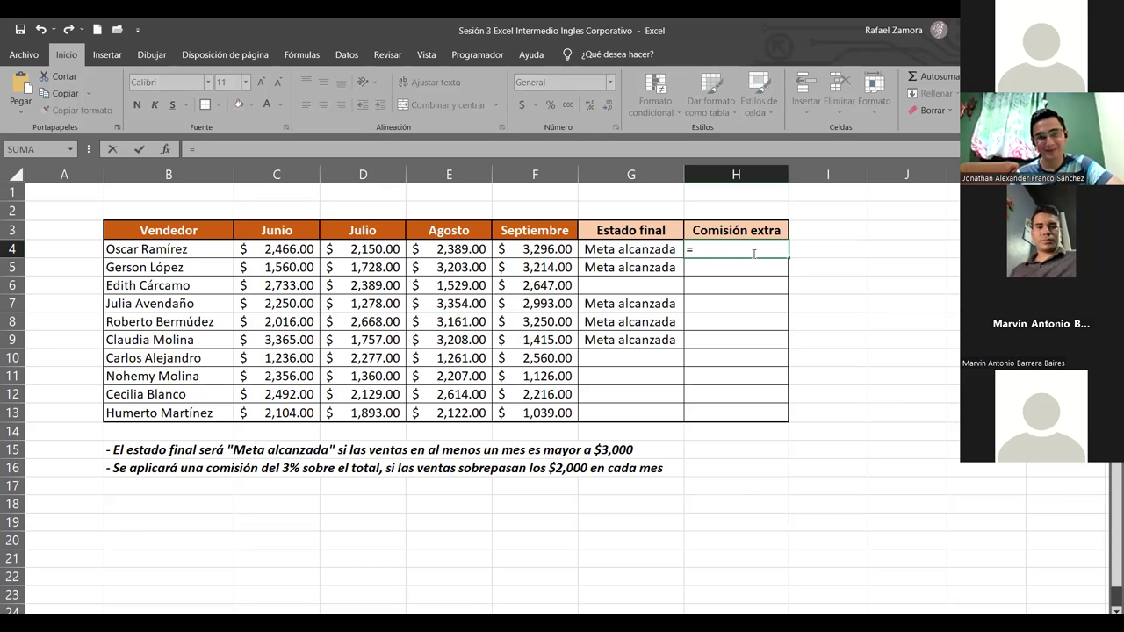
pyautogui.write('si')
pyautogui.press('Tab')
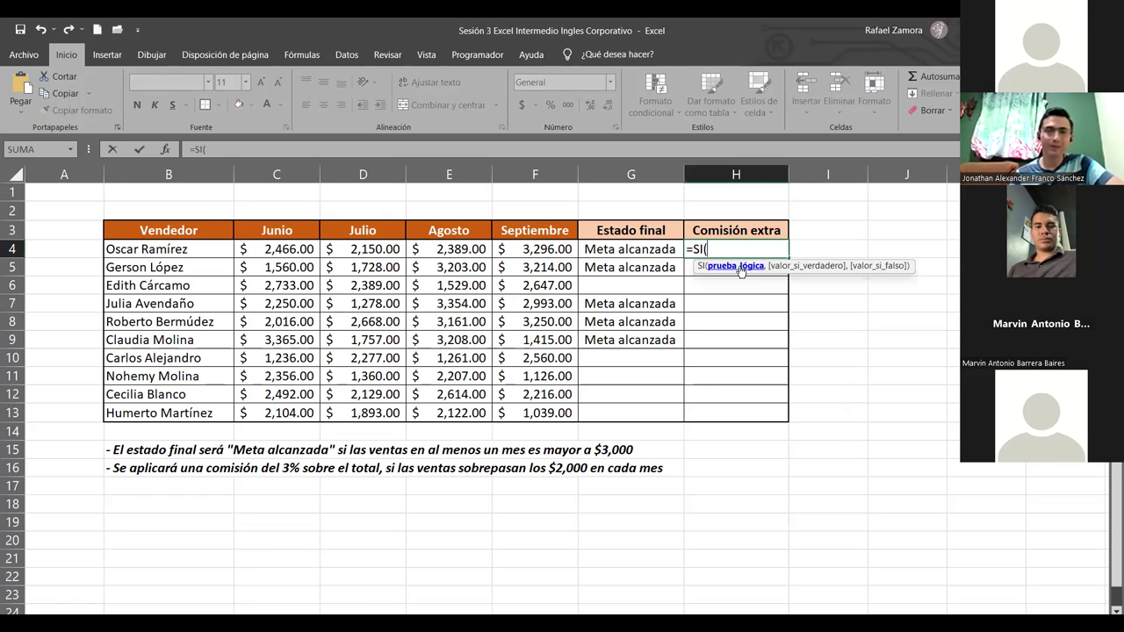
pyautogui.write('y')
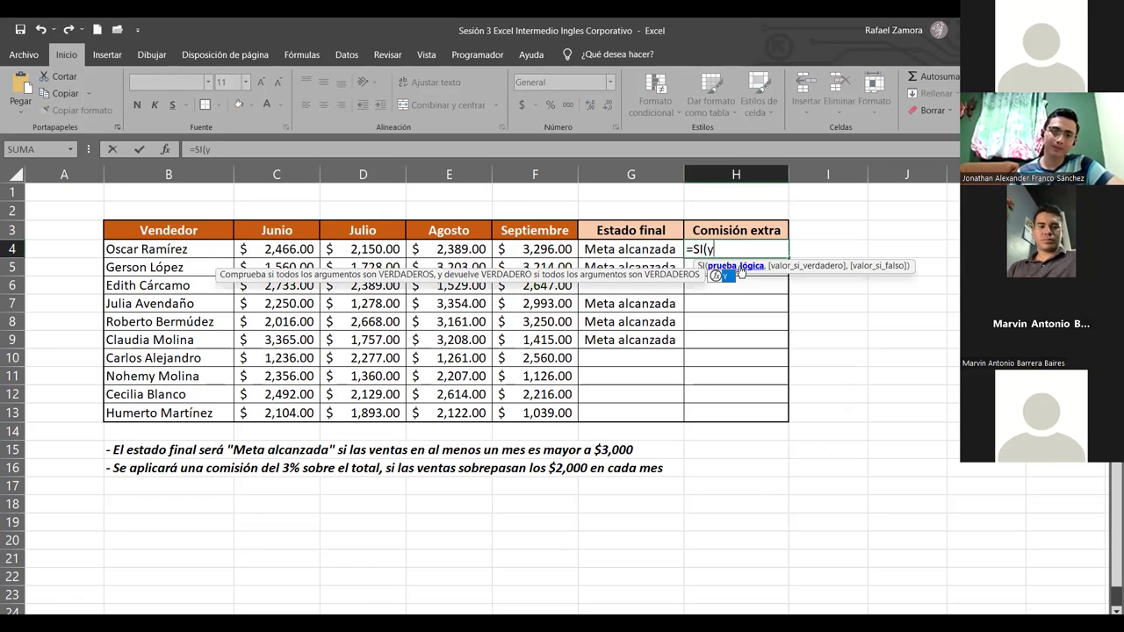
pyautogui.press('Tab')
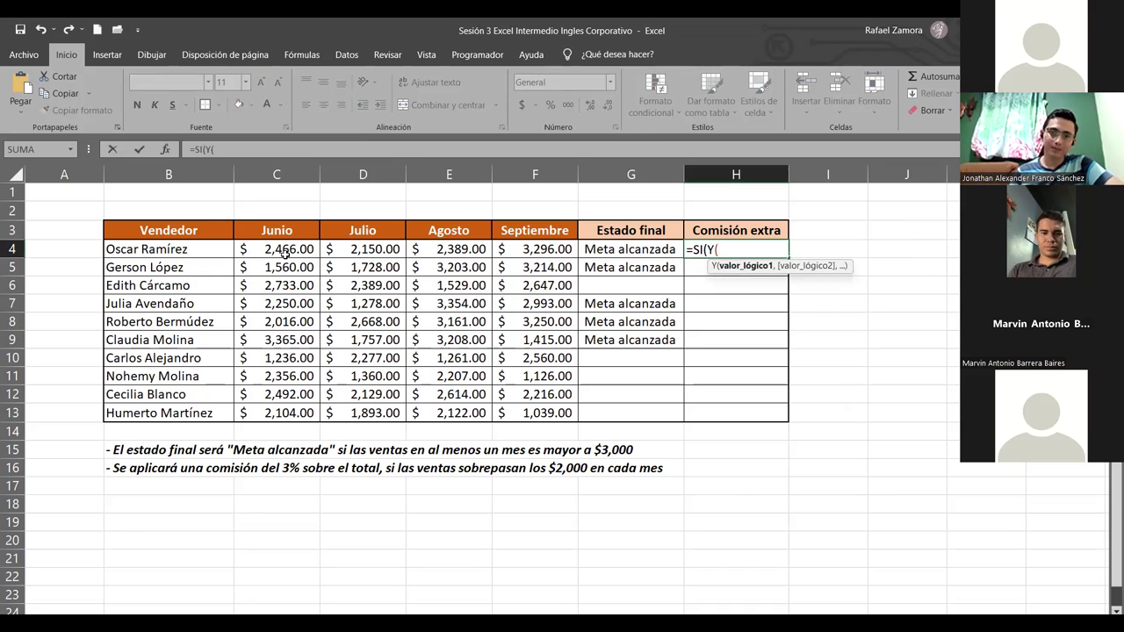
pyautogui.click(285, 250)
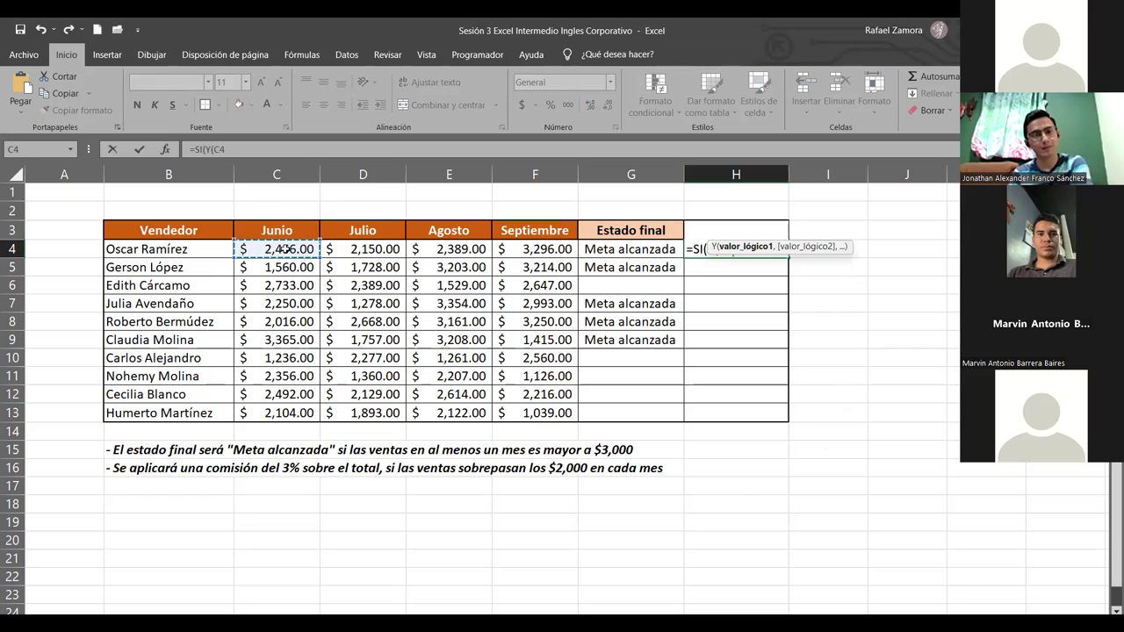
pyautogui.write('>2000')
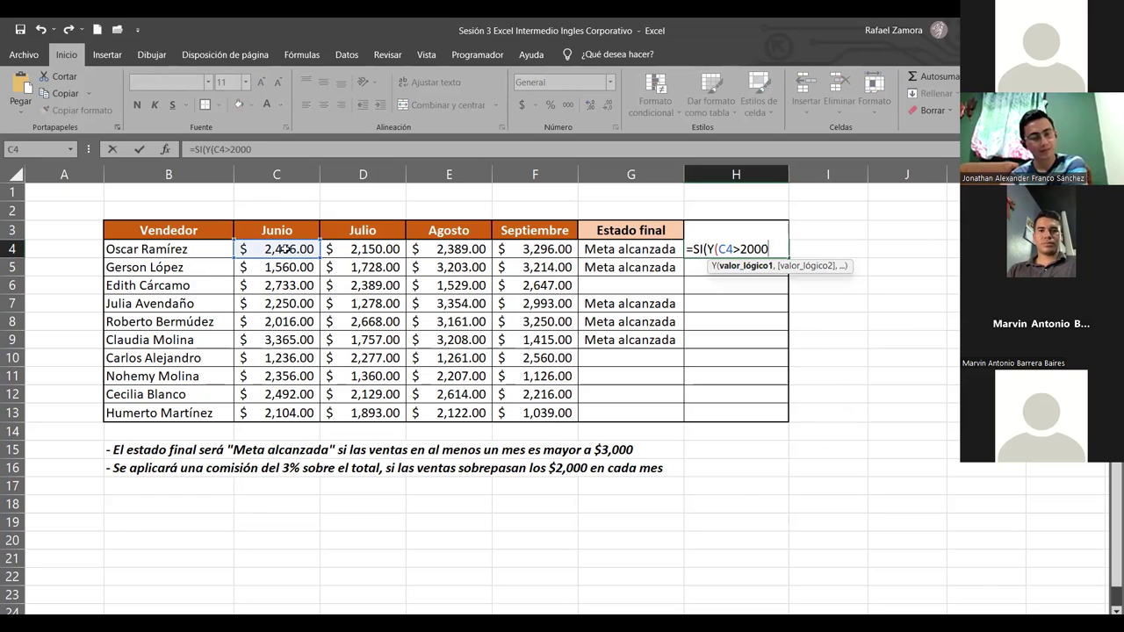
pyautogui.doubleClick(736, 249)
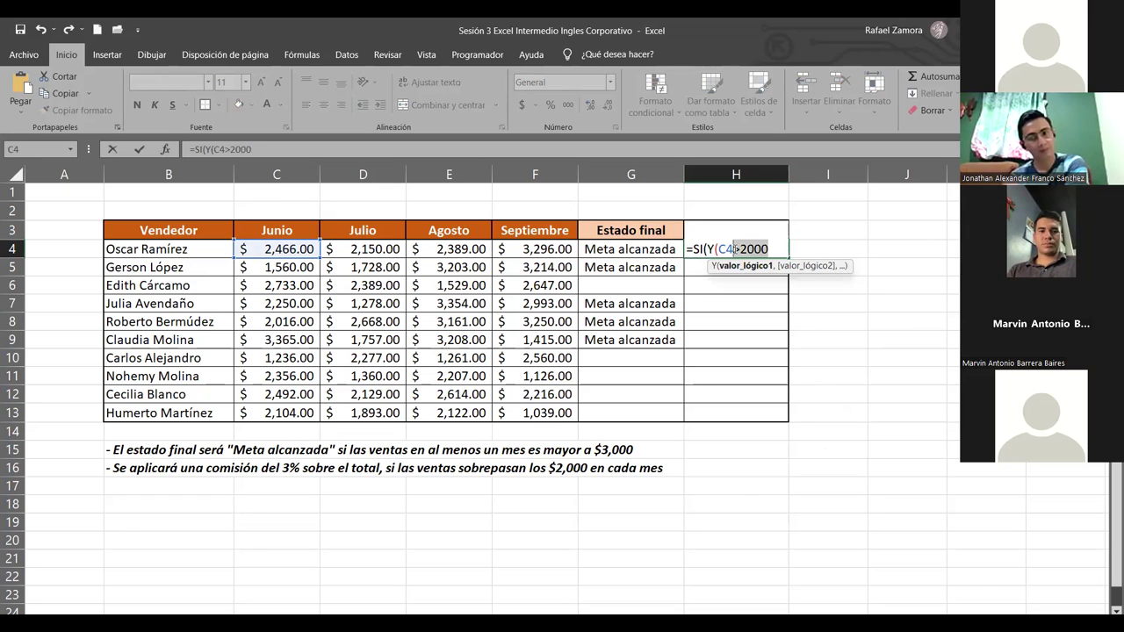
pyautogui.click(769, 249)
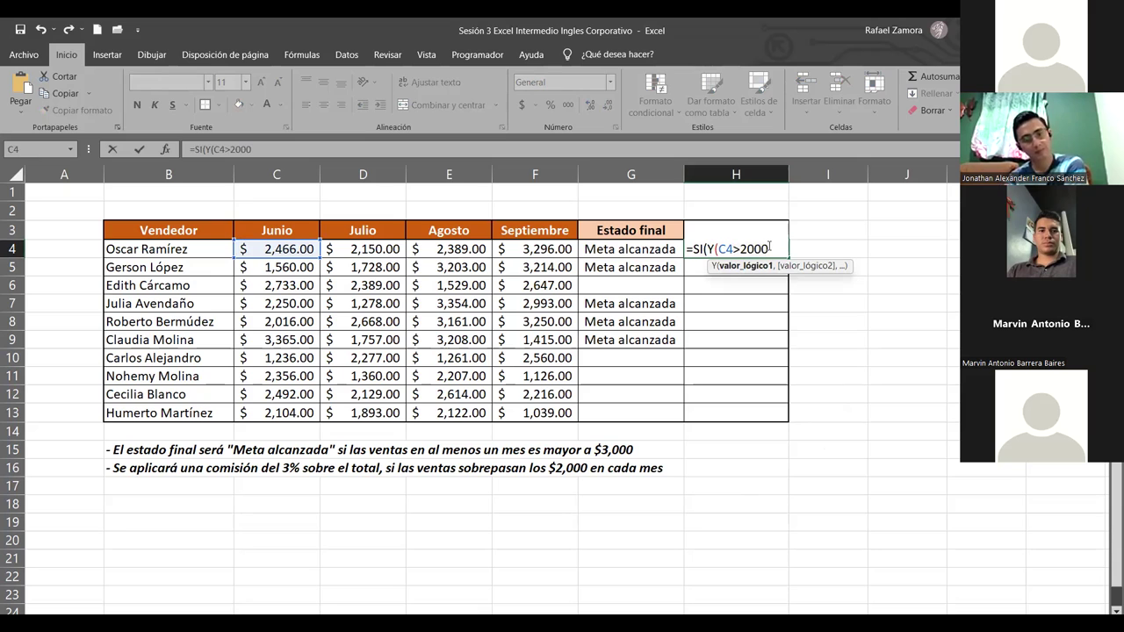
pyautogui.write(',')
# Step: Add the conditions D4>2000, E4>2000 and F4>2000, close the Y bracket and add a comma
pyautogui.click(384, 246)
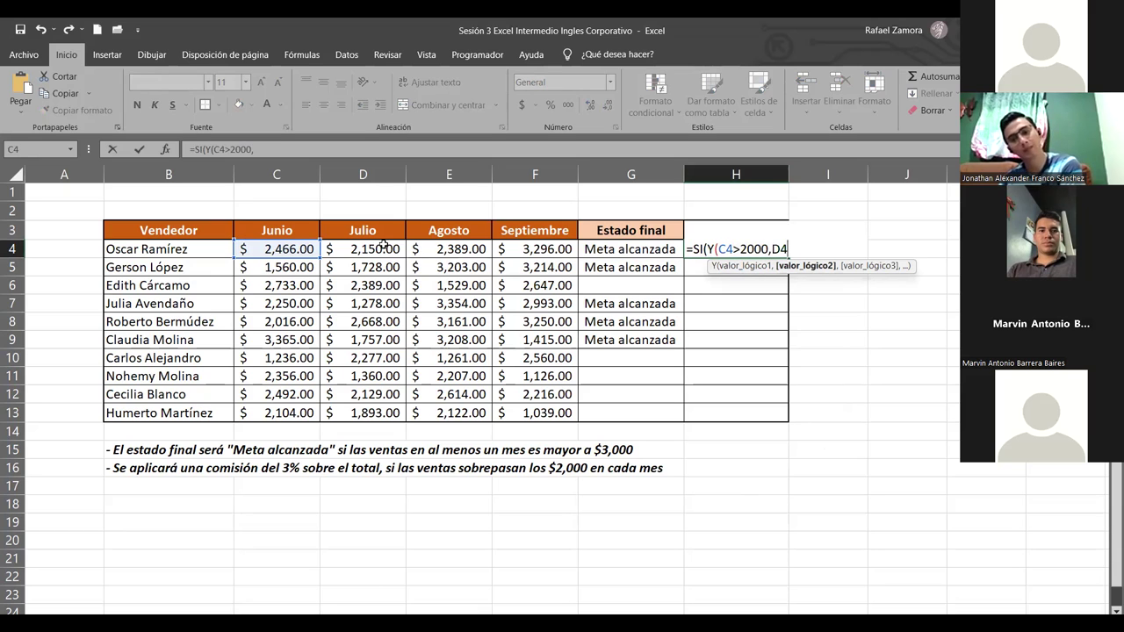
pyautogui.write('>2000')
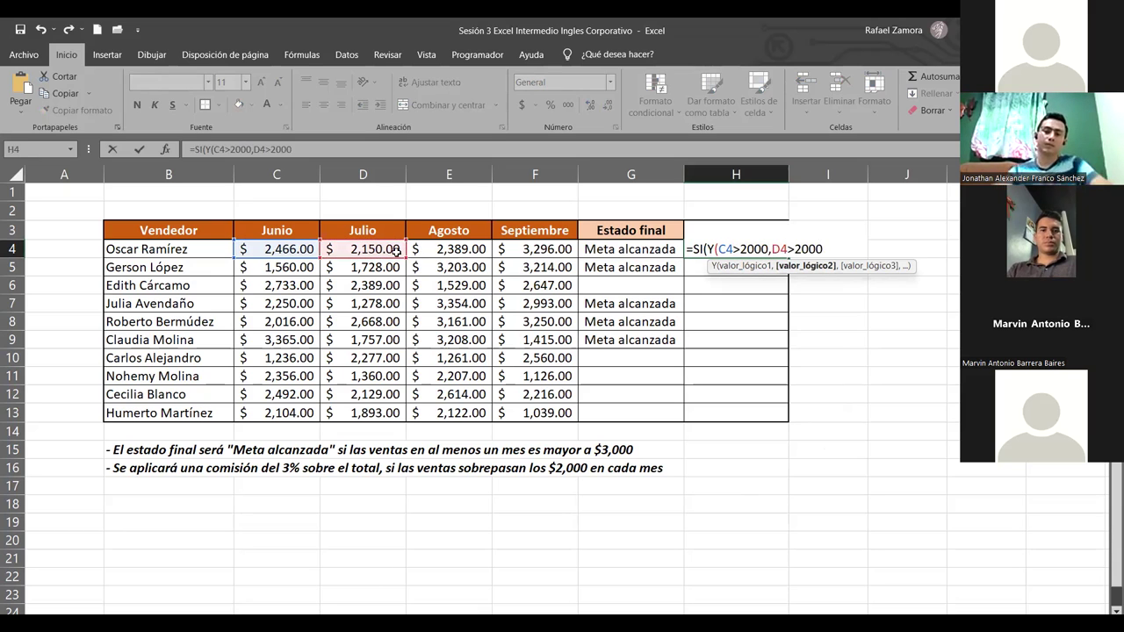
pyautogui.write(',')
pyautogui.click(475, 249)
pyautogui.write('>2000')
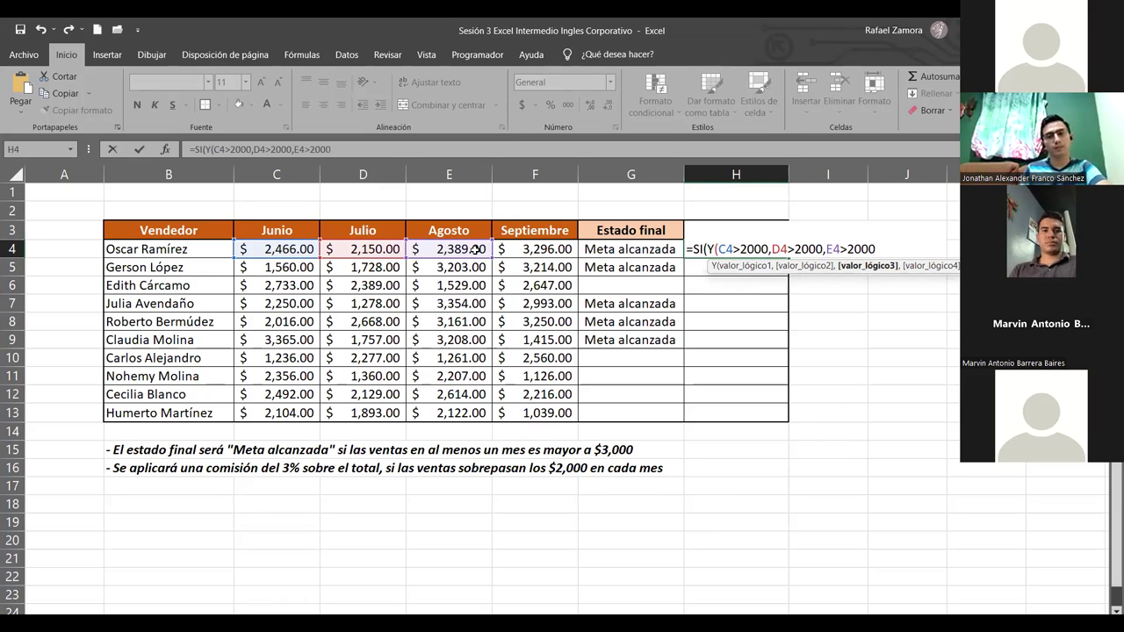
pyautogui.write(',')
pyautogui.click(543, 250)
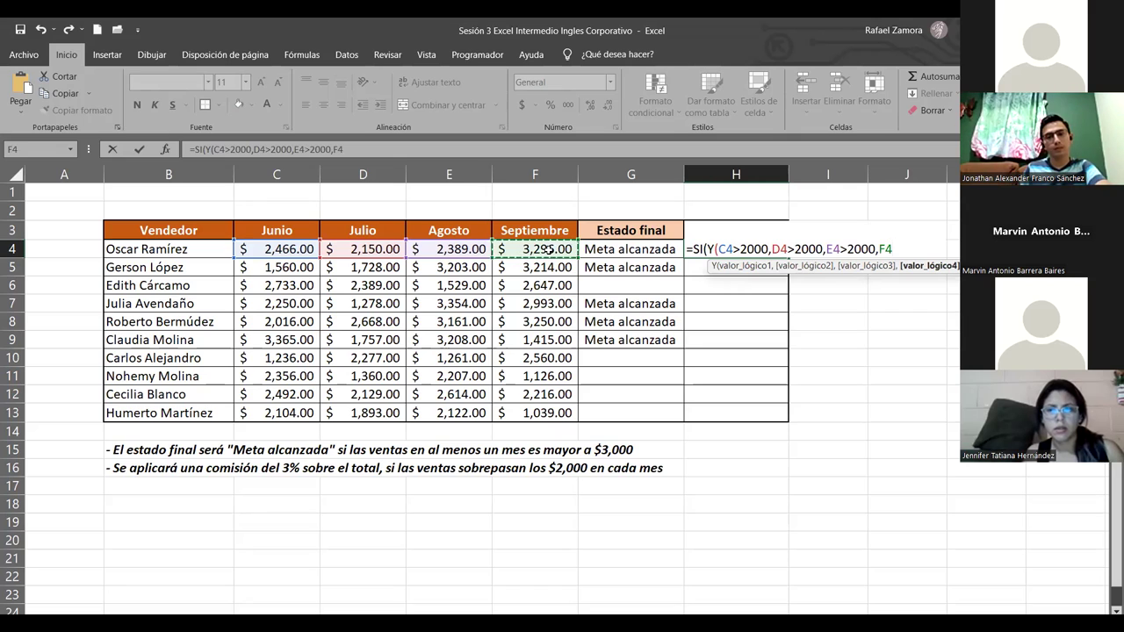
pyautogui.write('>2000')
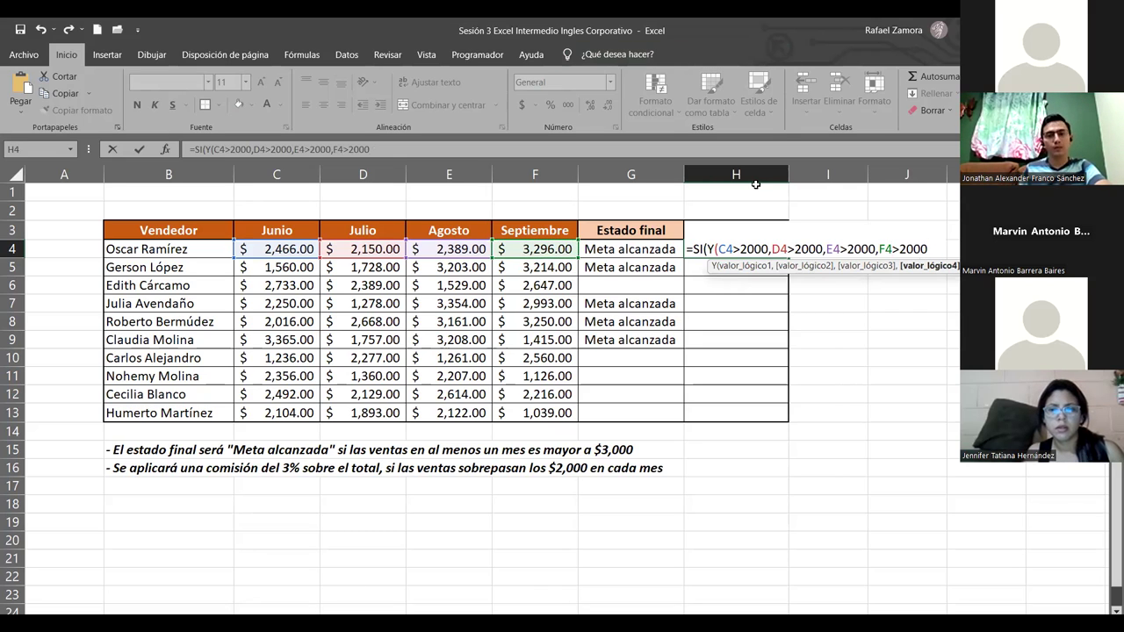
pyautogui.write(')')
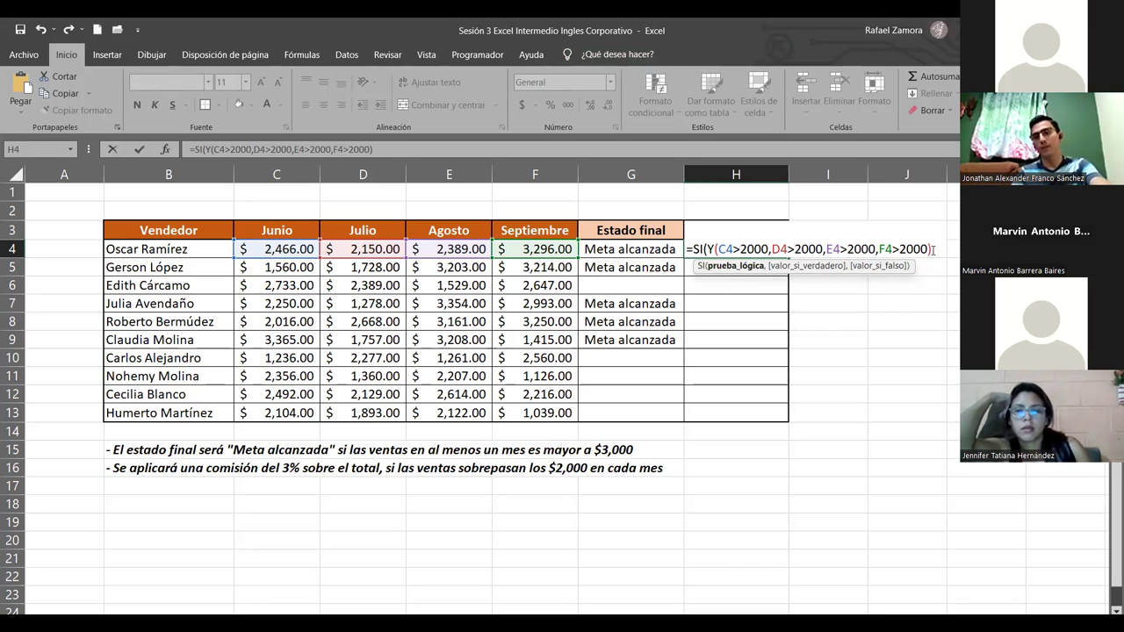
pyautogui.write(',')
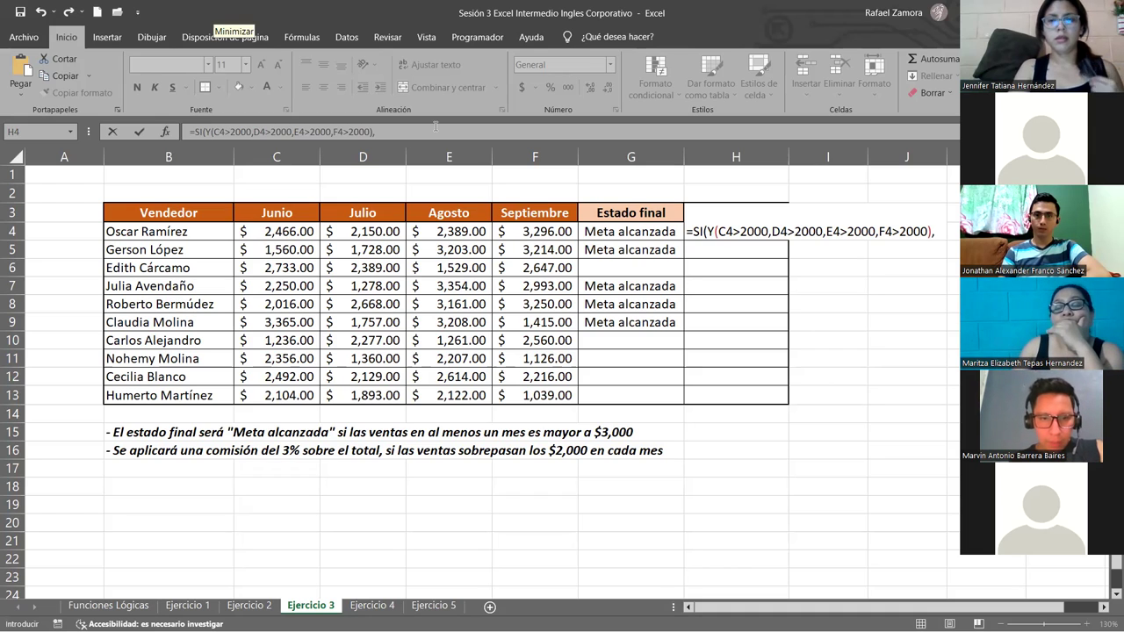
pyautogui.click(942, 232)
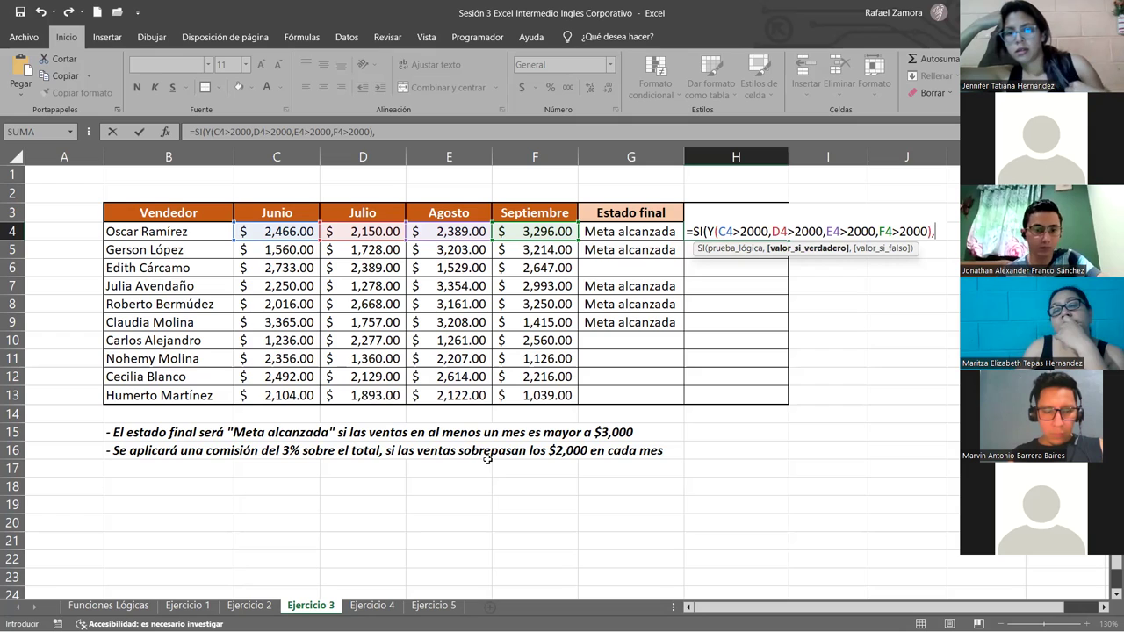
pyautogui.click(941, 232)
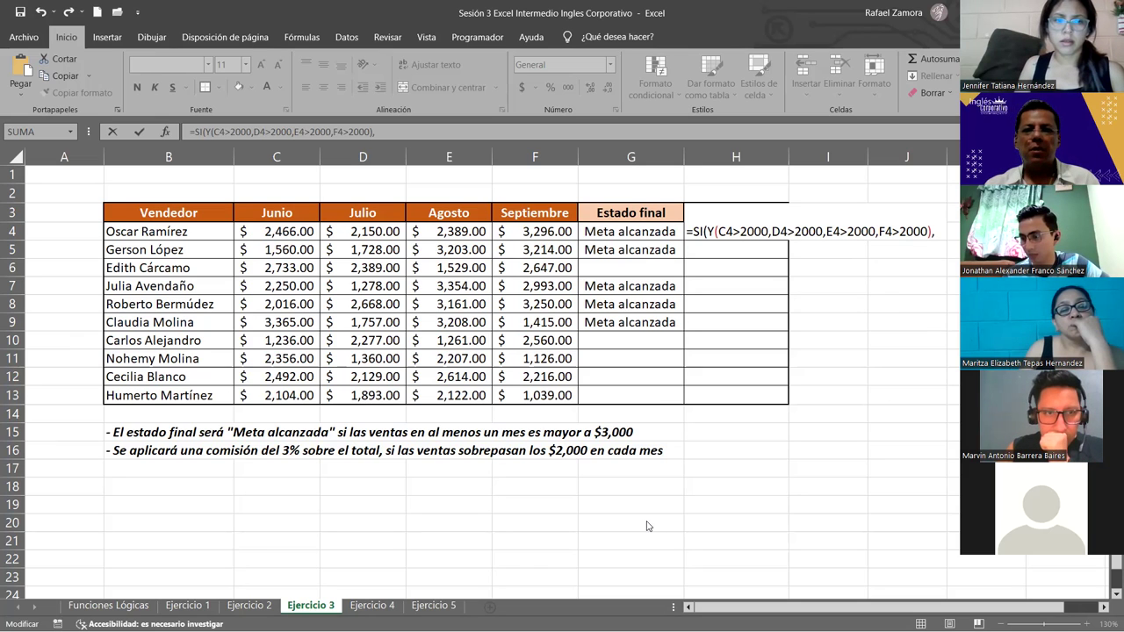
pyautogui.click(937, 233)
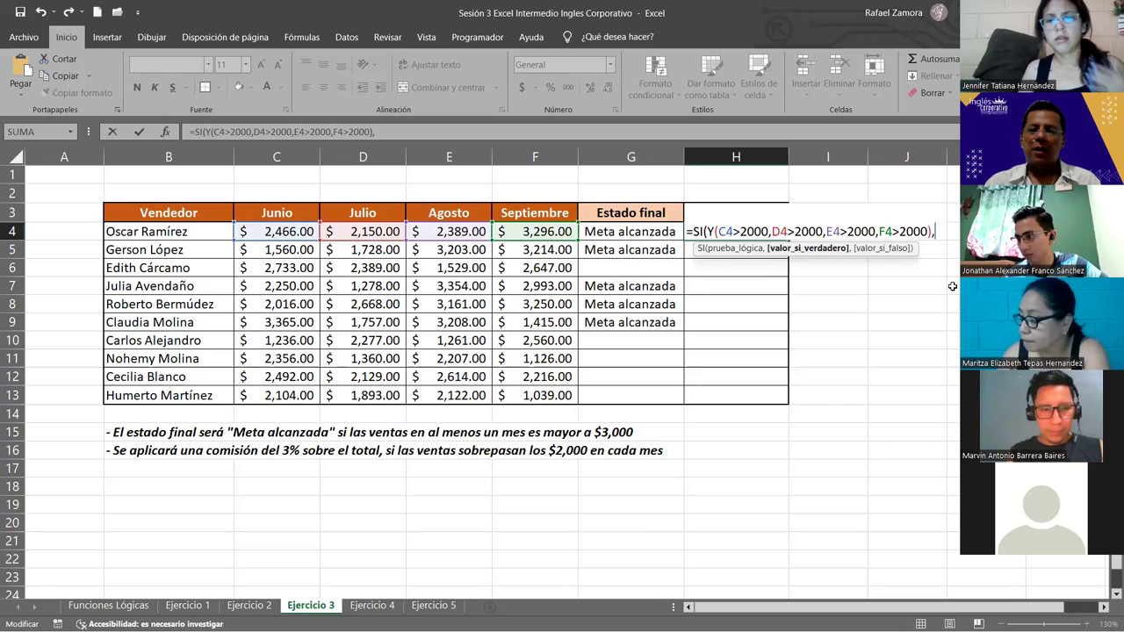
# Step: Finish H4's formula with SUMA(C4:F4)*3% as the true value and confirm it
pyautogui.write('SUMA(')
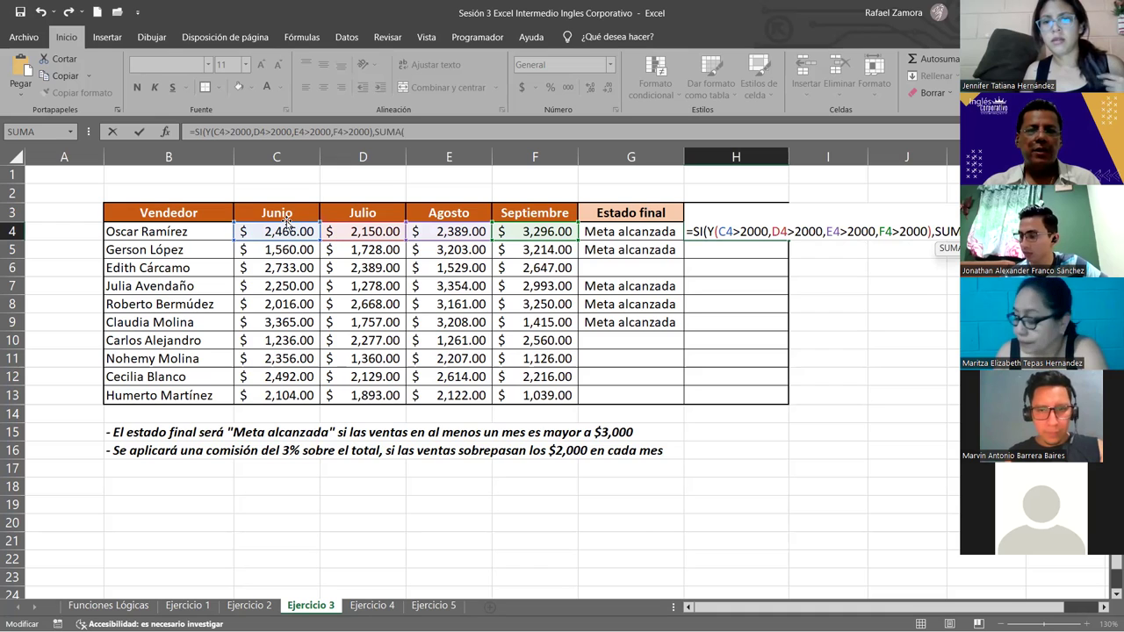
pyautogui.moveTo(287, 224); pyautogui.dragTo(507, 227)
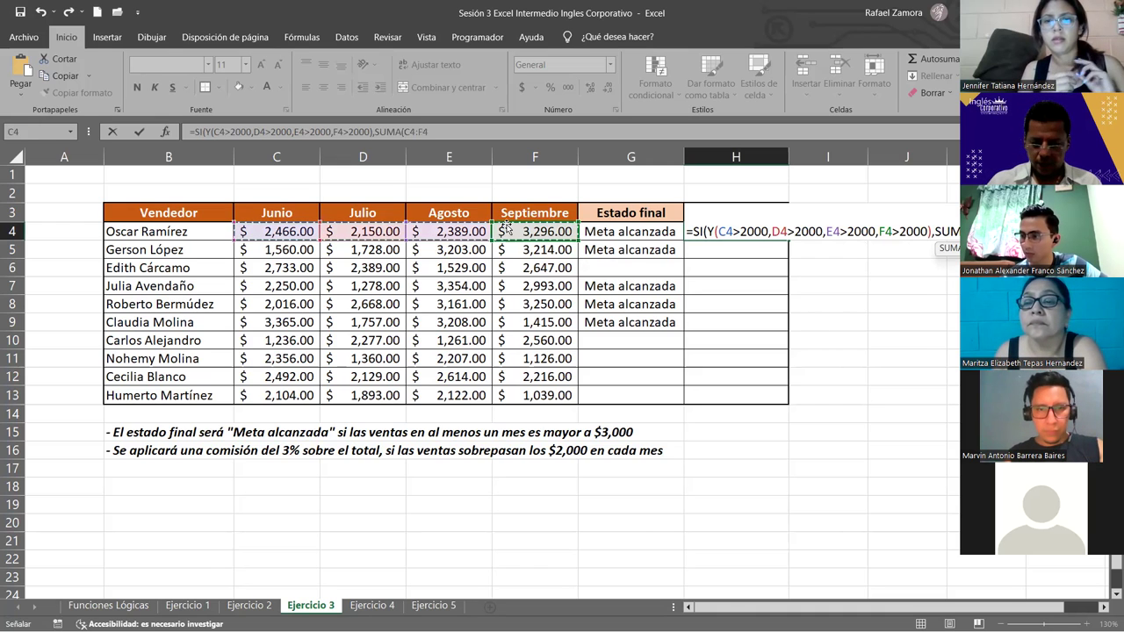
pyautogui.write(')*3%')
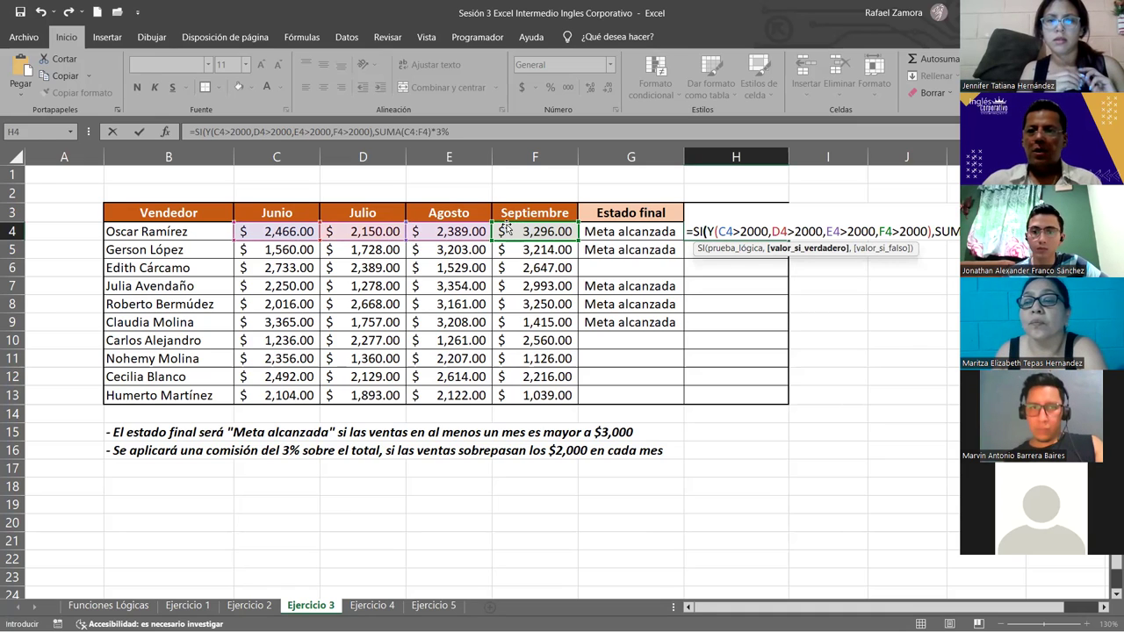
pyautogui.write(')')
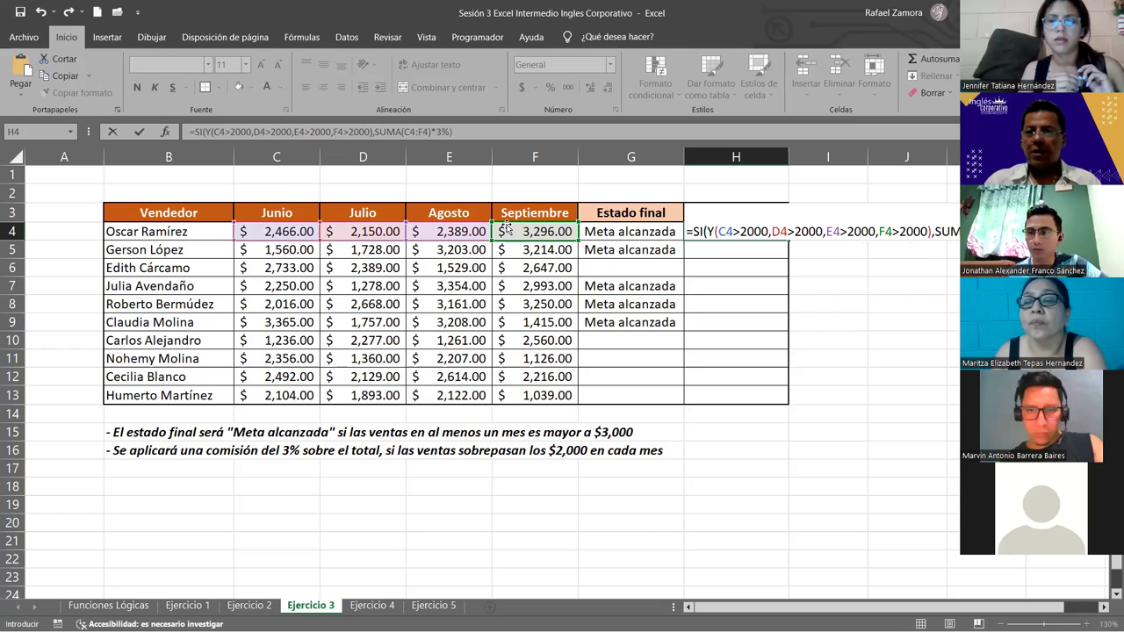
pyautogui.press('BackSpace')
pyautogui.write(',0')
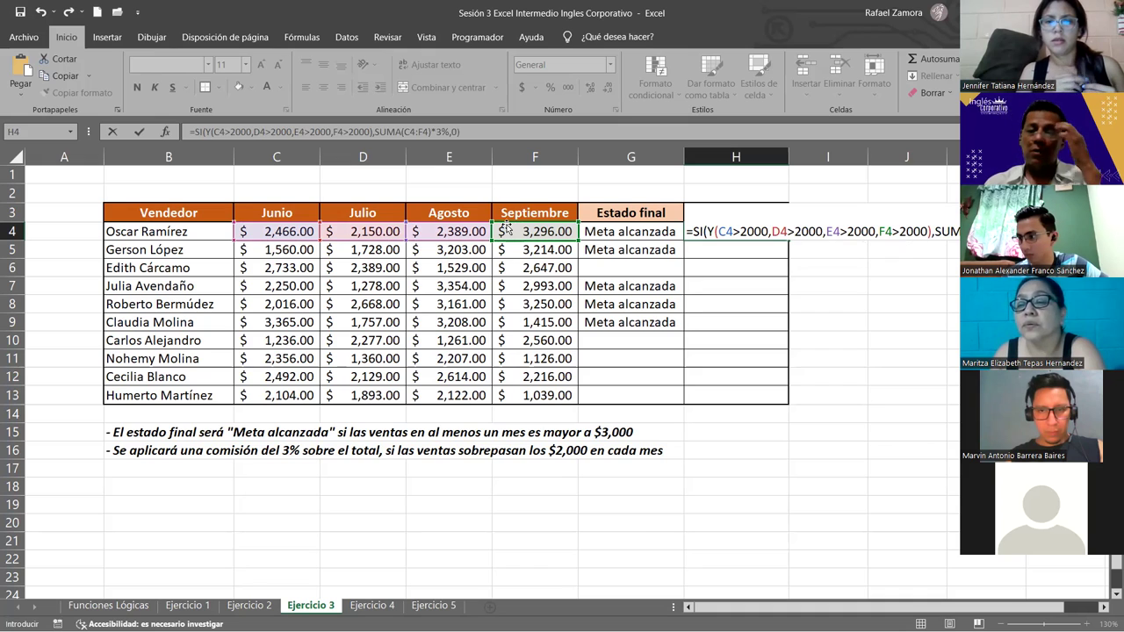
pyautogui.press('Return')
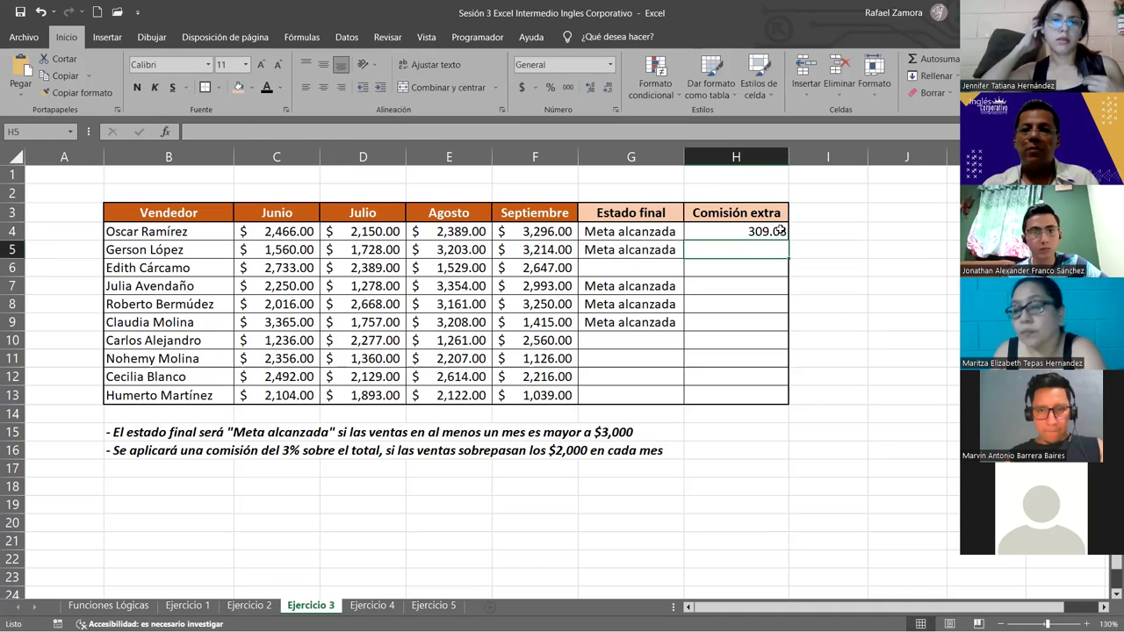
# Step: Give H4 accounting format and copy its commission formula into H5:H13
pyautogui.click(769, 226)
pyautogui.click(521, 90)
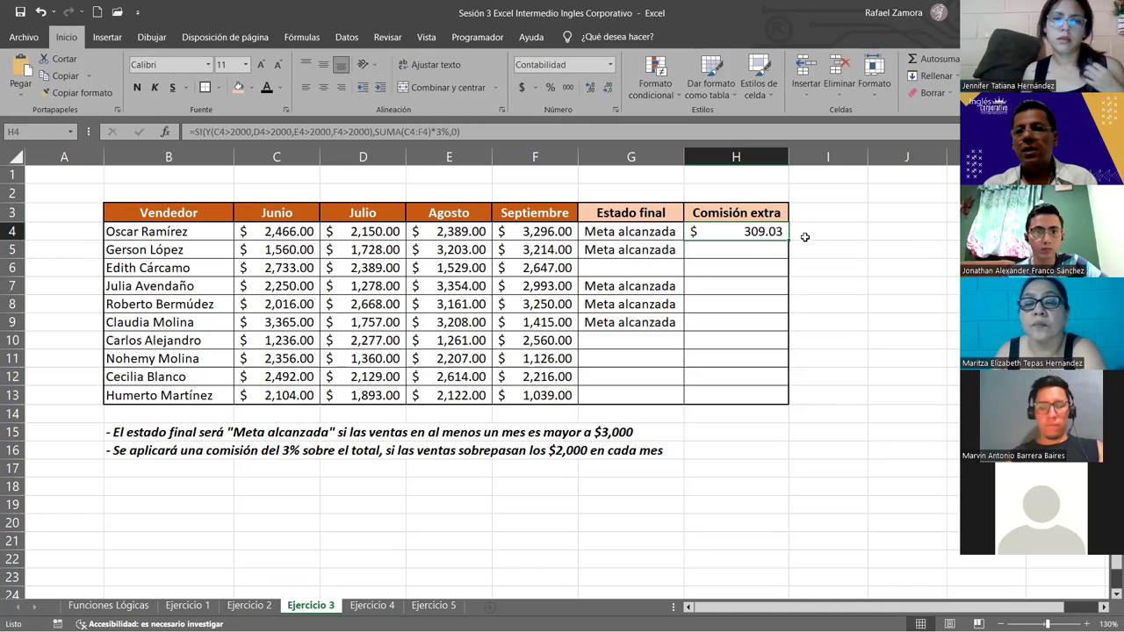
pyautogui.hotkey('ctrl', 'c')
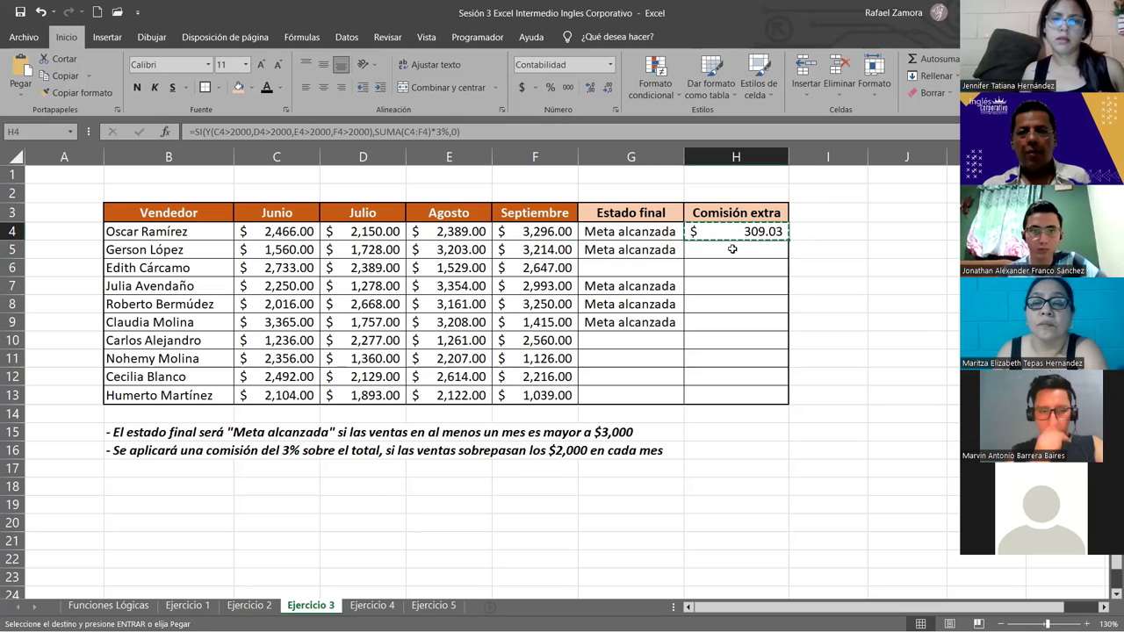
pyautogui.moveTo(730, 249); pyautogui.dragTo(731, 395)
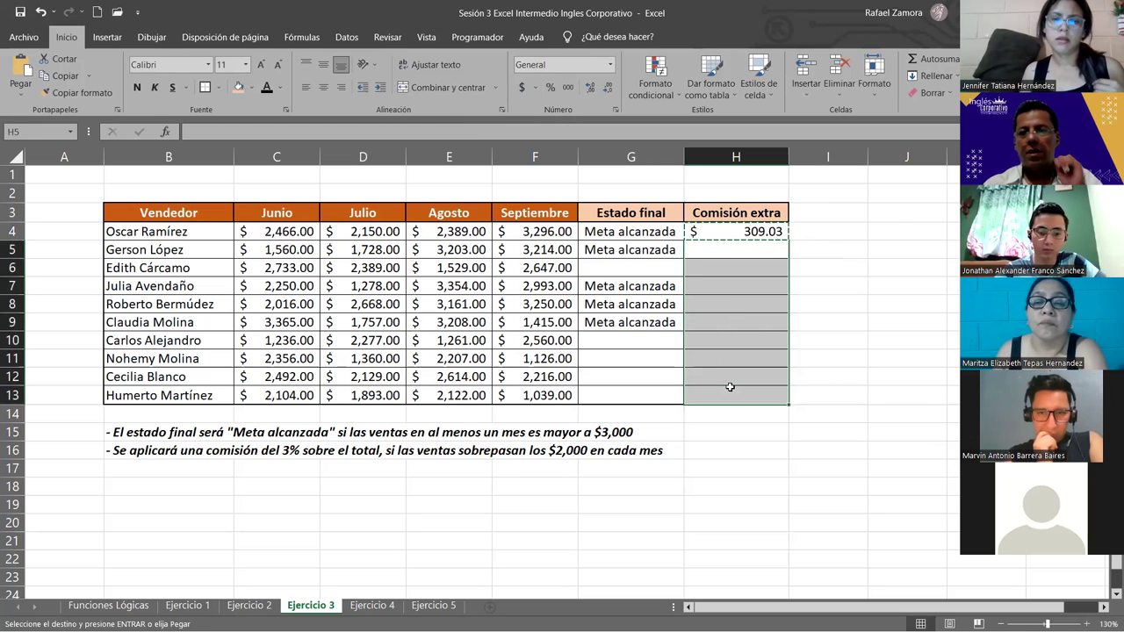
pyautogui.rightClick(732, 395)
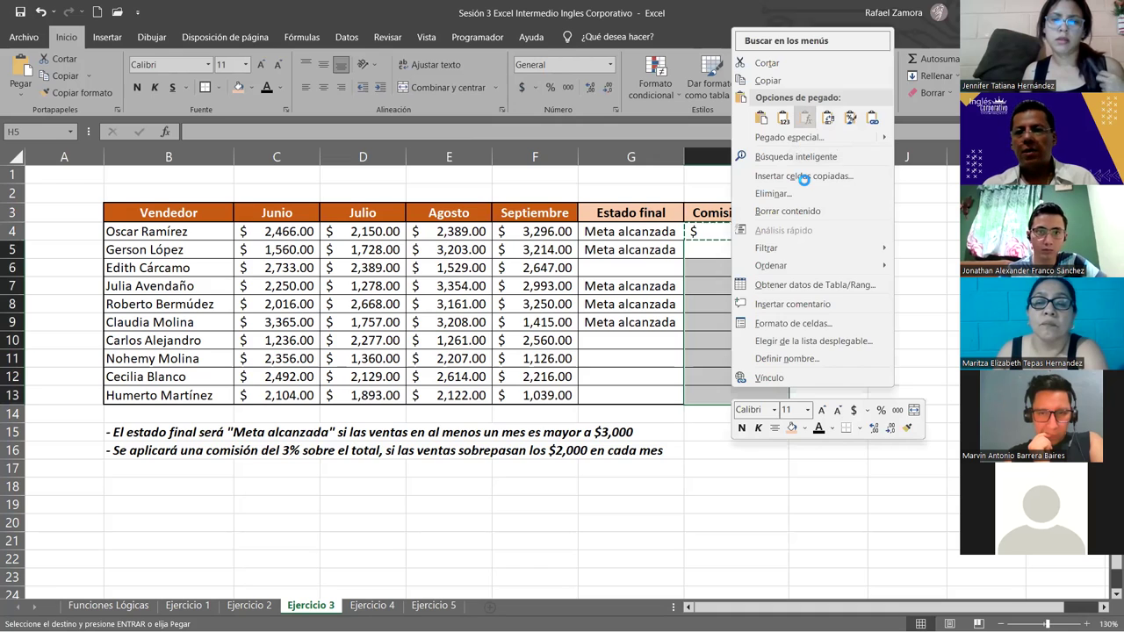
pyautogui.click(805, 118)
# Step: Apply the $ accounting format to the pasted commissions in H5:H13
pyautogui.click(774, 229)
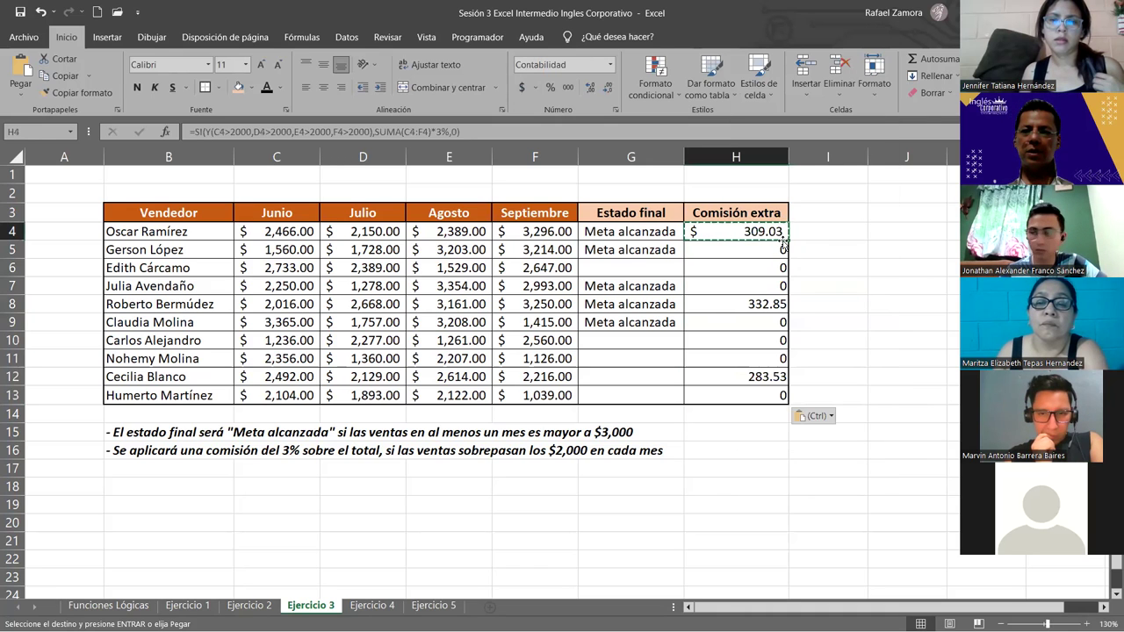
pyautogui.moveTo(746, 250); pyautogui.dragTo(747, 395)
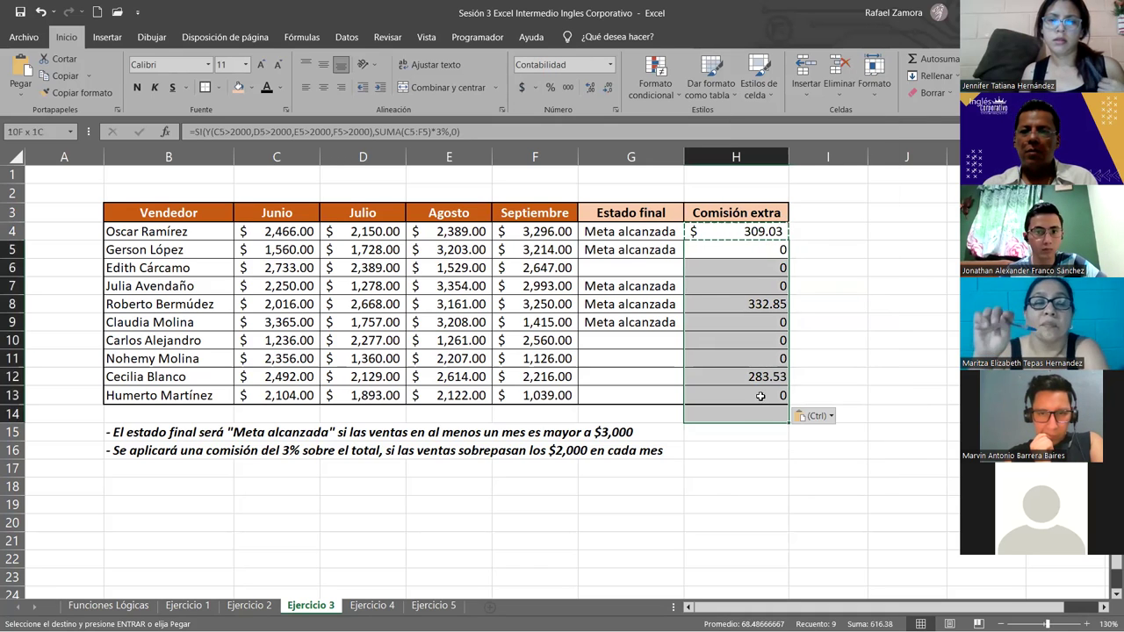
pyautogui.click(522, 92)
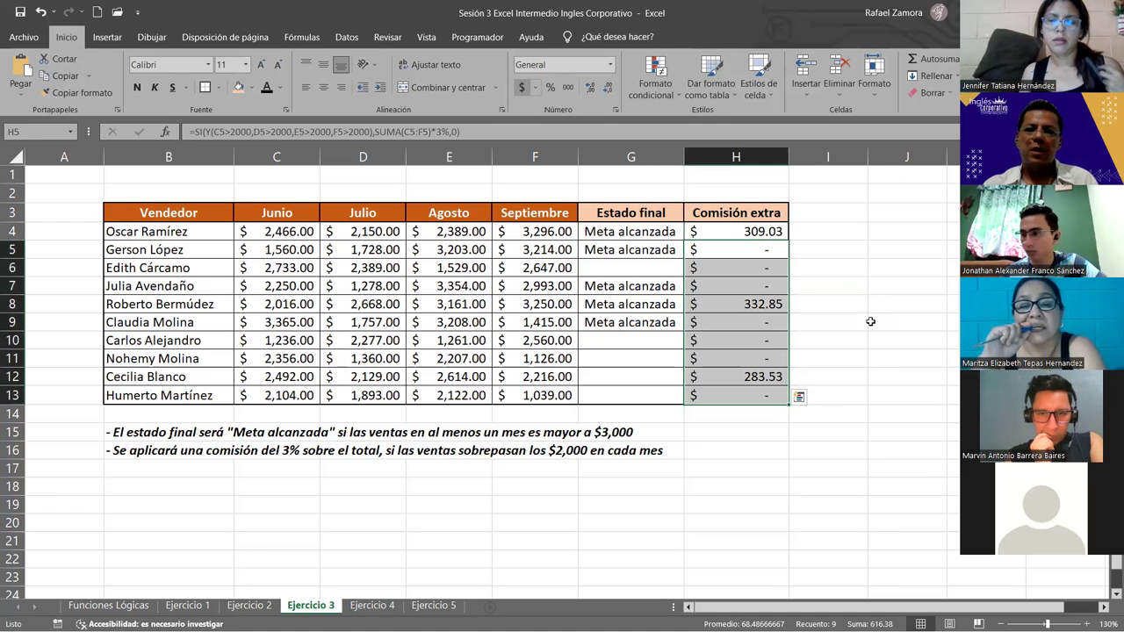
pyautogui.click(870, 322)
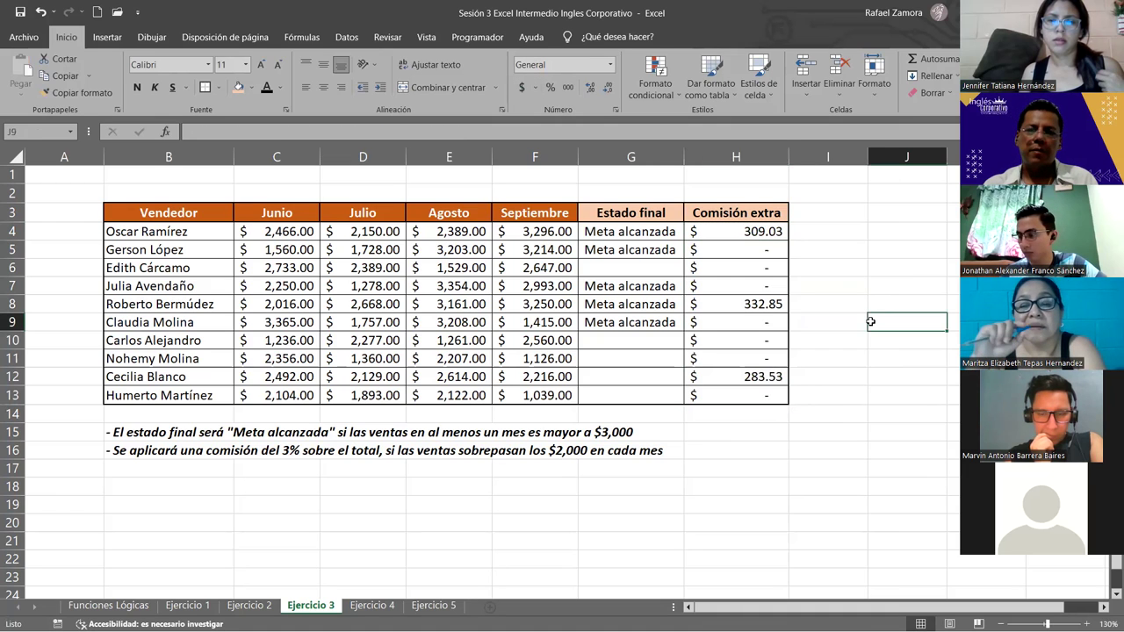
pyautogui.click(540, 249)
pyautogui.click(937, 274)
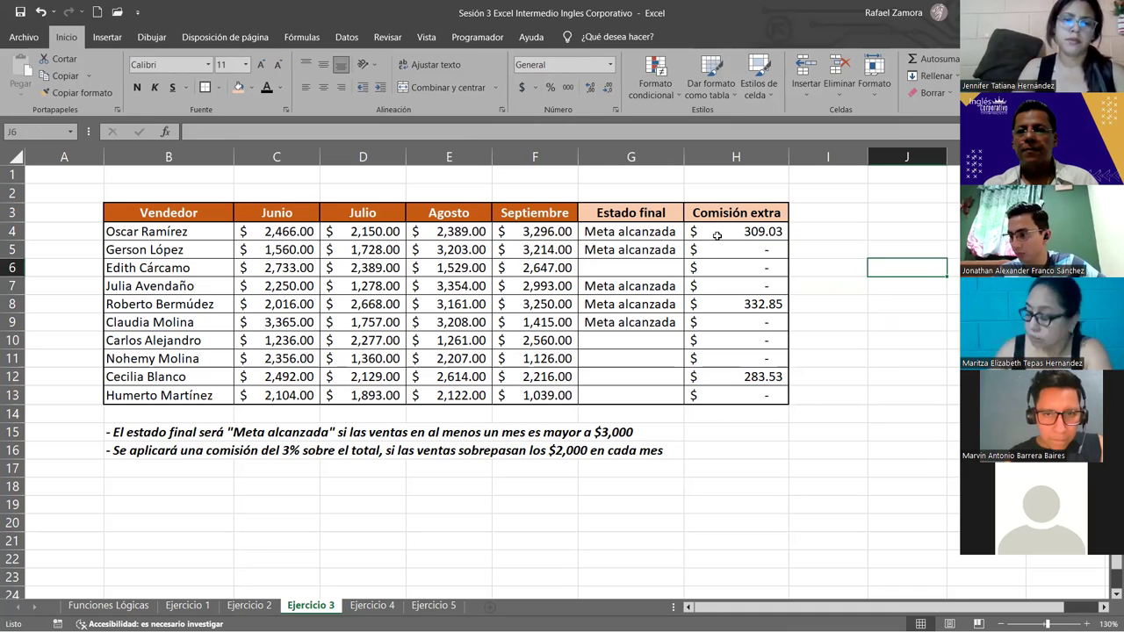
pyautogui.click(749, 236)
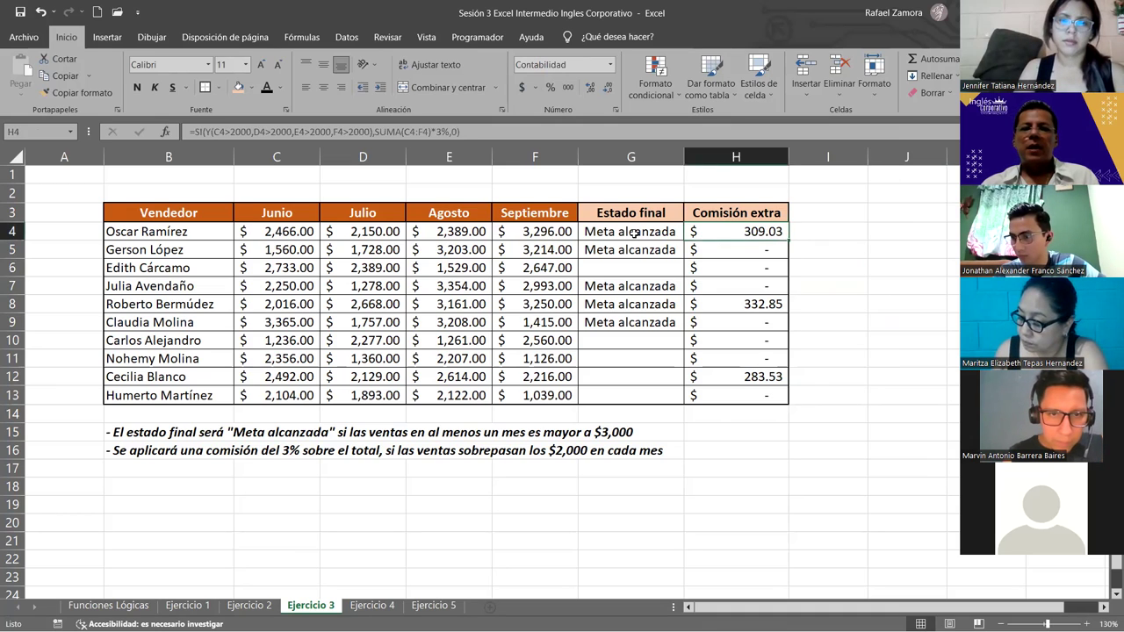
pyautogui.click(631, 233)
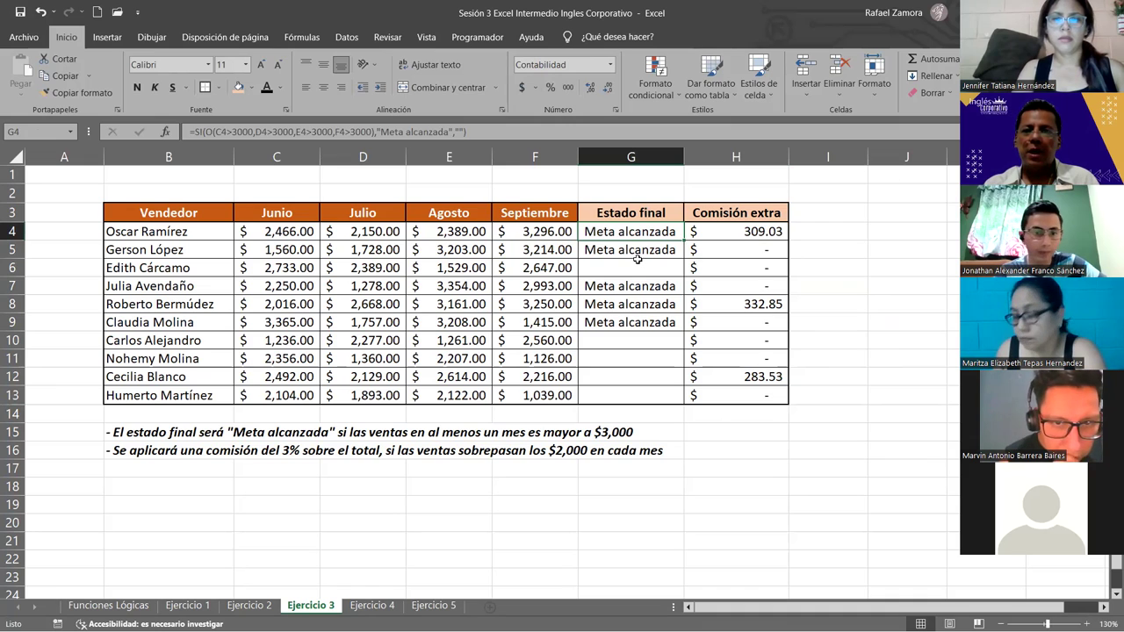
pyautogui.moveTo(638, 285); pyautogui.dragTo(638, 322)
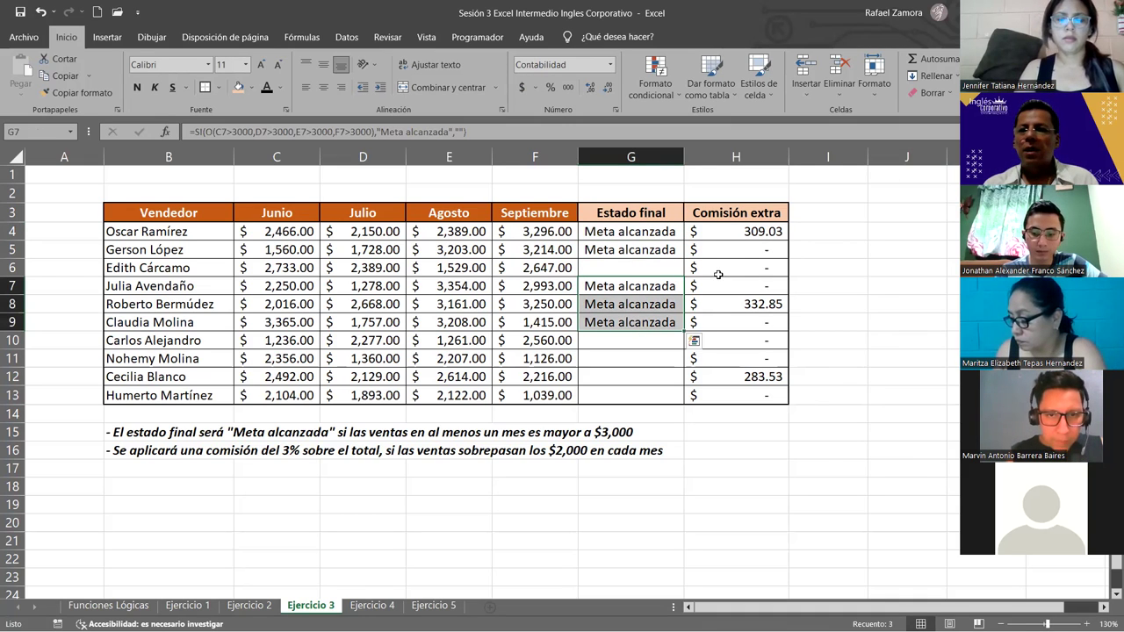
pyautogui.click(908, 263)
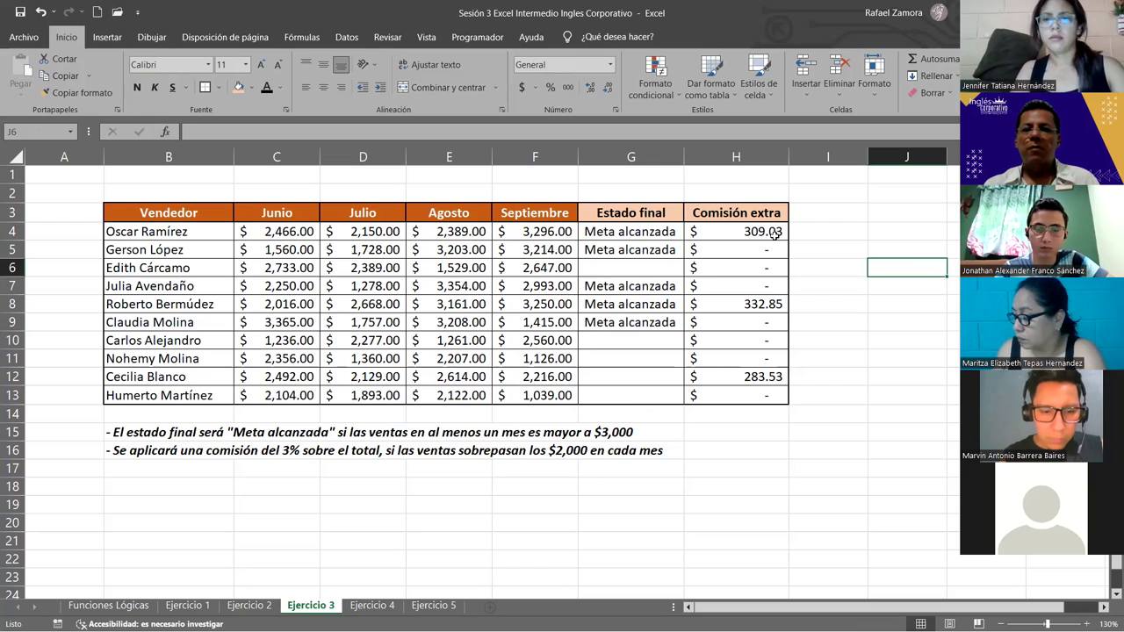
pyautogui.click(291, 231)
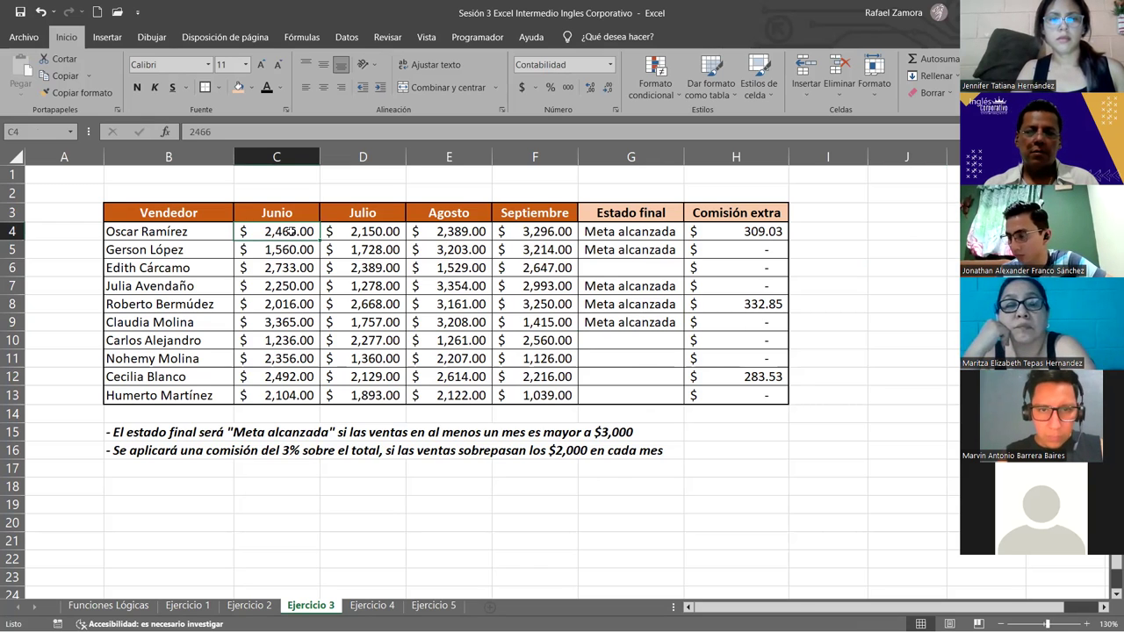
pyautogui.click(379, 230)
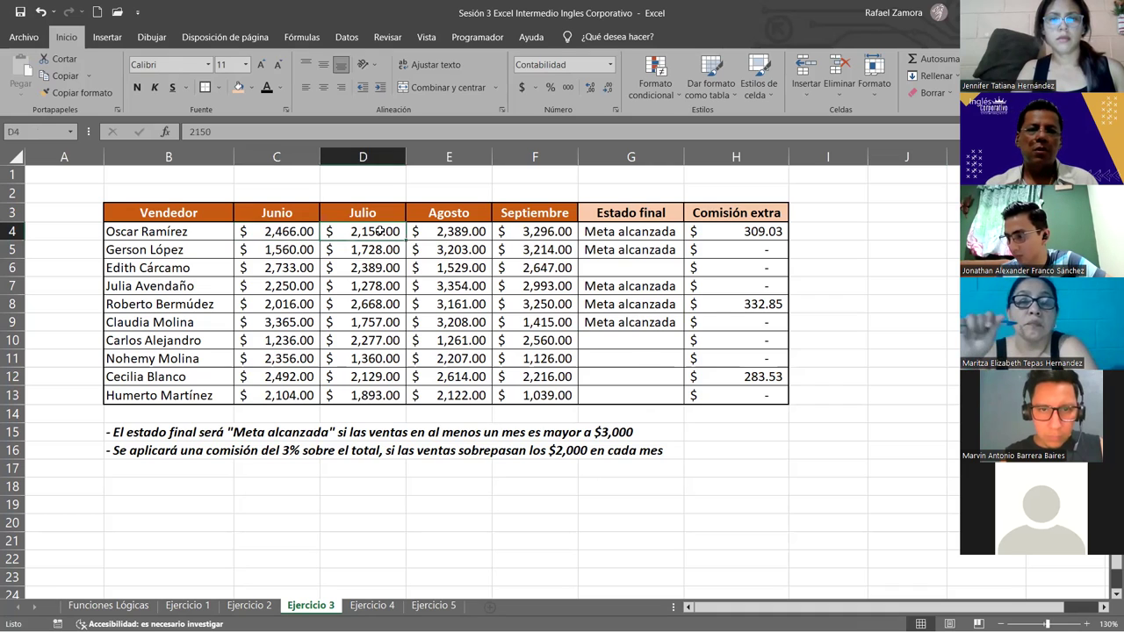
pyautogui.click(471, 231)
pyautogui.click(530, 230)
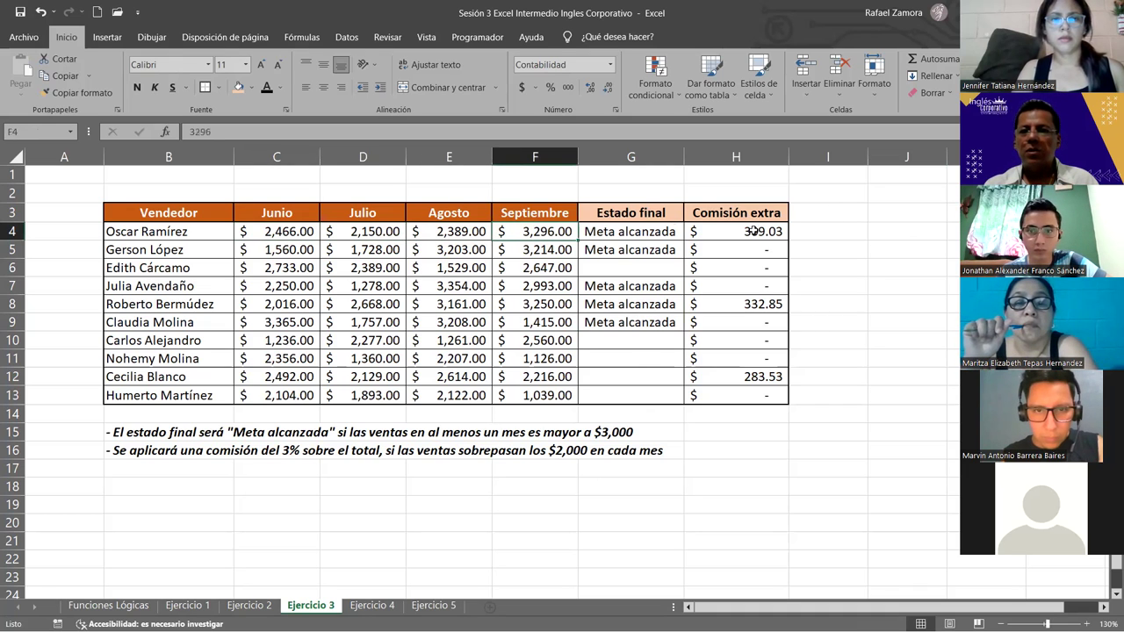
pyautogui.click(292, 250)
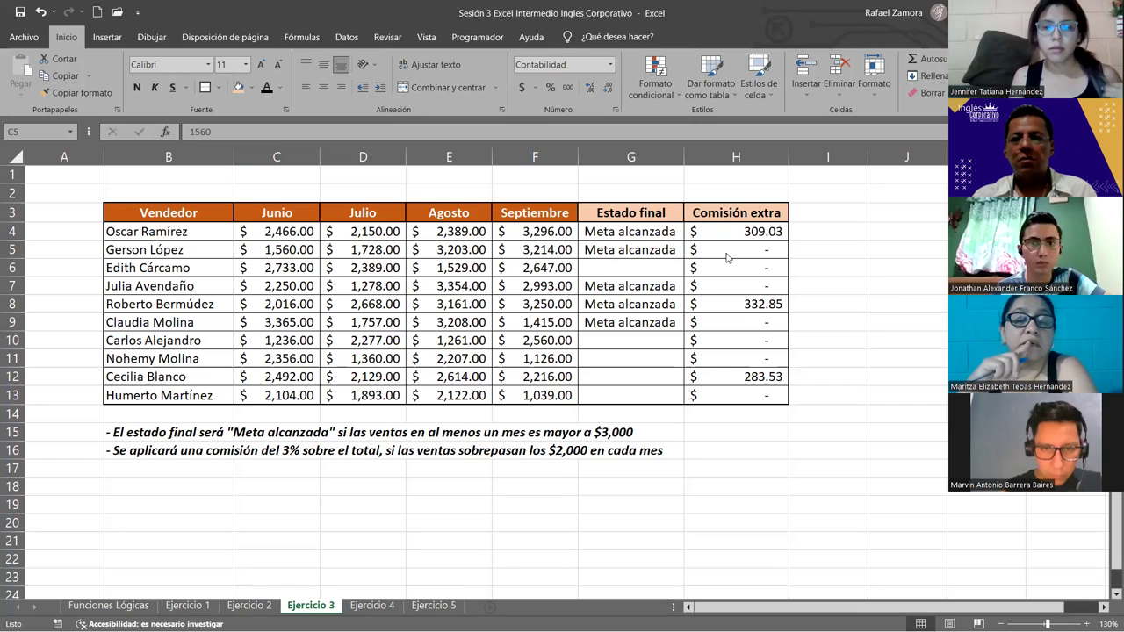
pyautogui.click(752, 233)
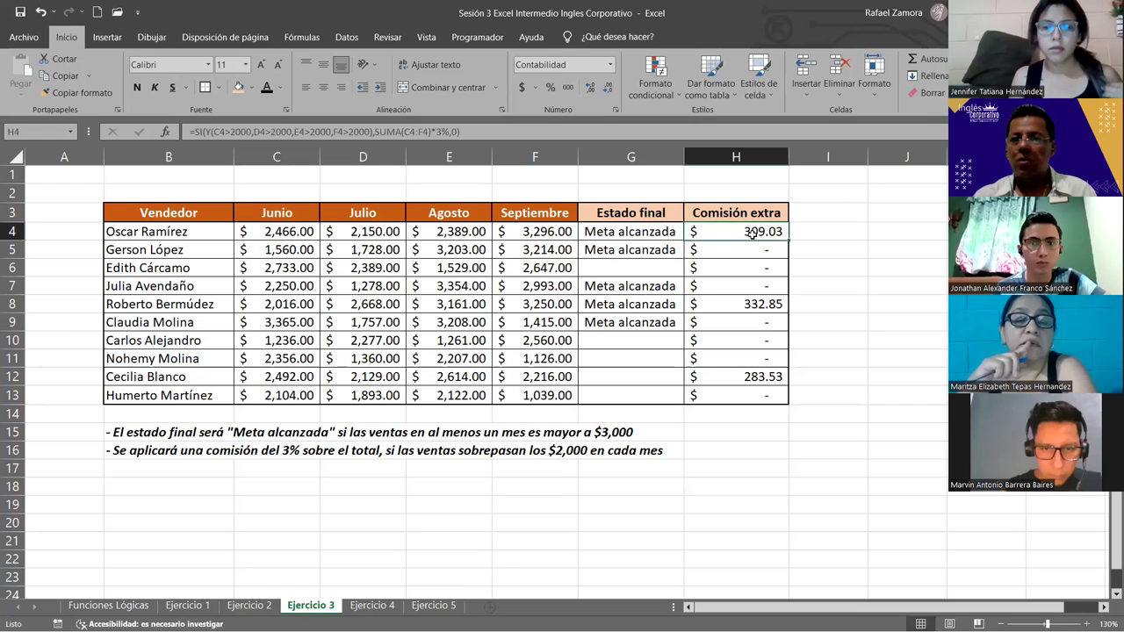
pyautogui.doubleClick(752, 233)
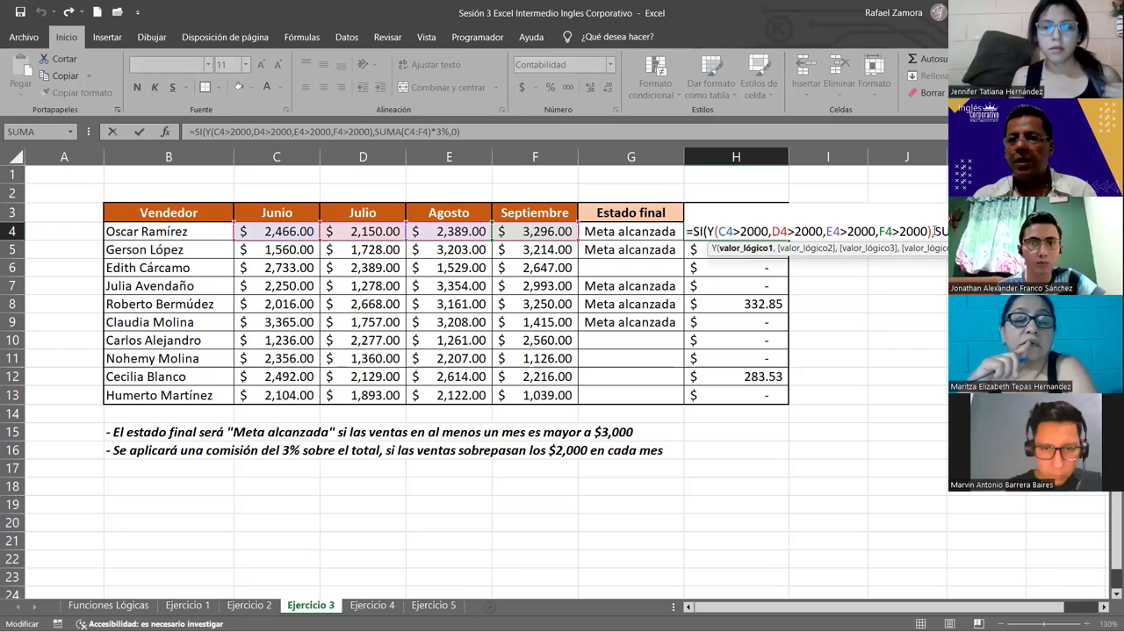
pyautogui.moveTo(930, 230)
pyautogui.mouseDown()
pyautogui.moveTo(690, 231)
pyautogui.moveTo(707, 231)
pyautogui.mouseUp()
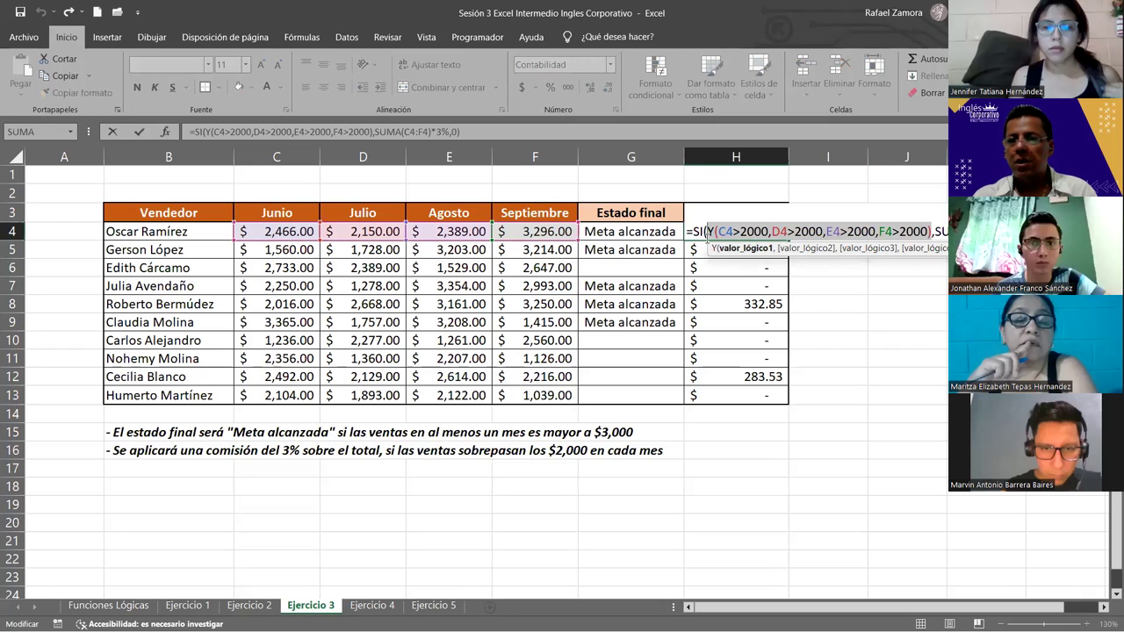
pyautogui.click(941, 231)
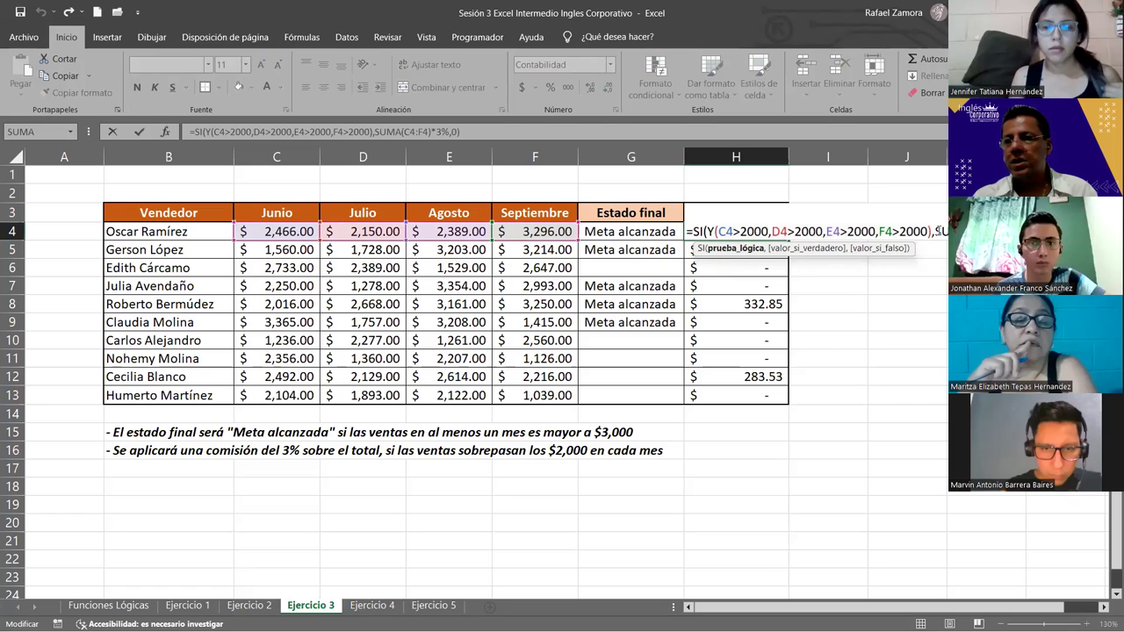
pyautogui.press('Right')
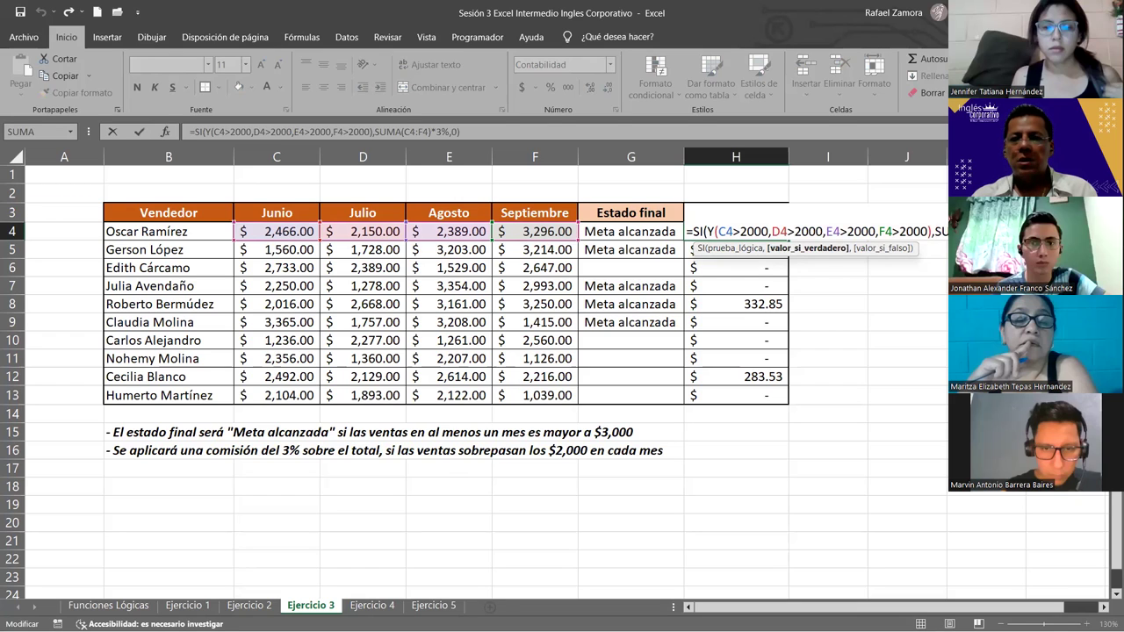
pyautogui.press('Right')
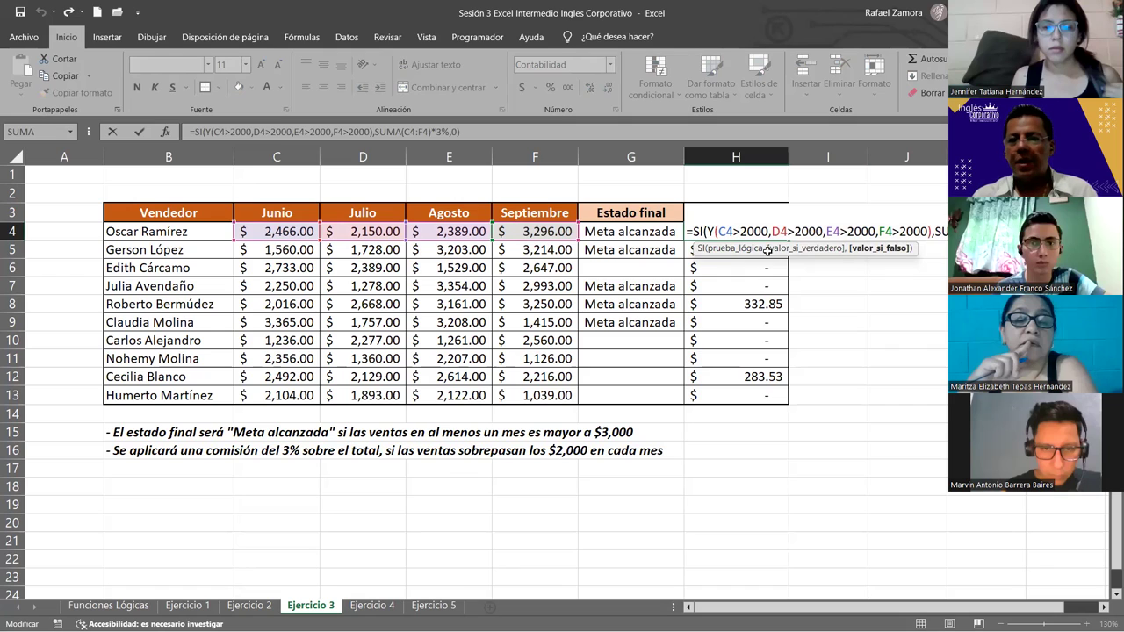
pyautogui.press('Return')
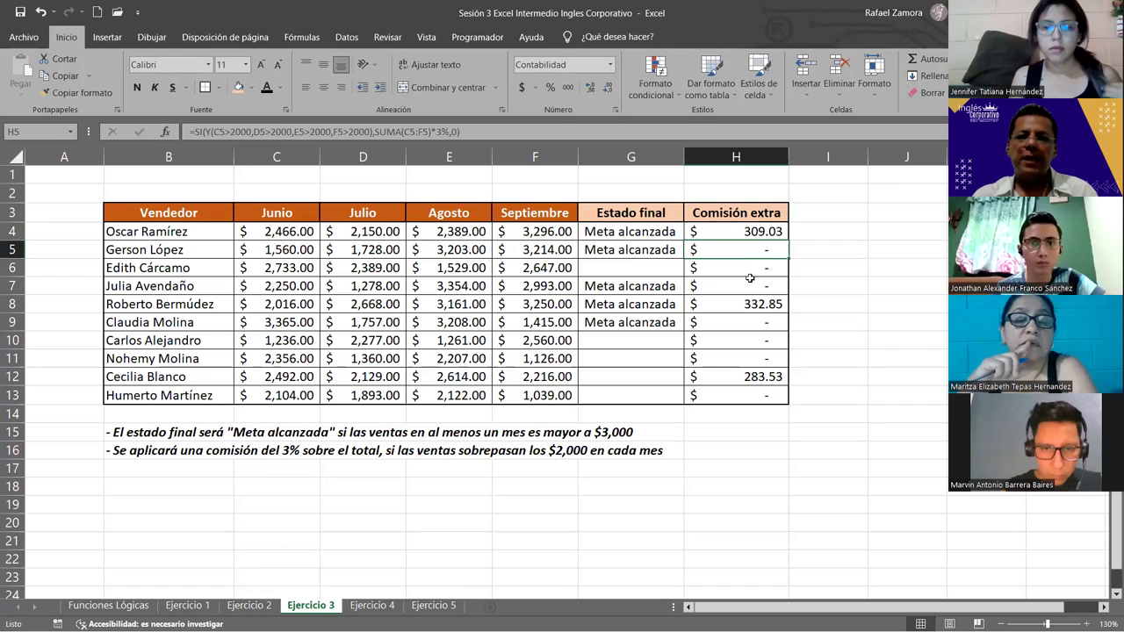
pyautogui.click(746, 268)
pyautogui.click(747, 287)
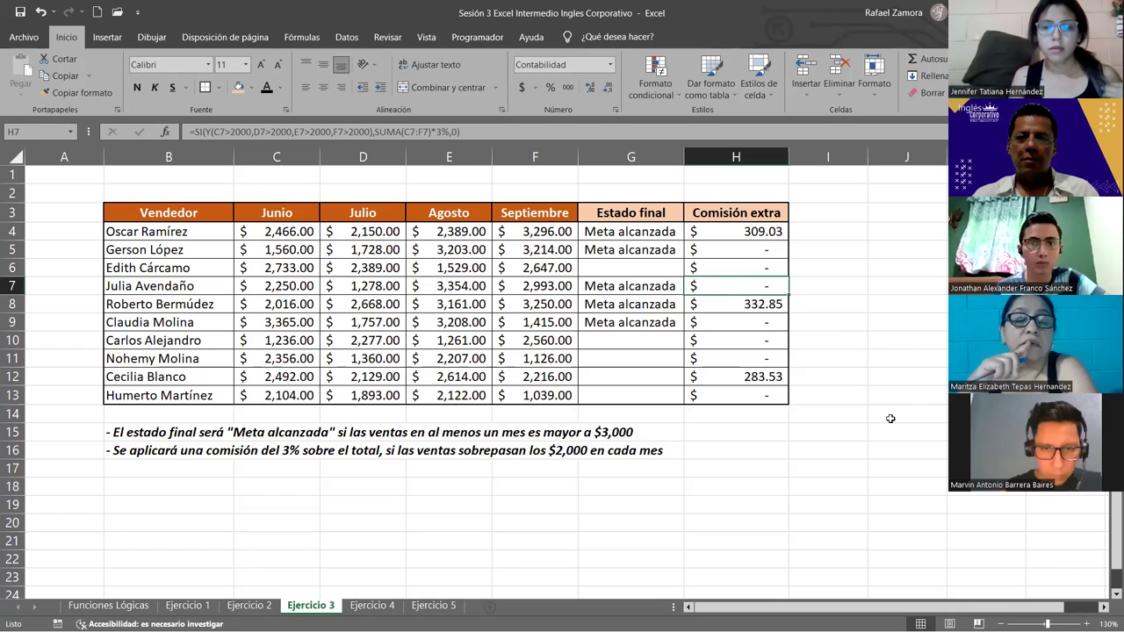
pyautogui.click(891, 394)
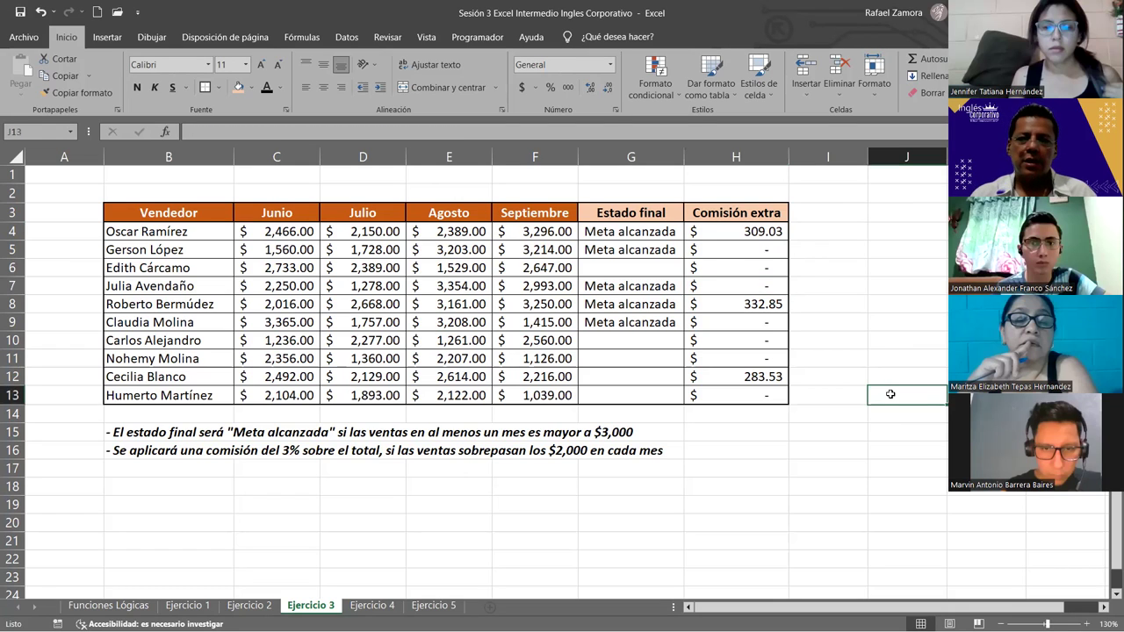
pyautogui.click(747, 230)
pyautogui.doubleClick(746, 230)
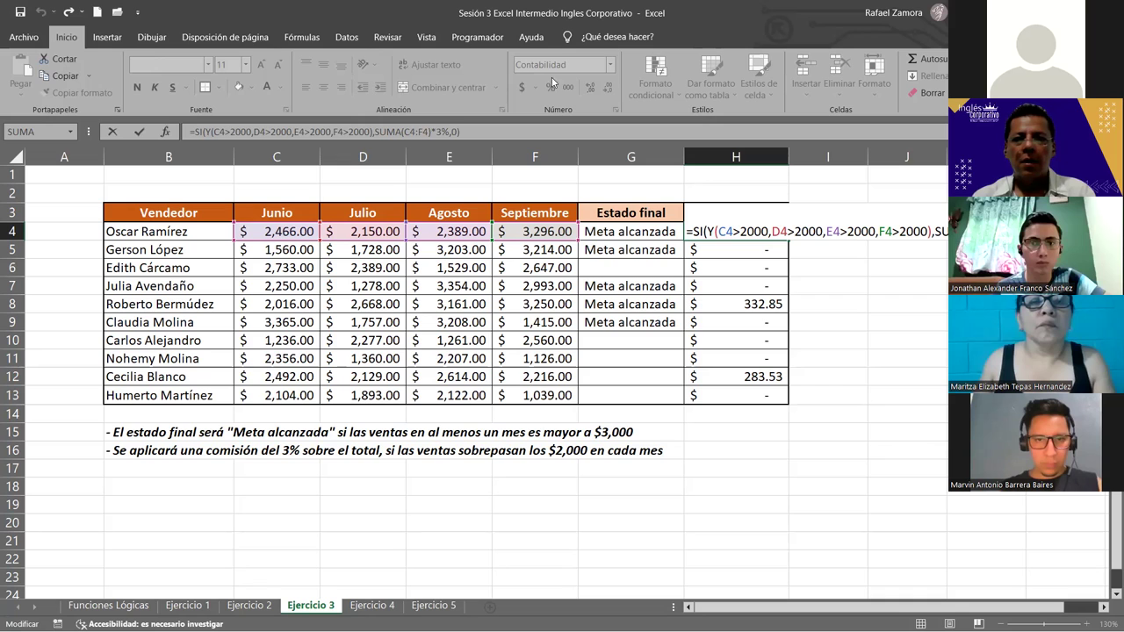
# Step: Enter =FORMULATEXTO(G4) in cell I15
pyautogui.hotkey('ctrl', 'Return')
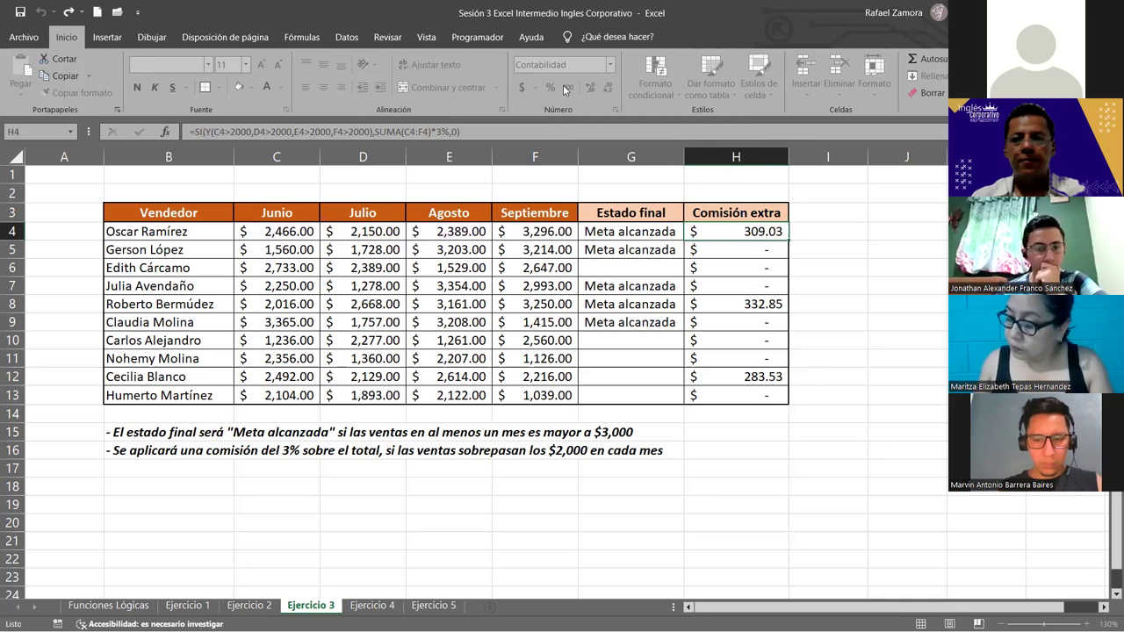
pyautogui.click(742, 432)
pyautogui.click(806, 432)
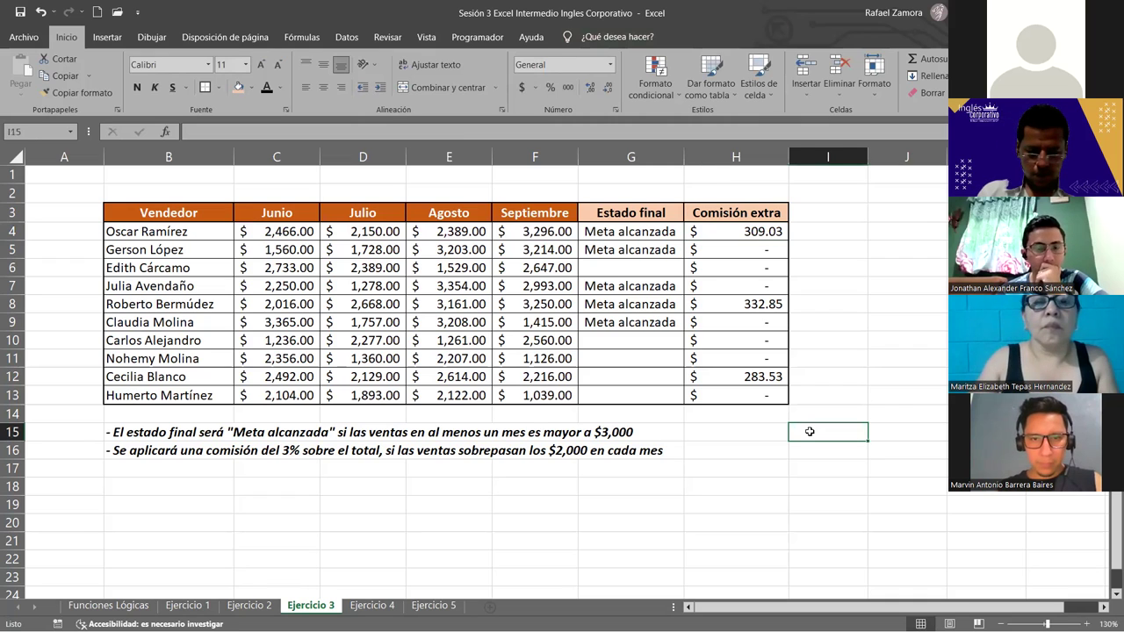
pyautogui.write('=')
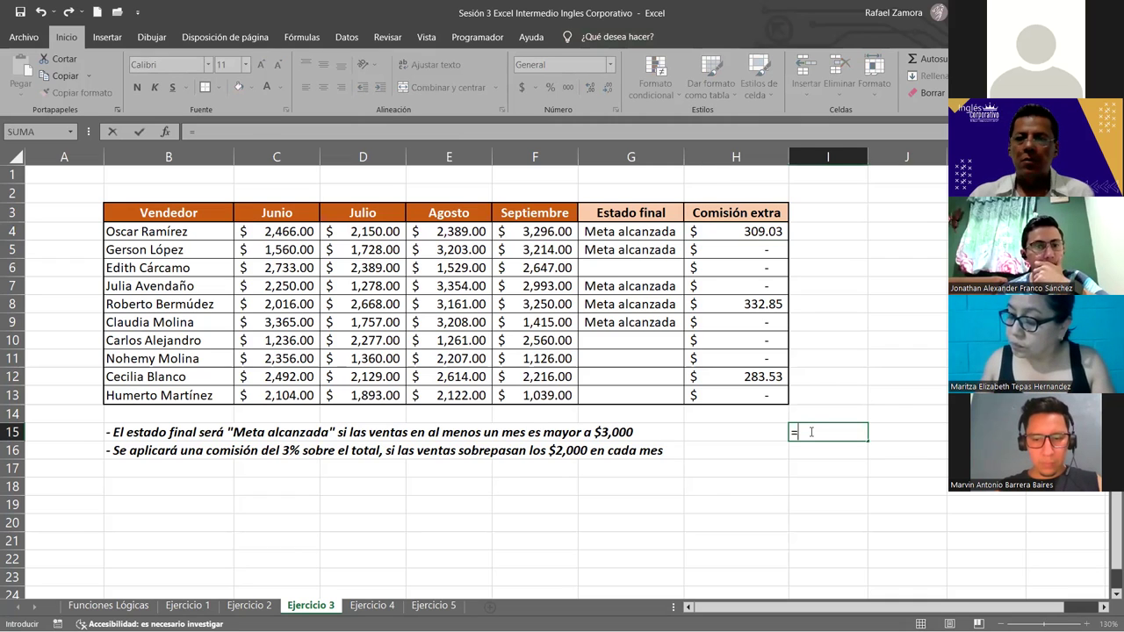
pyautogui.write('FORMULATEXTO(')
pyautogui.click(640, 234)
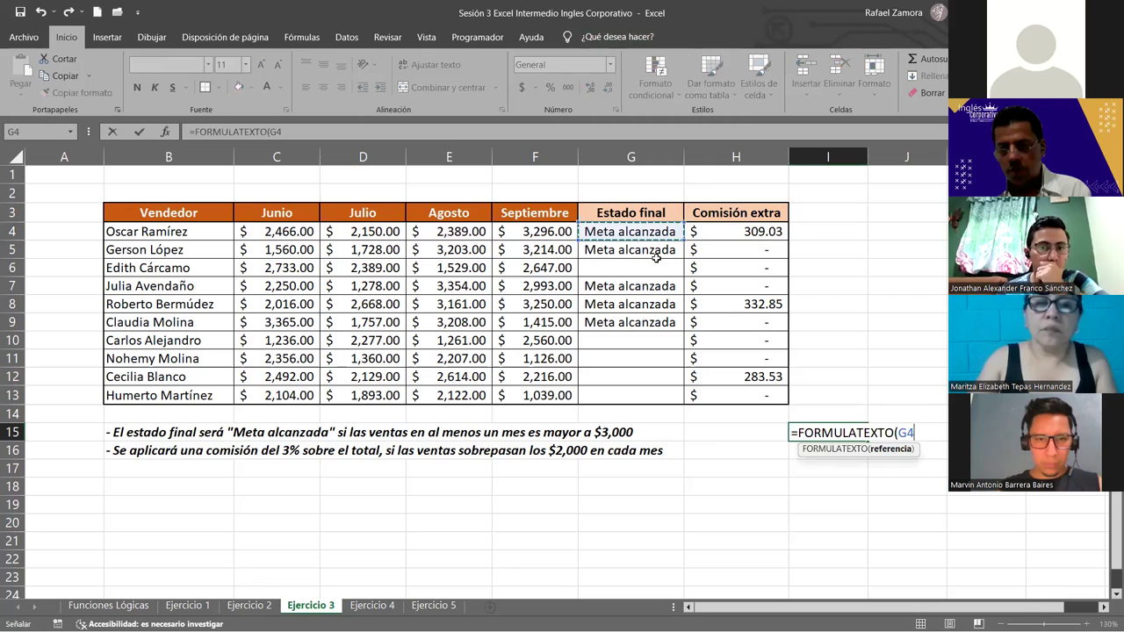
pyautogui.press('Return')
# Step: Move the formula text to H17, fill it into H18, and point H18 at H4
pyautogui.click(825, 436)
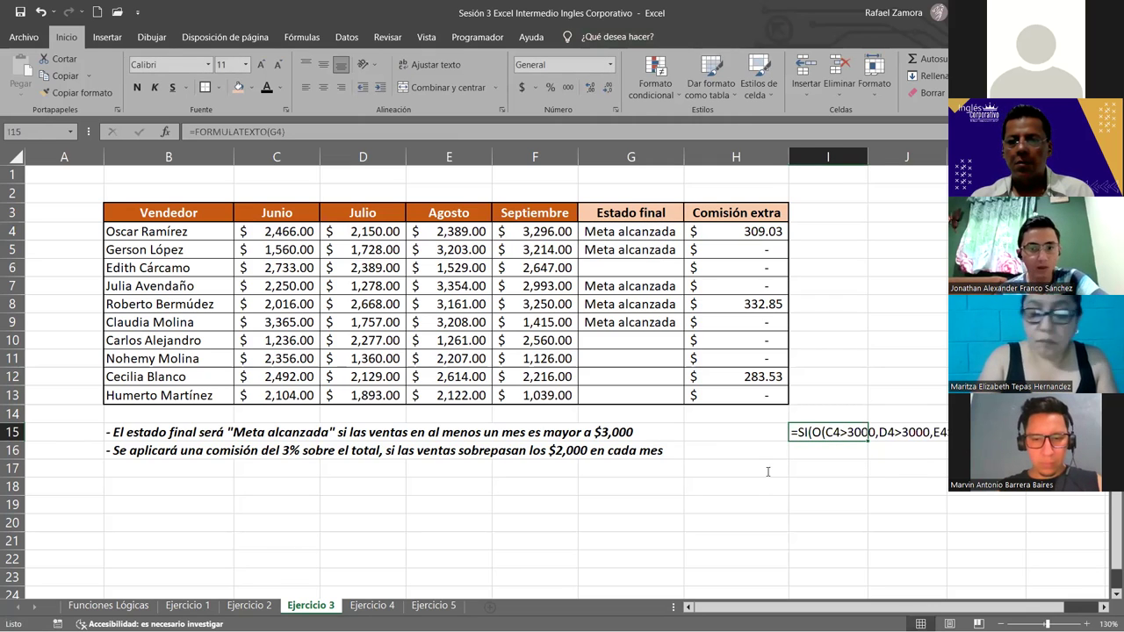
pyautogui.moveTo(826, 440); pyautogui.dragTo(789, 481)
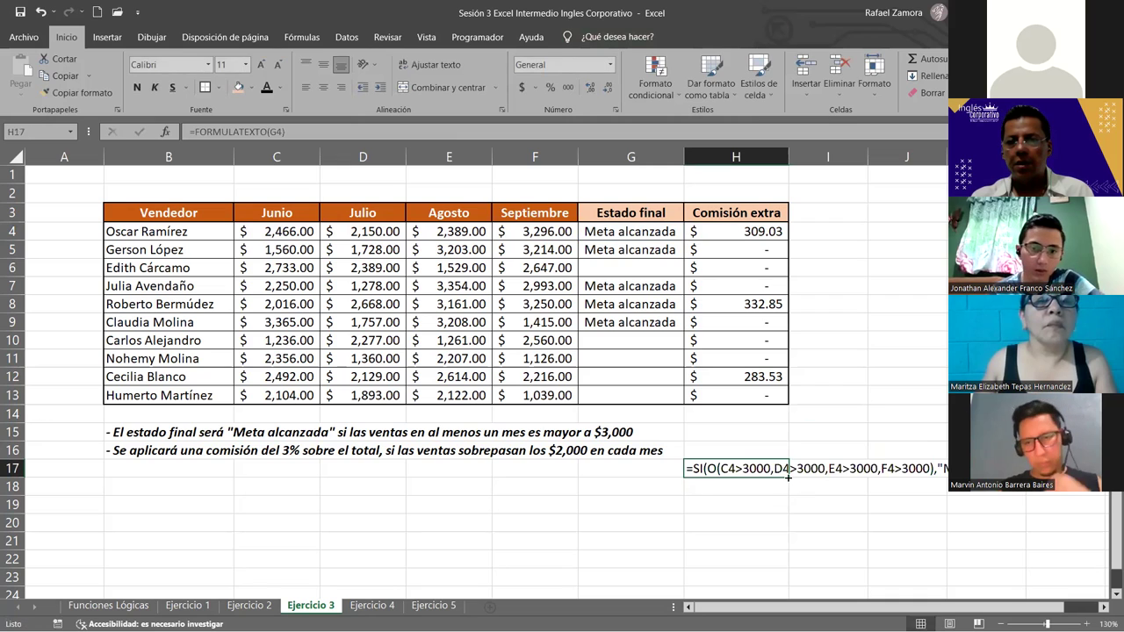
pyautogui.moveTo(789, 481); pyautogui.dragTo(777, 486)
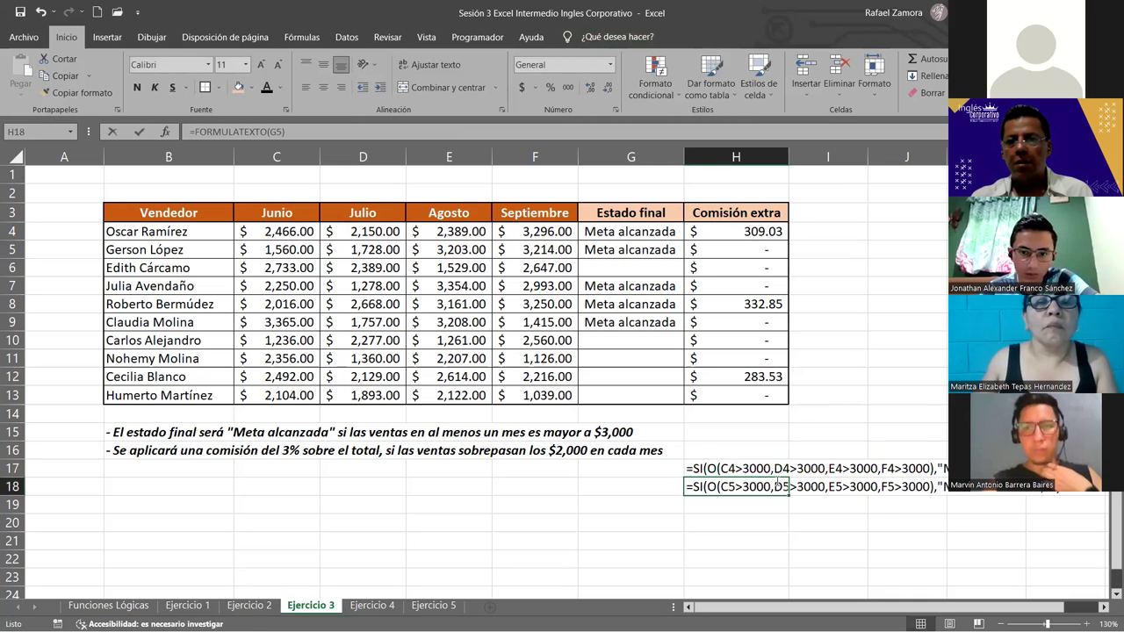
pyautogui.doubleClick(777, 487)
pyautogui.click(745, 232)
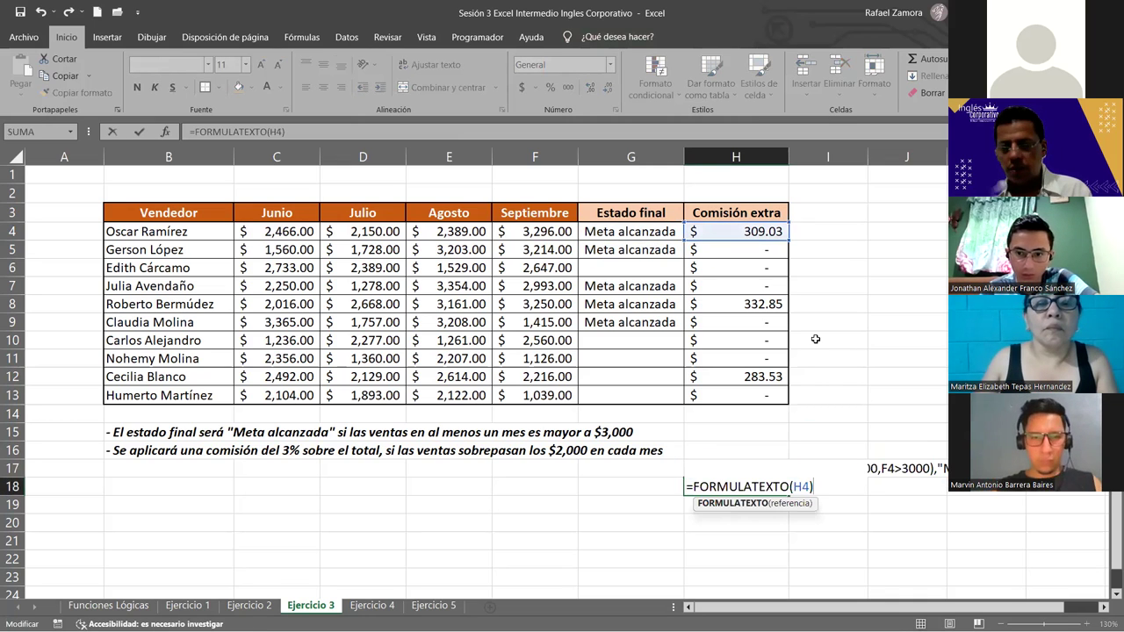
pyautogui.press('Return')
pyautogui.click(811, 526)
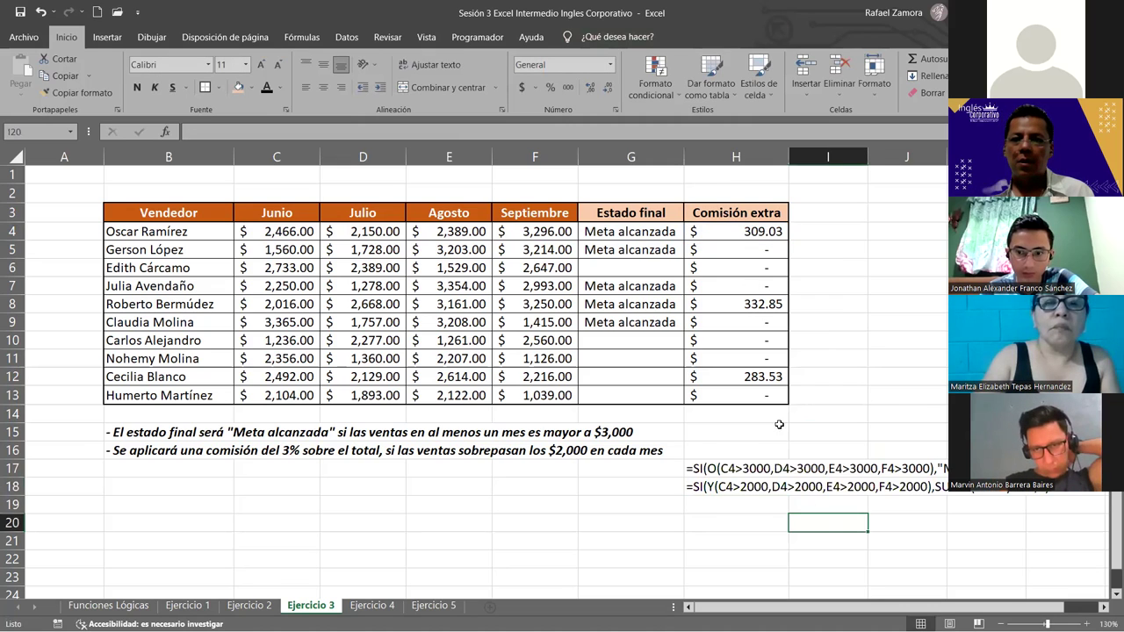
pyautogui.click(706, 473)
pyautogui.click(728, 488)
# Step: Switch to the Ejercicio 4 sheet with the employee salary table
pyautogui.click(800, 528)
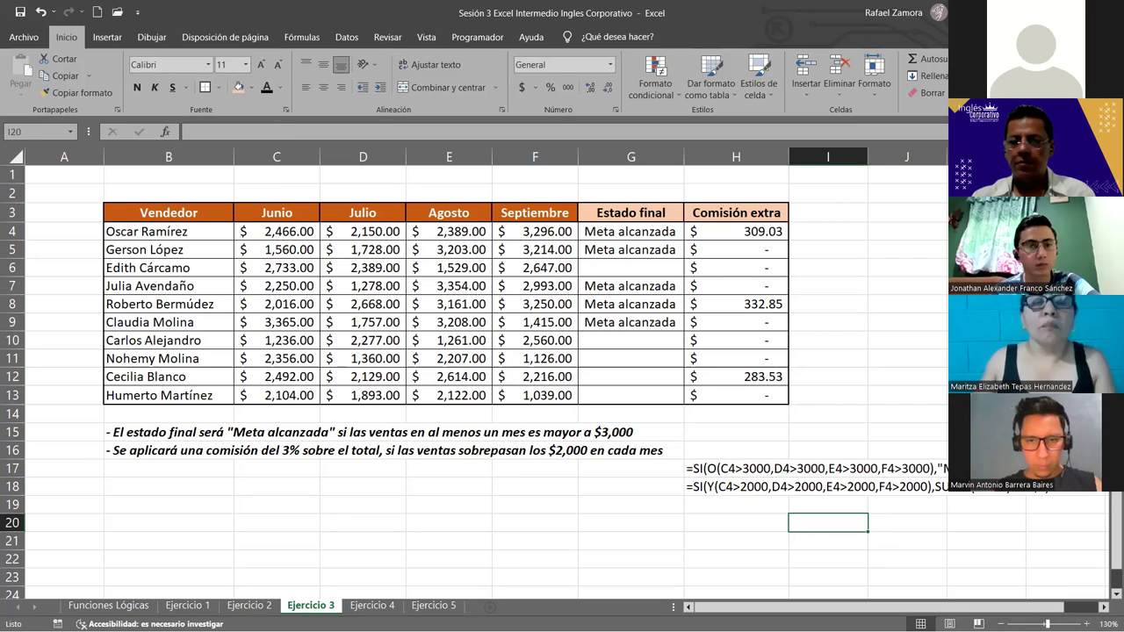
pyautogui.click(983, 323)
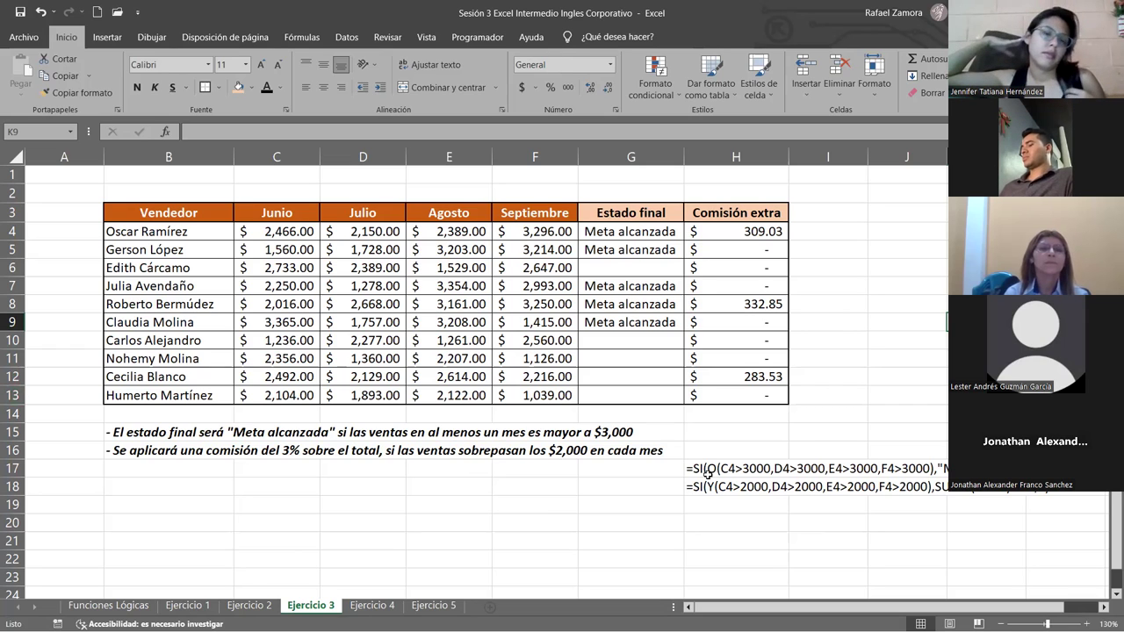
pyautogui.click(907, 268)
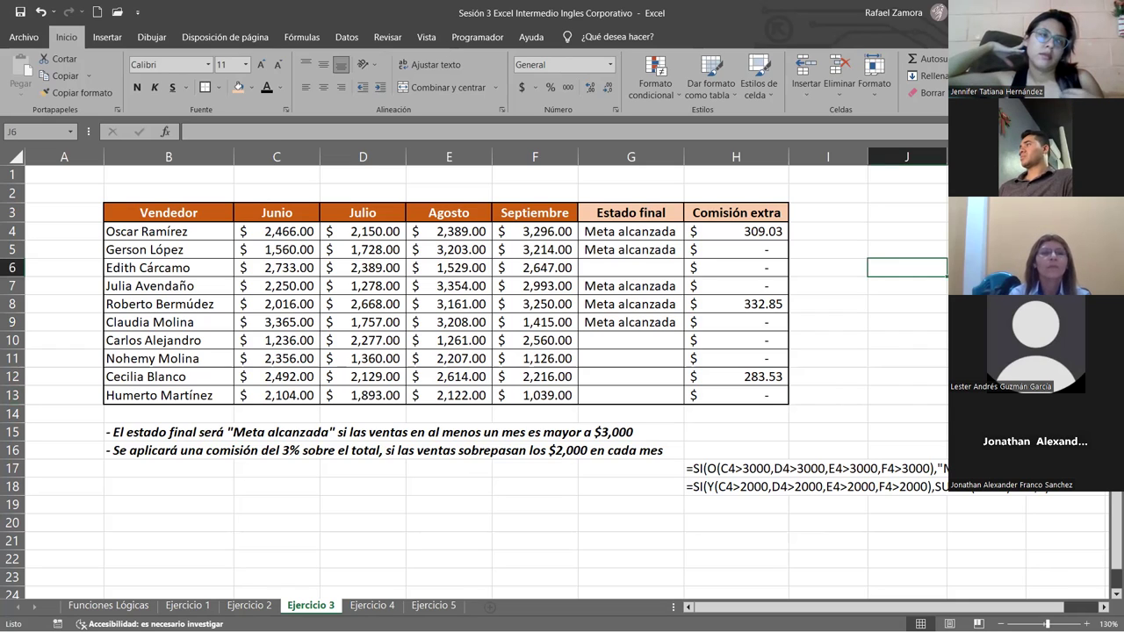
pyautogui.click(866, 390)
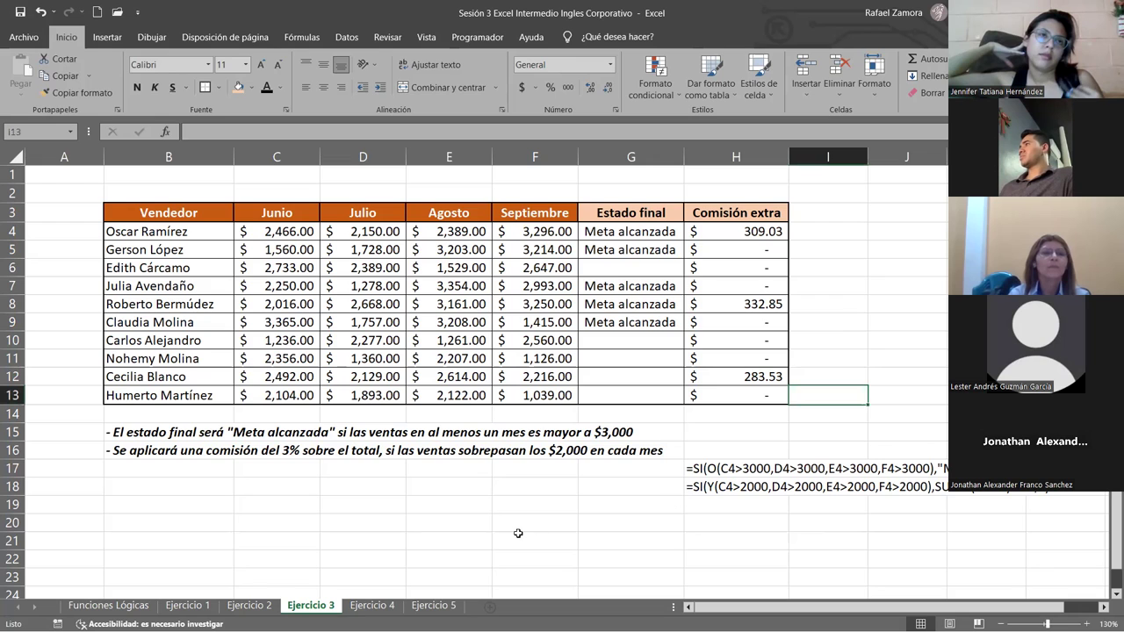
pyautogui.click(373, 606)
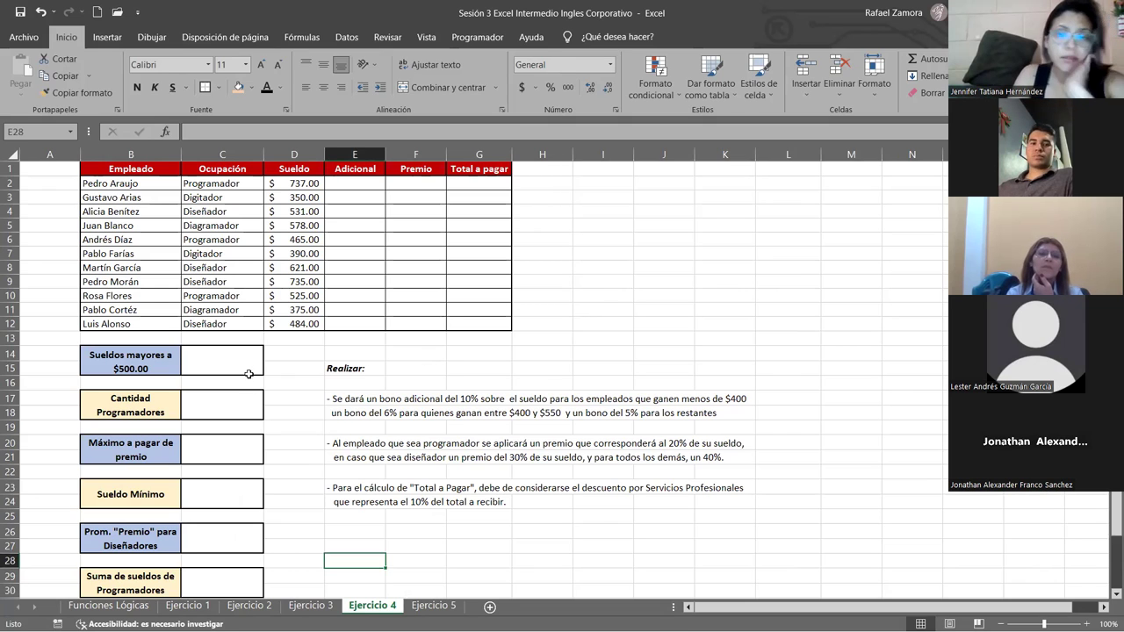
# Step: Shrink spacer rows 16, 19, 22, 25 and 28 to 12-point height
pyautogui.click(10, 383)
pyautogui.keyDown('ctrl'); pyautogui.click(11, 427); pyautogui.keyUp('ctrl')
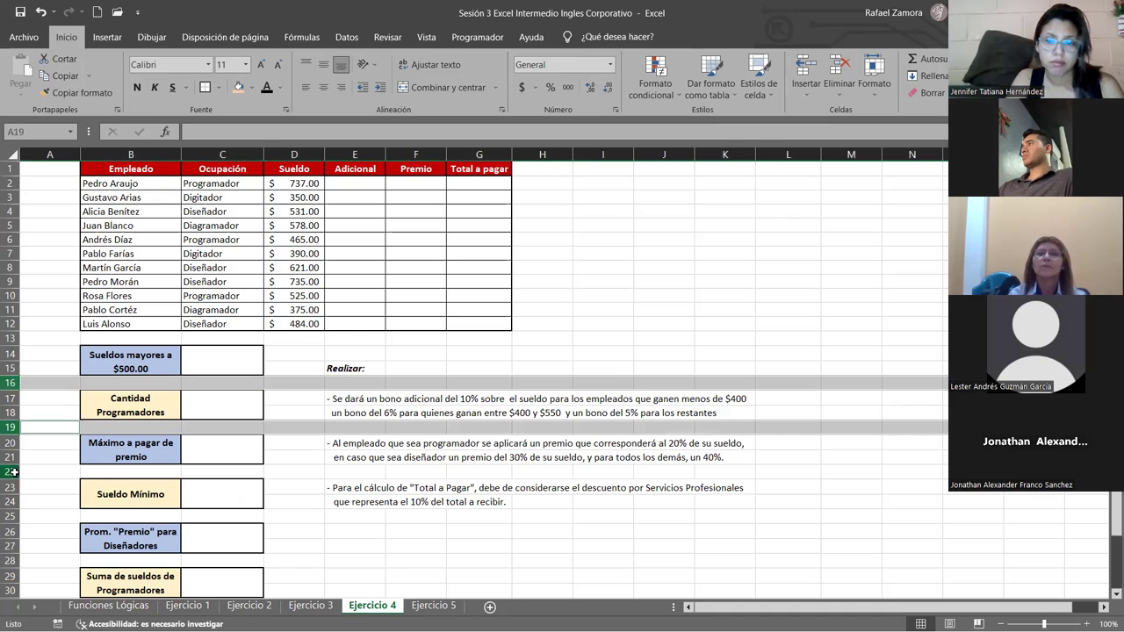
pyautogui.keyDown('ctrl'); pyautogui.click(11, 471); pyautogui.keyUp('ctrl')
pyautogui.keyDown('ctrl'); pyautogui.click(11, 516); pyautogui.keyUp('ctrl')
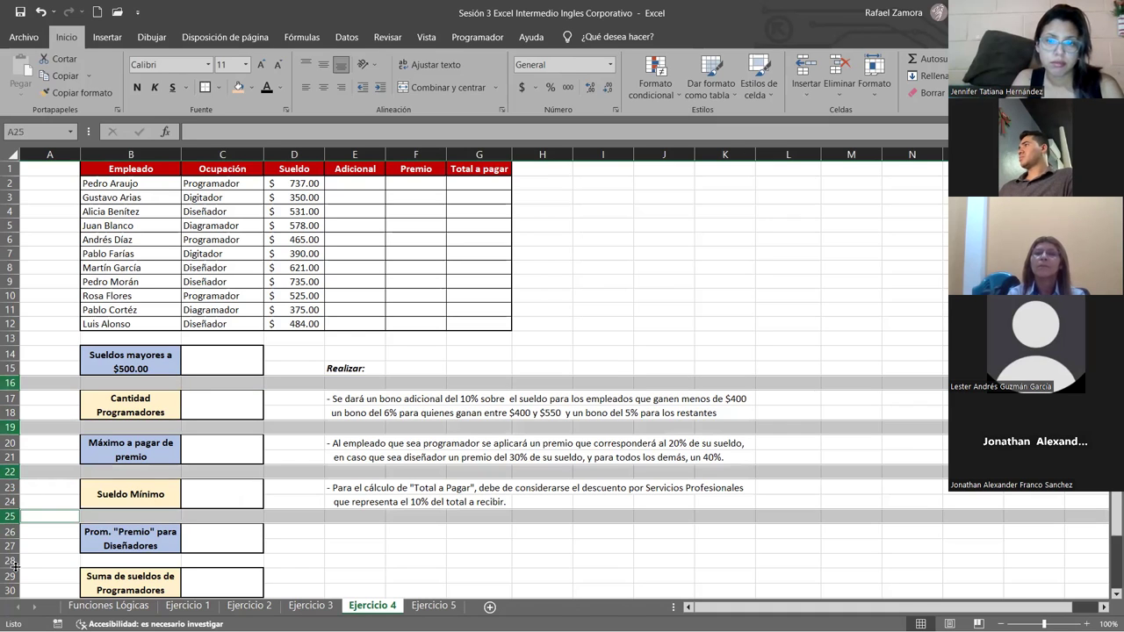
pyautogui.keyDown('ctrl'); pyautogui.click(10, 560); pyautogui.keyUp('ctrl')
pyautogui.moveTo(11, 567); pyautogui.dragTo(8, 558)
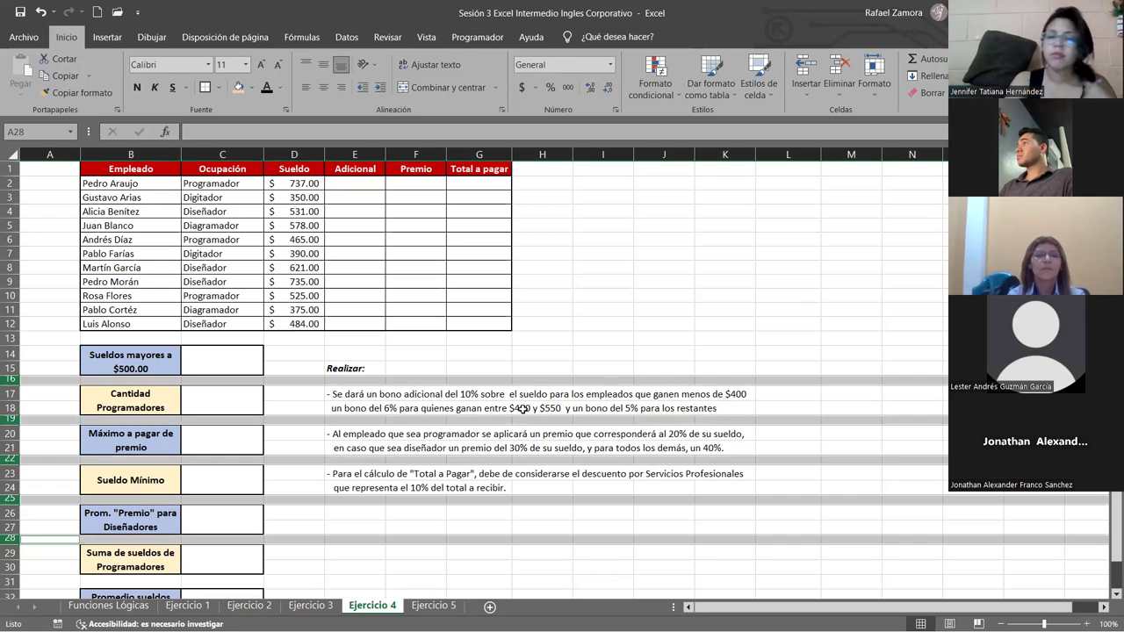
pyautogui.click(634, 357)
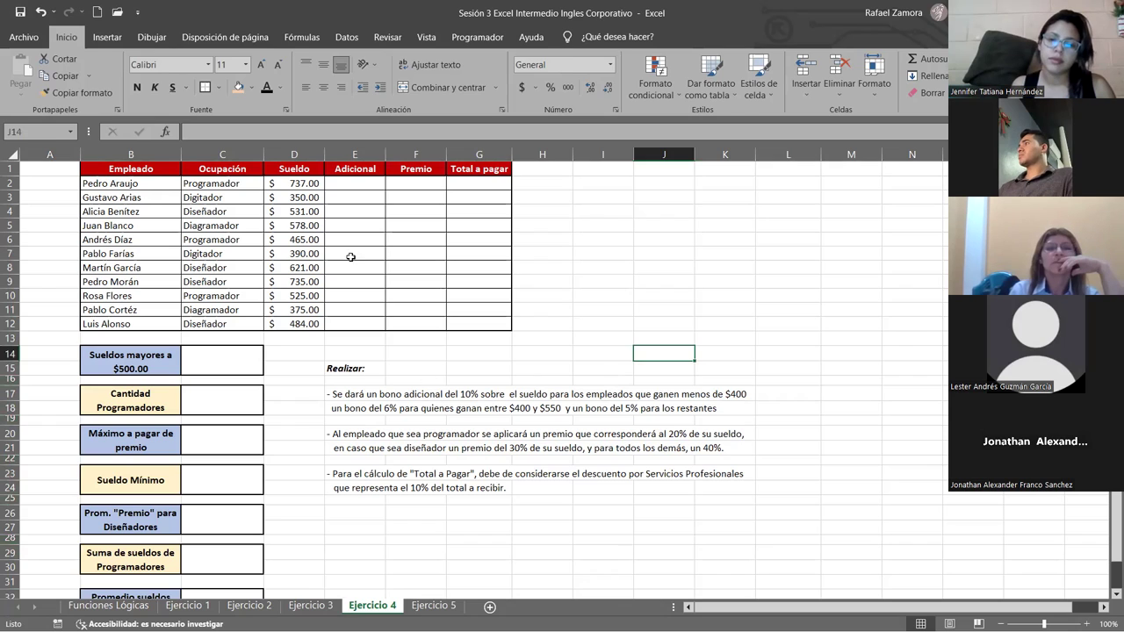
# Step: Inspect the Sueldos mayores a $500.00 result box and the Sueldo values in column D
pyautogui.click(218, 356)
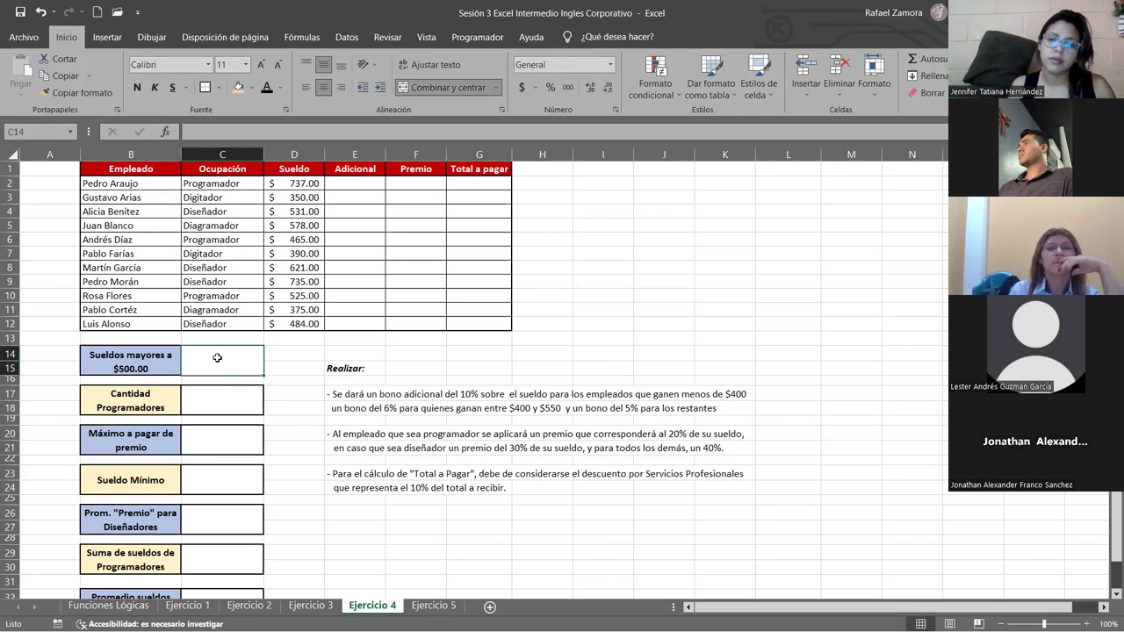
pyautogui.click(214, 336)
pyautogui.click(210, 357)
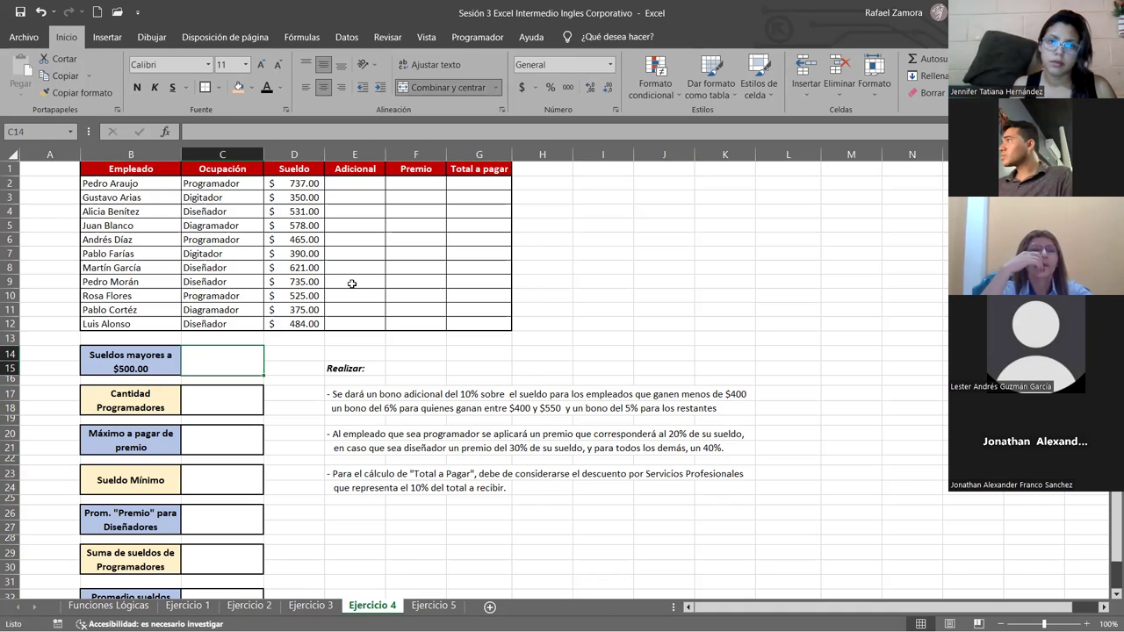
pyautogui.scroll(-2, 228, 382)
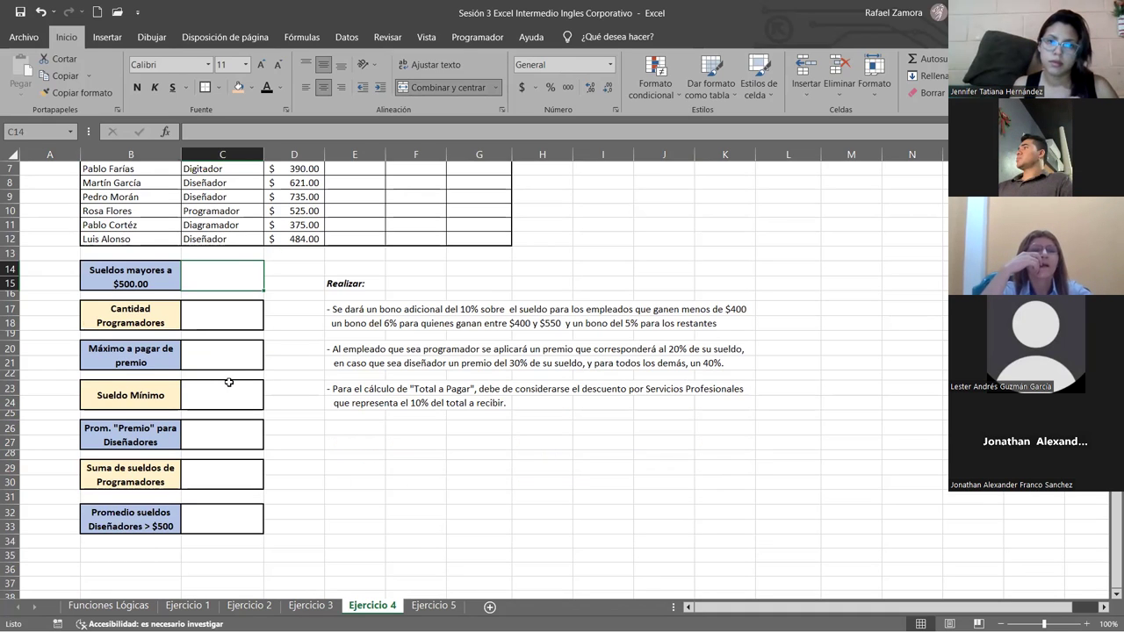
pyautogui.scroll(2, 228, 382)
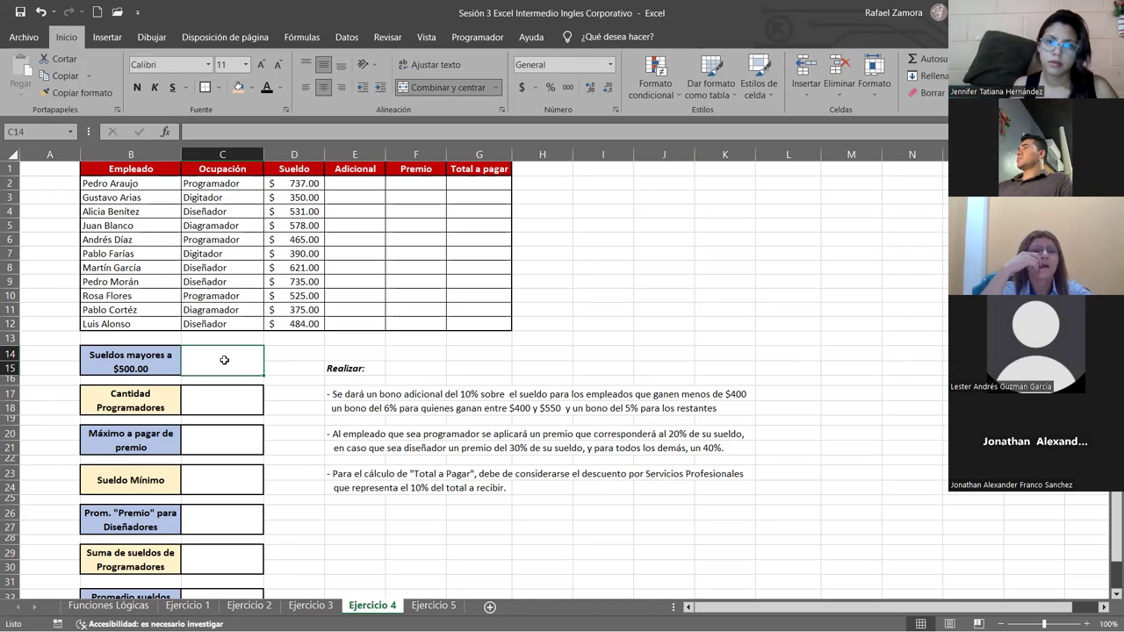
pyautogui.moveTo(246, 375); pyautogui.dragTo(272, 369)
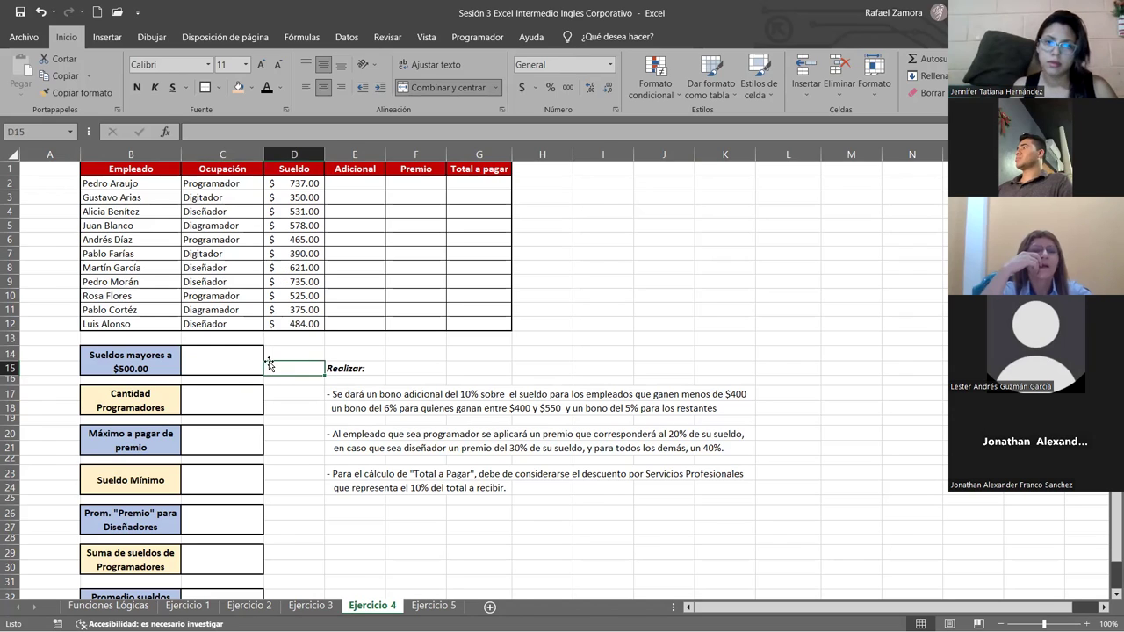
pyautogui.click(190, 354)
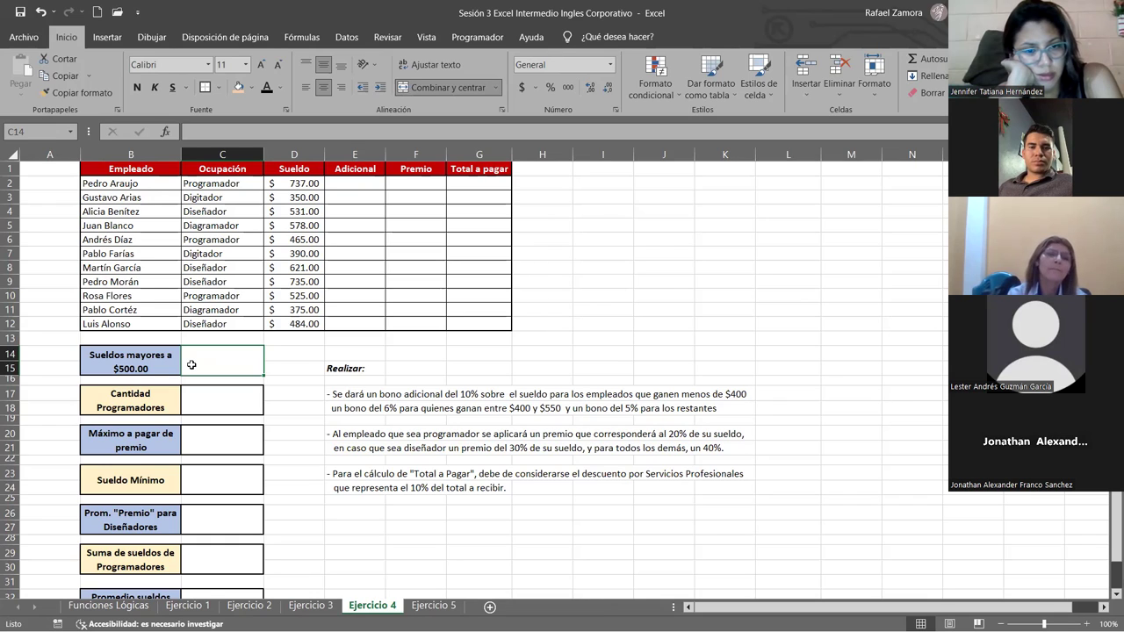
pyautogui.click(304, 183)
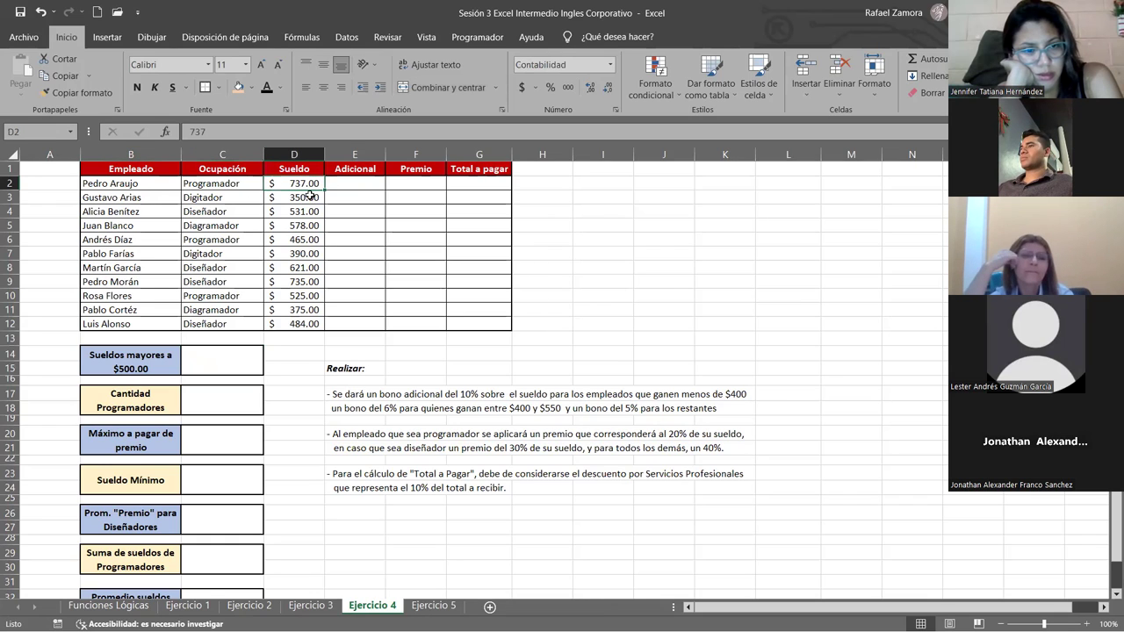
pyautogui.click(311, 211)
pyautogui.click(312, 222)
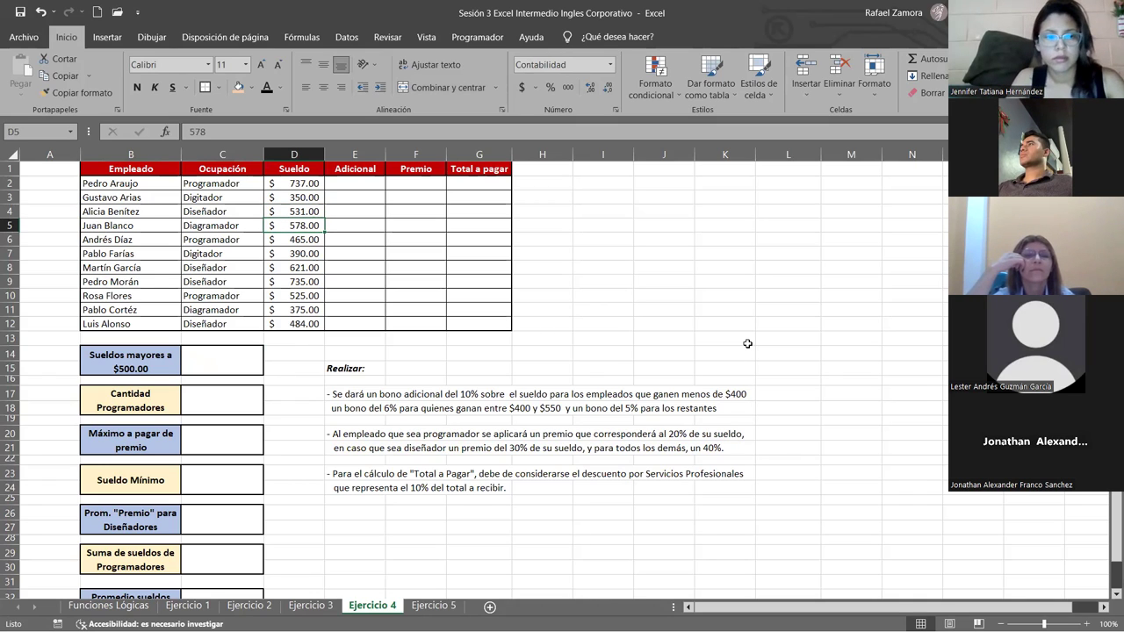
pyautogui.click(255, 357)
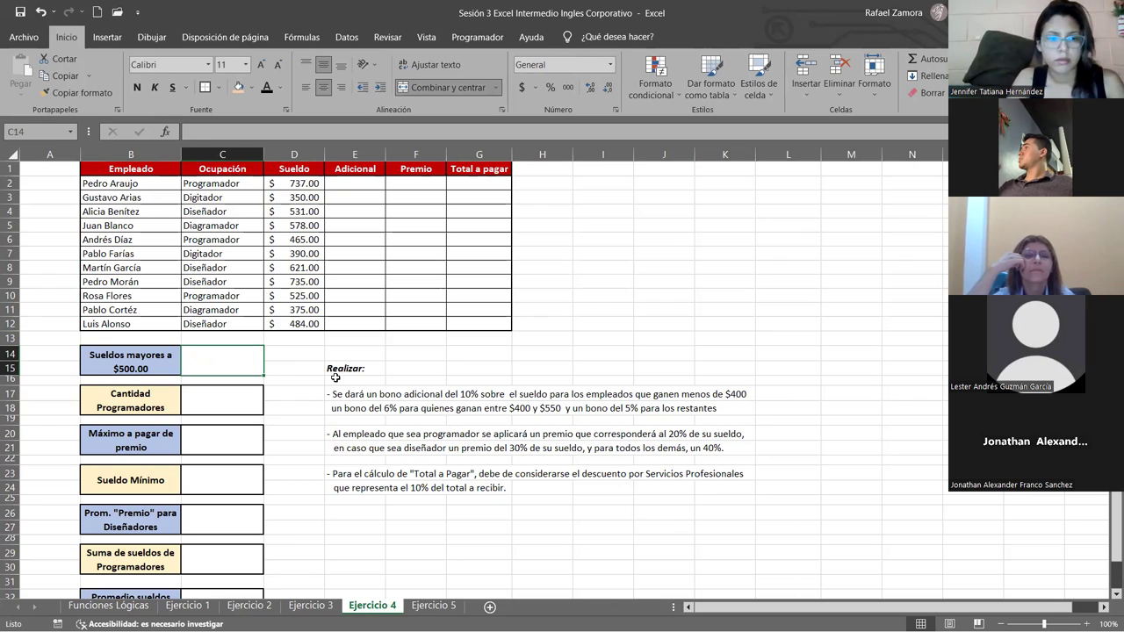
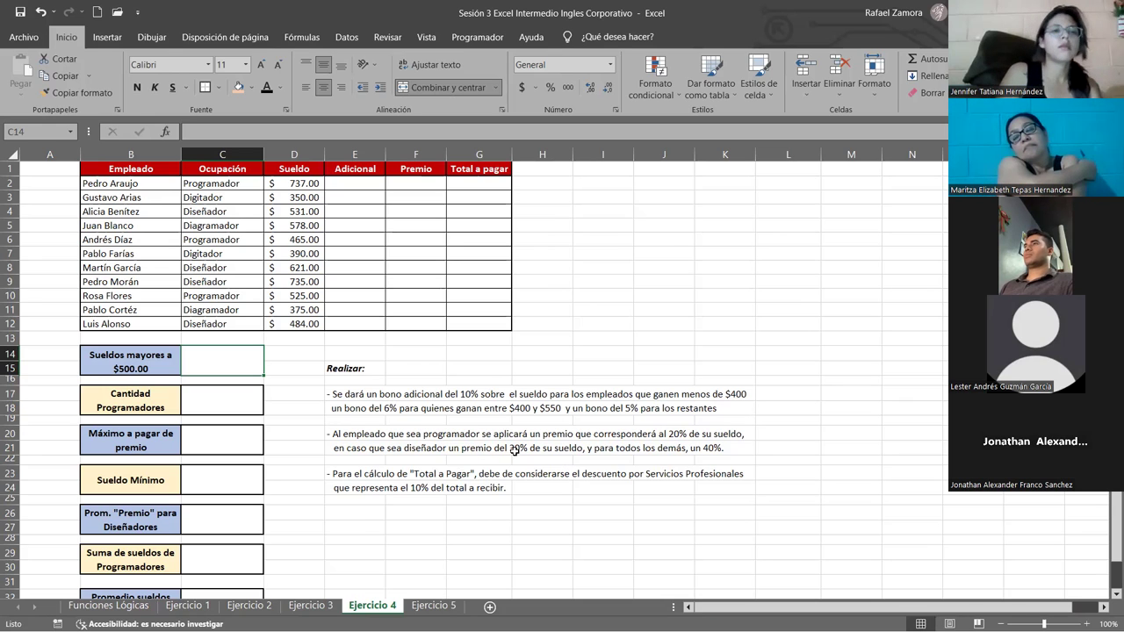
# Step: Review the bonus rule in the exercise instructions, then return to the workbook
pyautogui.click(679, 394)
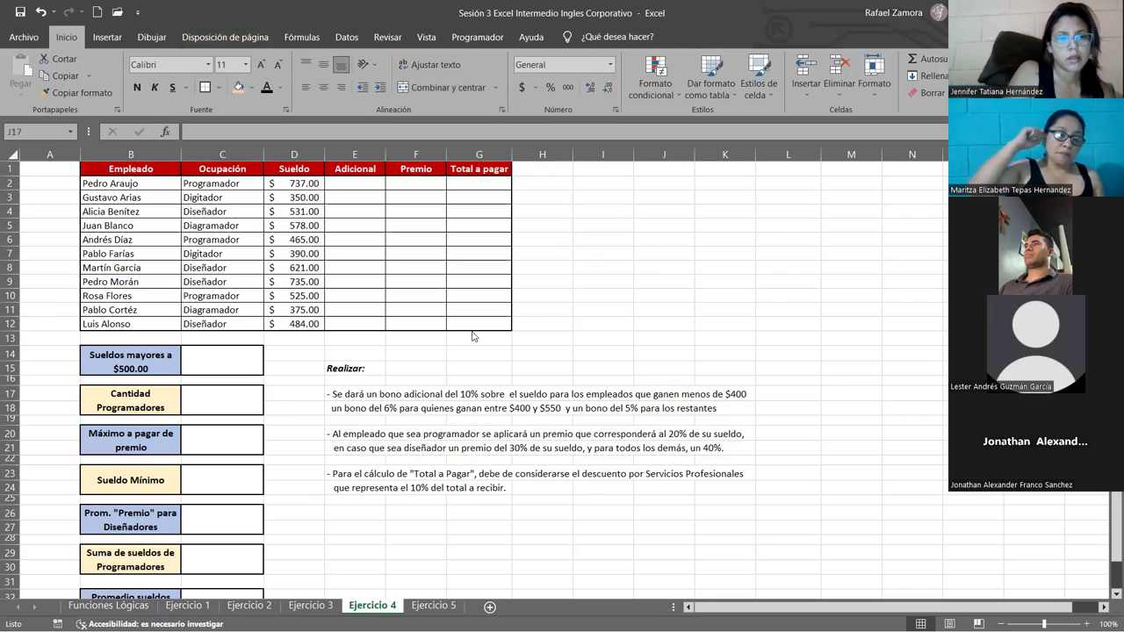
pyautogui.hotkey('alt', 'Tab')
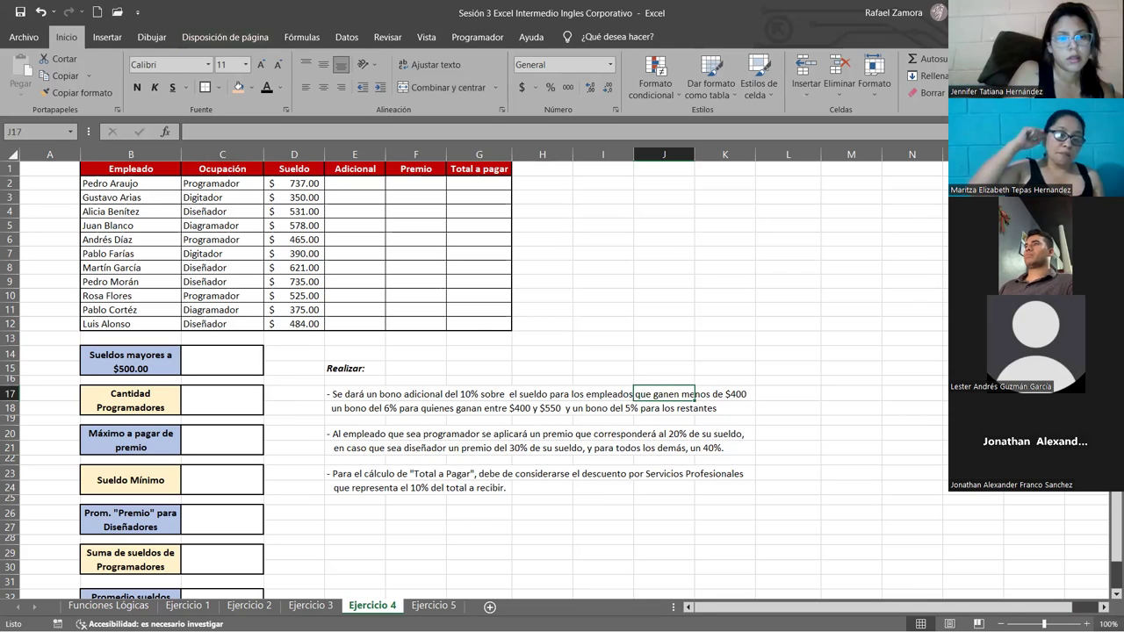
pyautogui.click(357, 419)
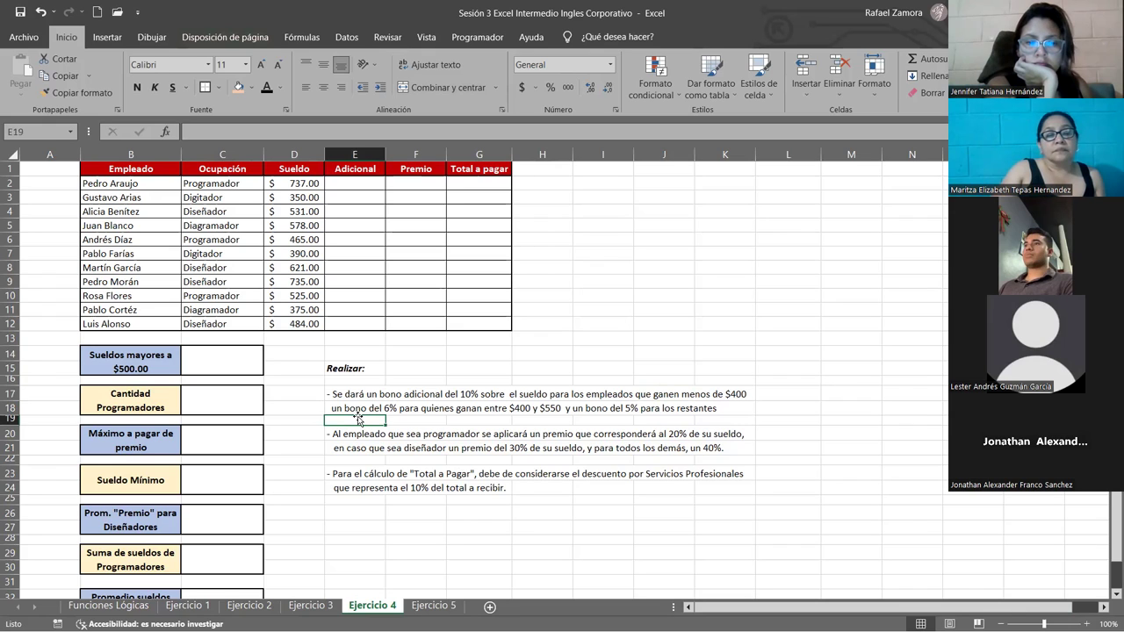
# Step: In C14, count the salaries in D2:D12 above 500 with CONTAR.SI, giving 6
pyautogui.click(205, 357)
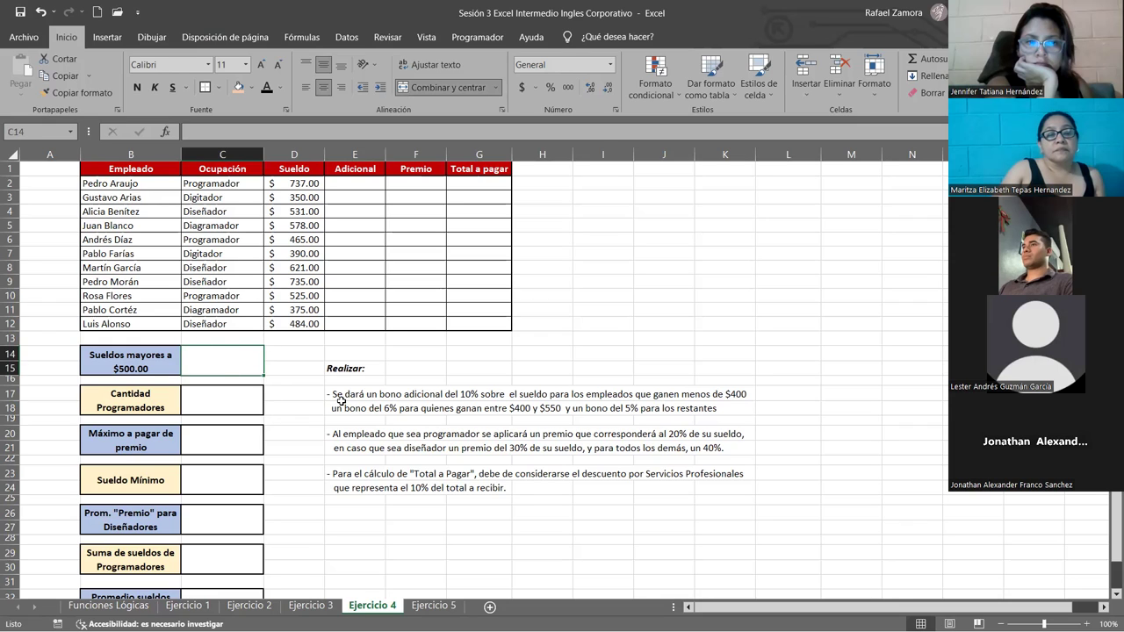
pyautogui.write('=c')
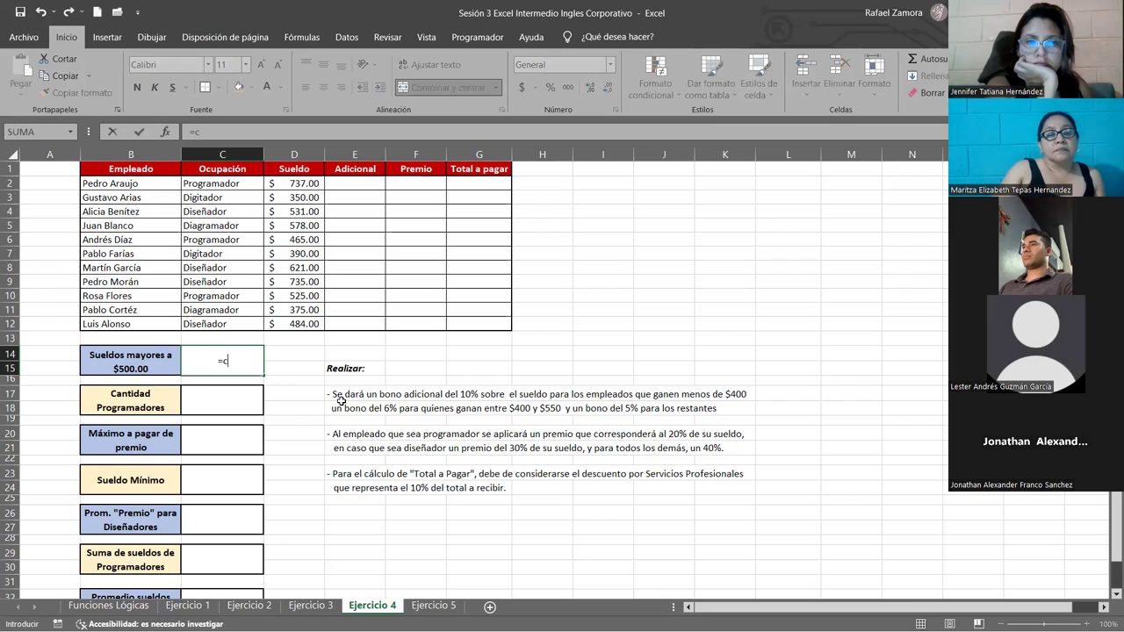
pyautogui.write('ontar')
pyautogui.press('Down')
pyautogui.press('Down')
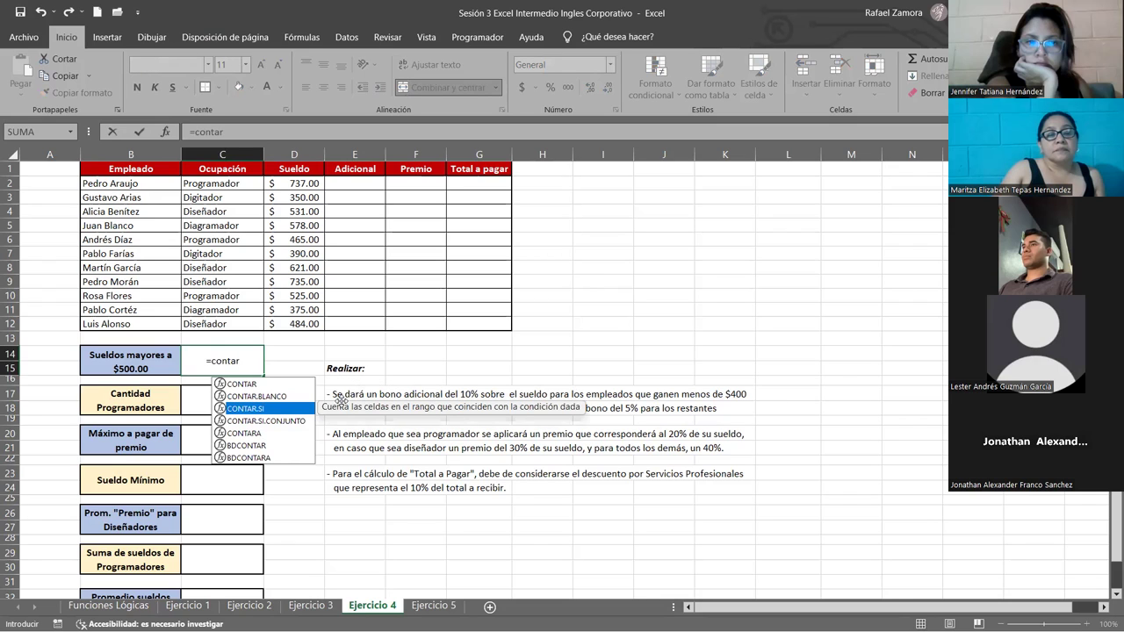
pyautogui.press('Tab')
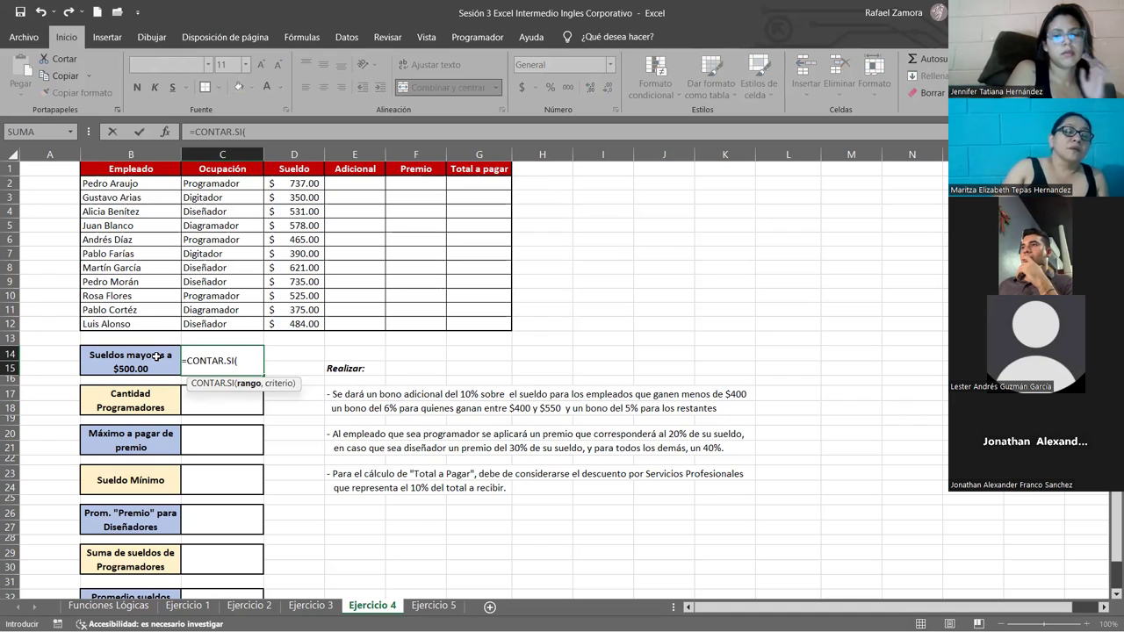
pyautogui.click(309, 186)
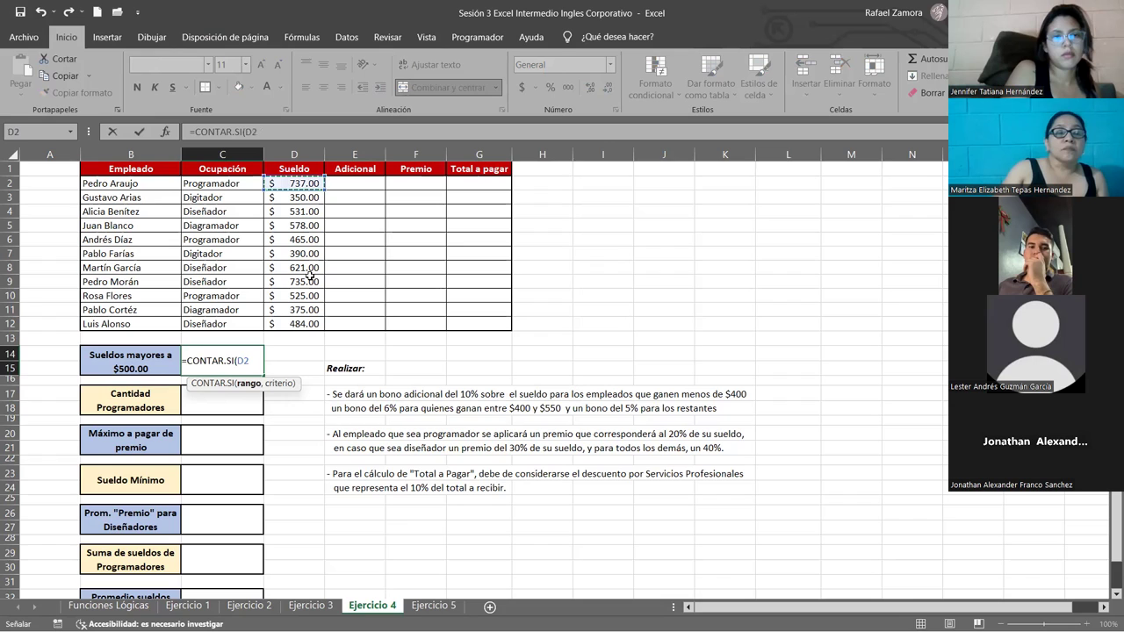
pyautogui.keyDown('shift'); pyautogui.click(307, 322); pyautogui.keyUp('shift')
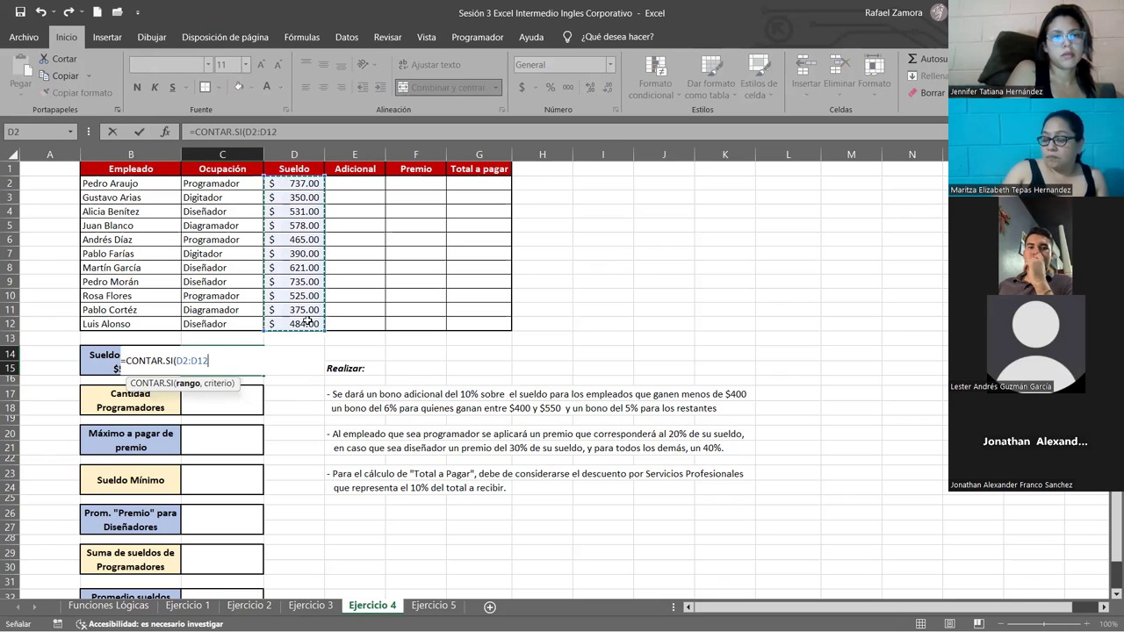
pyautogui.write(',">500')
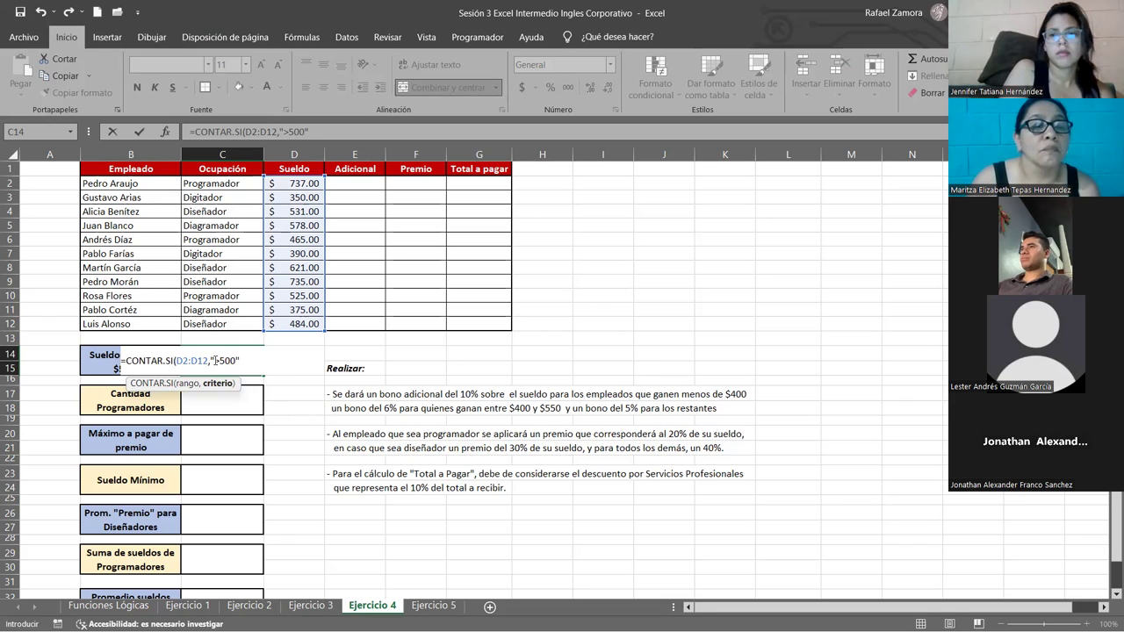
pyautogui.moveTo(215, 361); pyautogui.dragTo(239, 360)
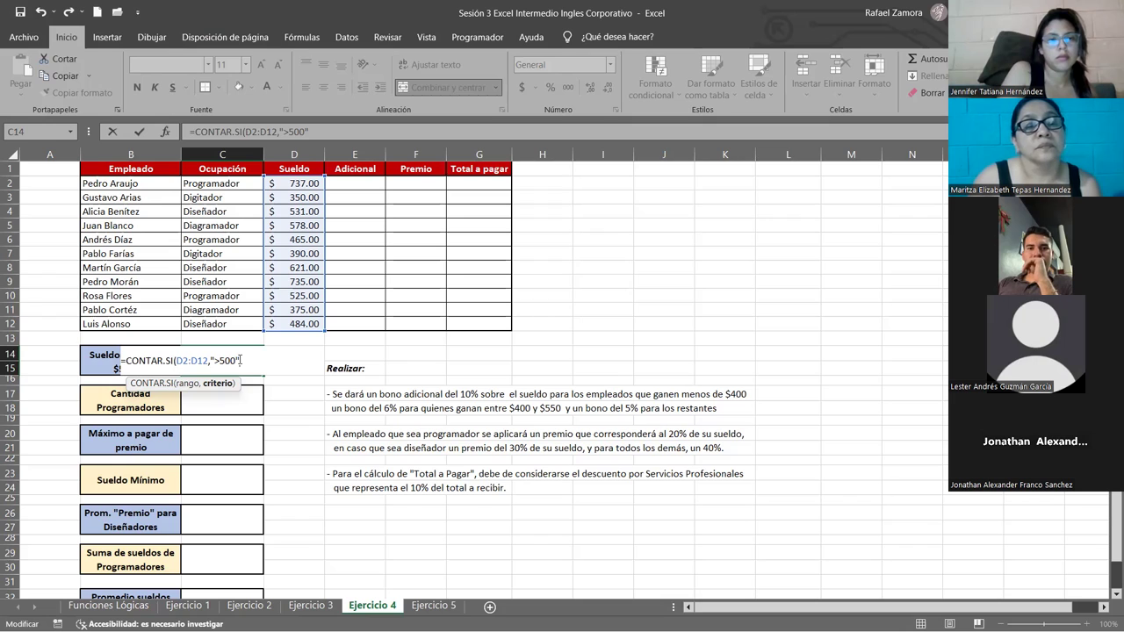
pyautogui.press('Return')
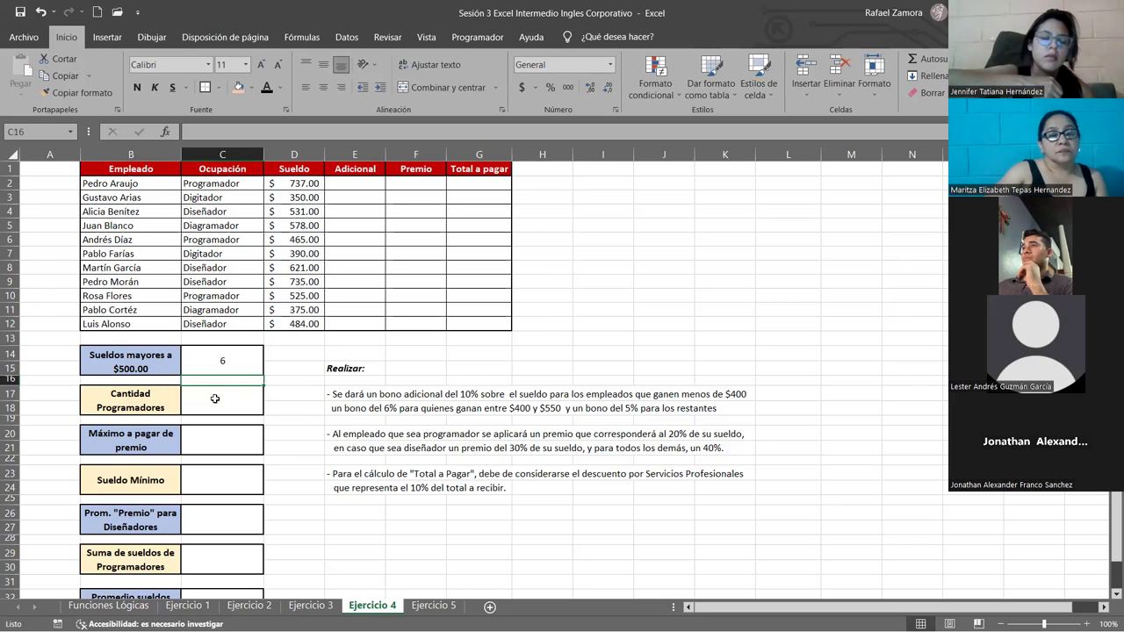
# Step: Enter =CONTAR.SI(C2:C12,"Programador") in C17 to count programmers
pyautogui.click(219, 398)
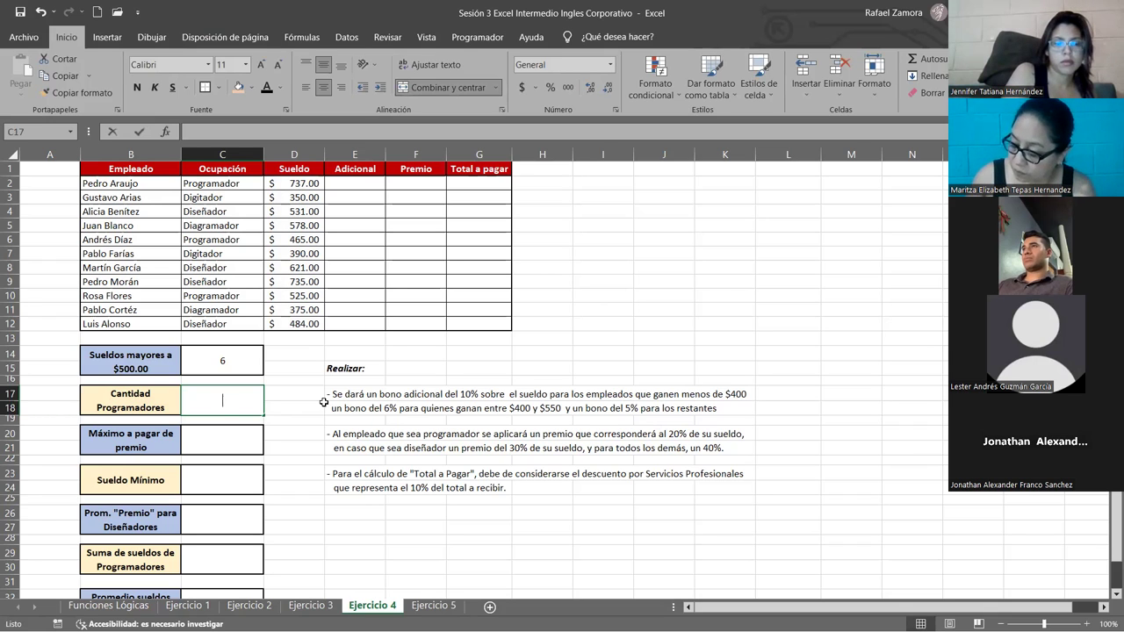
pyautogui.write('=')
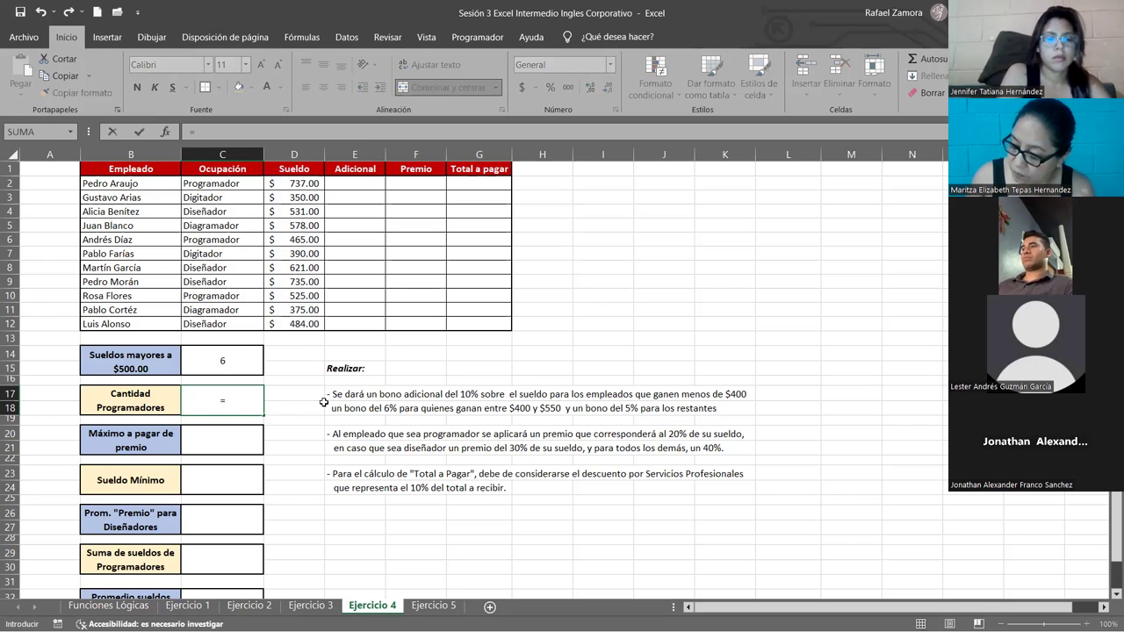
pyautogui.write('contar')
pyautogui.press('Down')
pyautogui.press('Down')
pyautogui.press('Tab')
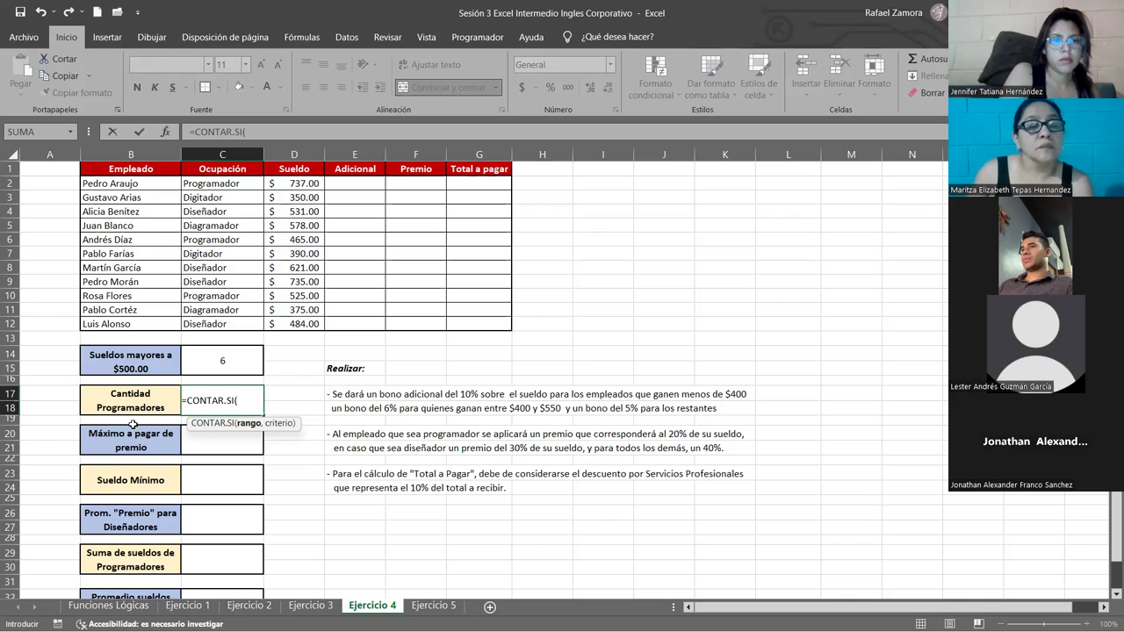
pyautogui.click(246, 189)
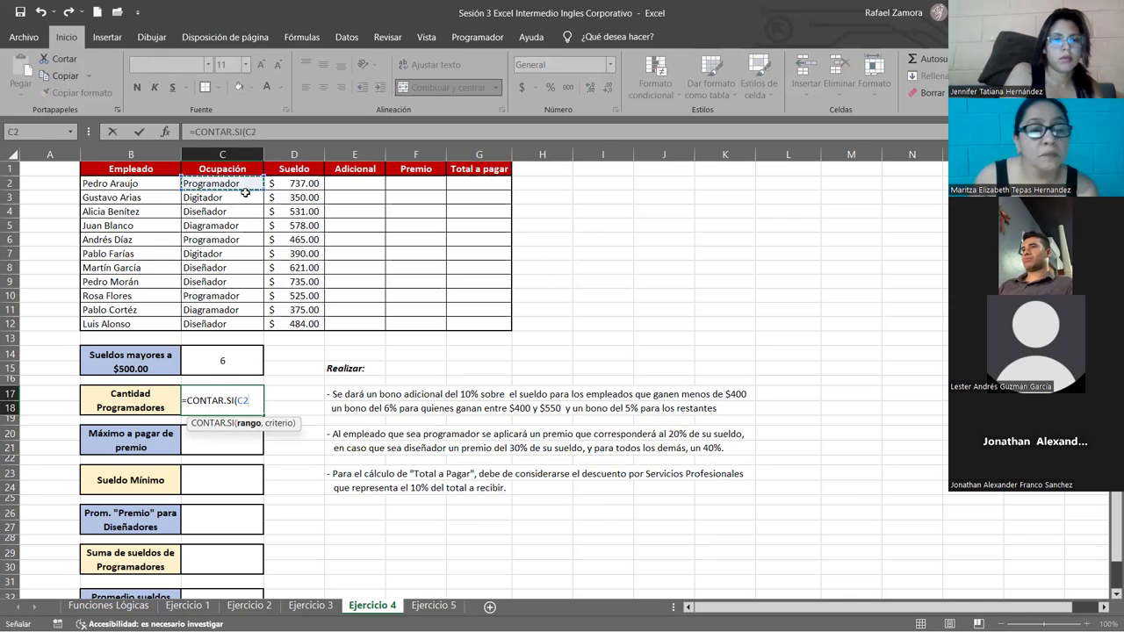
pyautogui.keyDown('shift'); pyautogui.click(238, 321); pyautogui.keyUp('shift')
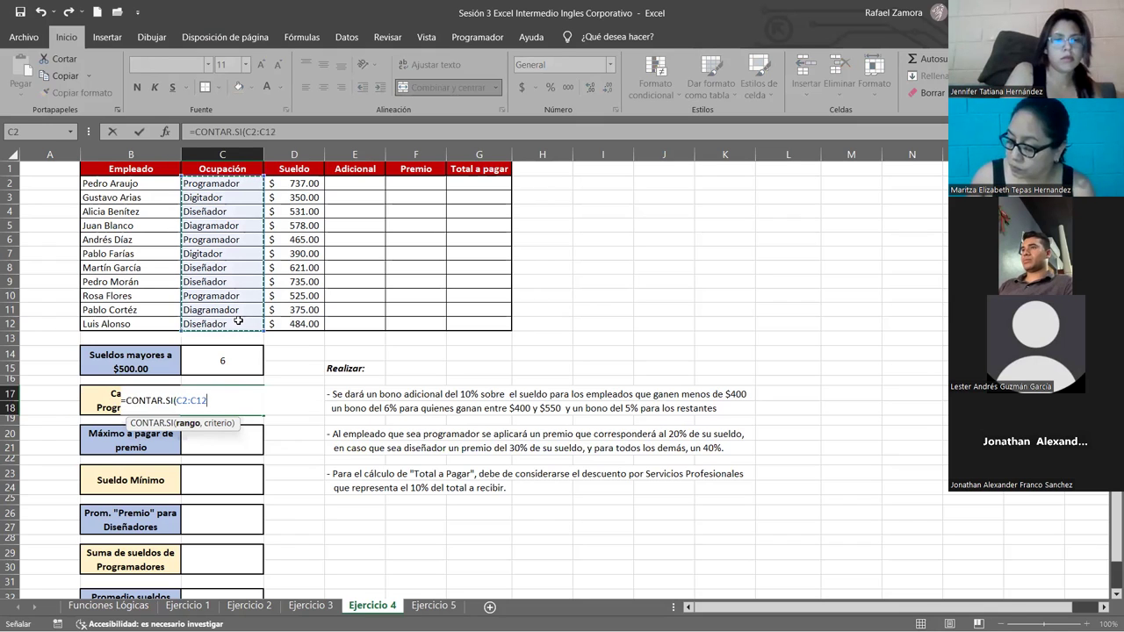
pyautogui.write(',')
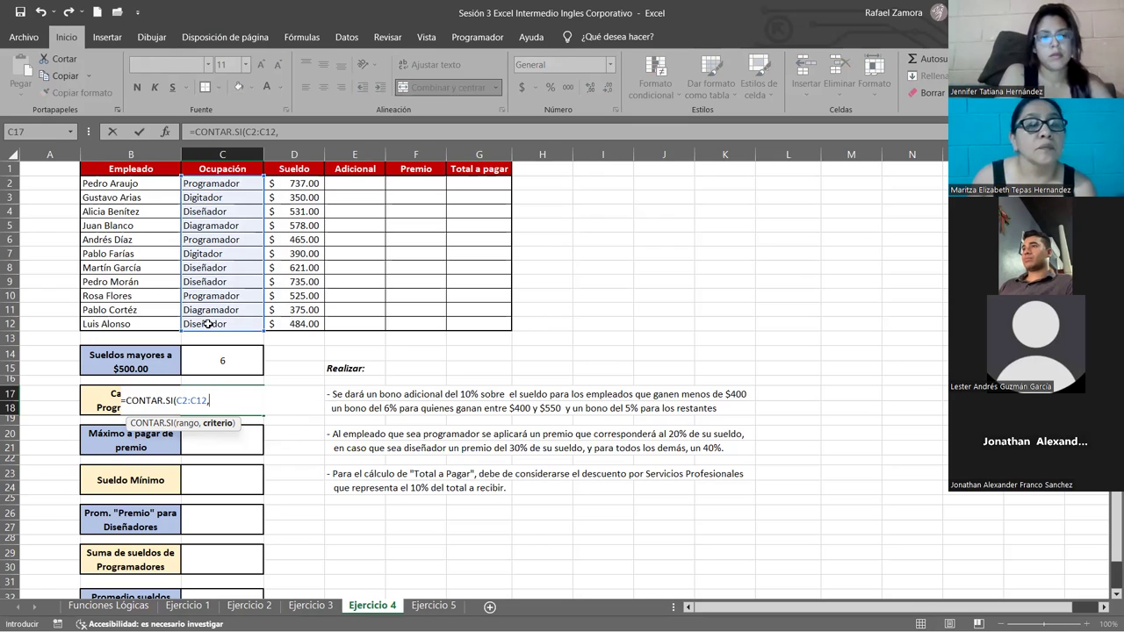
pyautogui.write('"Programador"')
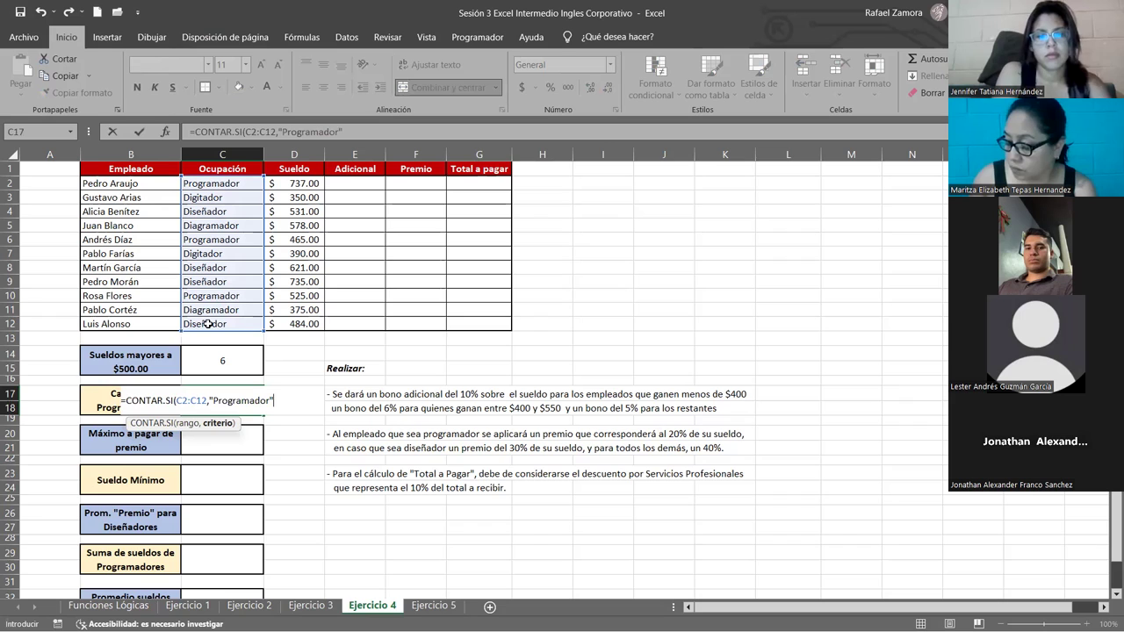
pyautogui.hotkey('ctrl', 'Return')
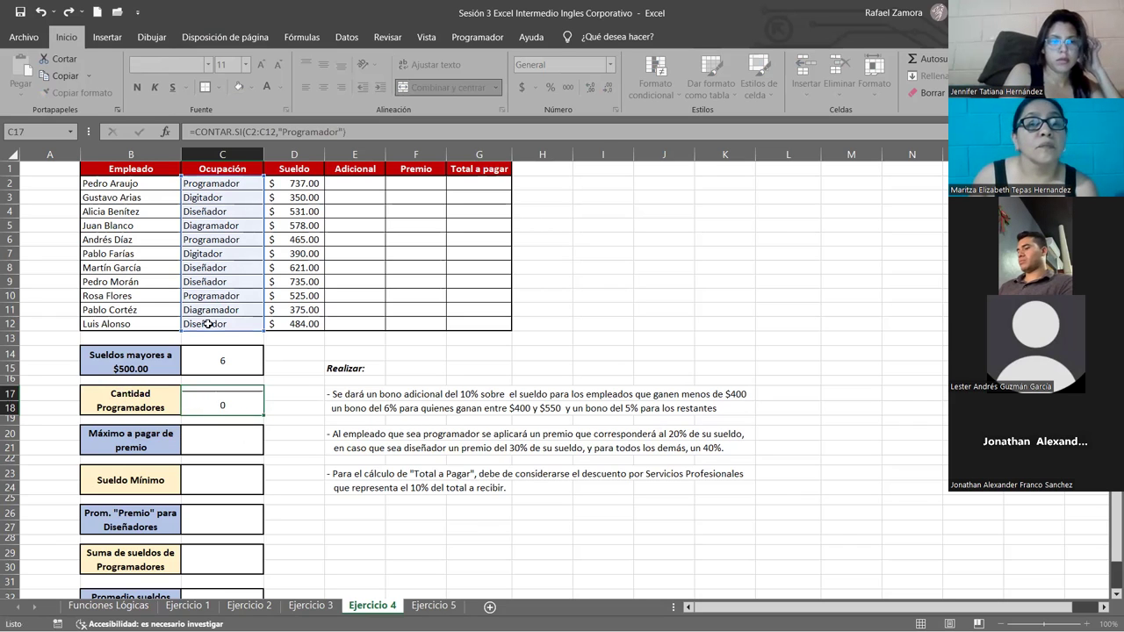
pyautogui.press('Return')
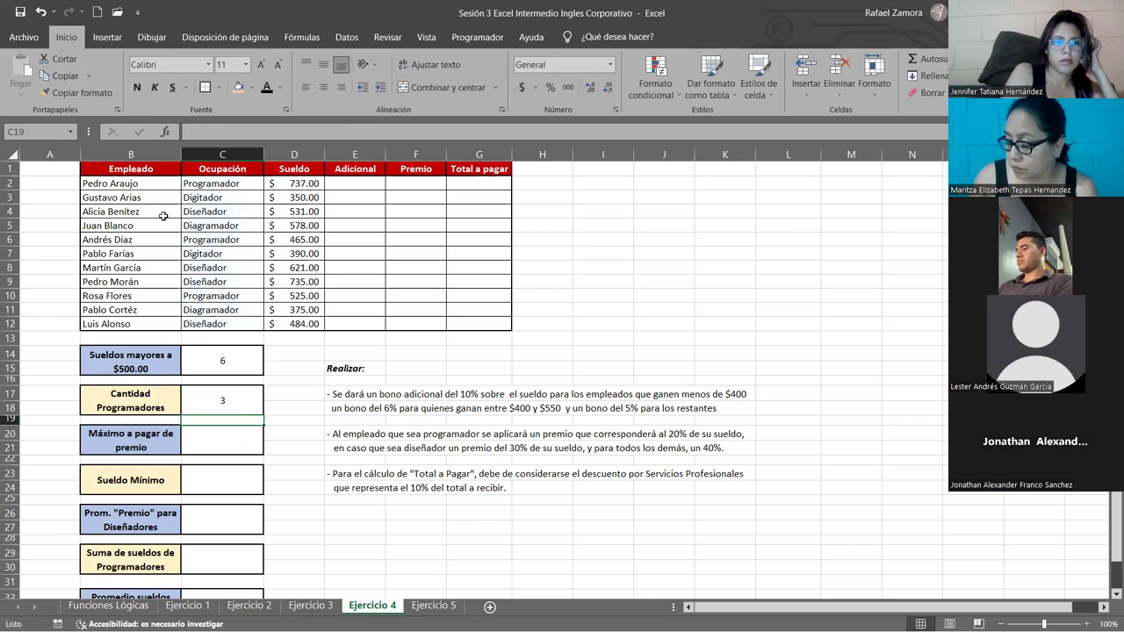
# Step: Check the three Programador entries in rows 2, 6 and 10 against the result of 3
pyautogui.click(220, 182)
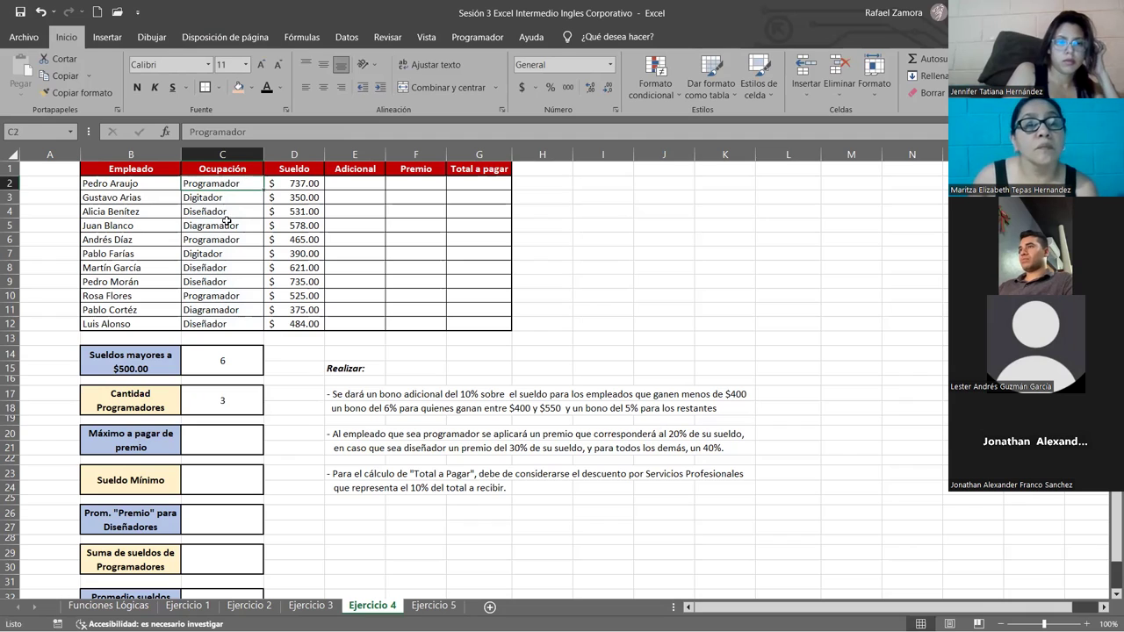
pyautogui.click(241, 295)
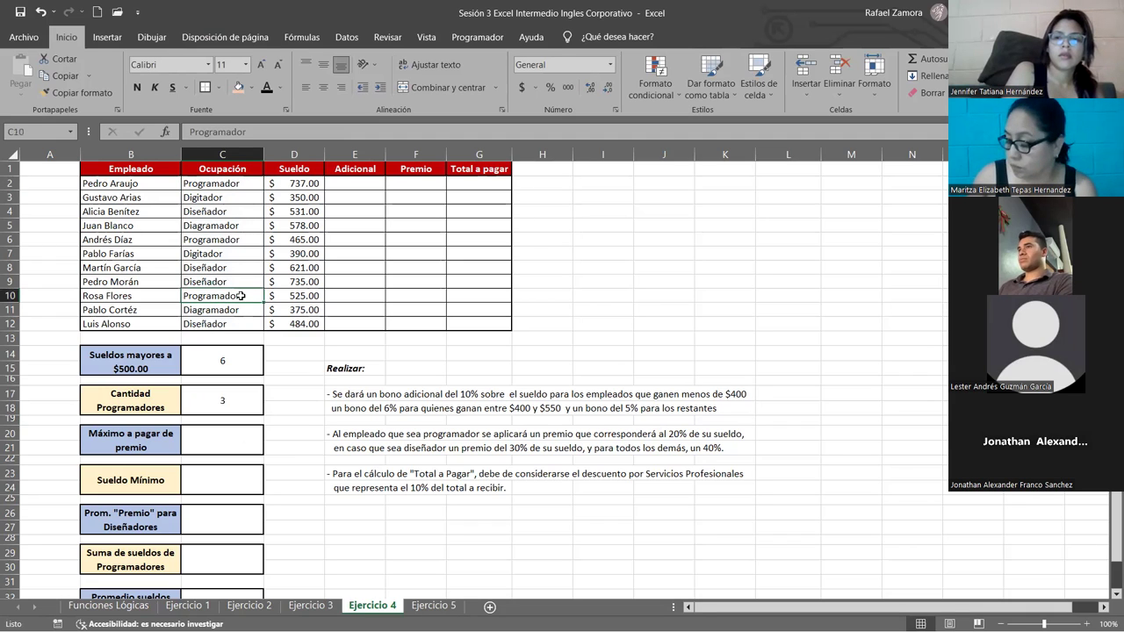
pyautogui.click(237, 243)
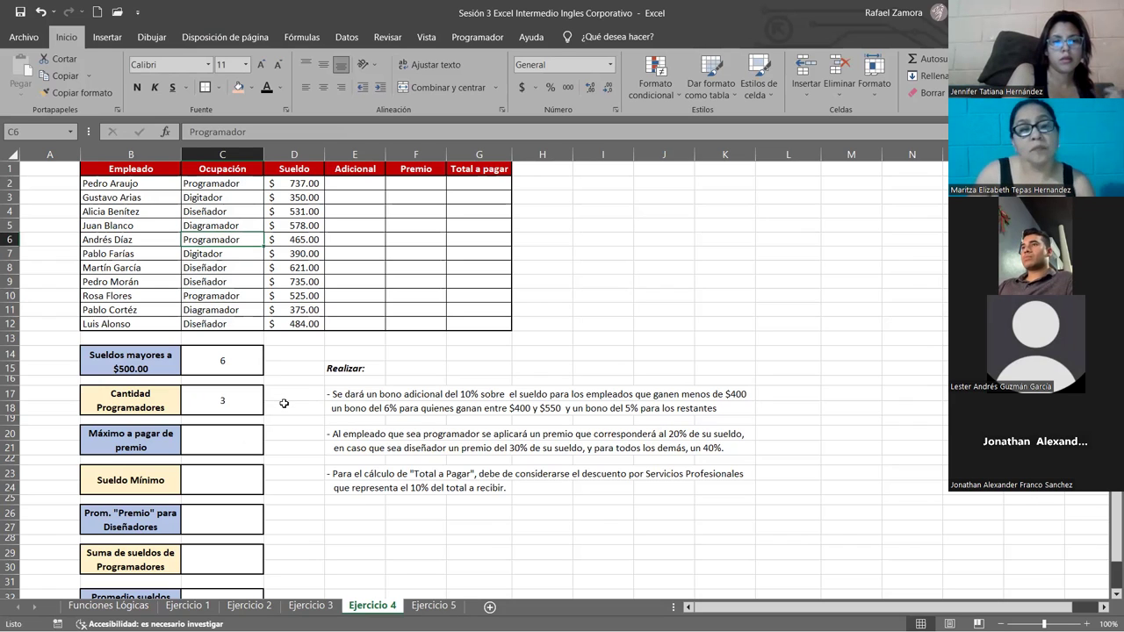
pyautogui.click(295, 407)
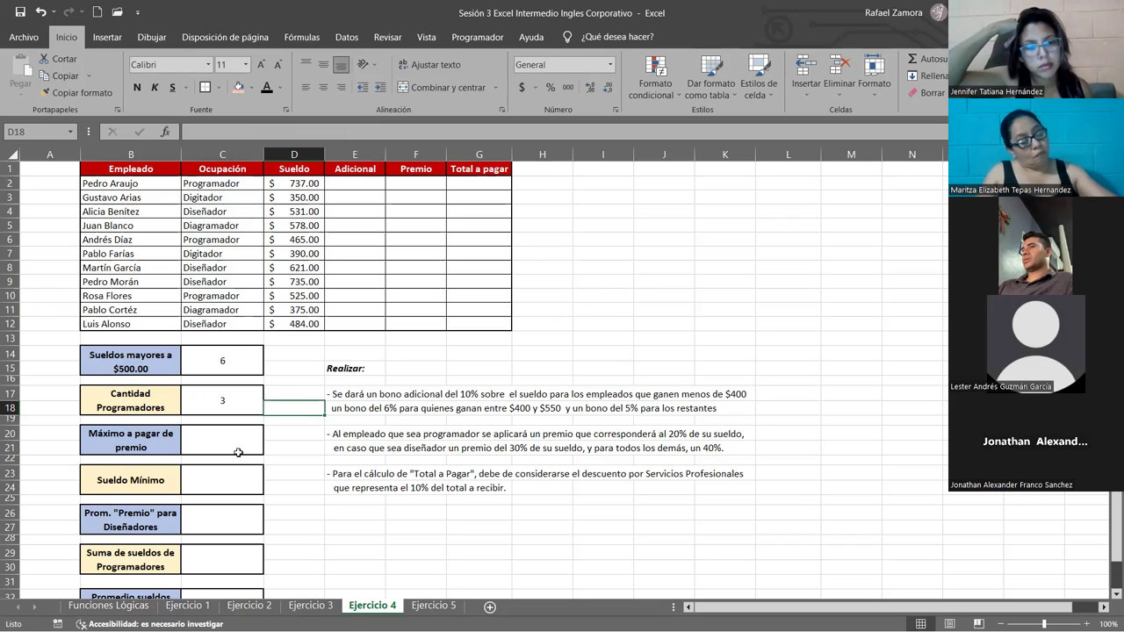
# Step: Enter =MAX(F2:F12) in C20 as the maximum premium to pay
pyautogui.click(241, 439)
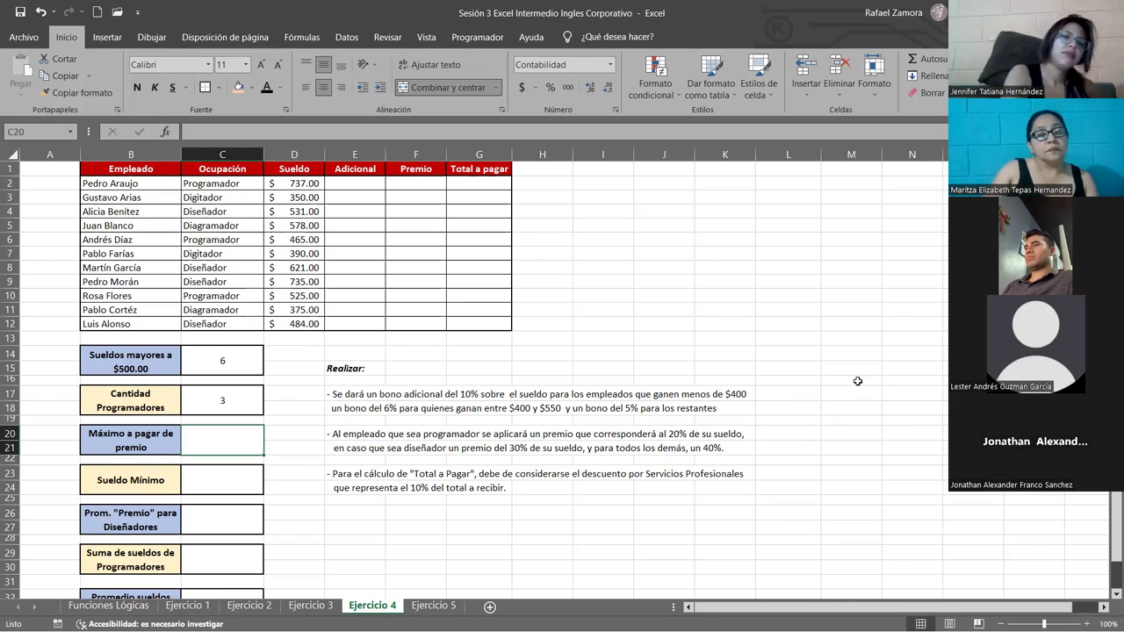
pyautogui.write('=')
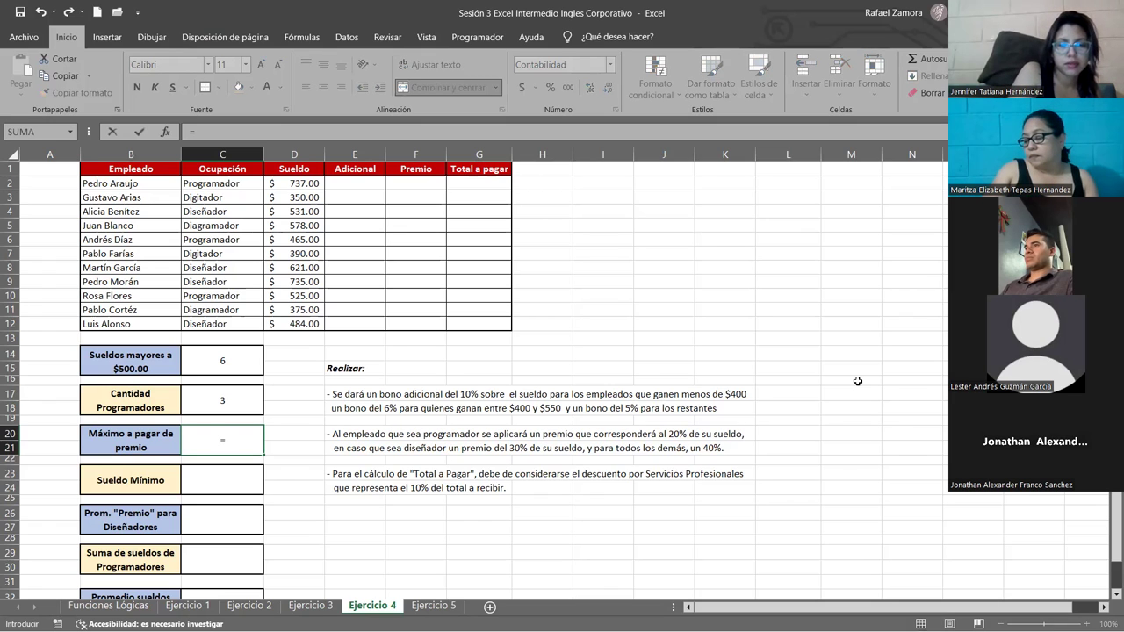
pyautogui.write('MAX(')
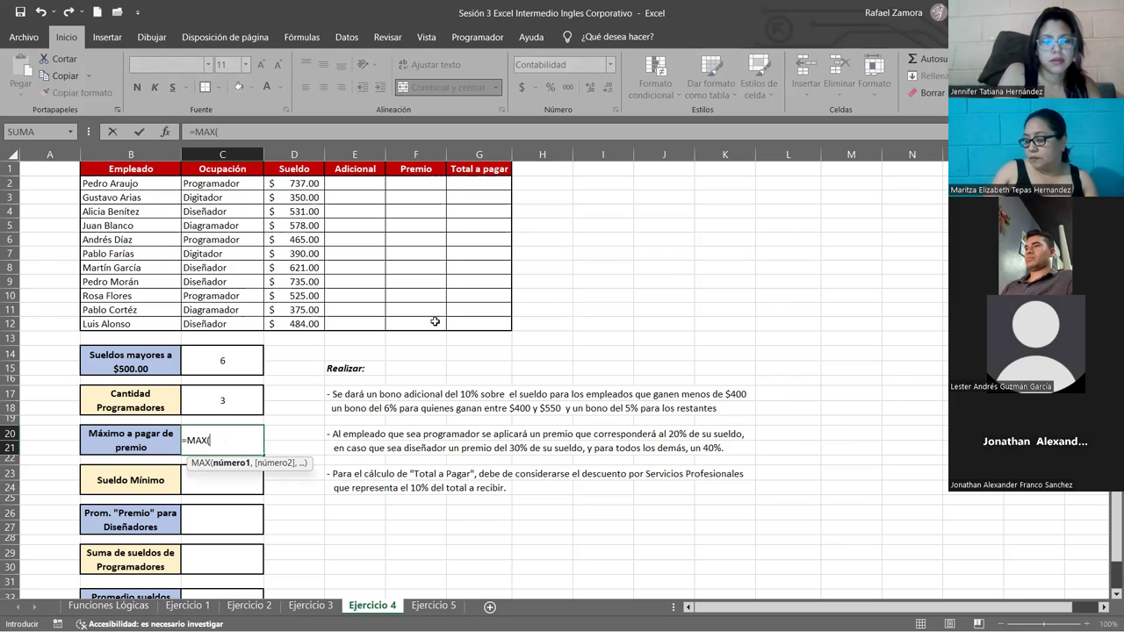
pyautogui.moveTo(435, 322); pyautogui.dragTo(417, 182)
pyautogui.press('Return')
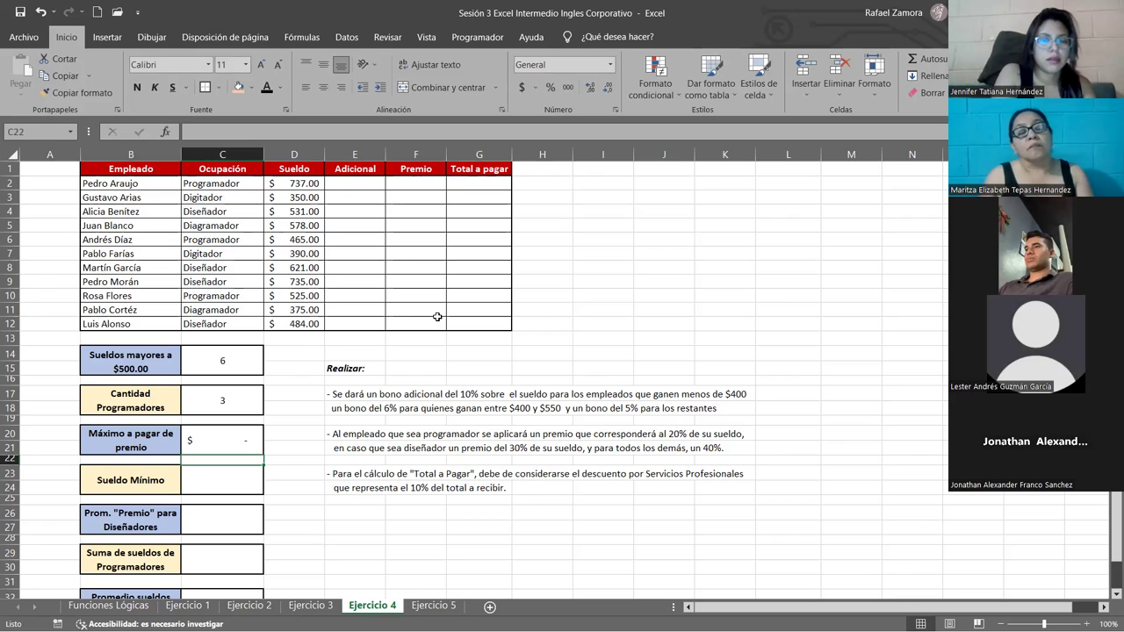
pyautogui.click(224, 479)
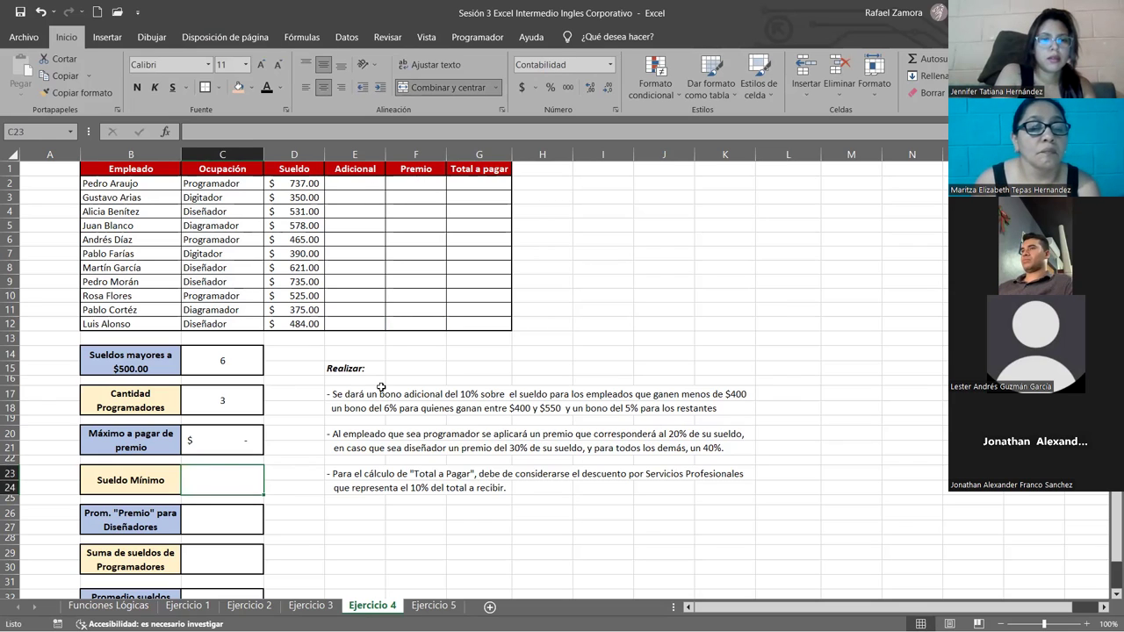
# Step: Enter =MIN(D2:D12) in C23, showing the lowest salary of $350.00
pyautogui.write('=')
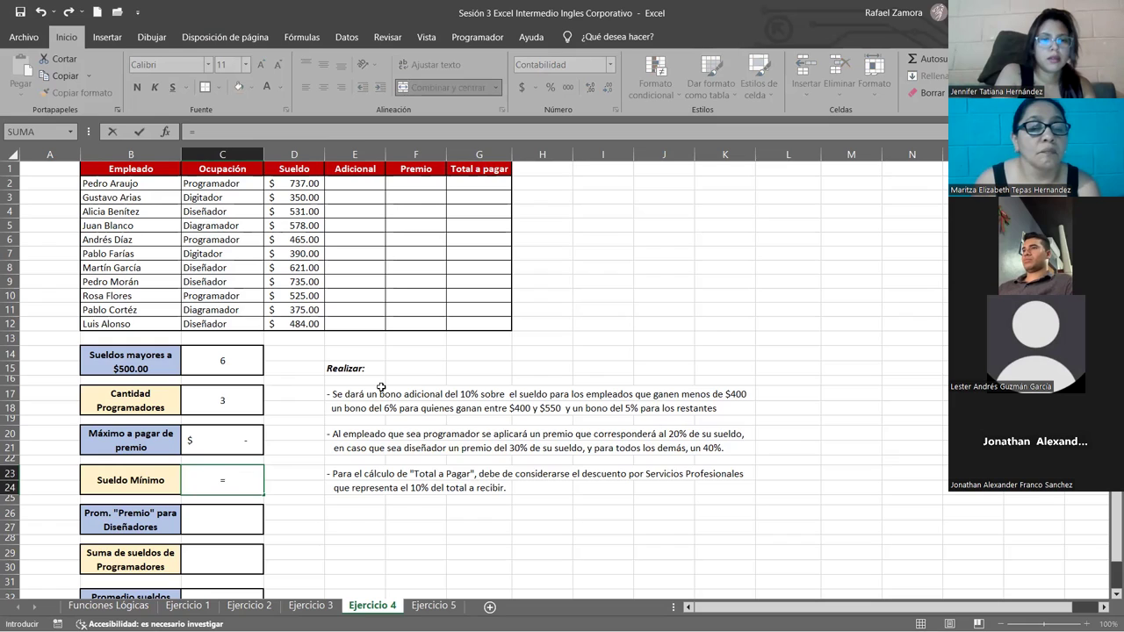
pyautogui.write('mi')
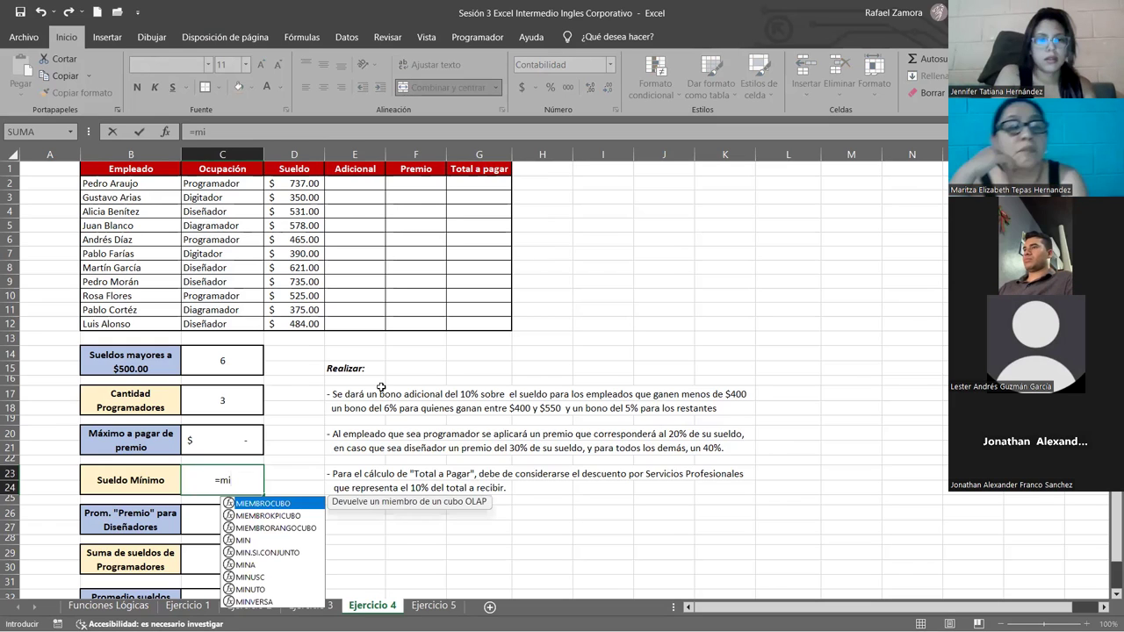
pyautogui.write('n')
pyautogui.press('Tab')
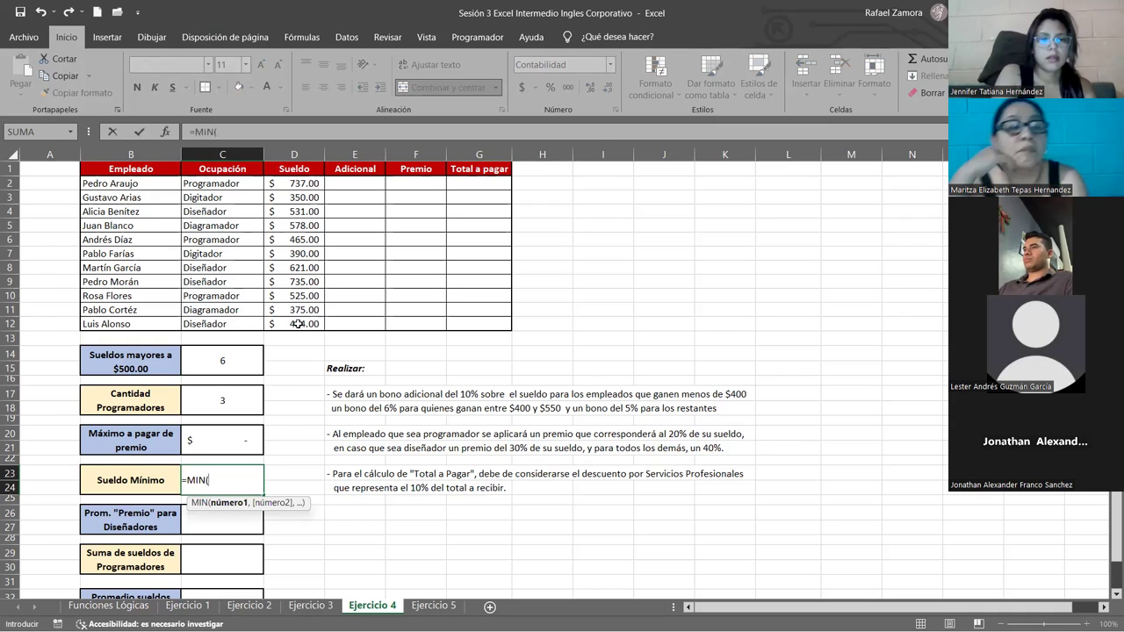
pyautogui.moveTo(294, 183); pyautogui.dragTo(298, 324)
pyautogui.write(')')
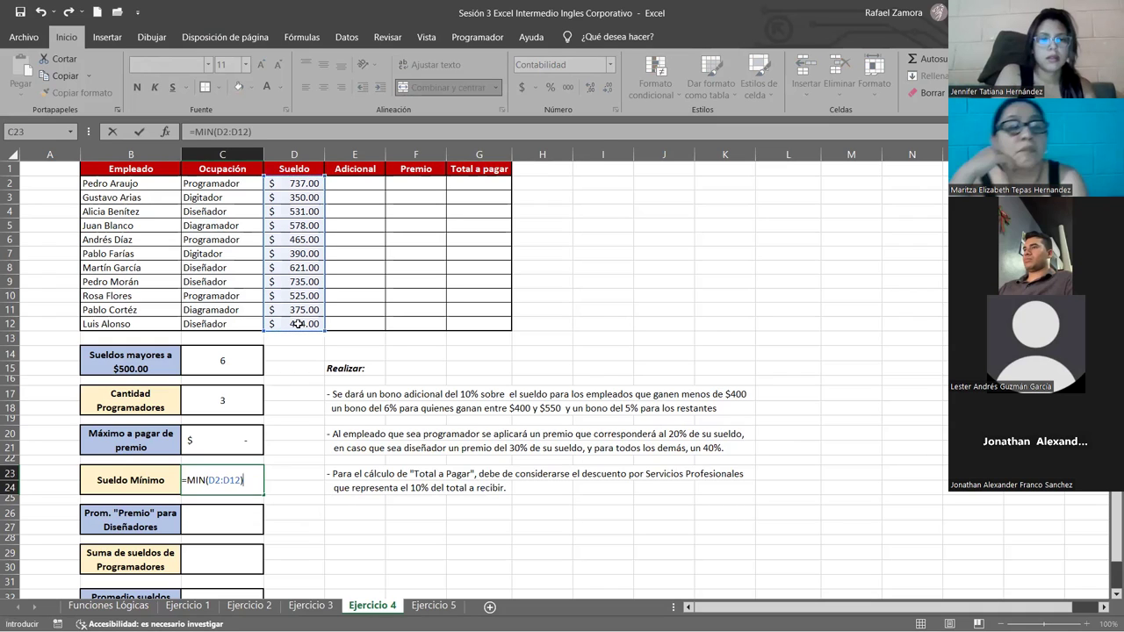
pyautogui.press('Return')
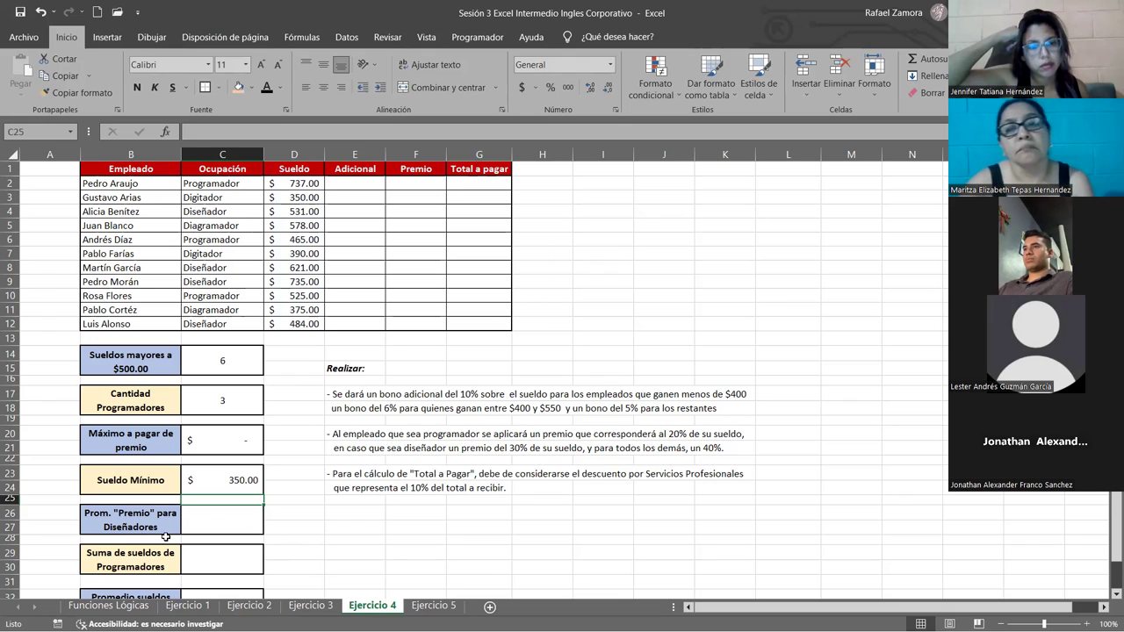
pyautogui.click(225, 527)
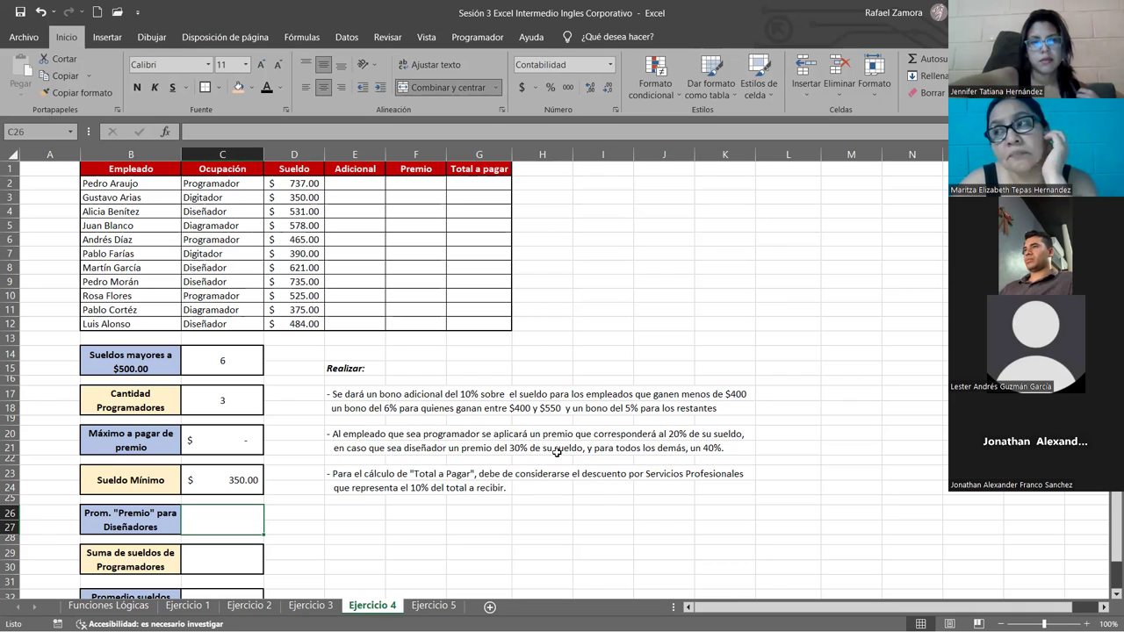
# Step: Enter =PROMEDIO.SI(C2:C12,"Diseñador",F2:F12) in C26 to average designers' premiums
pyautogui.write('=')
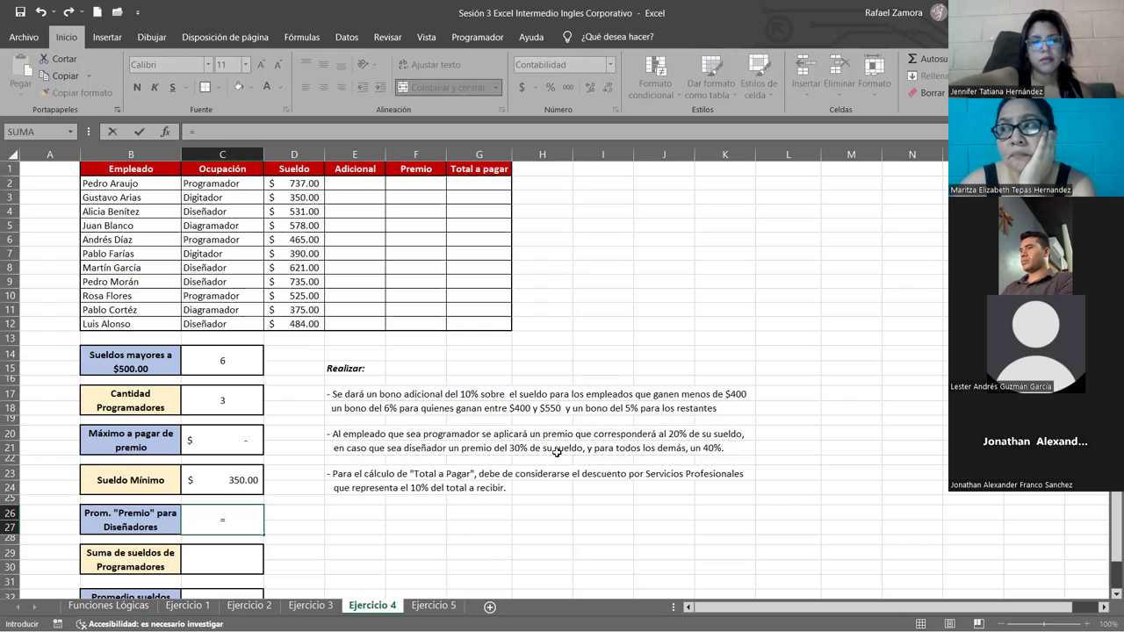
pyautogui.write('prome')
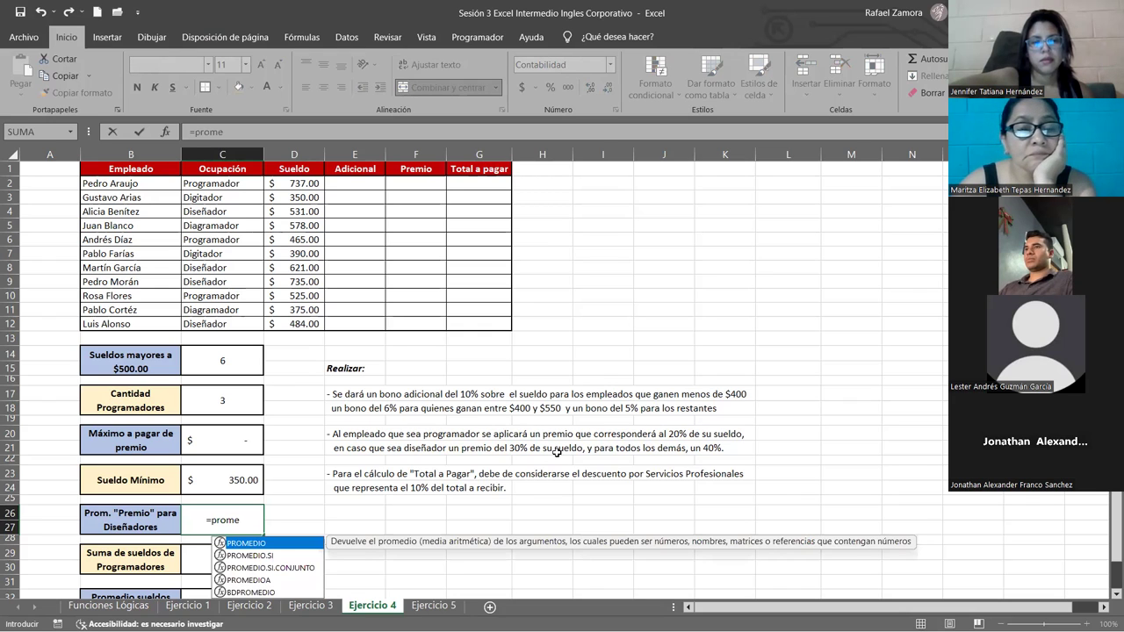
pyautogui.press('Down')
pyautogui.press('Tab')
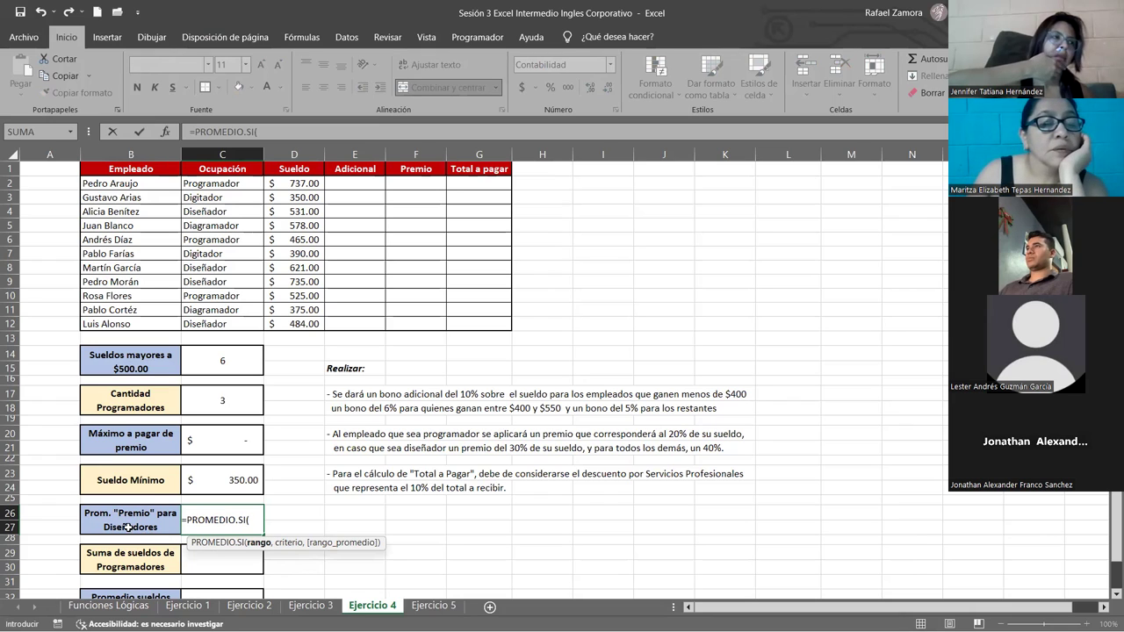
pyautogui.click(230, 182)
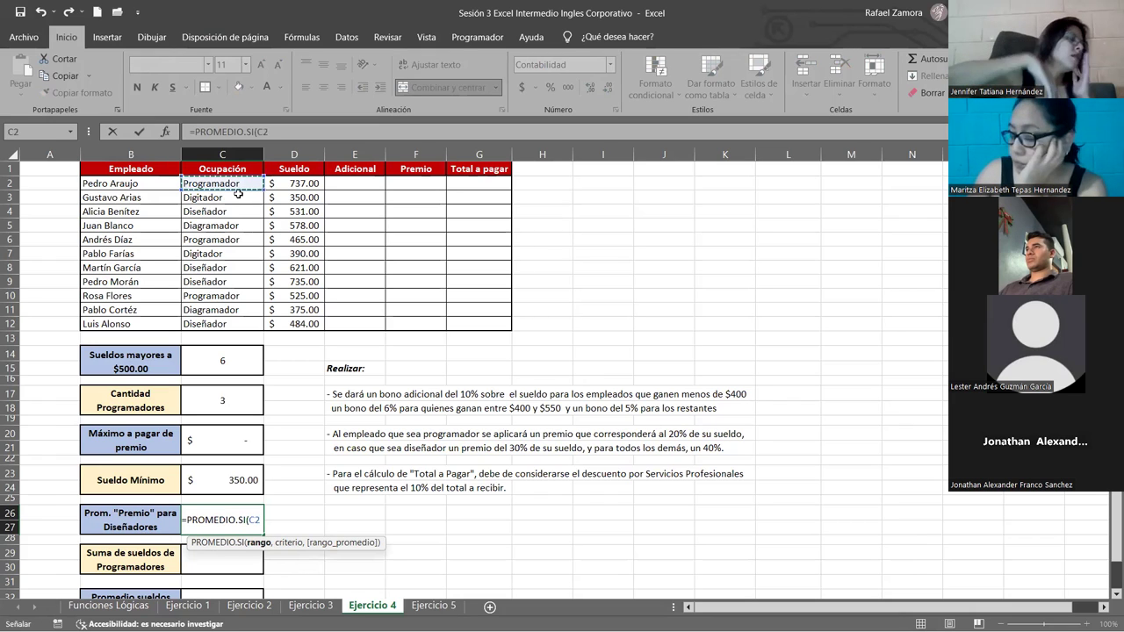
pyautogui.moveTo(238, 193); pyautogui.dragTo(226, 325)
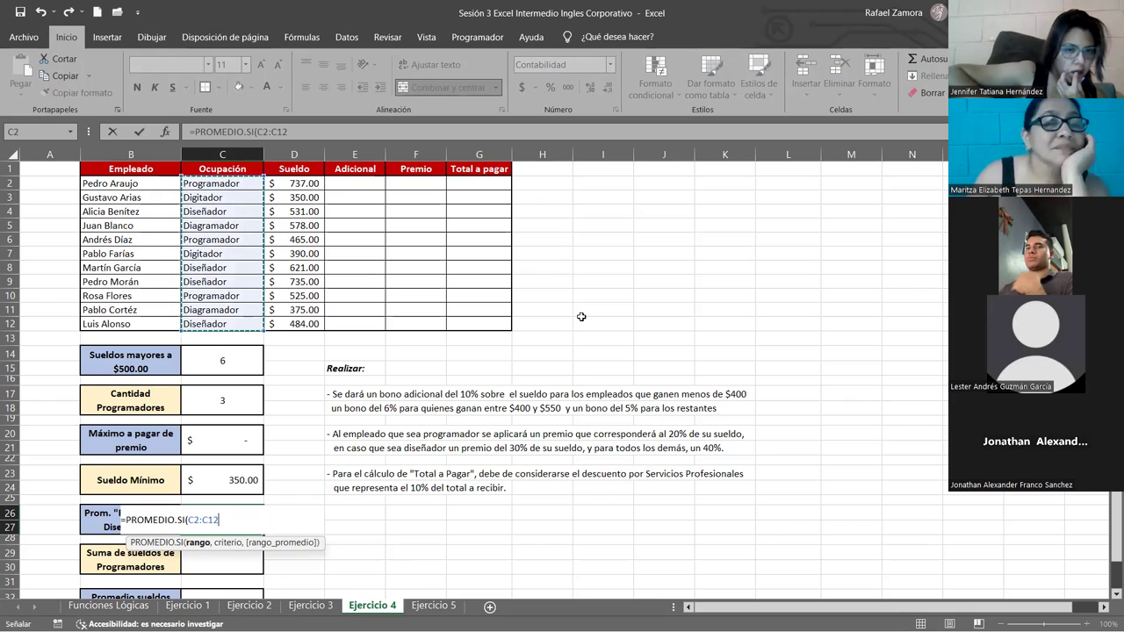
pyautogui.write(',"D')
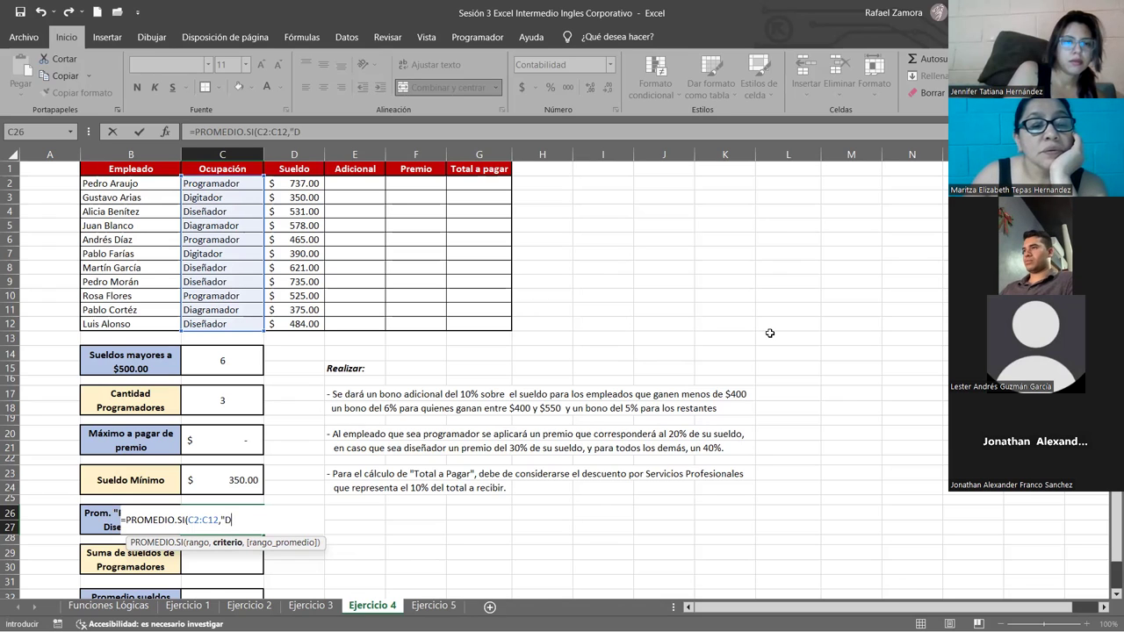
pyautogui.write('iseñador')
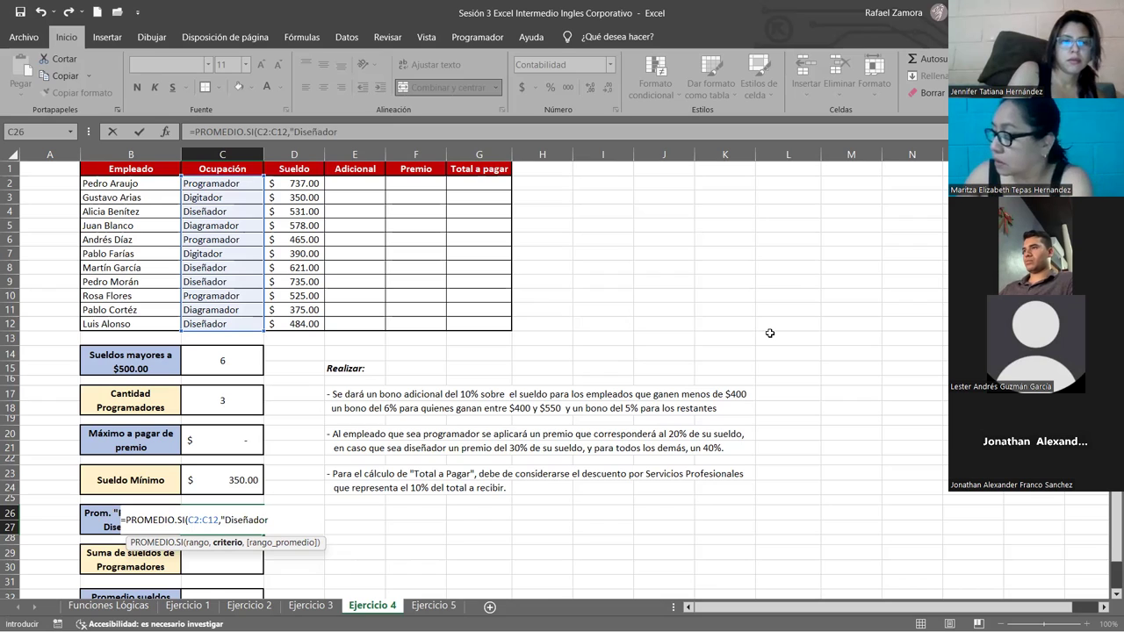
pyautogui.write('"')
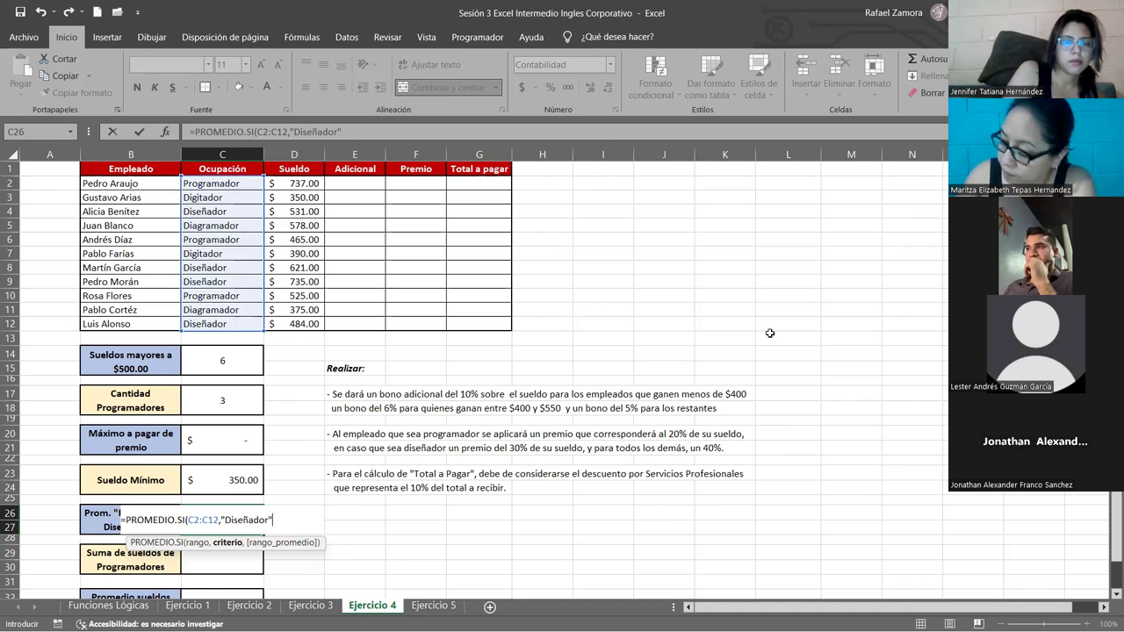
pyautogui.write(',')
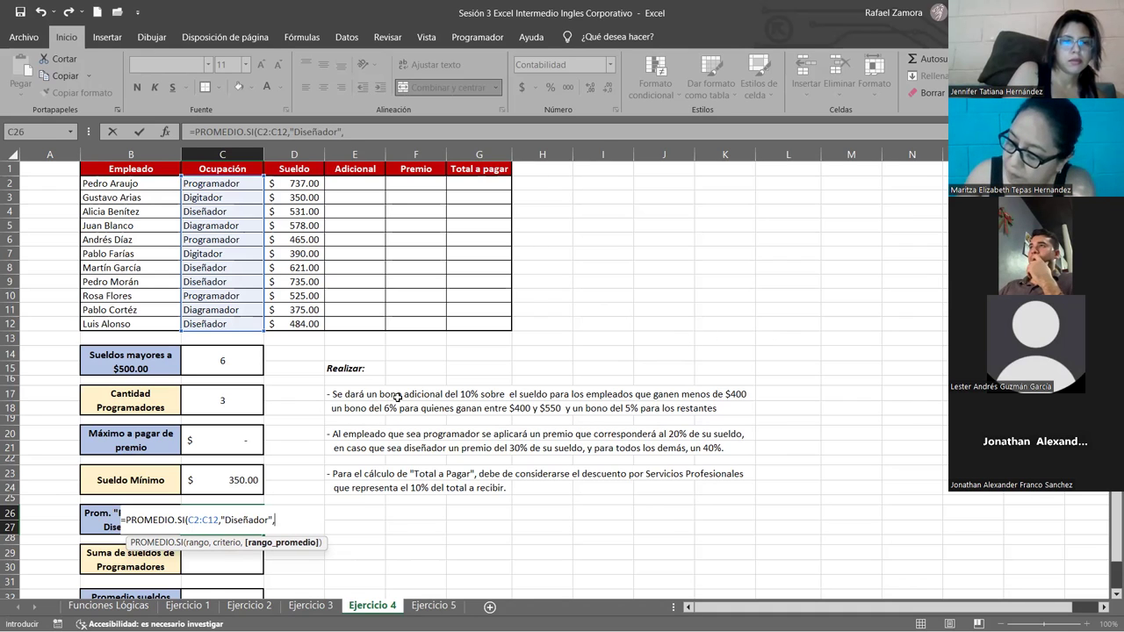
pyautogui.click(434, 183)
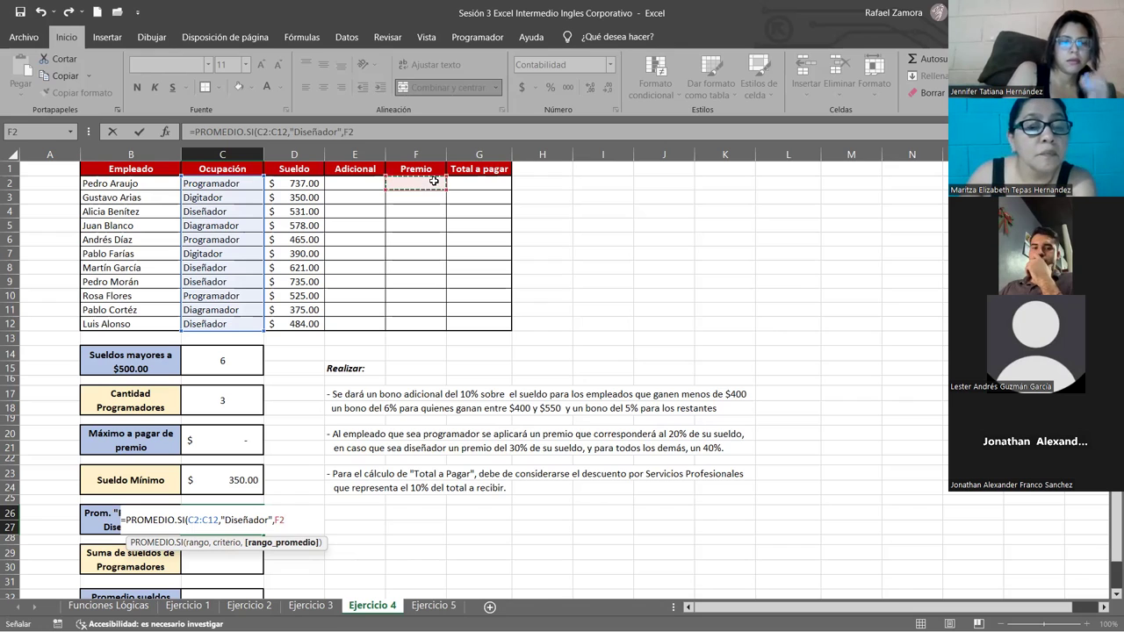
pyautogui.keyDown('shift'); pyautogui.click(433, 324); pyautogui.keyUp('shift')
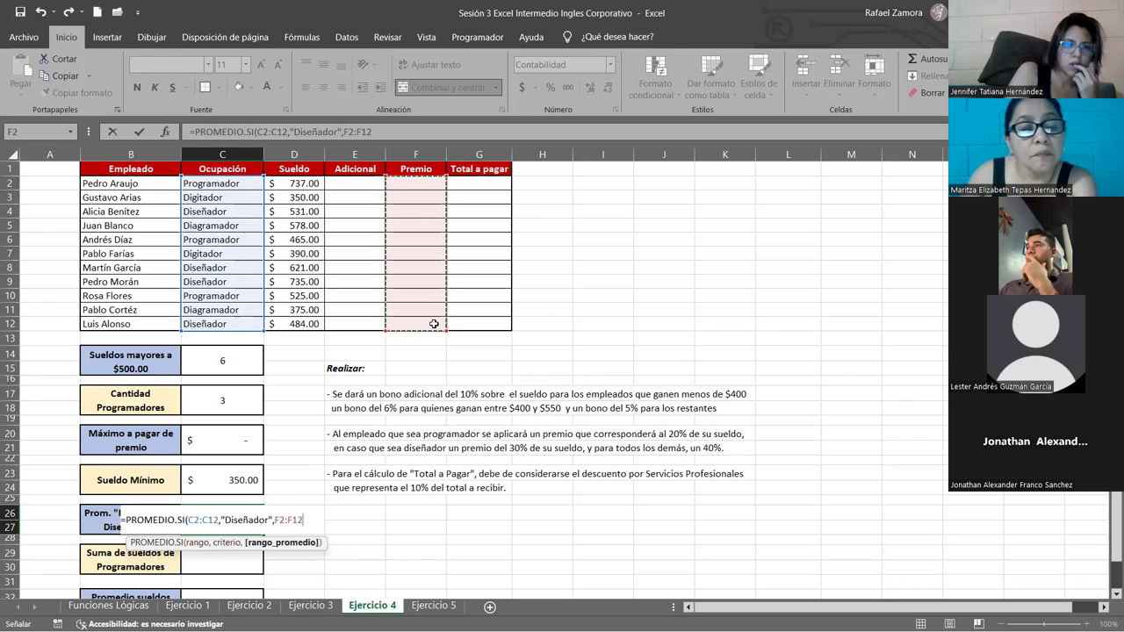
pyautogui.write(')')
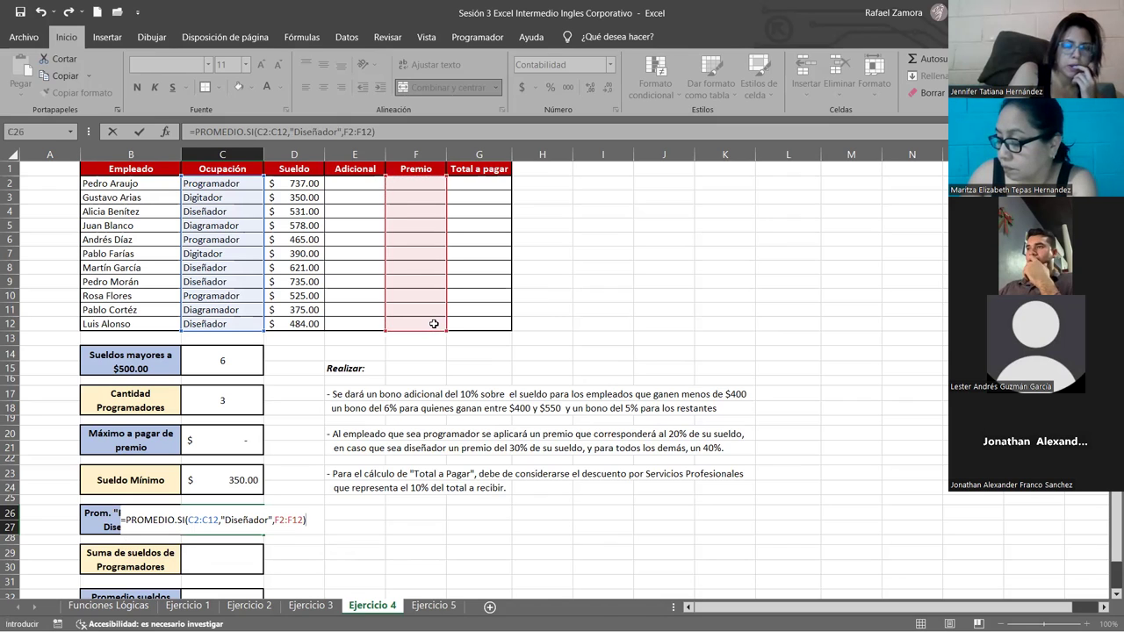
pyautogui.press('Return')
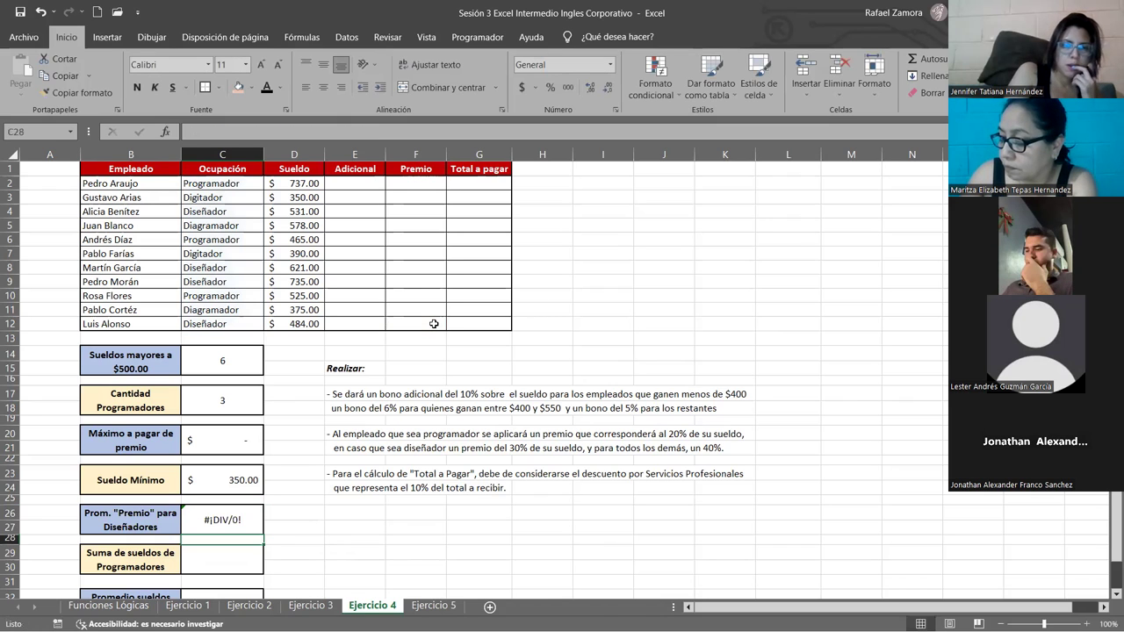
pyautogui.doubleClick(242, 518)
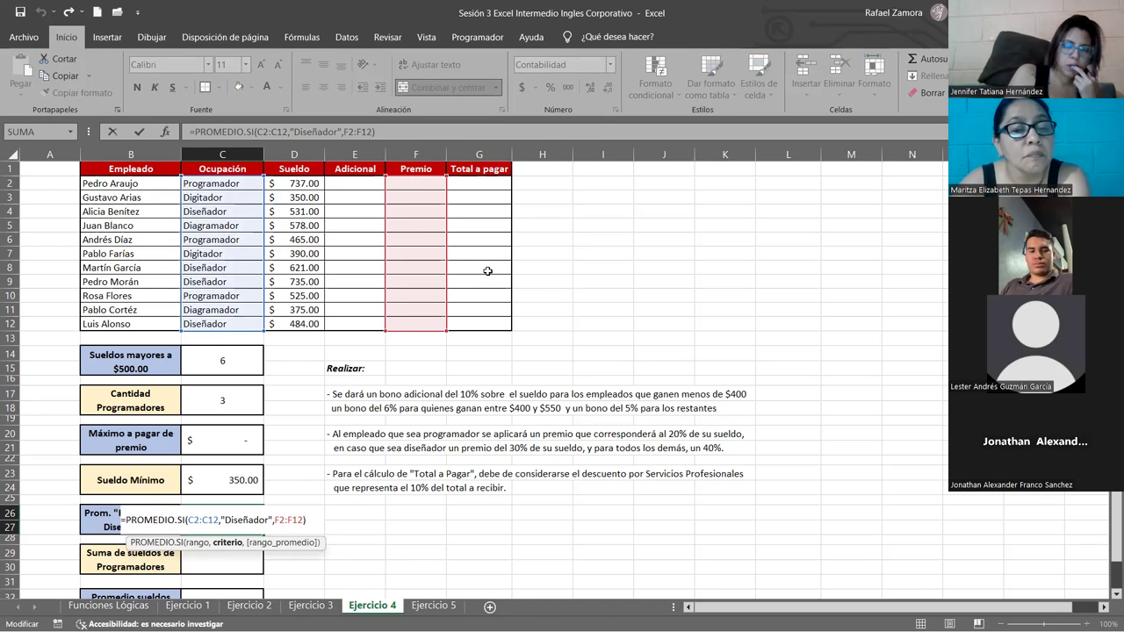
pyautogui.press('Return')
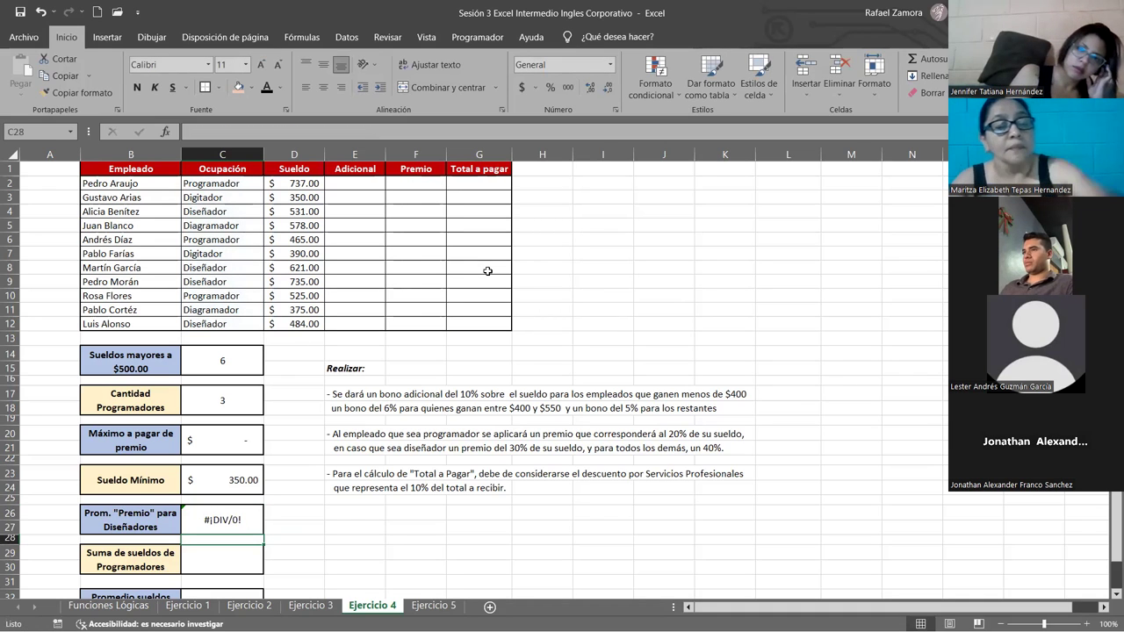
pyautogui.click(231, 511)
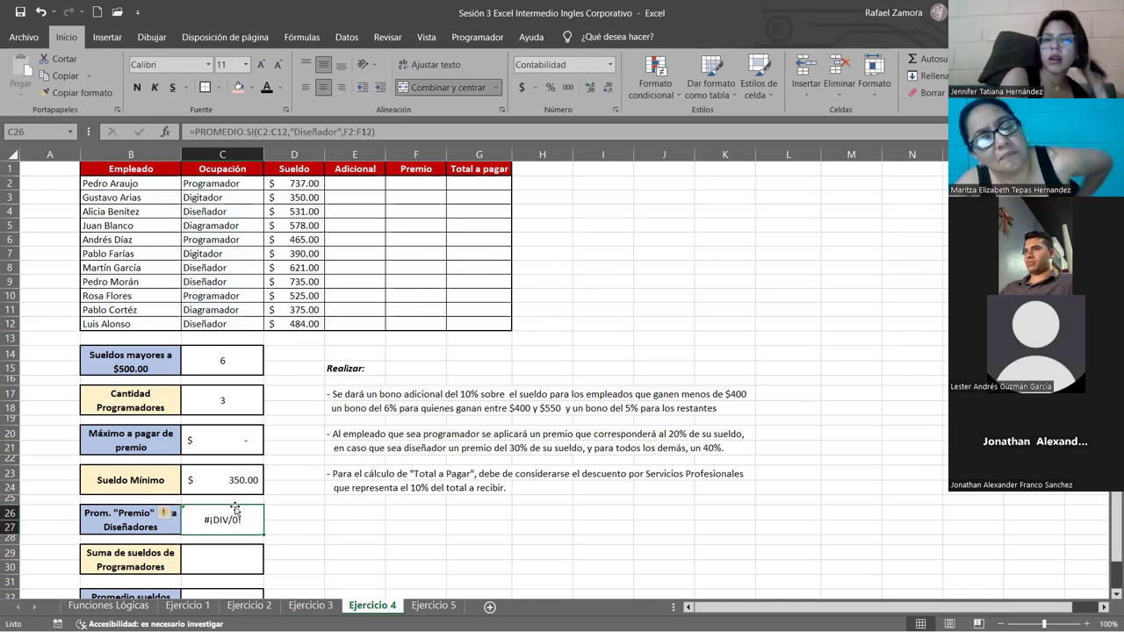
pyautogui.click(279, 516)
pyautogui.click(250, 520)
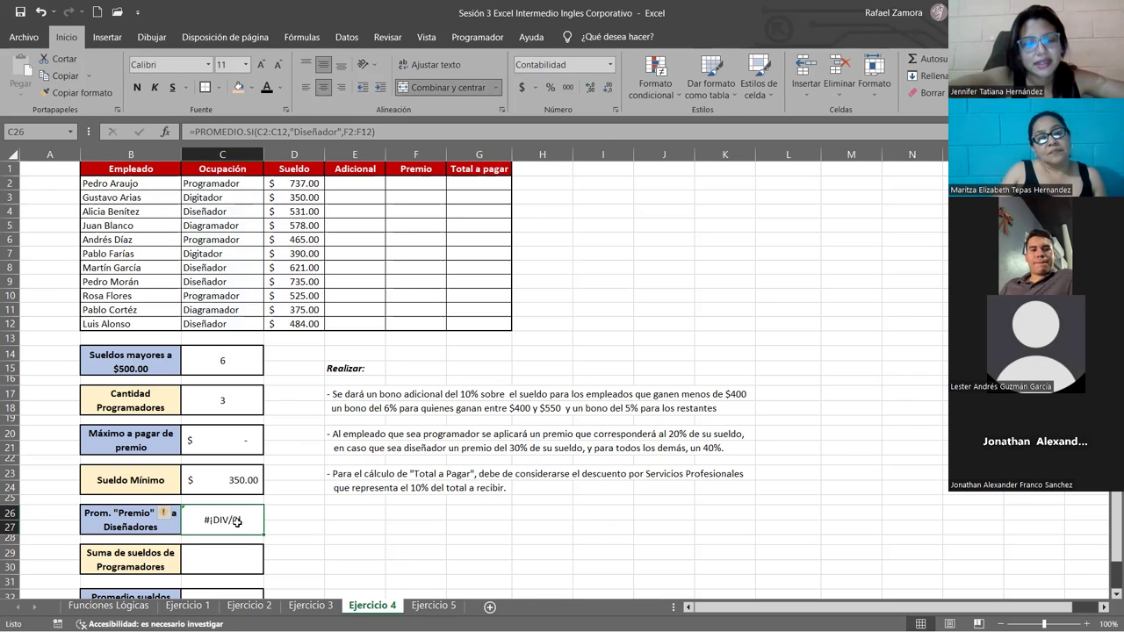
pyautogui.doubleClick(237, 520)
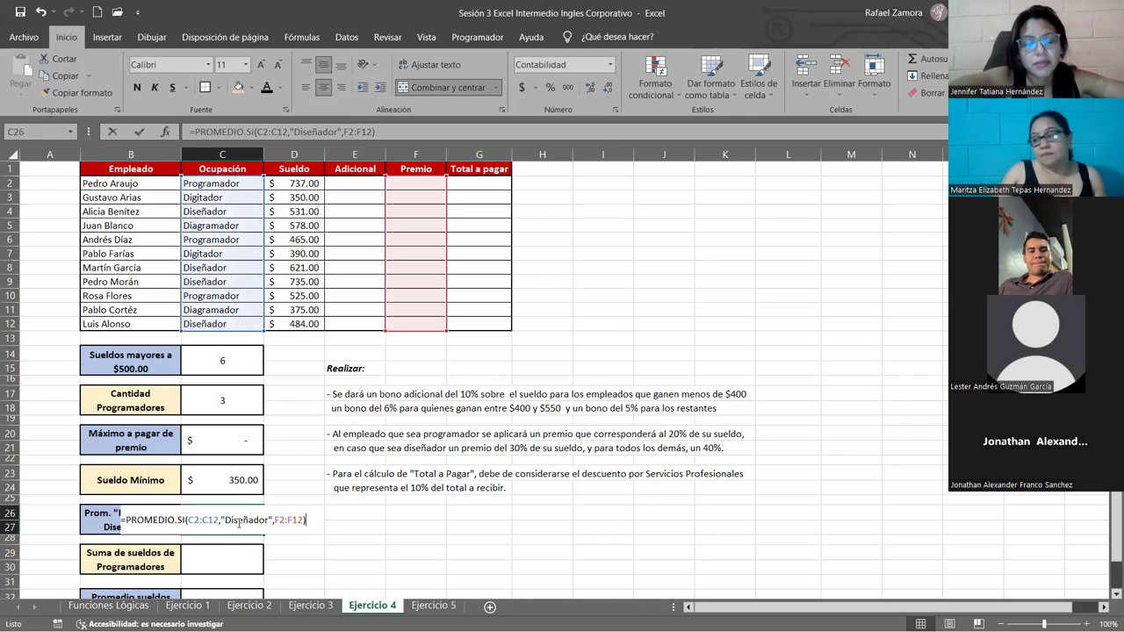
# Step: Try out SI.ERROR in empty cell J10 to read its description, then discard the entry
pyautogui.click(673, 292)
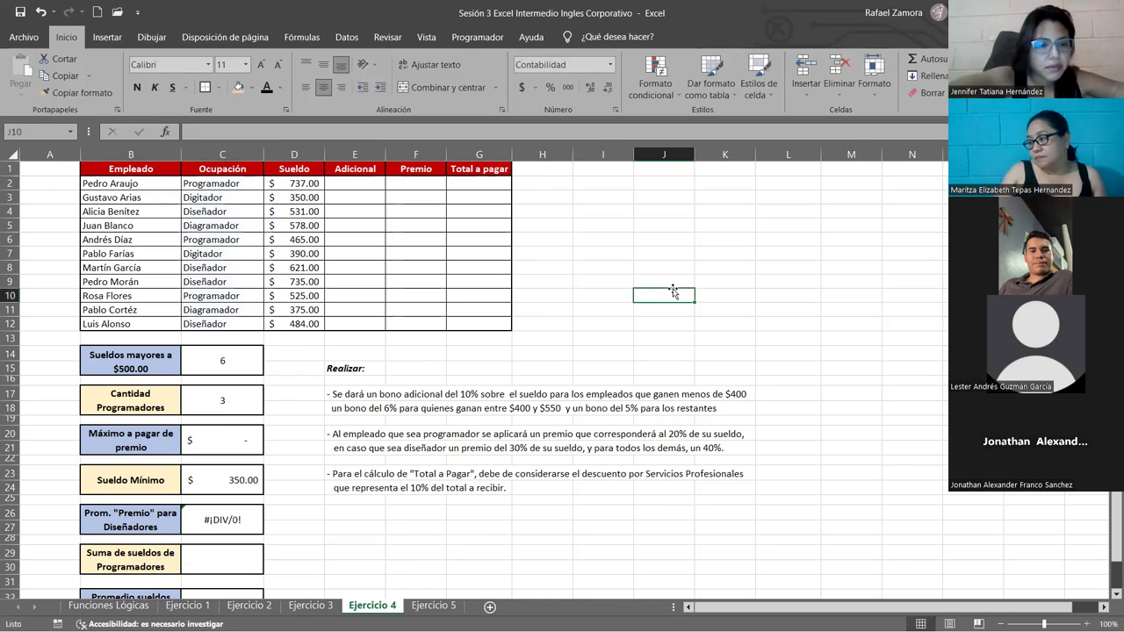
pyautogui.write('si.error')
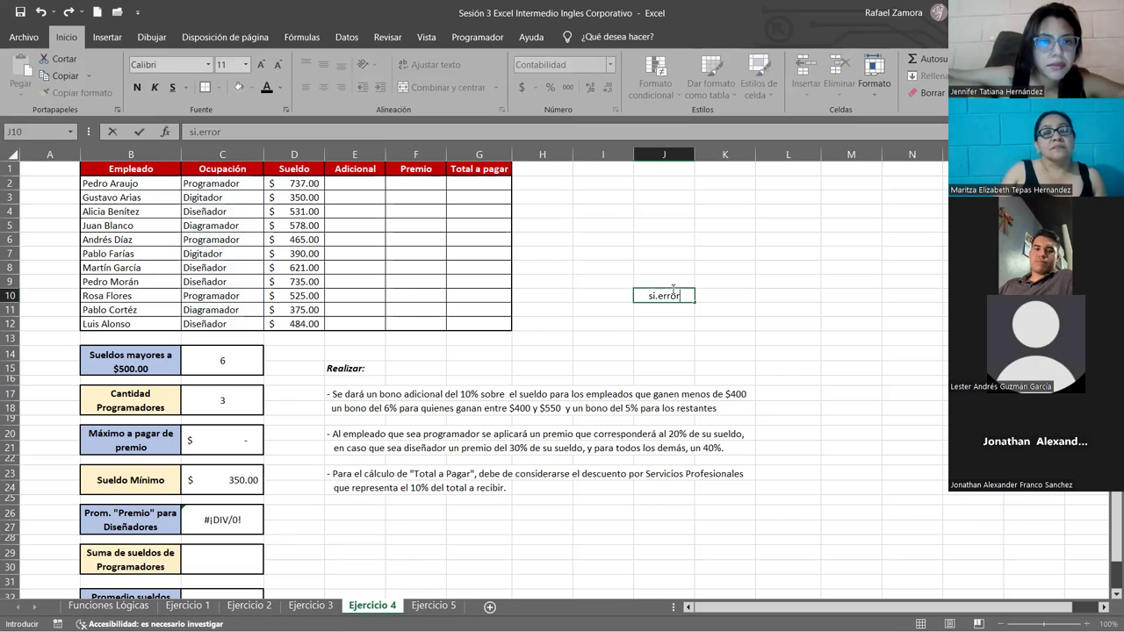
pyautogui.press('Escape')
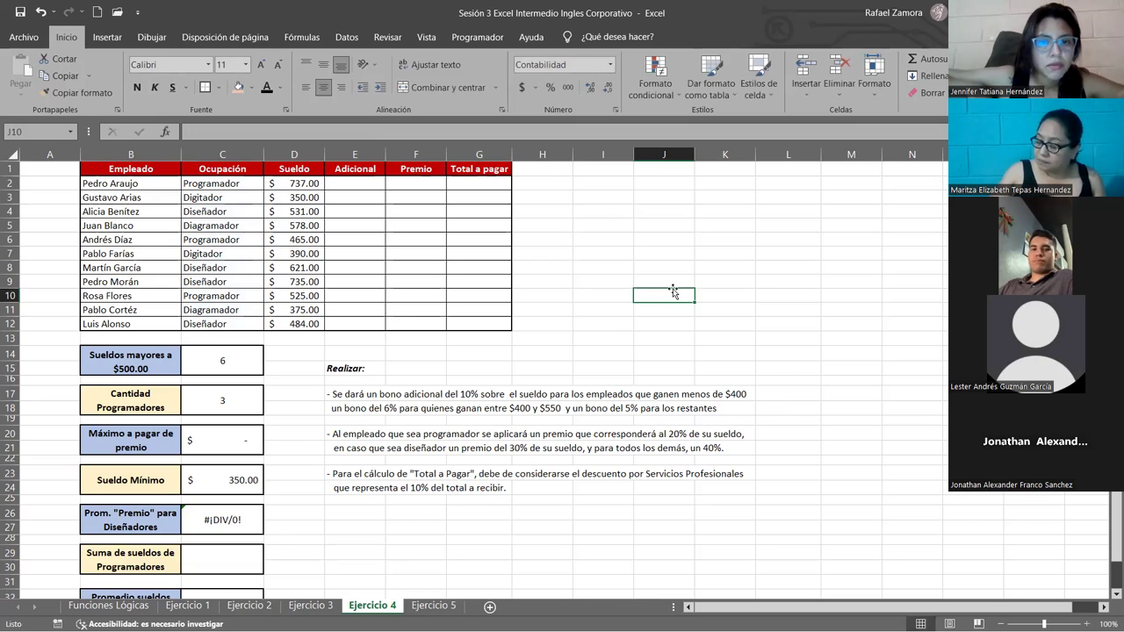
pyautogui.write('=')
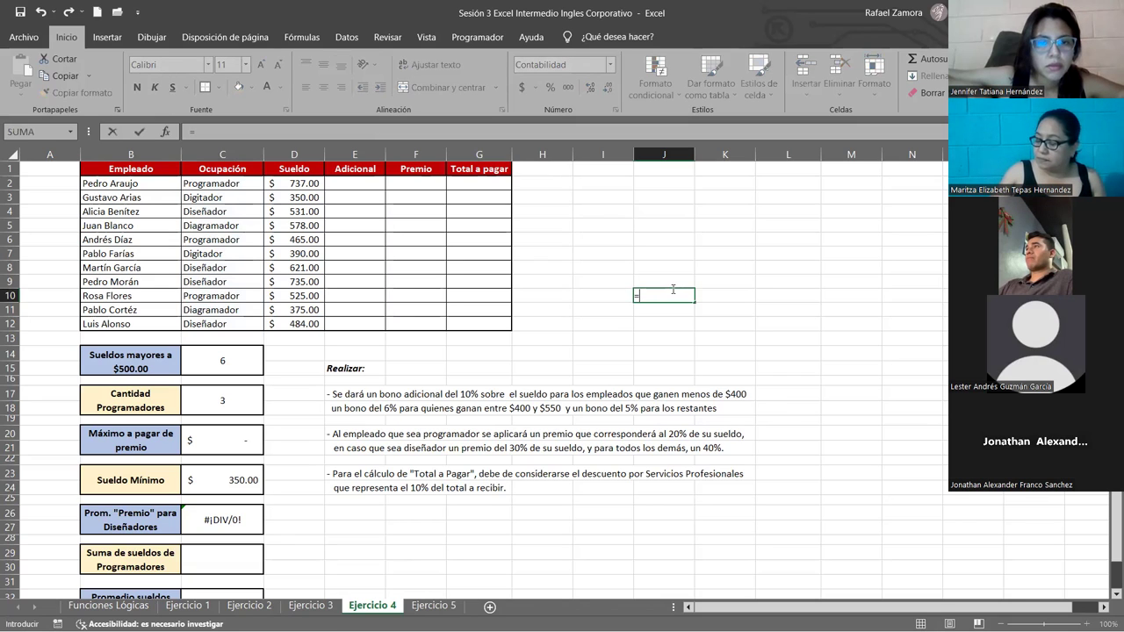
pyautogui.write('si.')
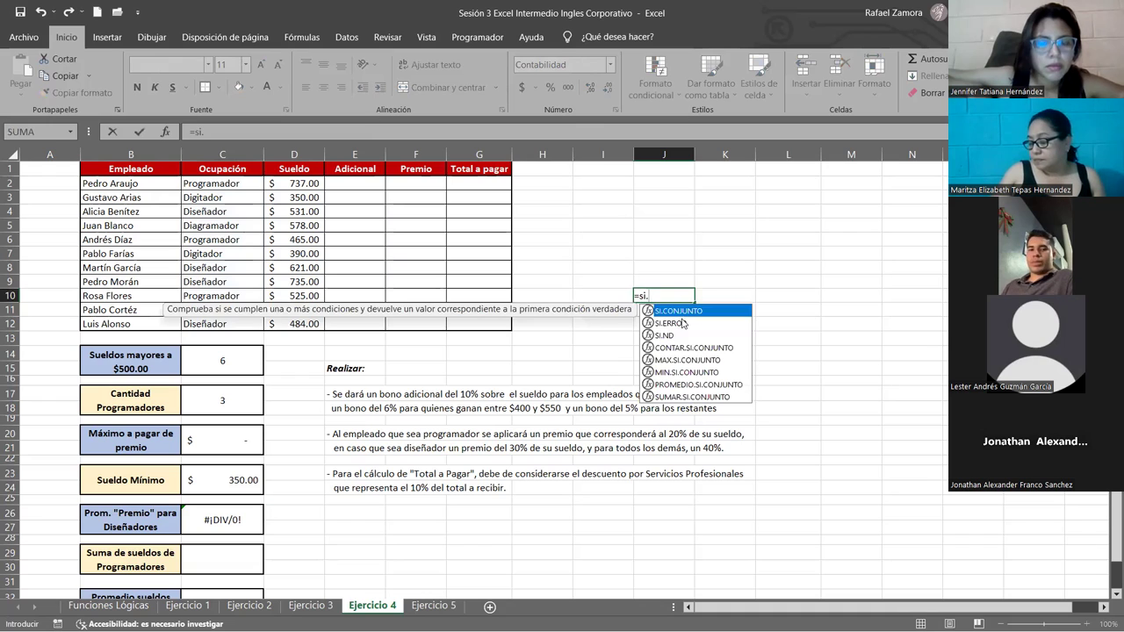
pyautogui.click(683, 324)
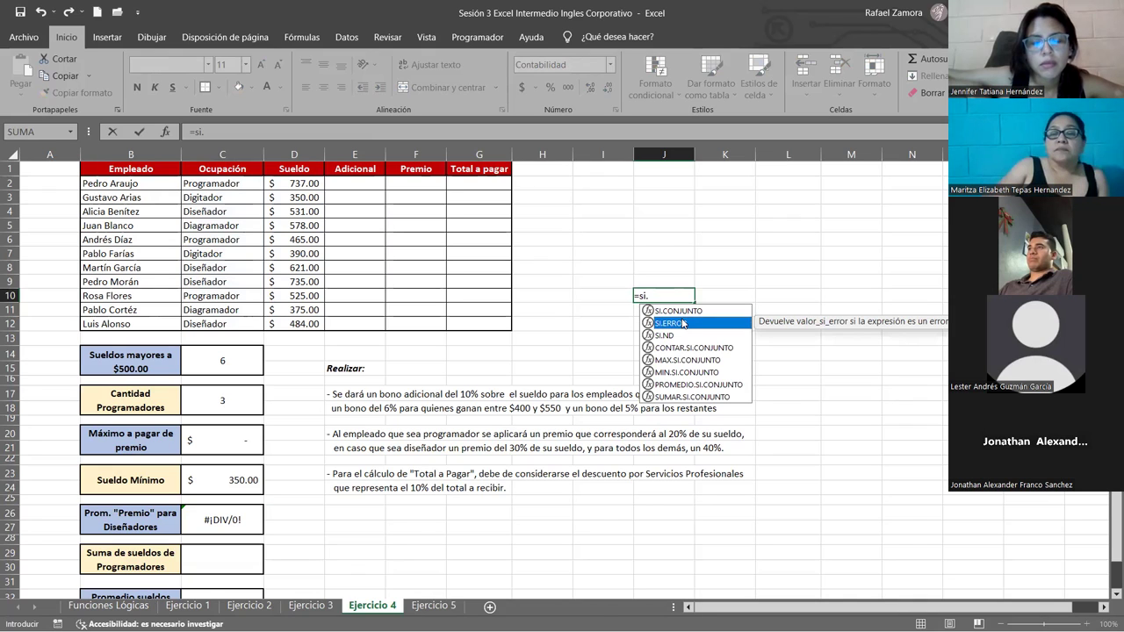
pyautogui.press('Escape')
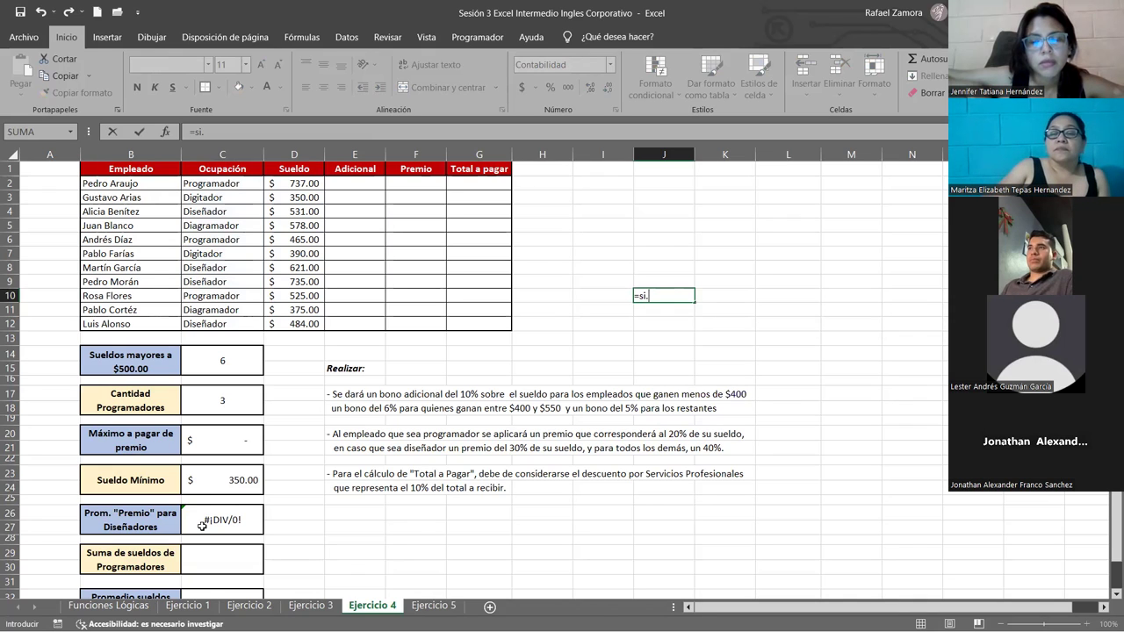
pyautogui.press('Escape')
pyautogui.click(212, 521)
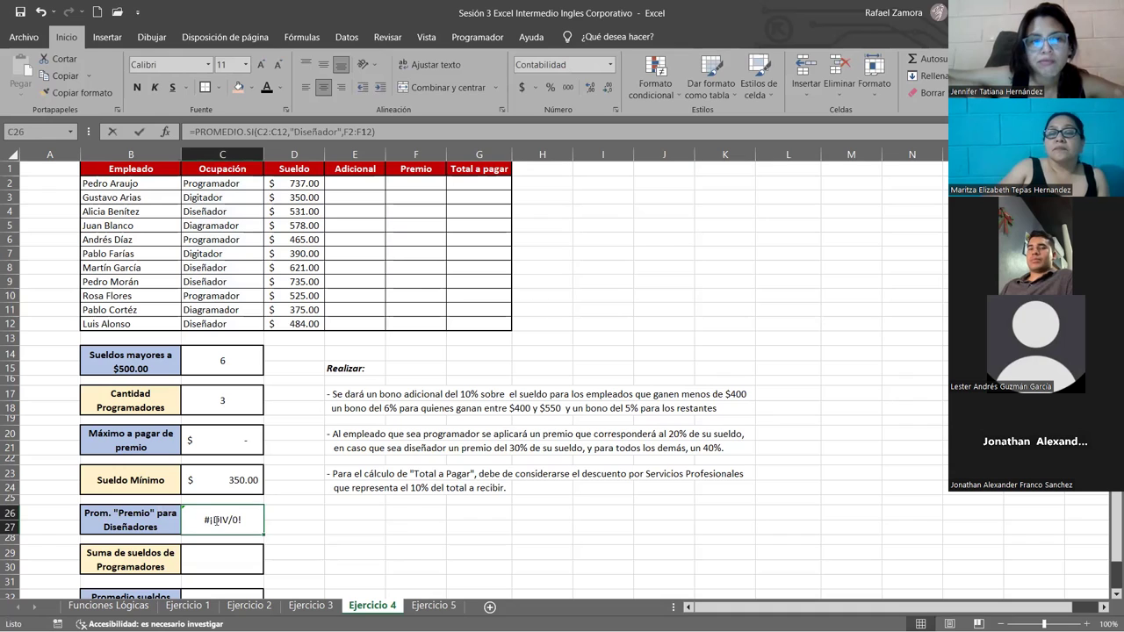
# Step: Change C26 to =SI.ERROR(PROMEDIO.SI(C2:C12,"Diseñador",F2:F12),"") so errors show blank
pyautogui.doubleClick(216, 521)
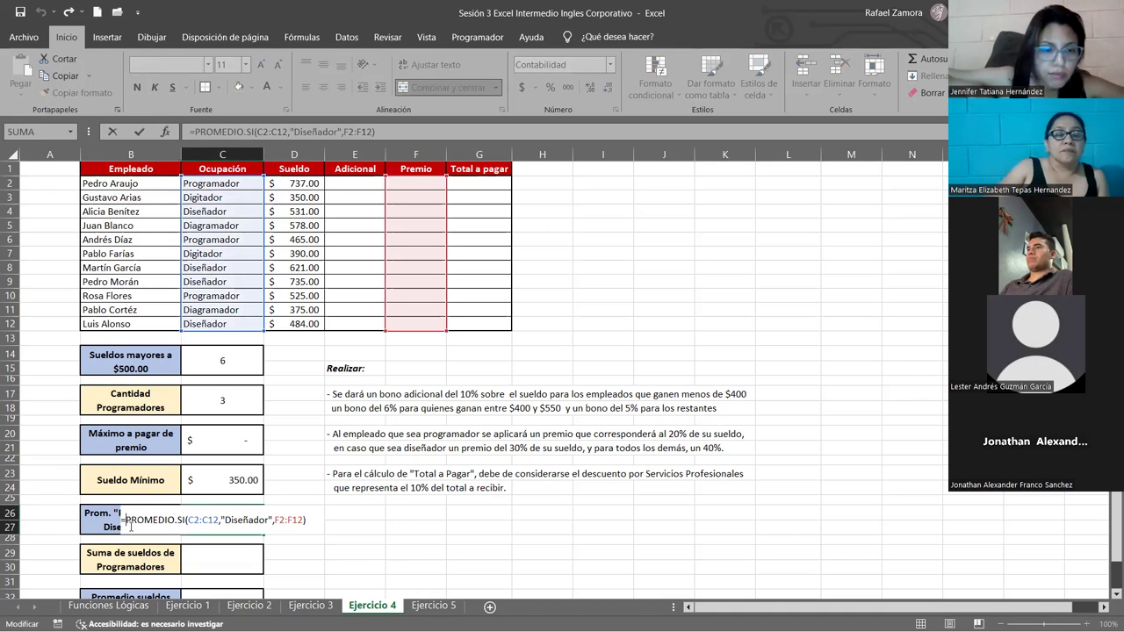
pyautogui.write('SI.ERROR(')
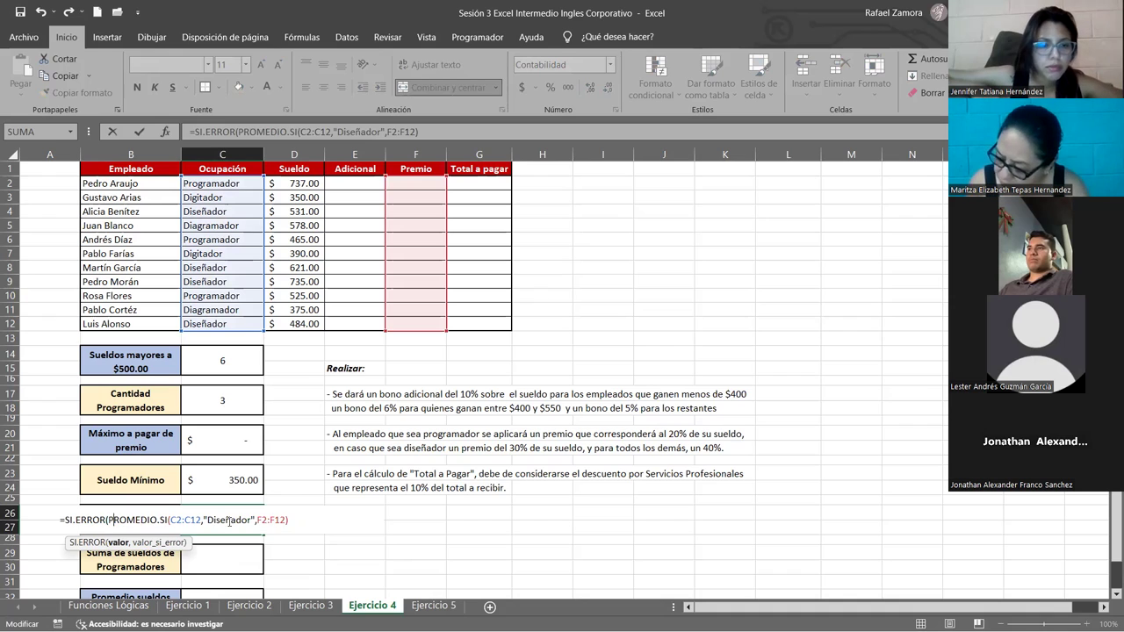
pyautogui.moveTo(108, 520); pyautogui.dragTo(303, 526)
pyautogui.click(303, 525)
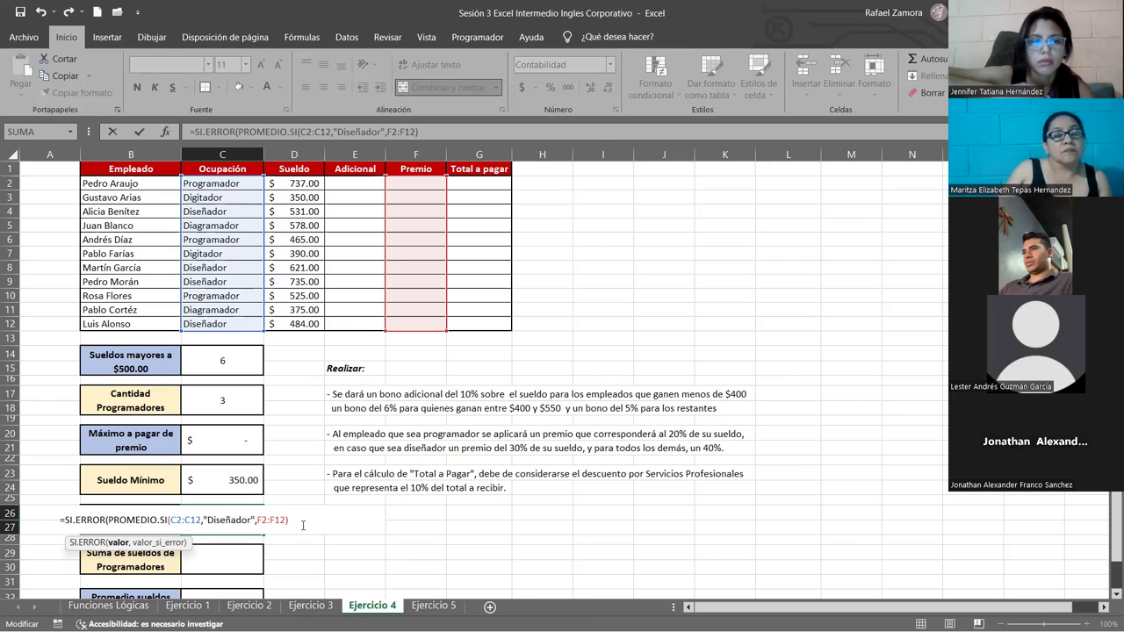
pyautogui.write(',')
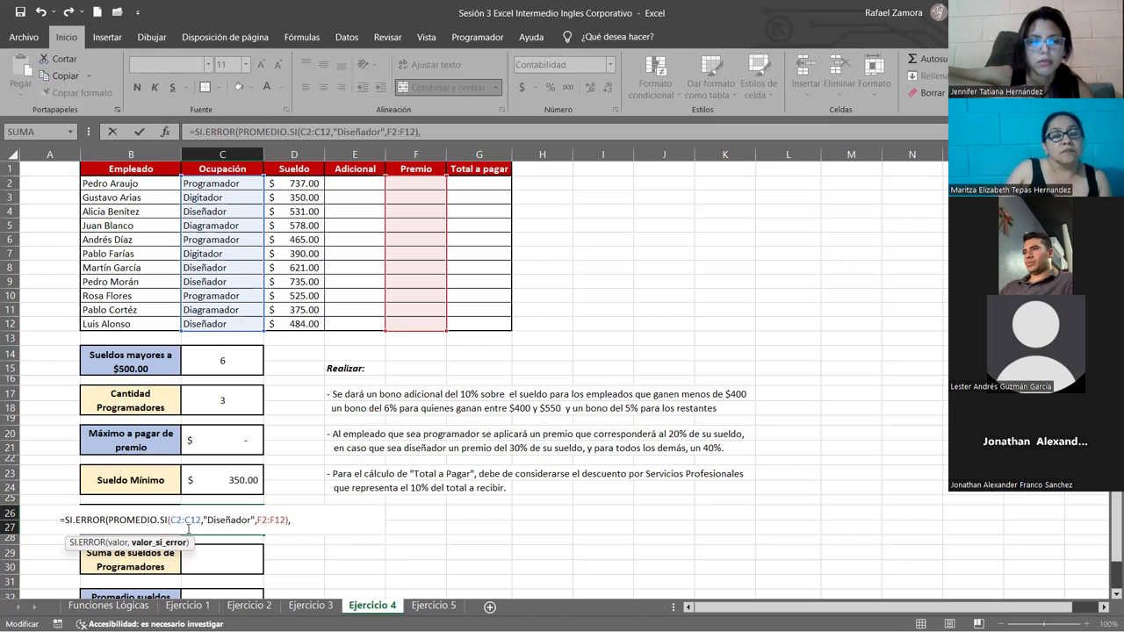
pyautogui.moveTo(65, 521); pyautogui.dragTo(268, 520)
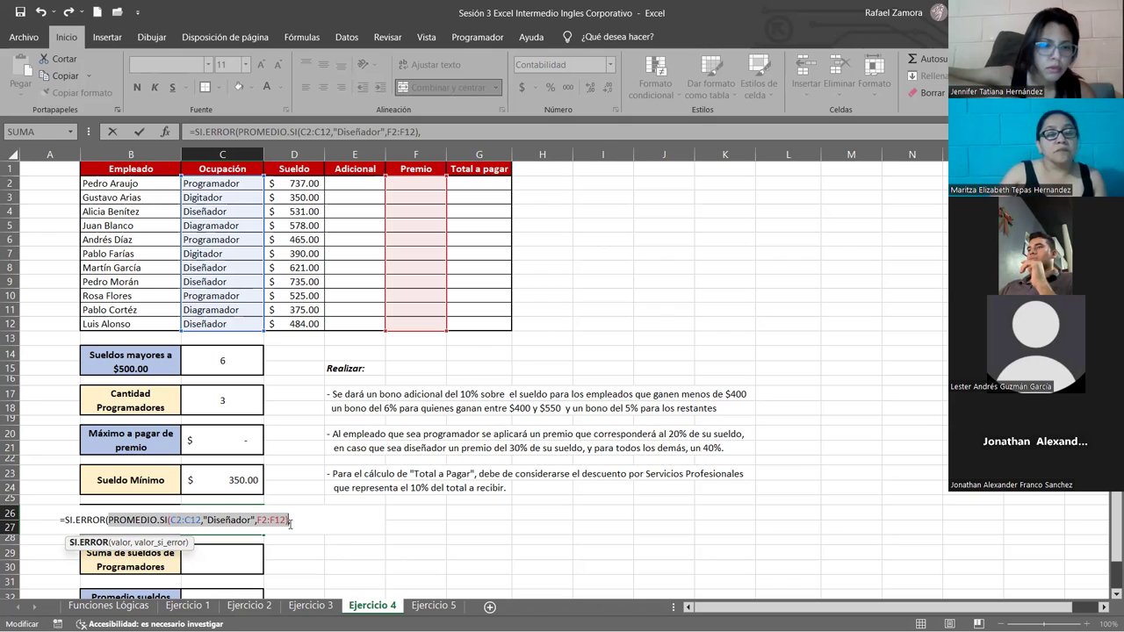
pyautogui.write(',')
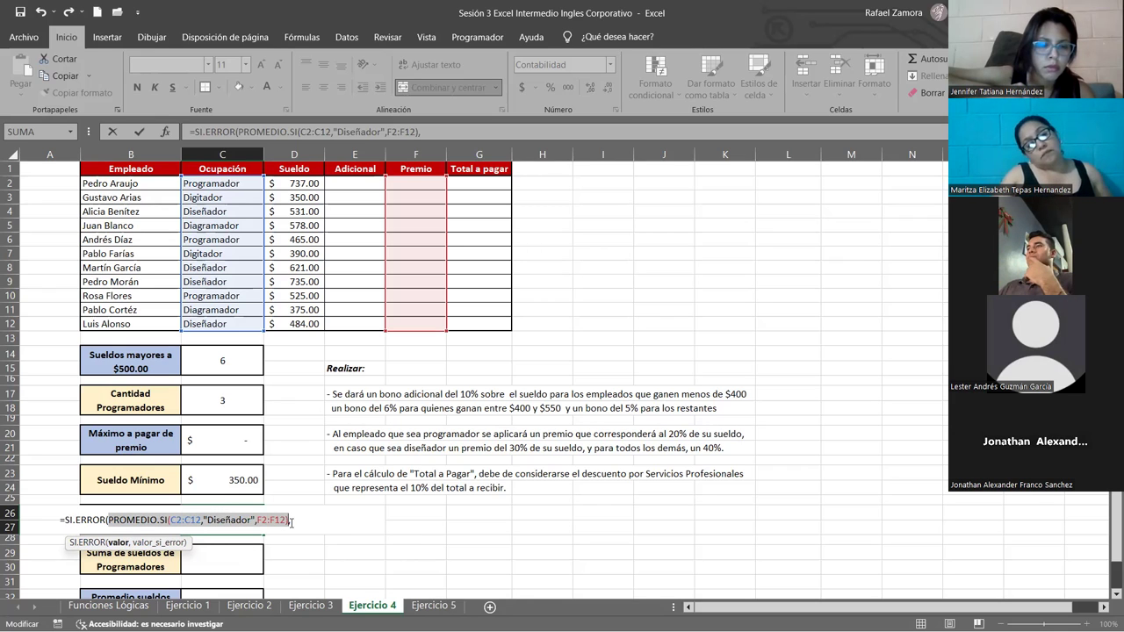
pyautogui.click(303, 520)
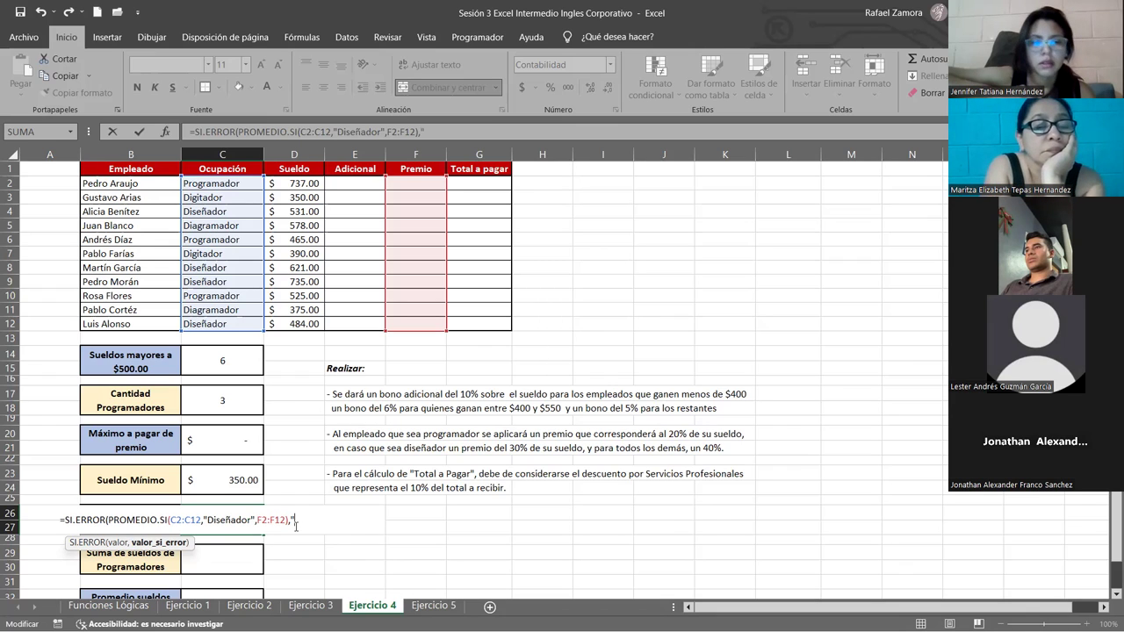
pyautogui.write('""')
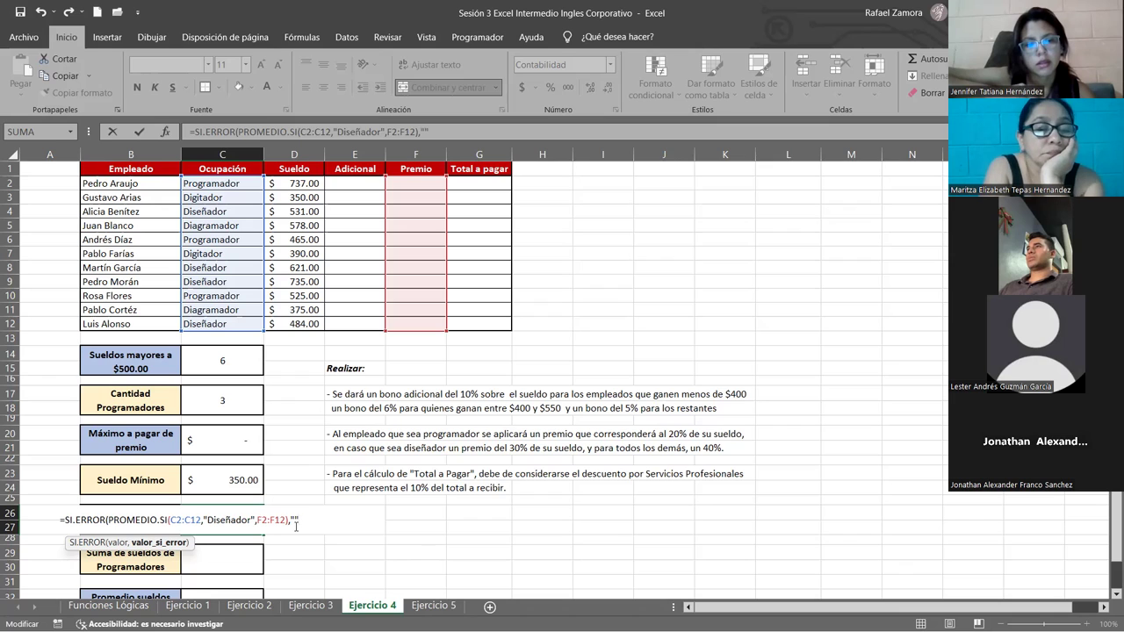
pyautogui.write(')')
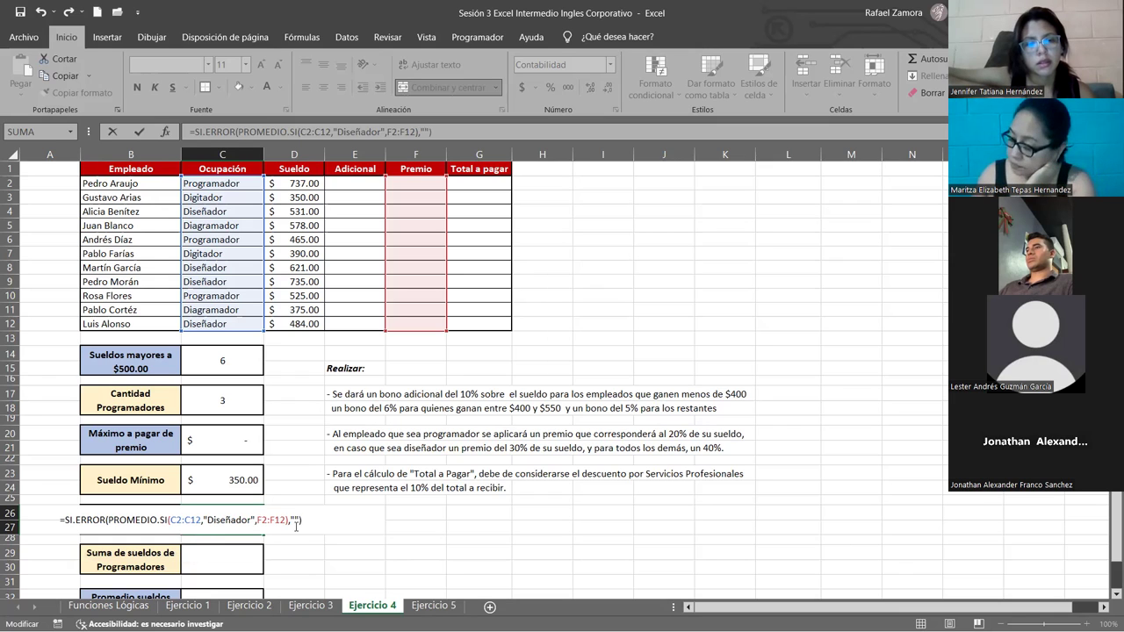
pyautogui.press('Return')
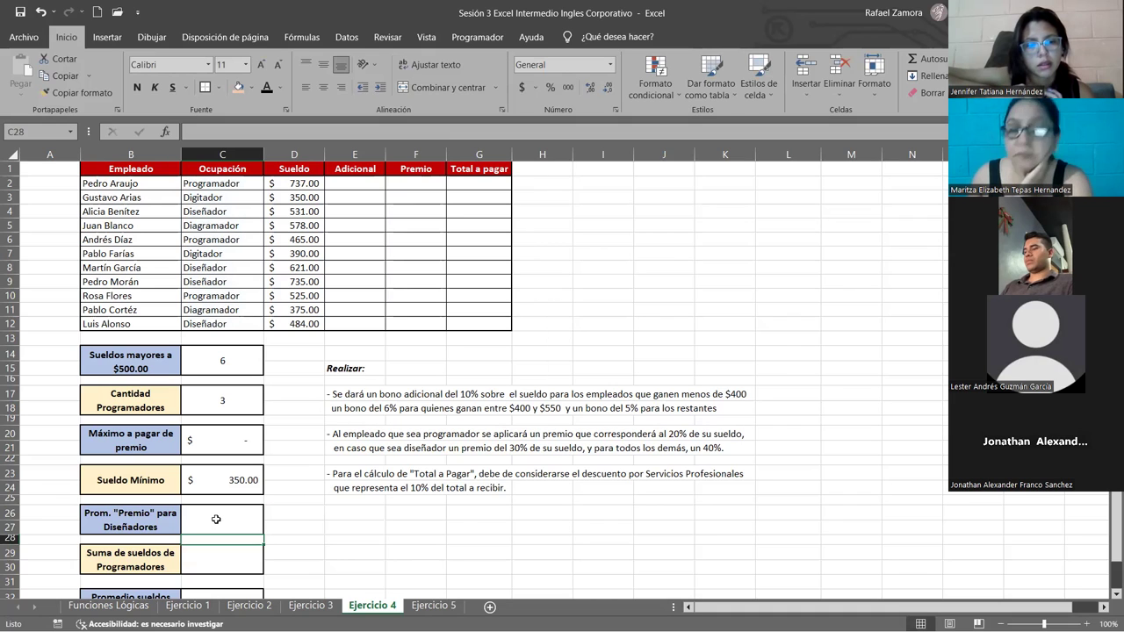
pyautogui.click(424, 281)
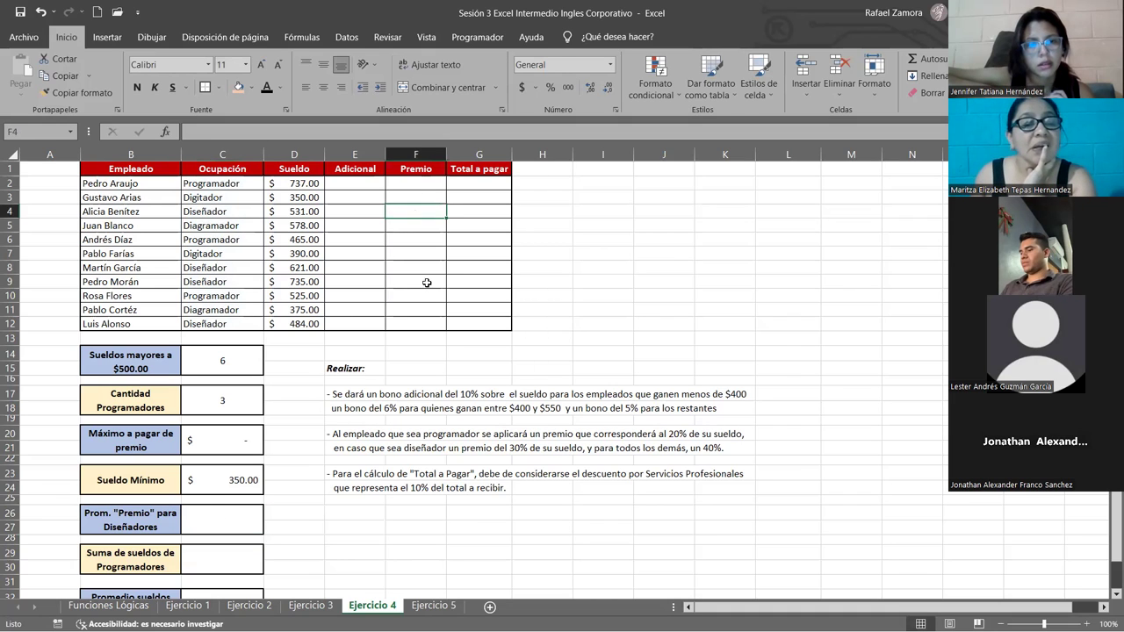
pyautogui.click(237, 516)
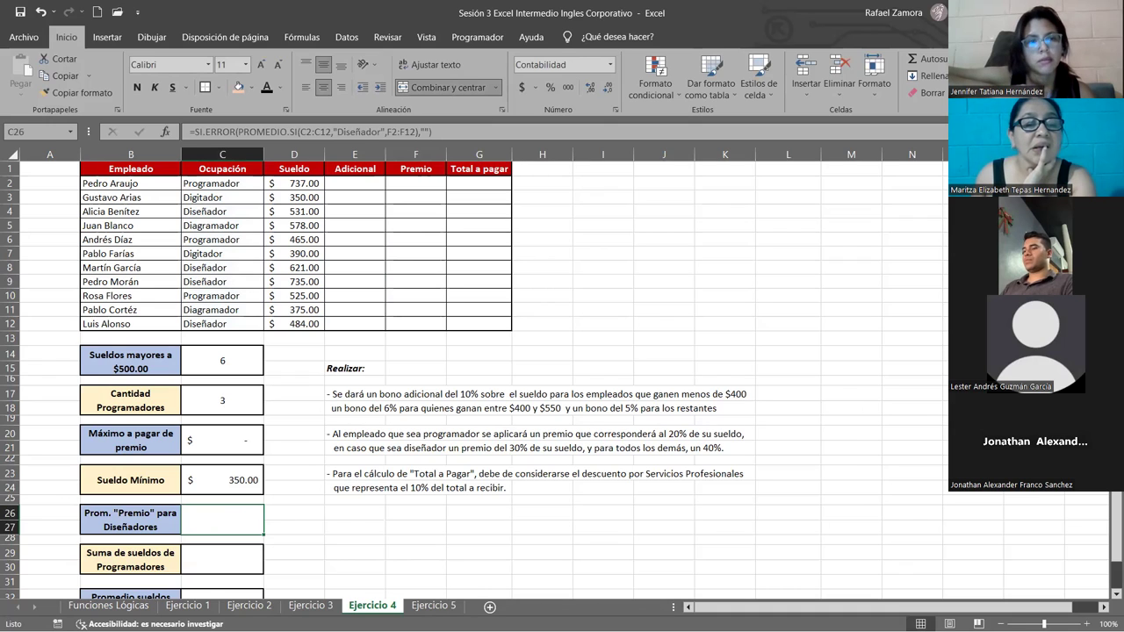
pyautogui.click(625, 358)
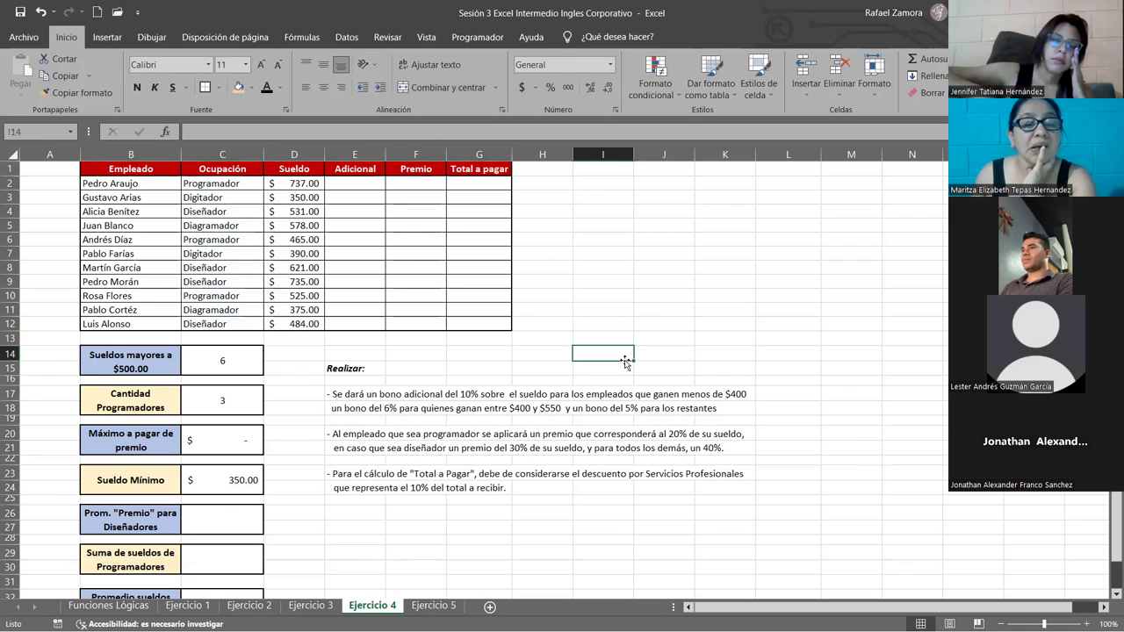
pyautogui.click(363, 484)
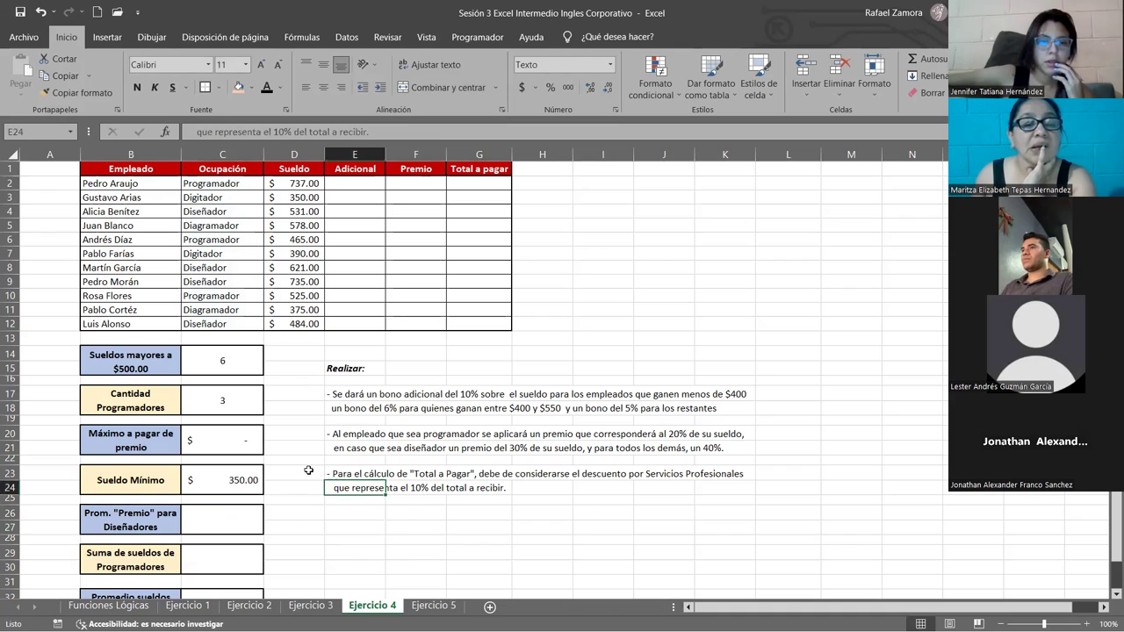
pyautogui.click(294, 509)
pyautogui.click(297, 367)
pyautogui.click(603, 408)
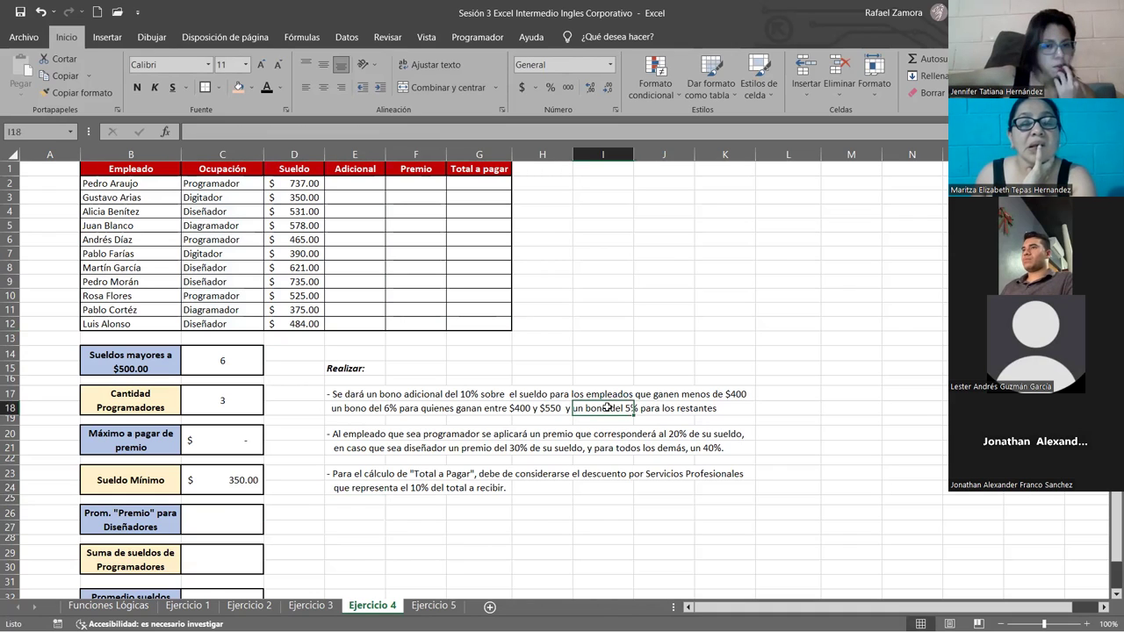
pyautogui.click(478, 368)
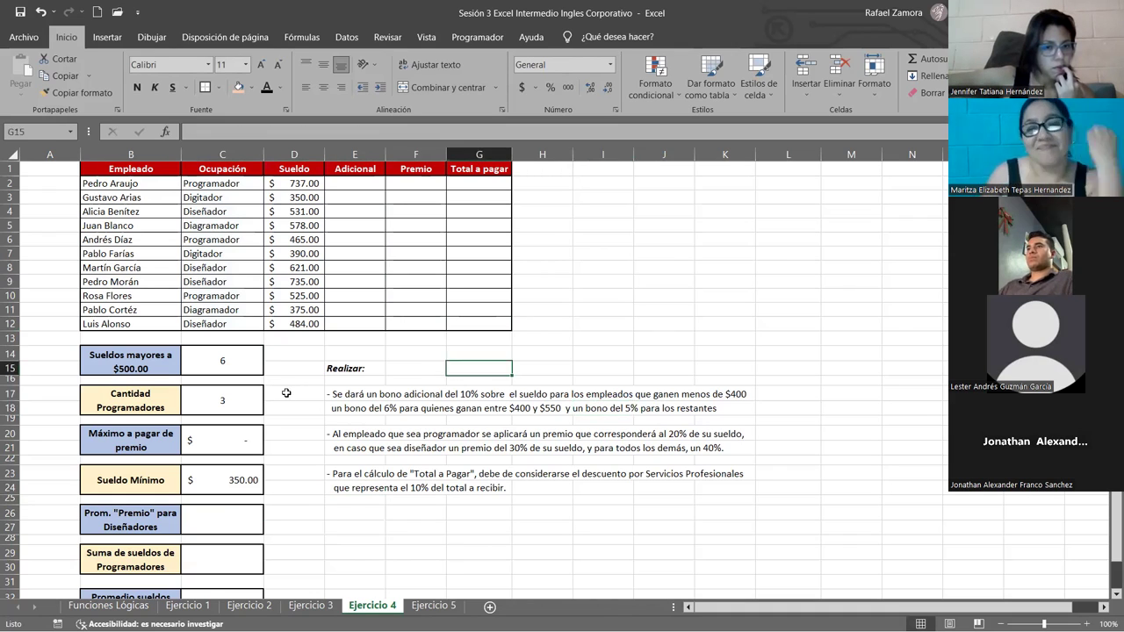
pyautogui.click(660, 351)
pyautogui.click(725, 295)
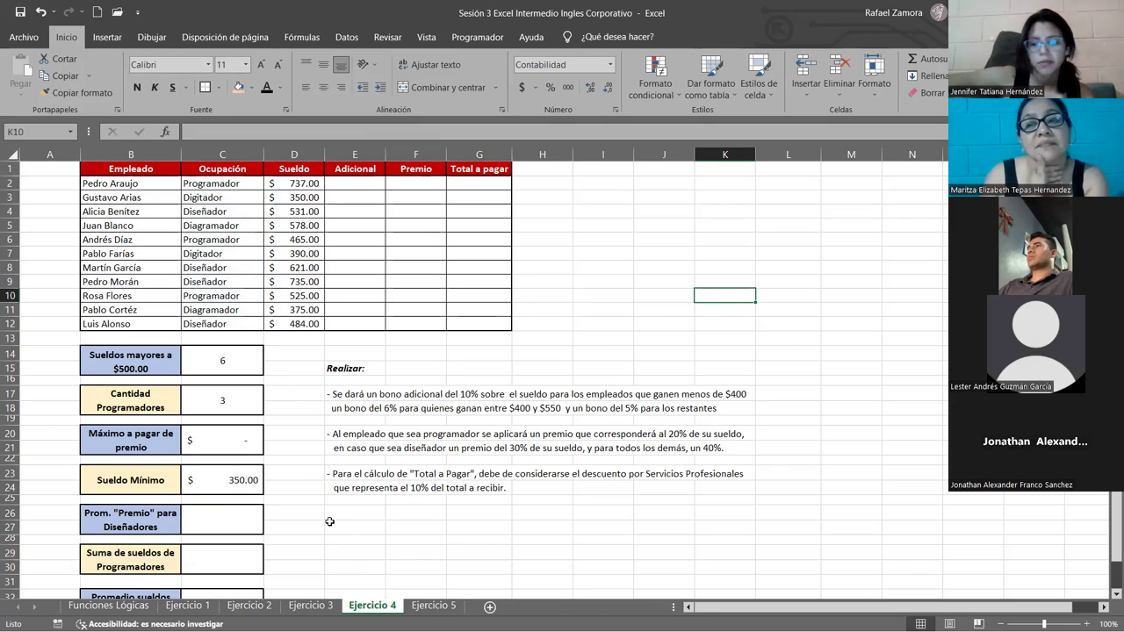
pyautogui.click(226, 369)
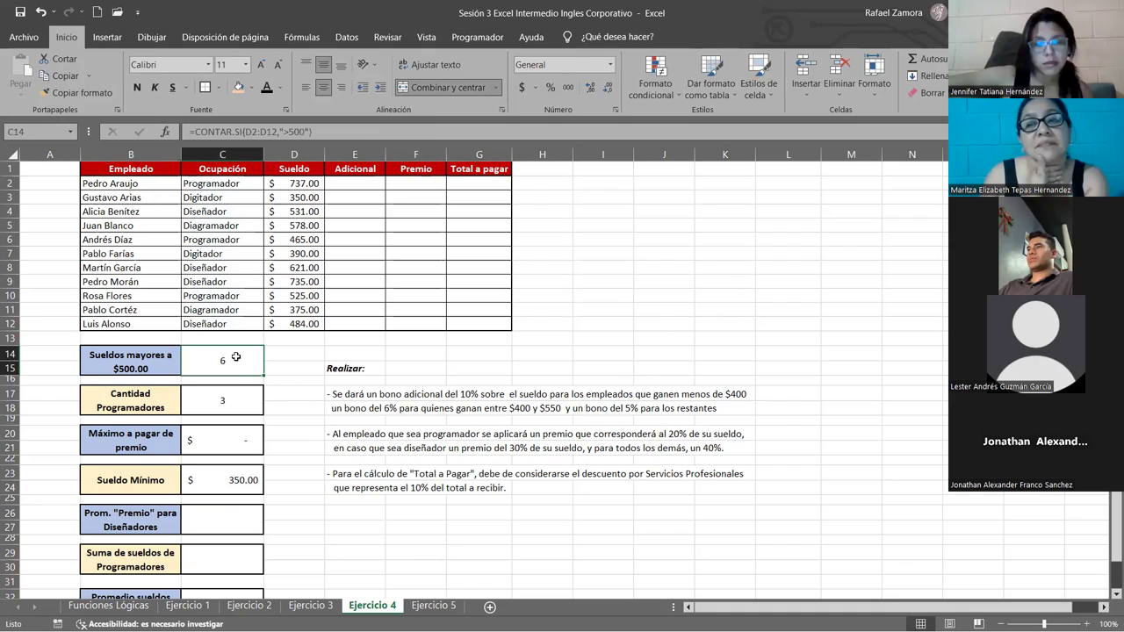
pyautogui.doubleClick(235, 357)
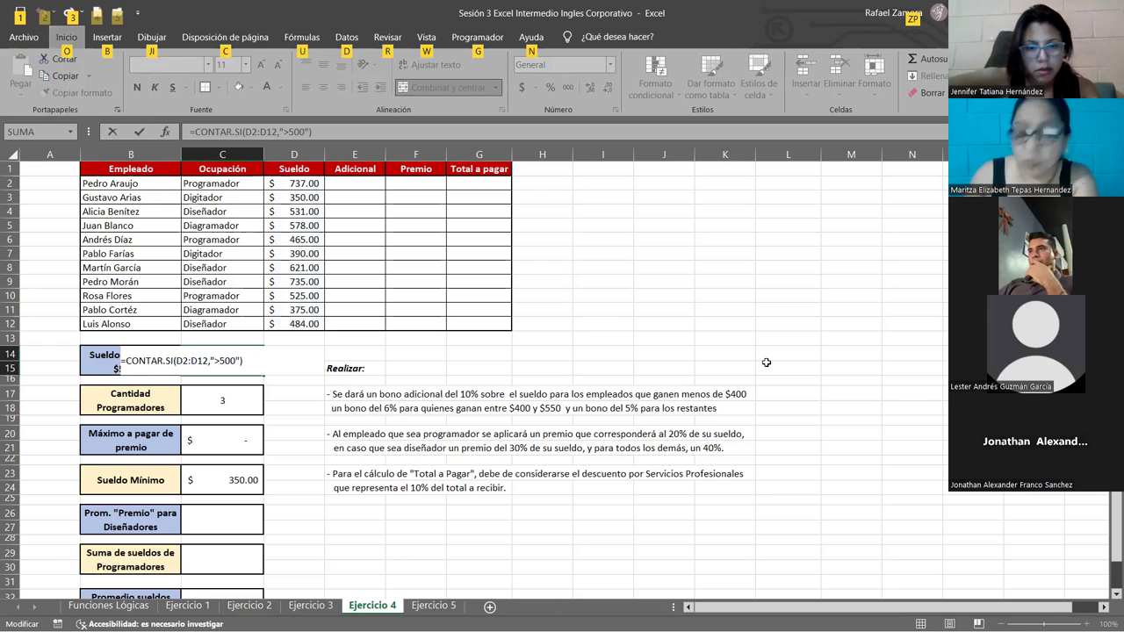
pyautogui.hotkey('ctrl', 'Return')
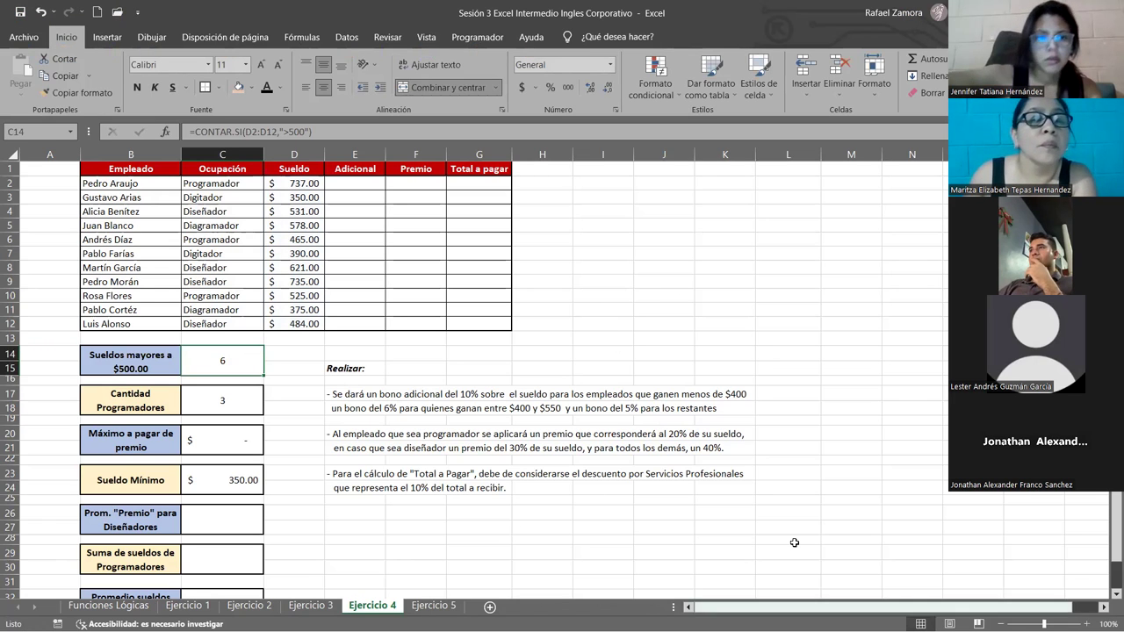